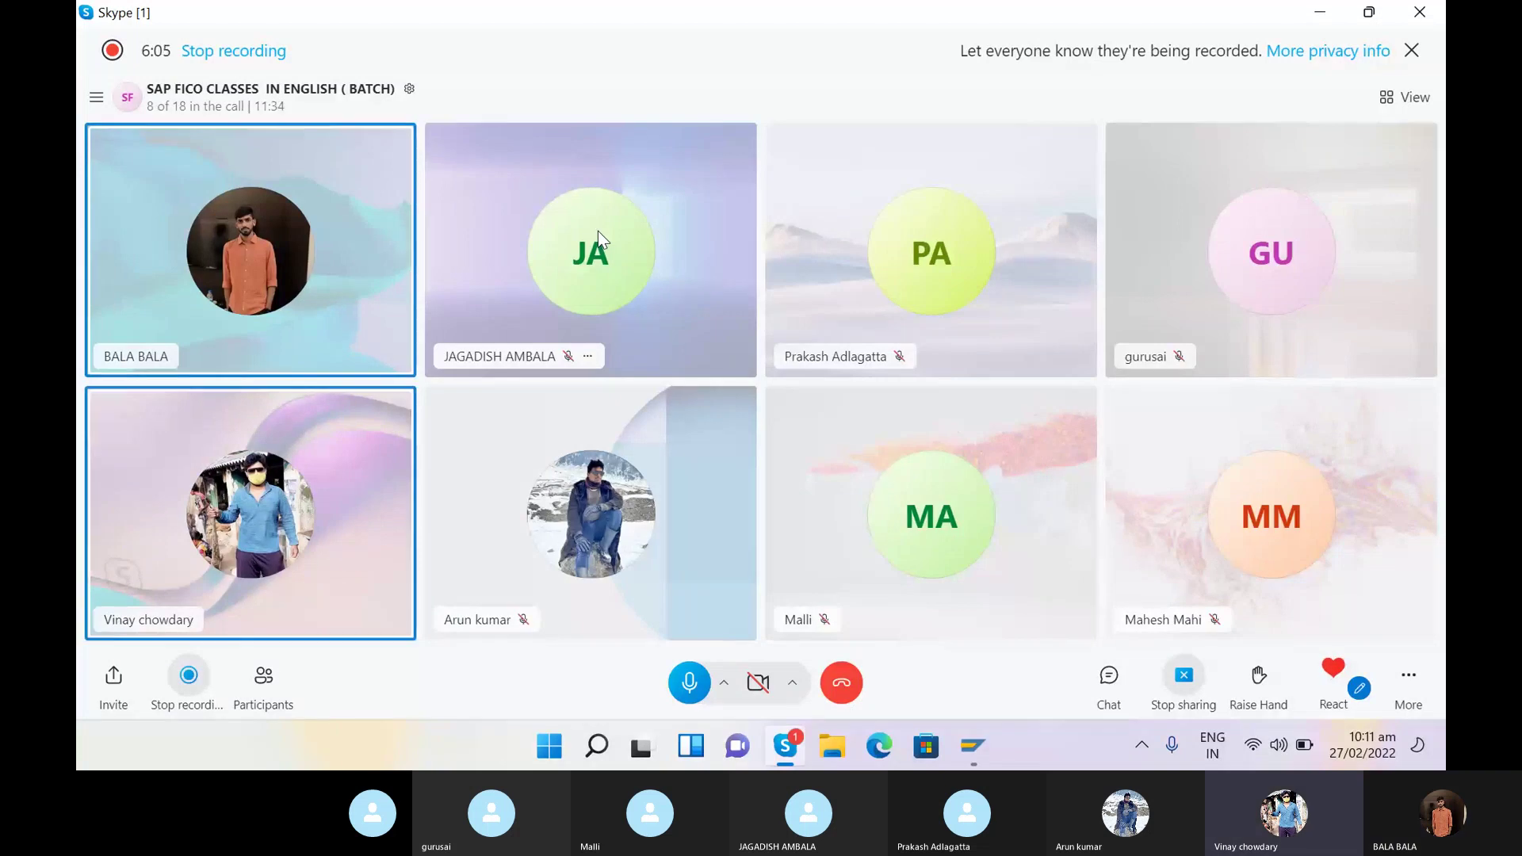
- Bring SAP Logon to the front and log on to the TEST system connection
{"action": "left_click", "coordinate": [969, 759]}
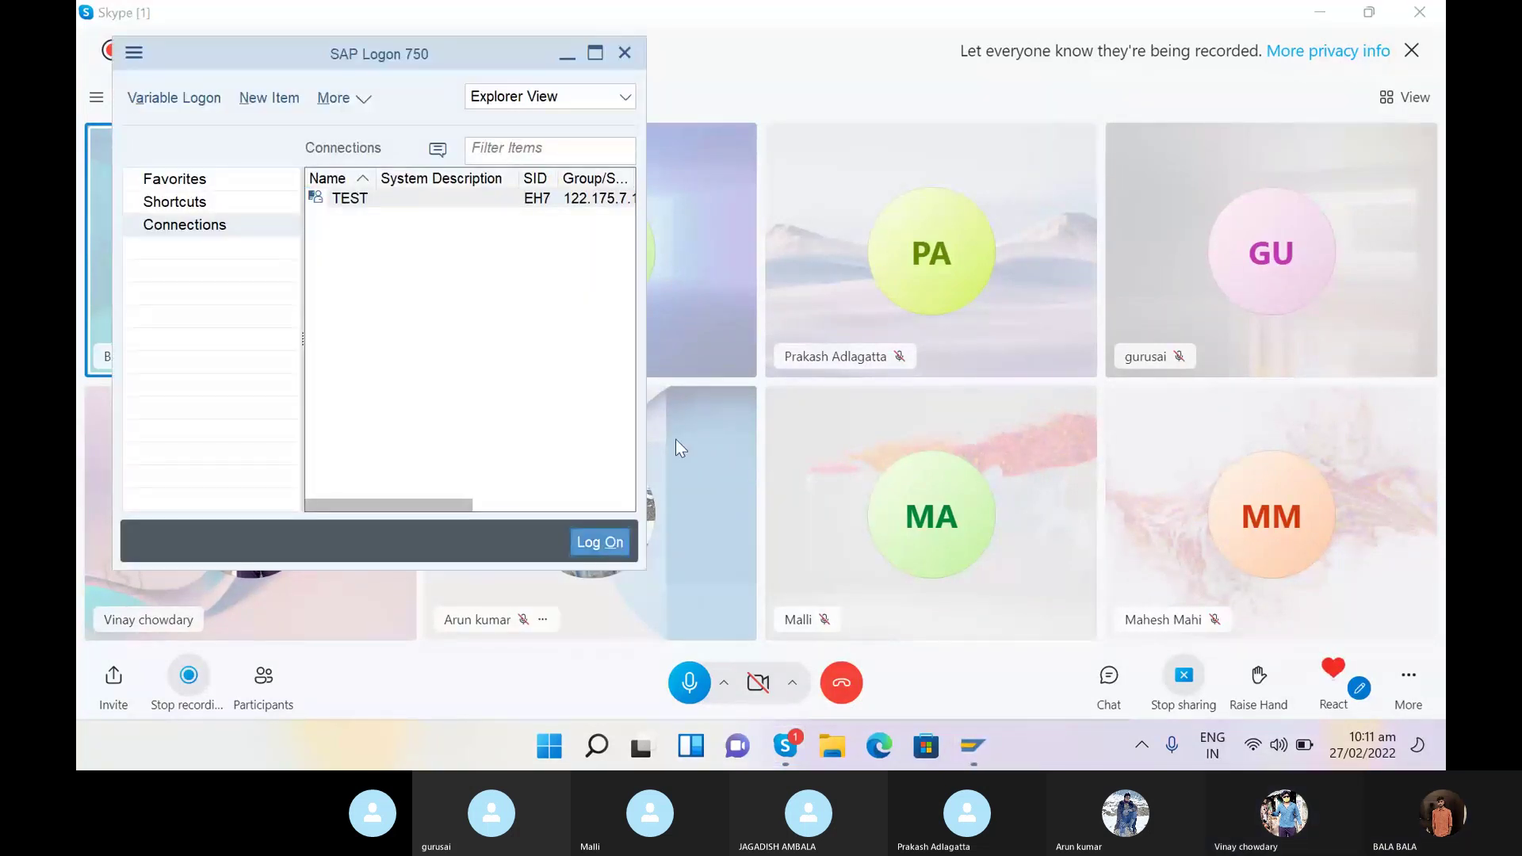
{"action": "left_click", "coordinate": [603, 542]}
- Sign in to client 800 using the saved user name and the account password
{"action": "type", "text": "s"}
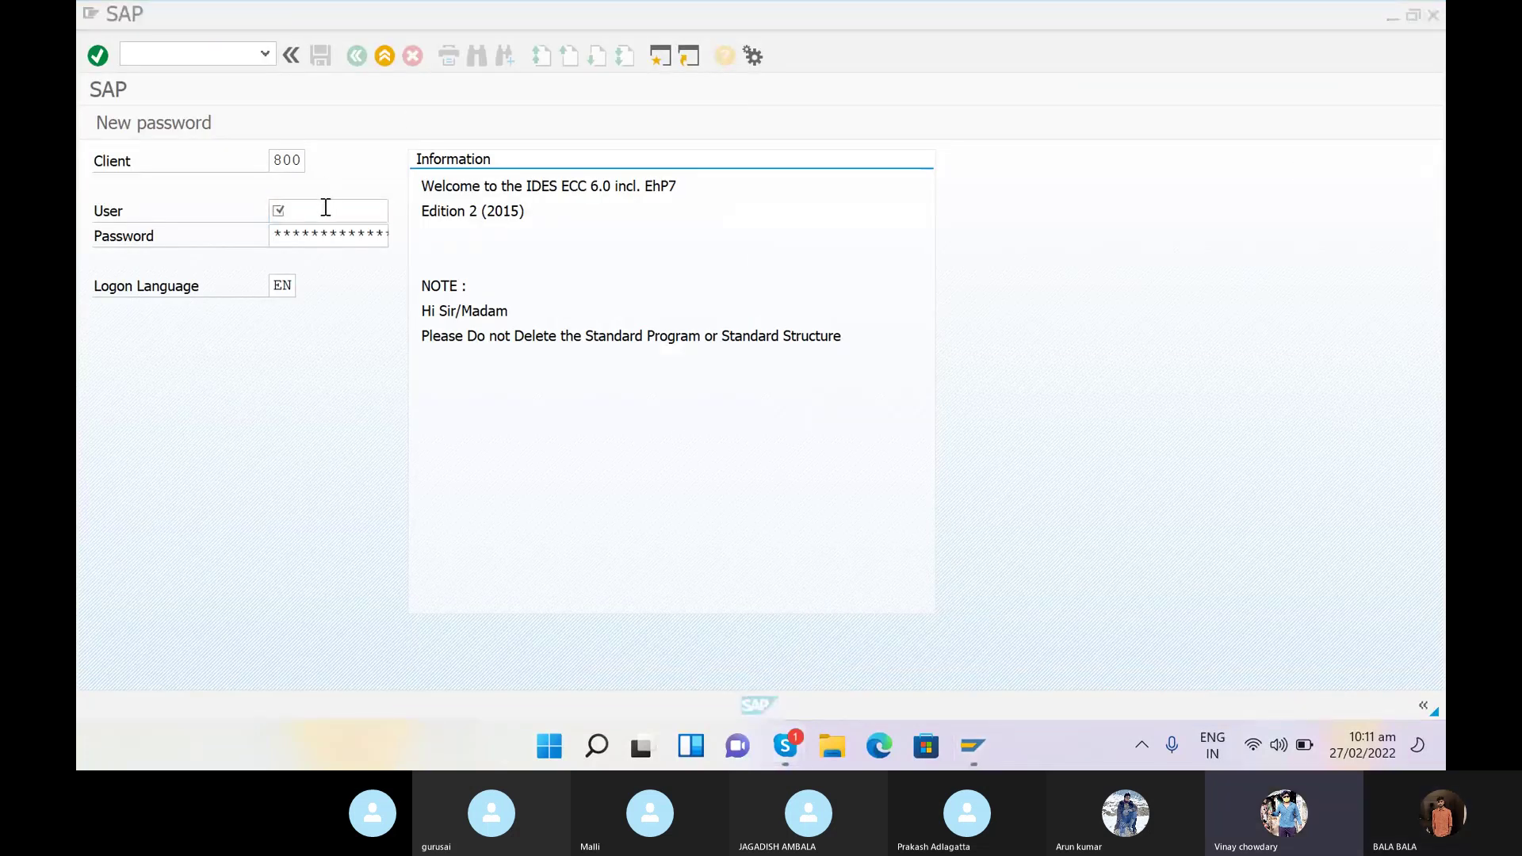
{"action": "key", "text": "BackSpace"}
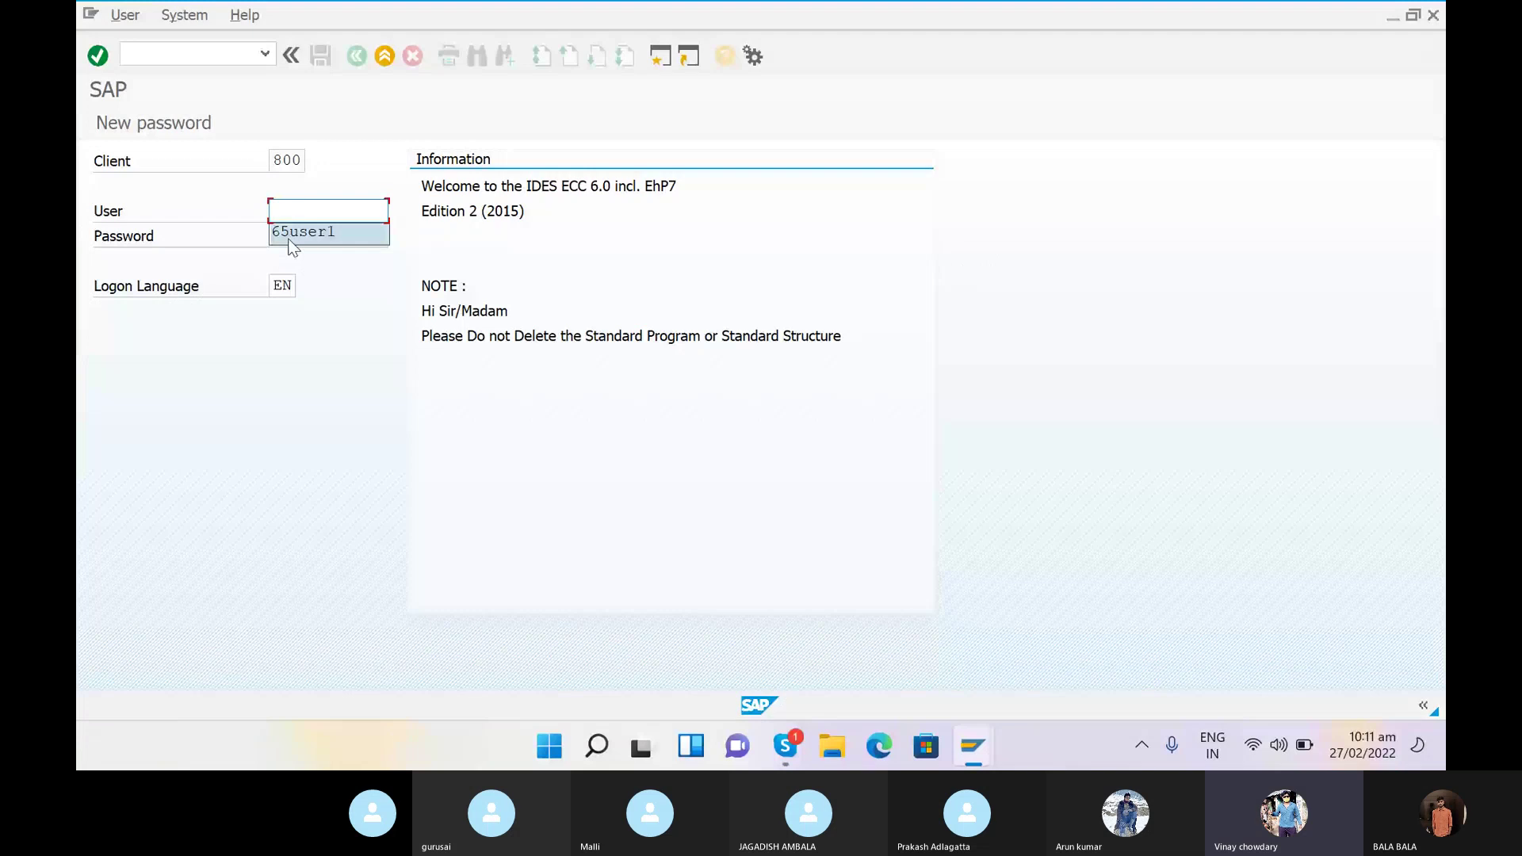
{"action": "left_click", "coordinate": [290, 233]}
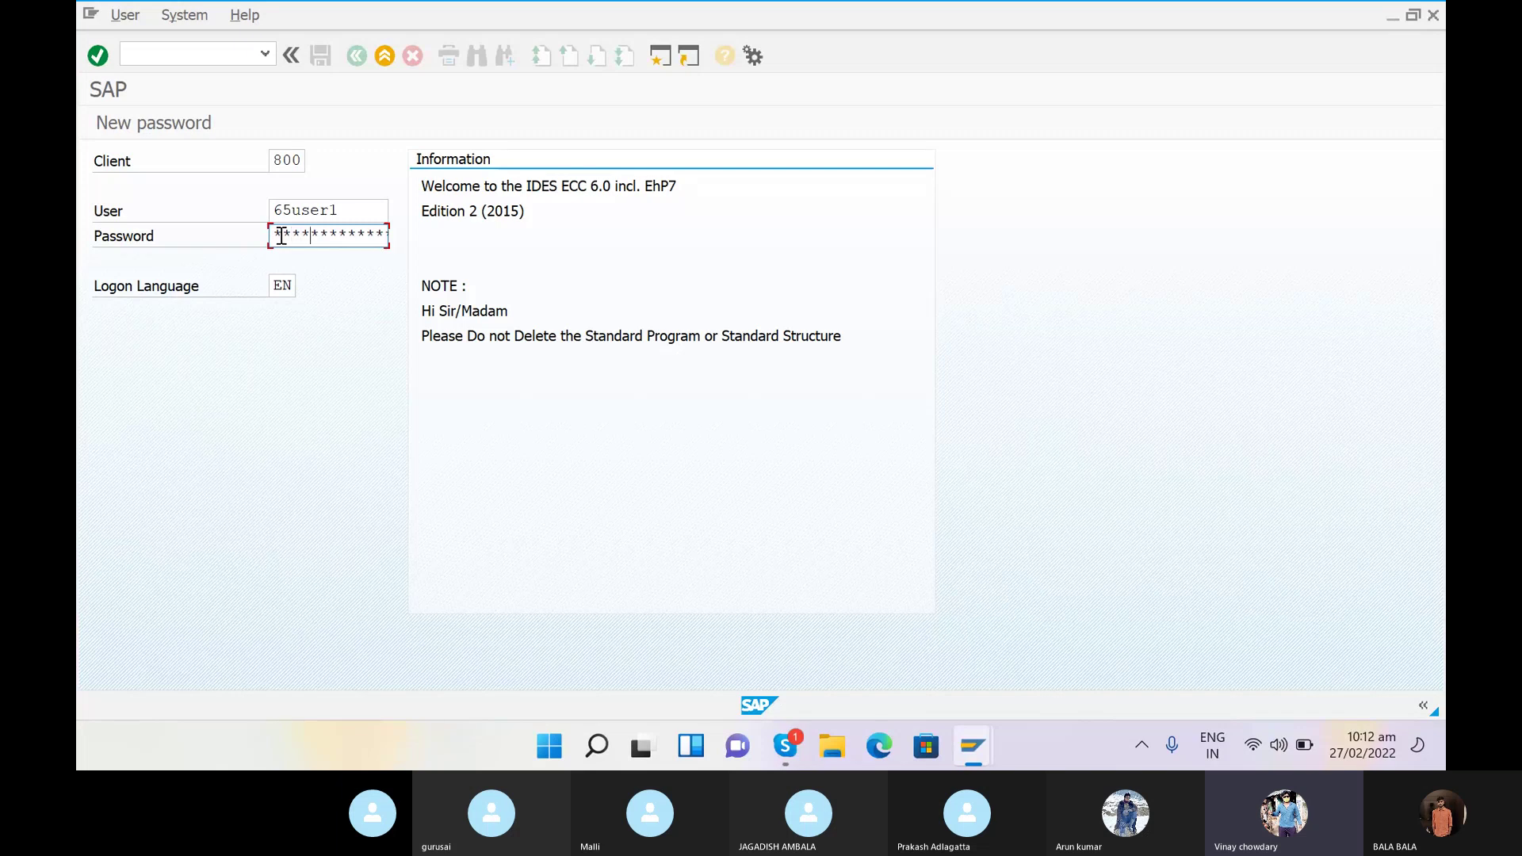
{"action": "type", "text": "***"}
{"action": "key", "text": "Return"}
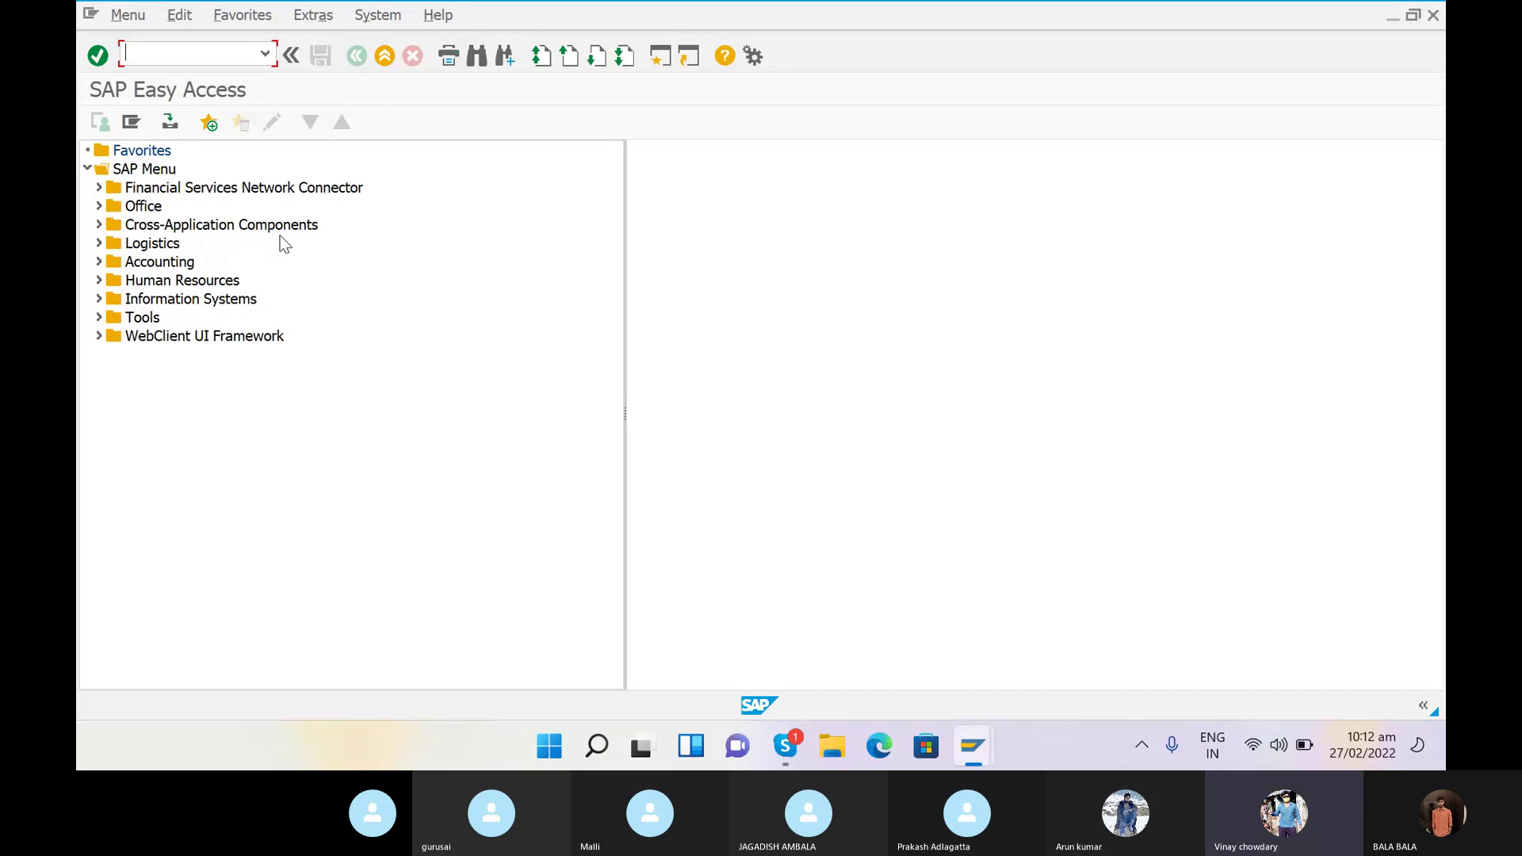
- Raise the volume and switch to the Skype class call window
{"action": "key", "text": "XF86AudioRaiseVolume"}
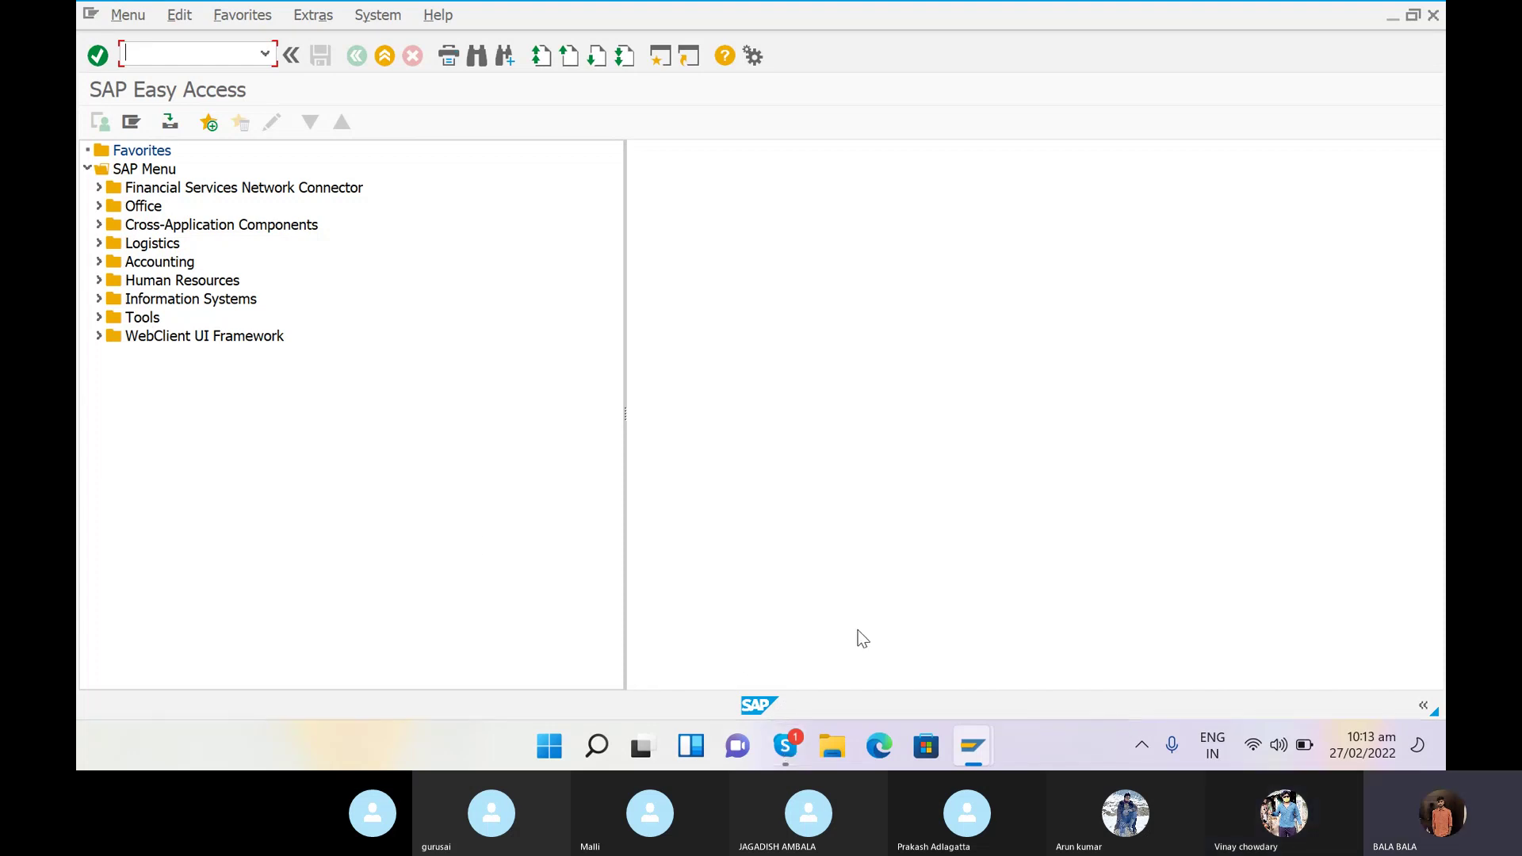
{"action": "left_click", "coordinate": [785, 746]}
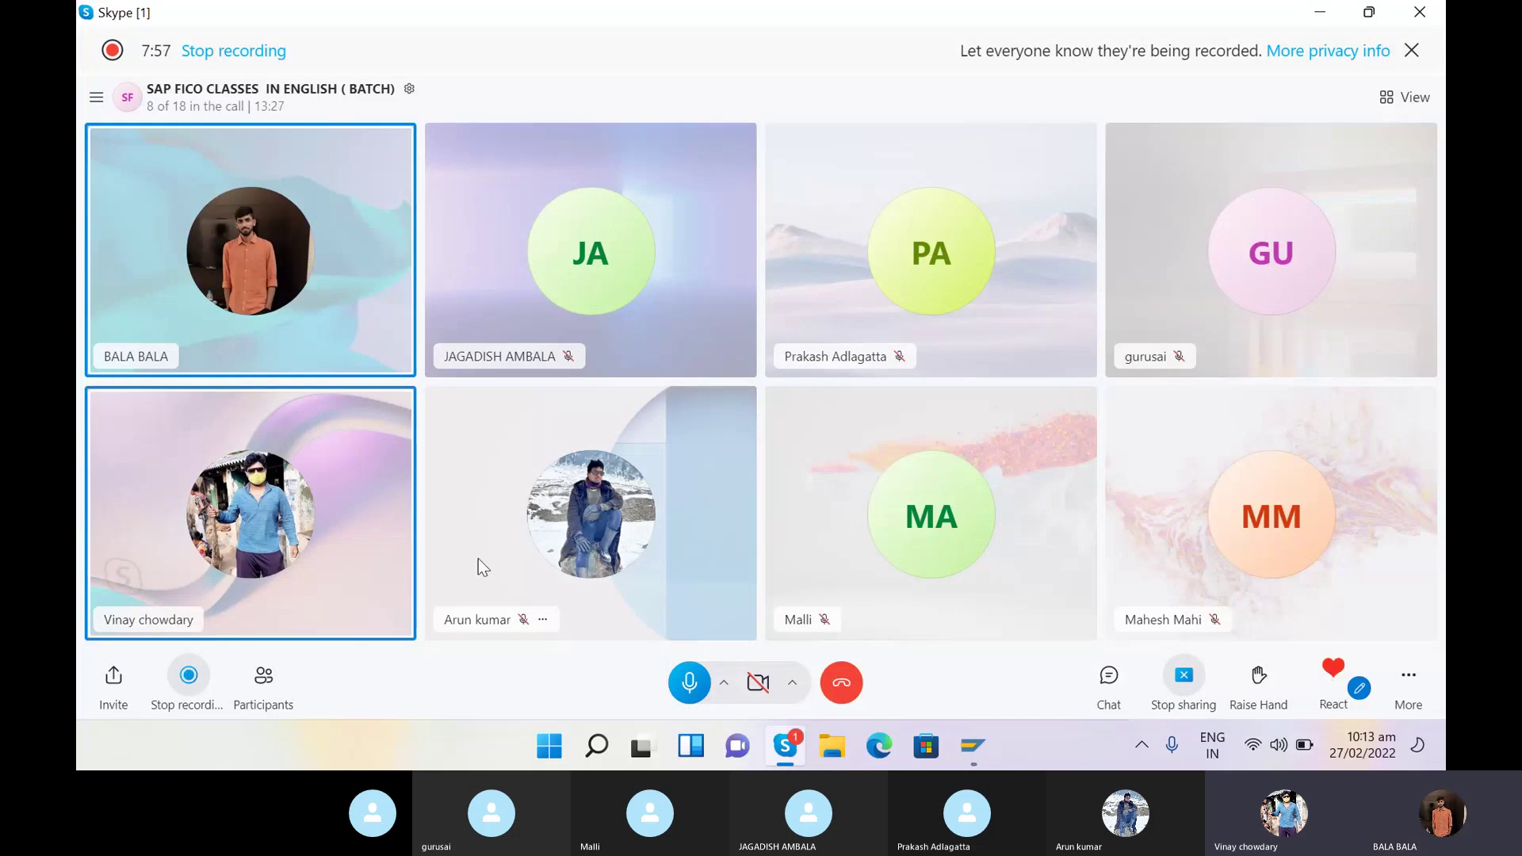
- Mute your own microphone in the Skype class call
{"action": "key", "text": "ctrl+m"}
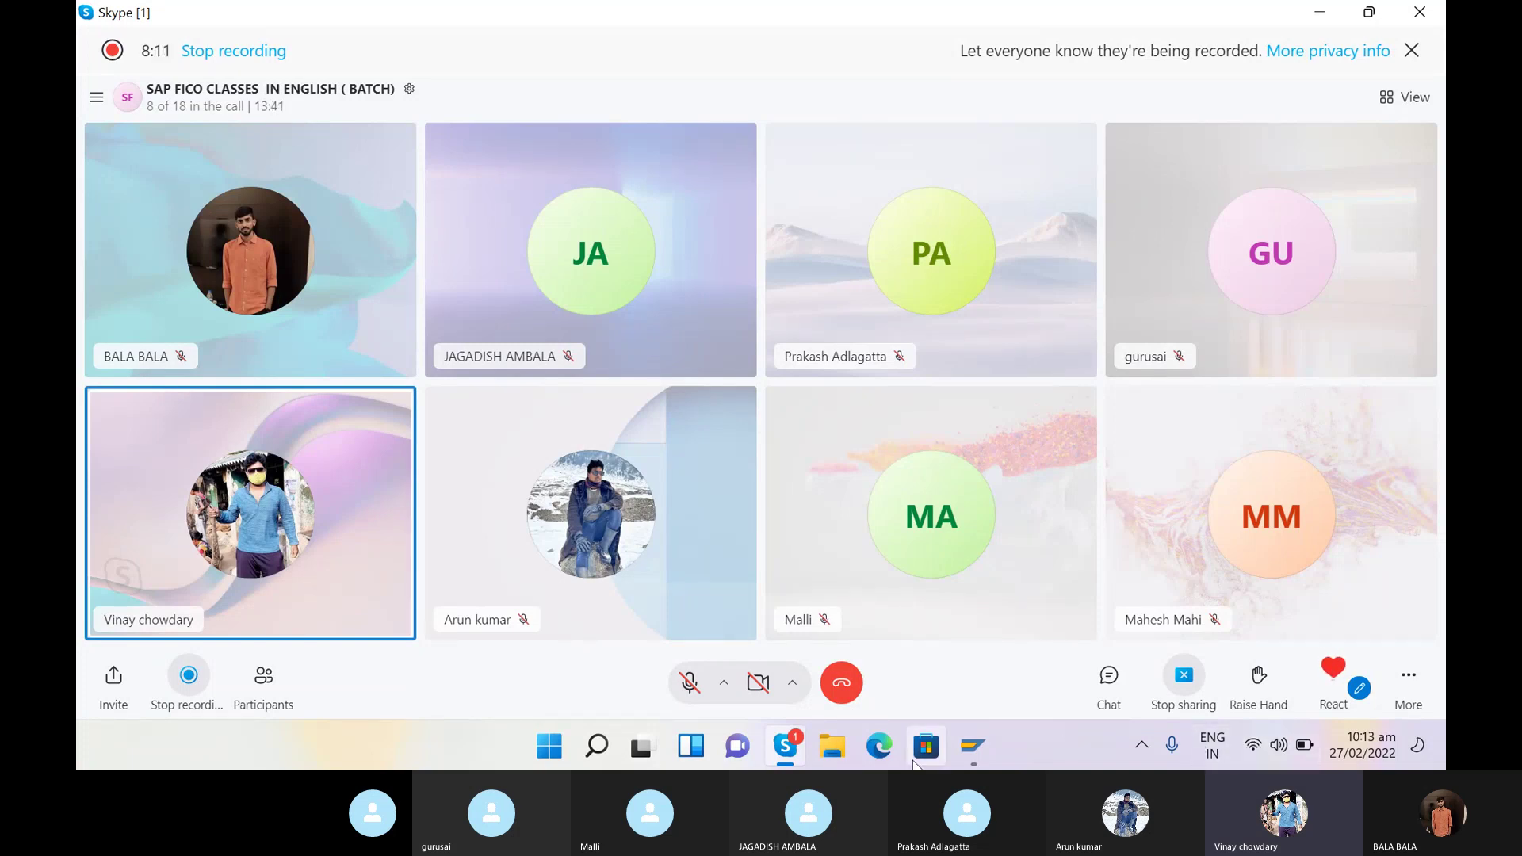
- Return to SAP Easy Access and run transaction OX15 for internal trading partners
{"action": "mouse_move", "coordinate": [973, 745]}
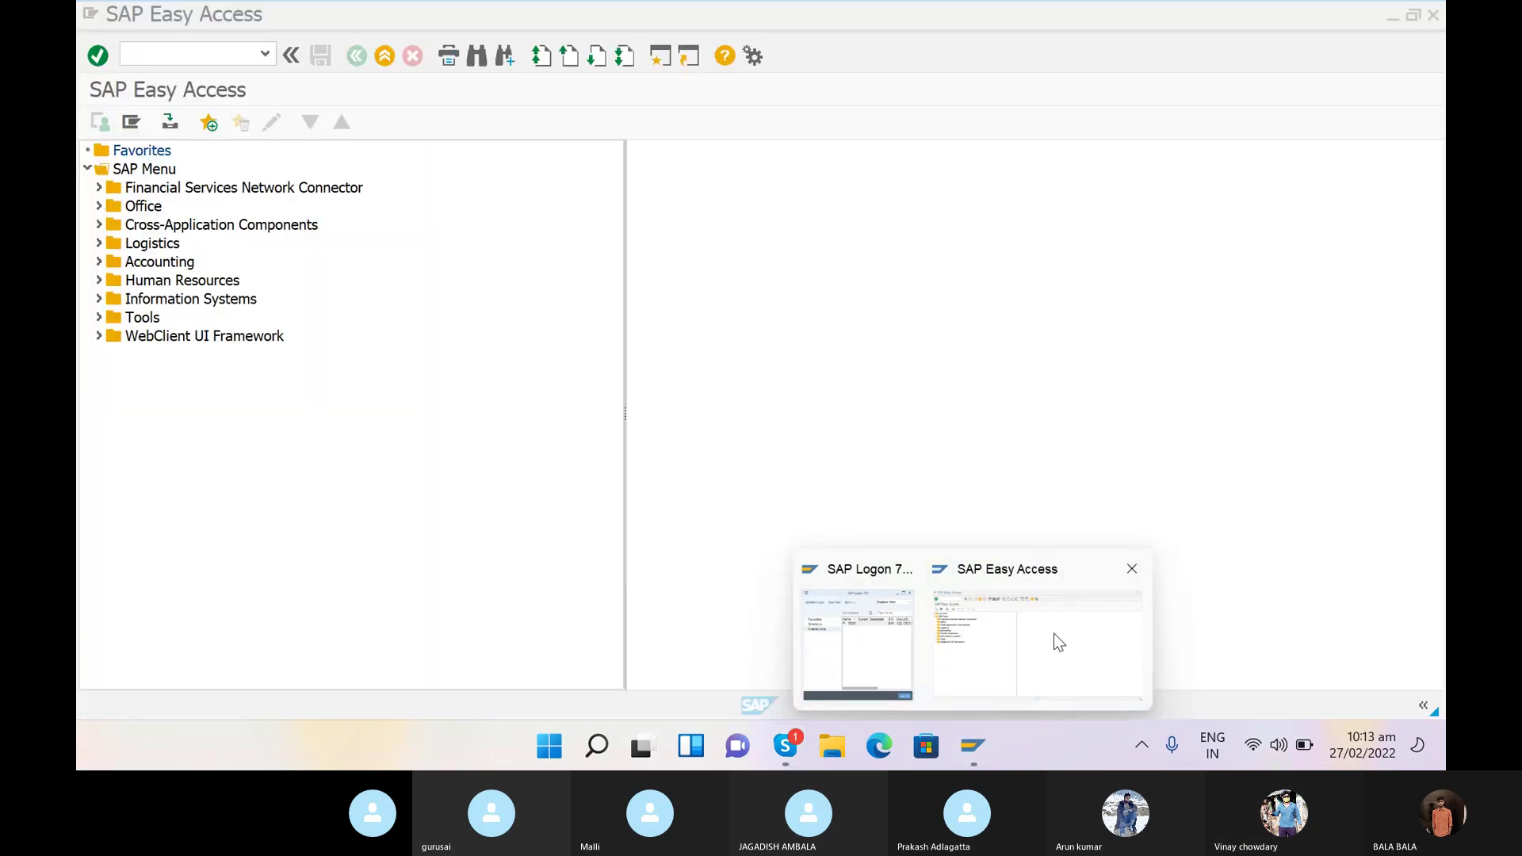
{"action": "left_click", "coordinate": [1054, 634]}
{"action": "type", "text": "OX15"}
{"action": "key", "text": "Return"}
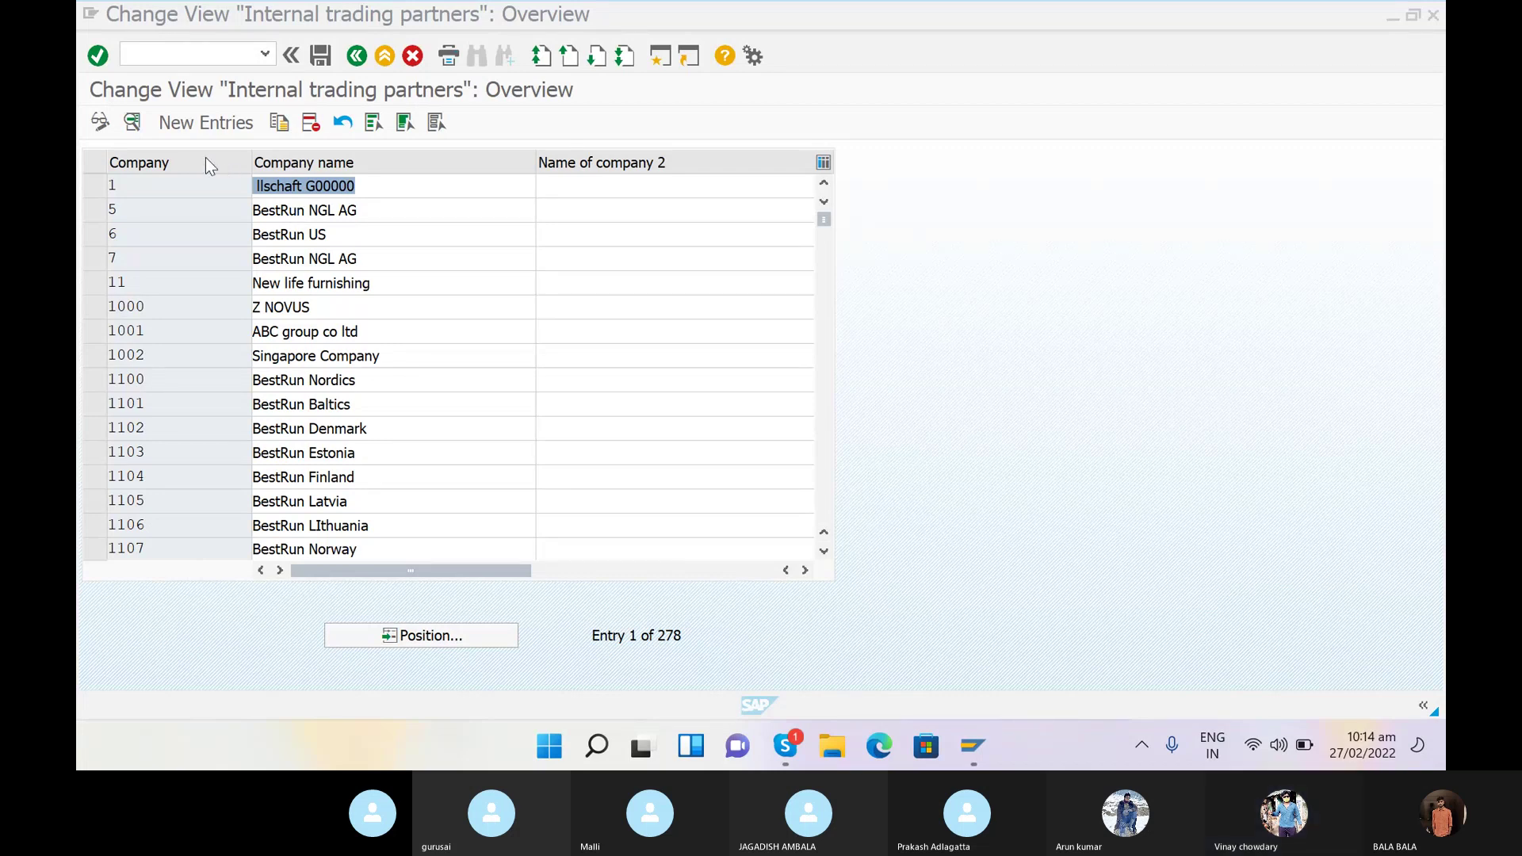
- Start a new entry in the Internal trading partners overview
{"action": "left_click", "coordinate": [192, 125]}
{"action": "left_click", "coordinate": [193, 124]}
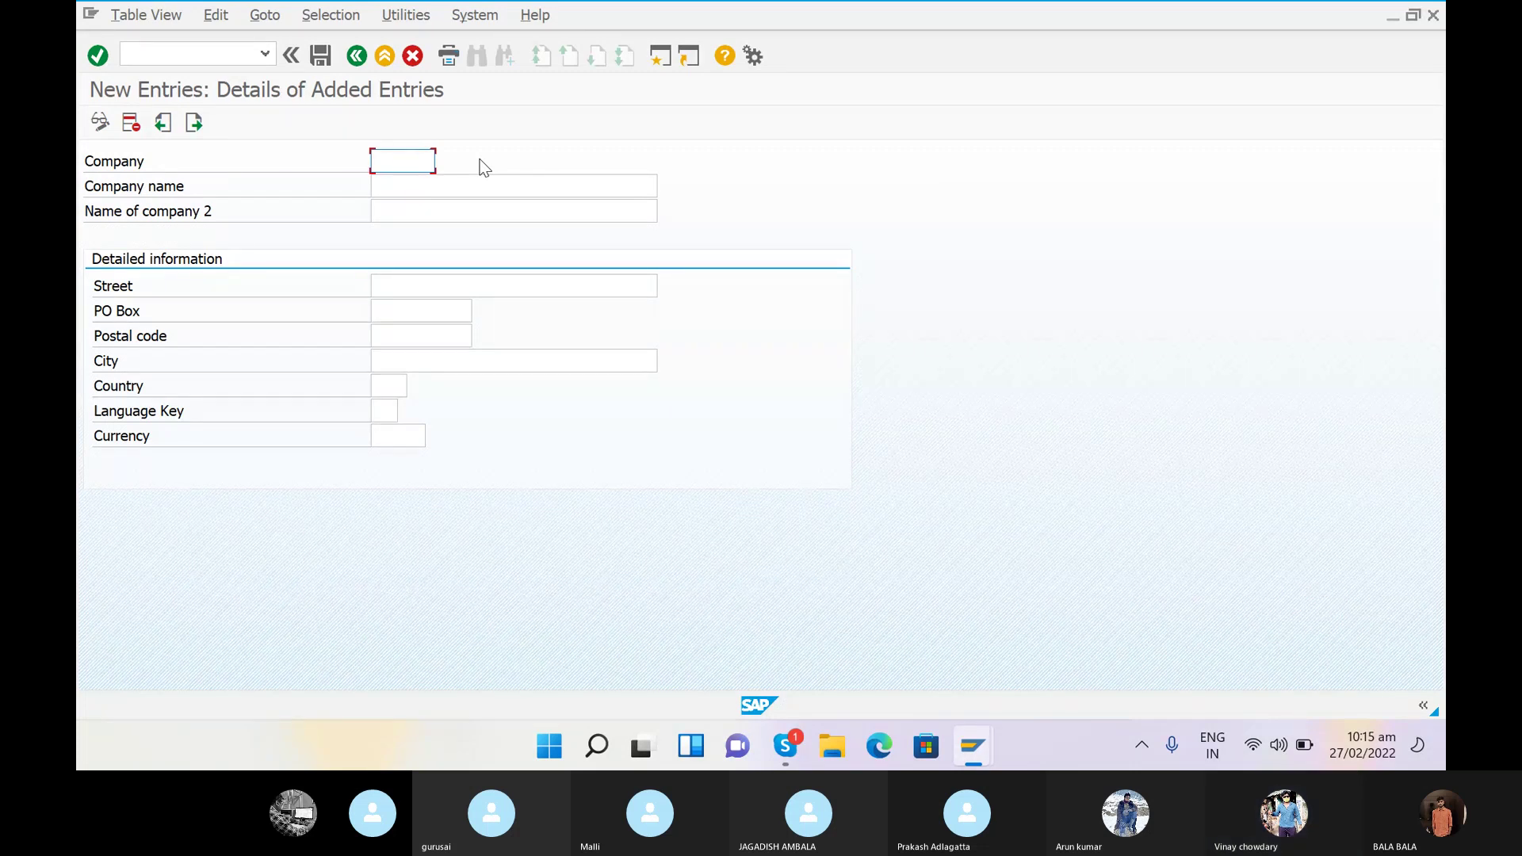
- Enter company SRINU, name 'SRINU GROUP OF COMPANY' and second name SRINUG
{"action": "type", "text": "SR"}
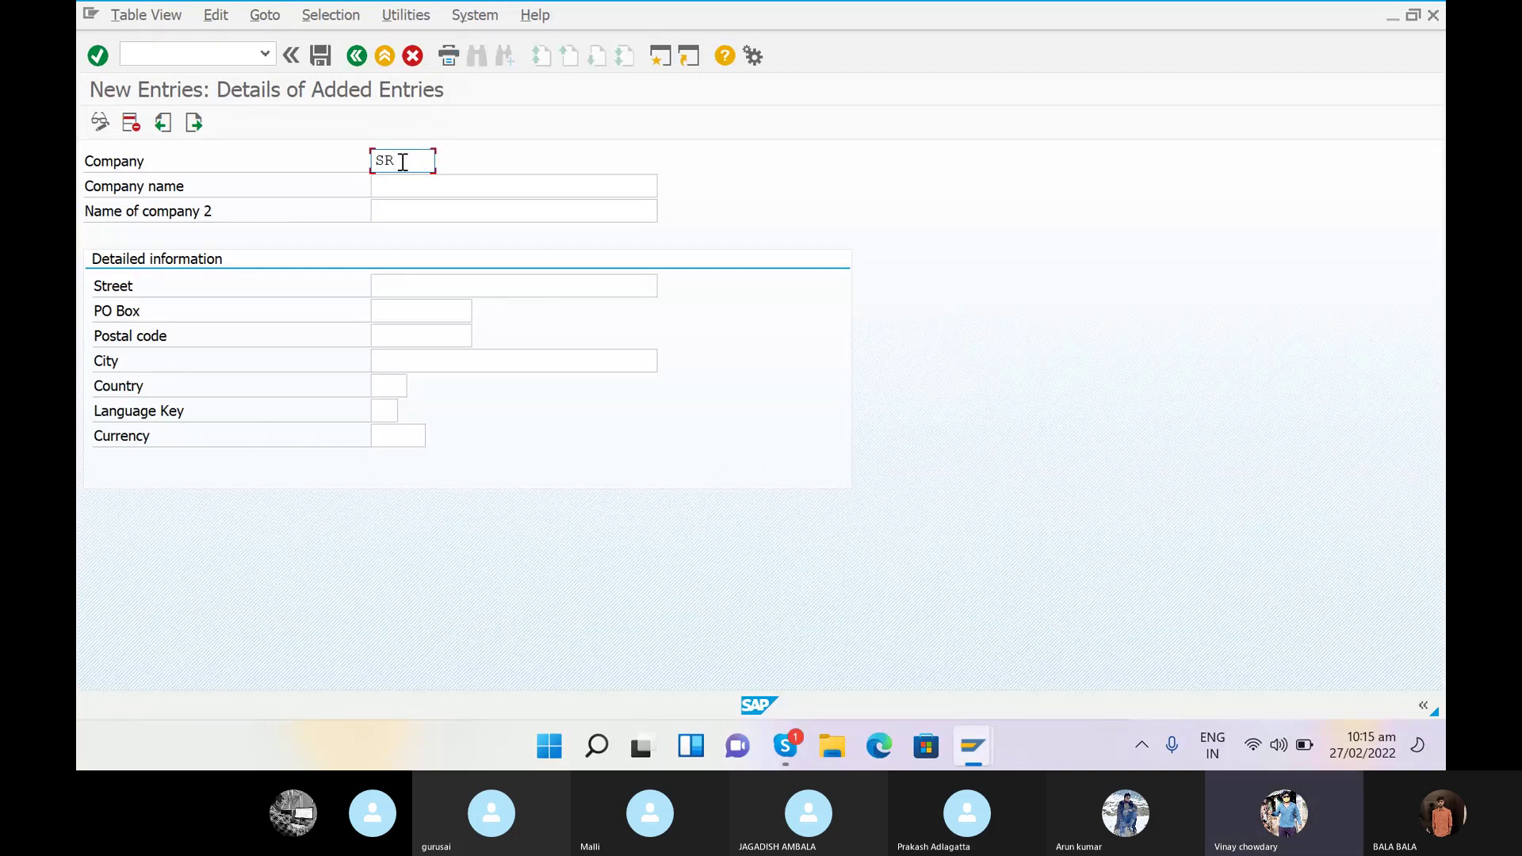
{"action": "type", "text": "INU"}
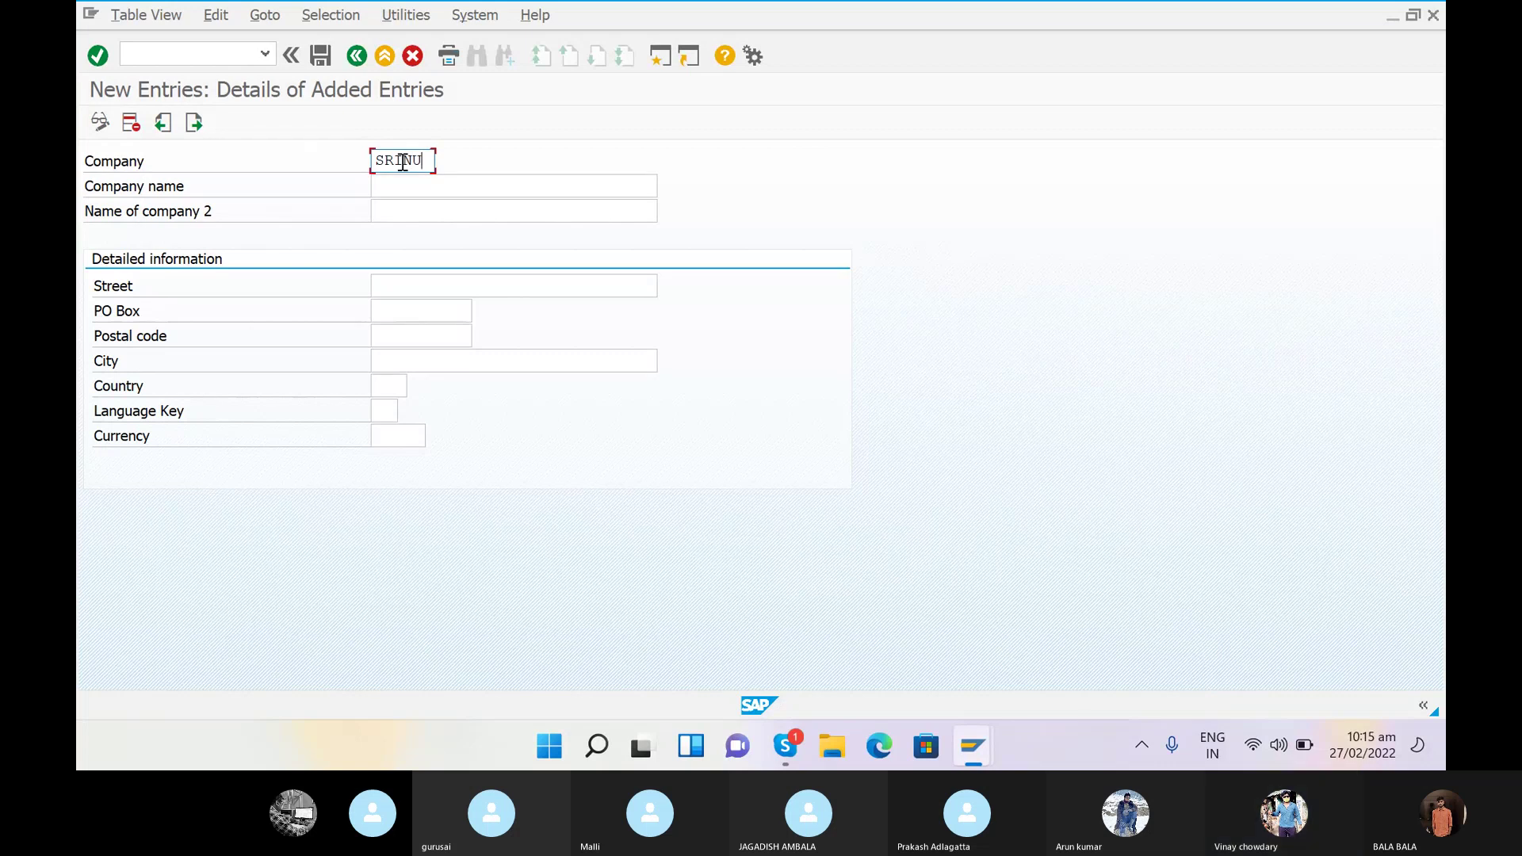
{"action": "type", "text": "G"}
{"action": "left_click", "coordinate": [401, 188]}
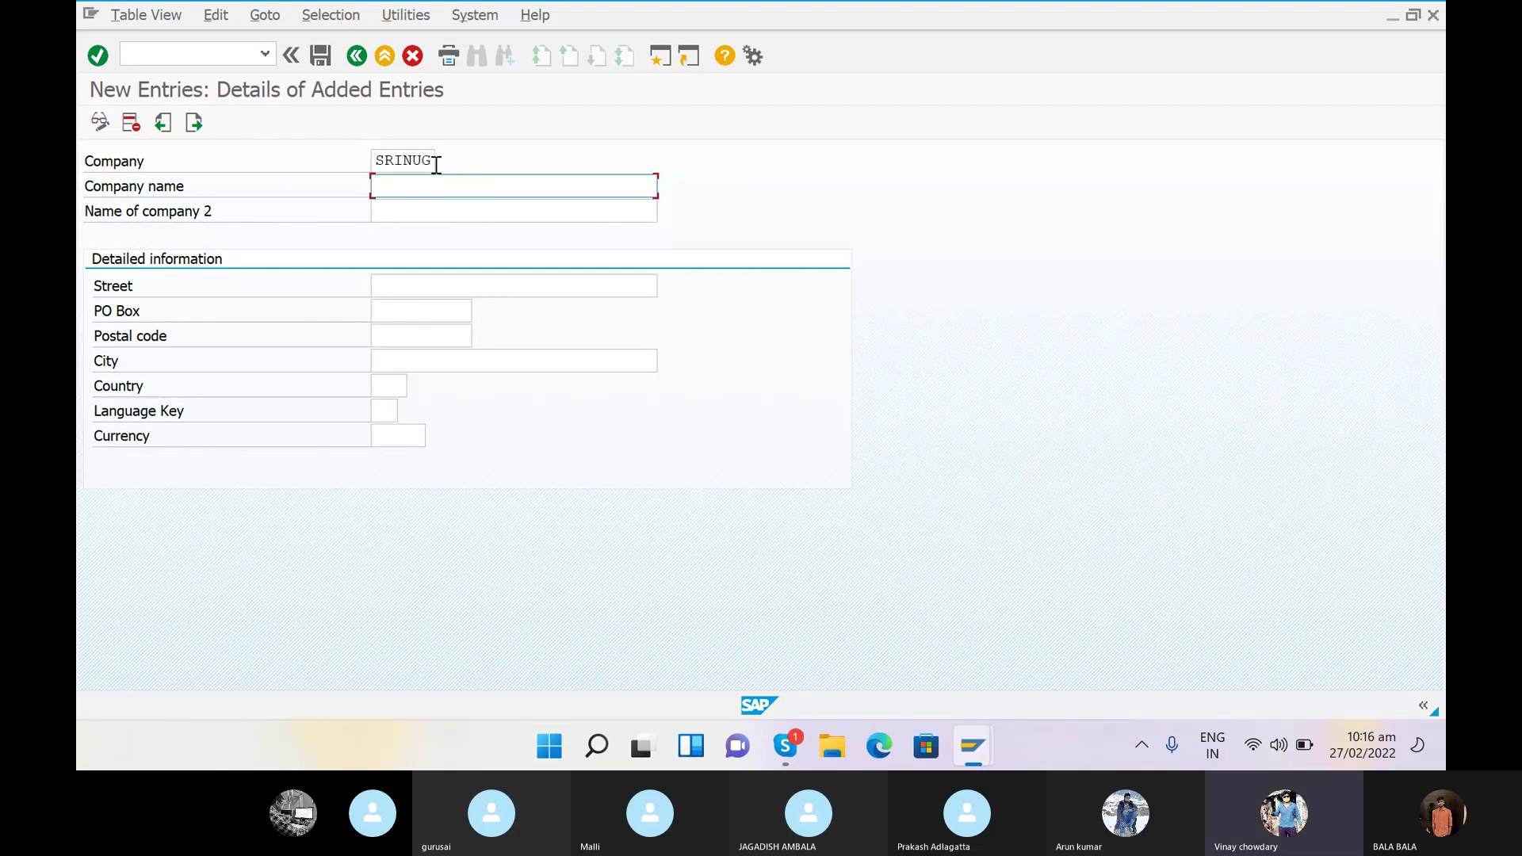
{"action": "left_click", "coordinate": [435, 163]}
{"action": "key", "text": "BackSpace"}
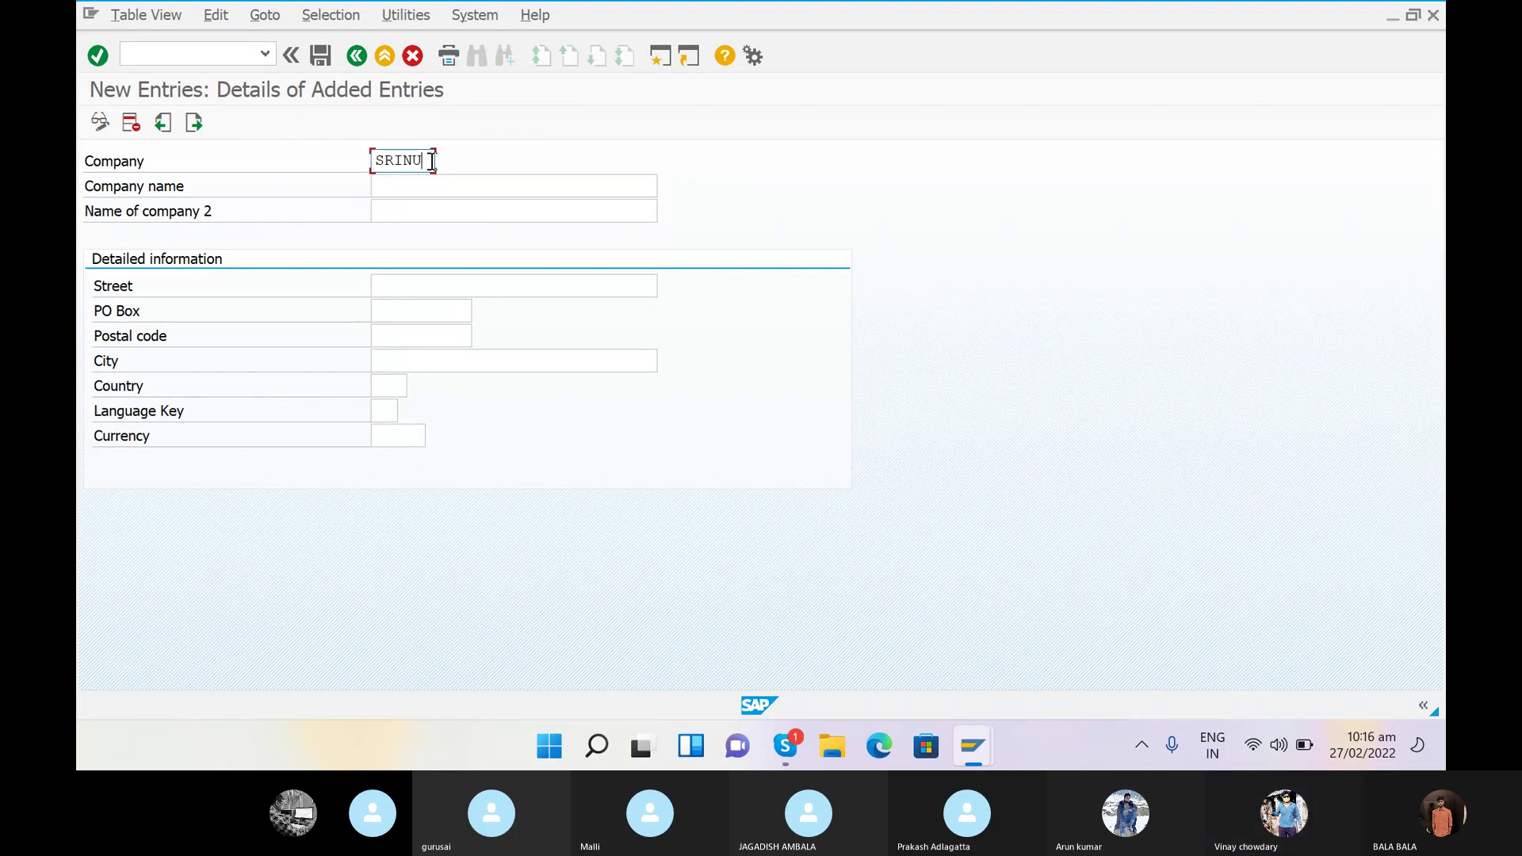
{"action": "left_click", "coordinate": [396, 188]}
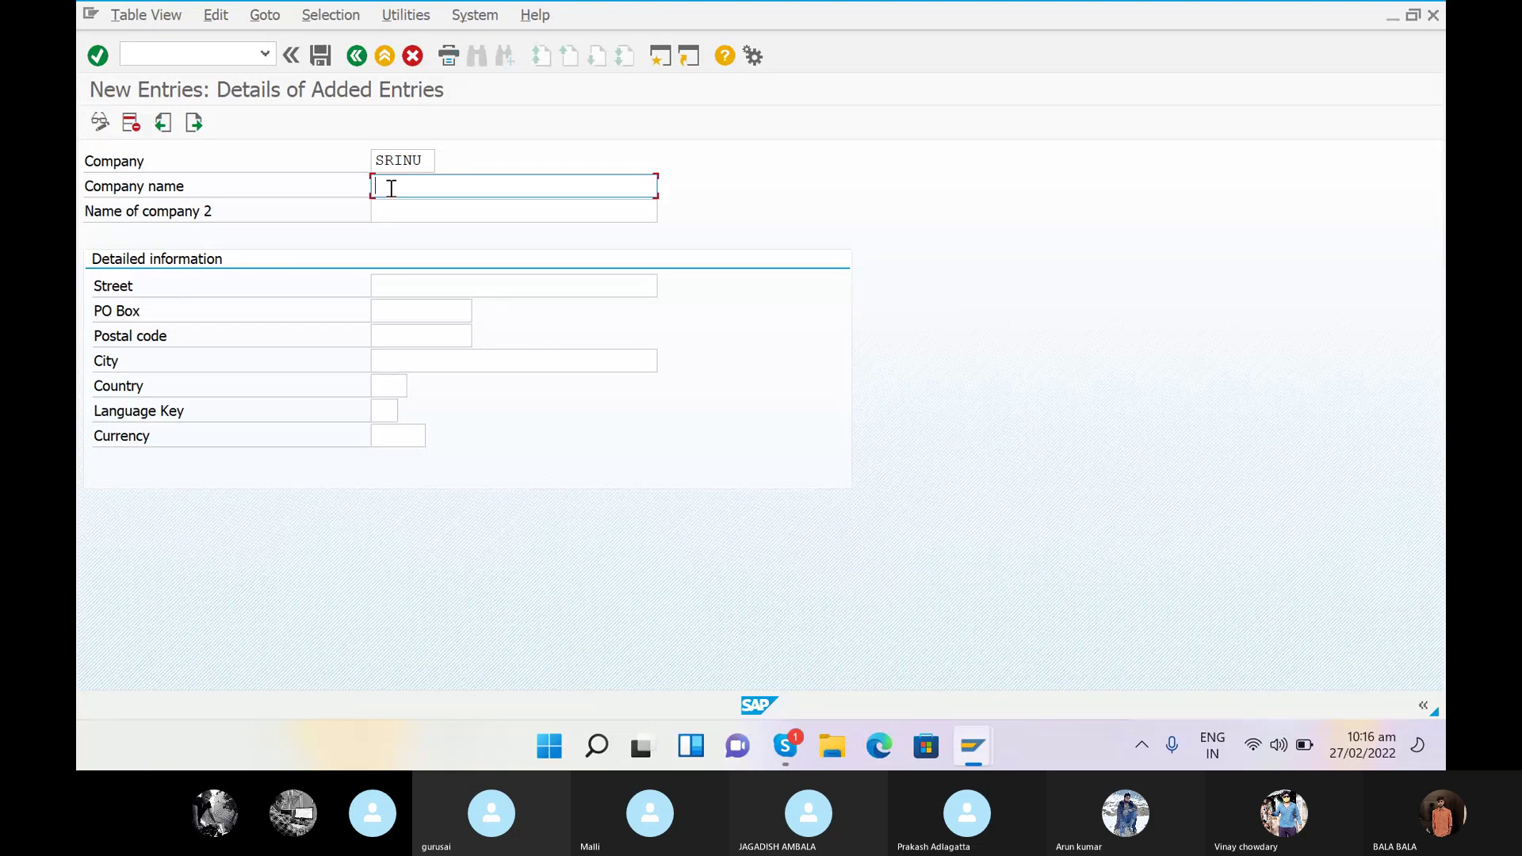
{"action": "type", "text": "SRINU "}
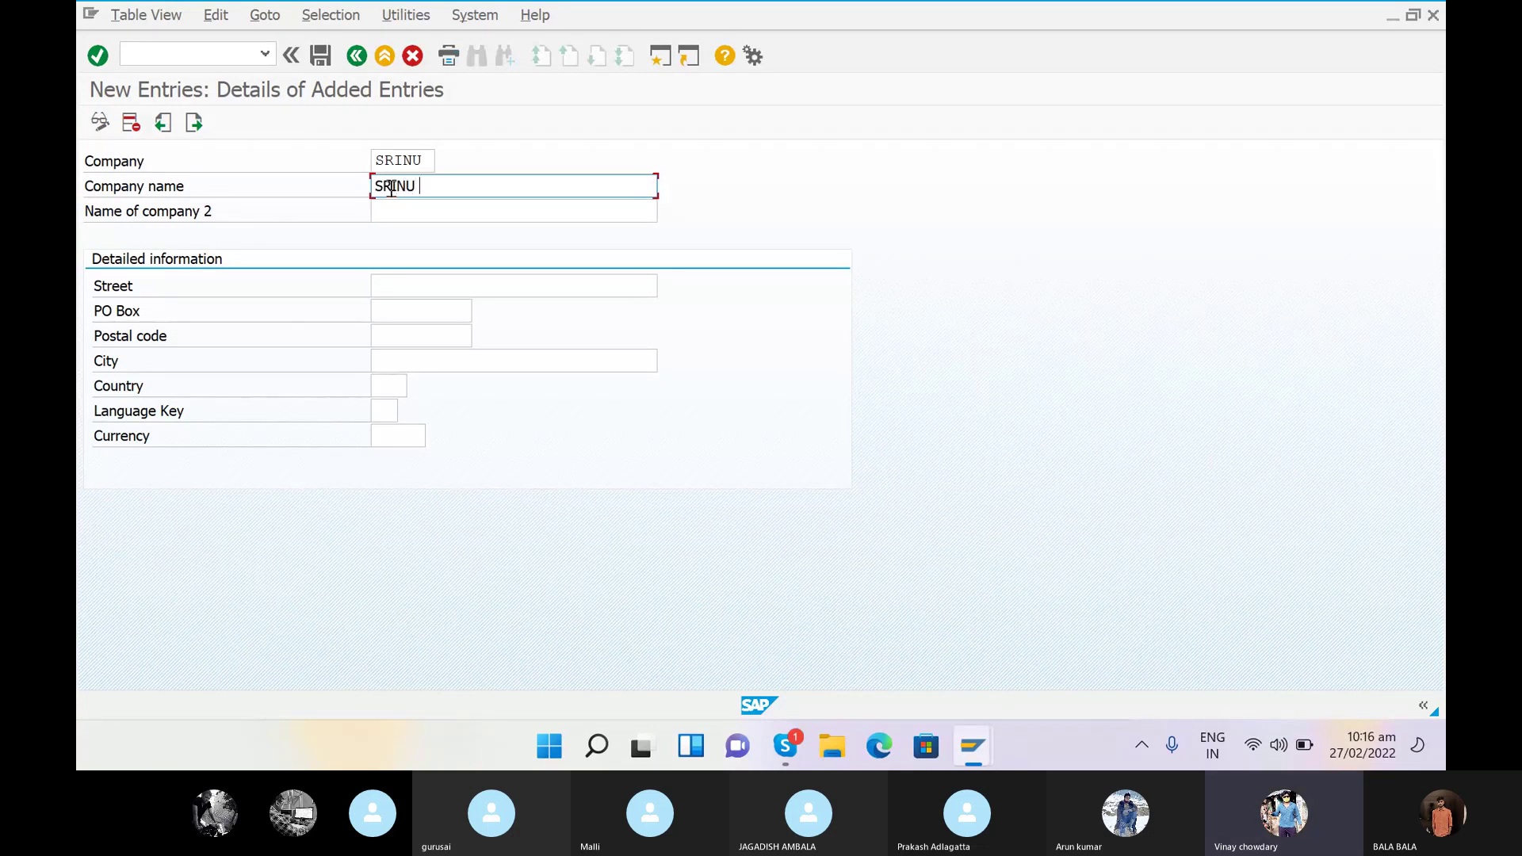
{"action": "type", "text": "GROUP OF COMPANY"}
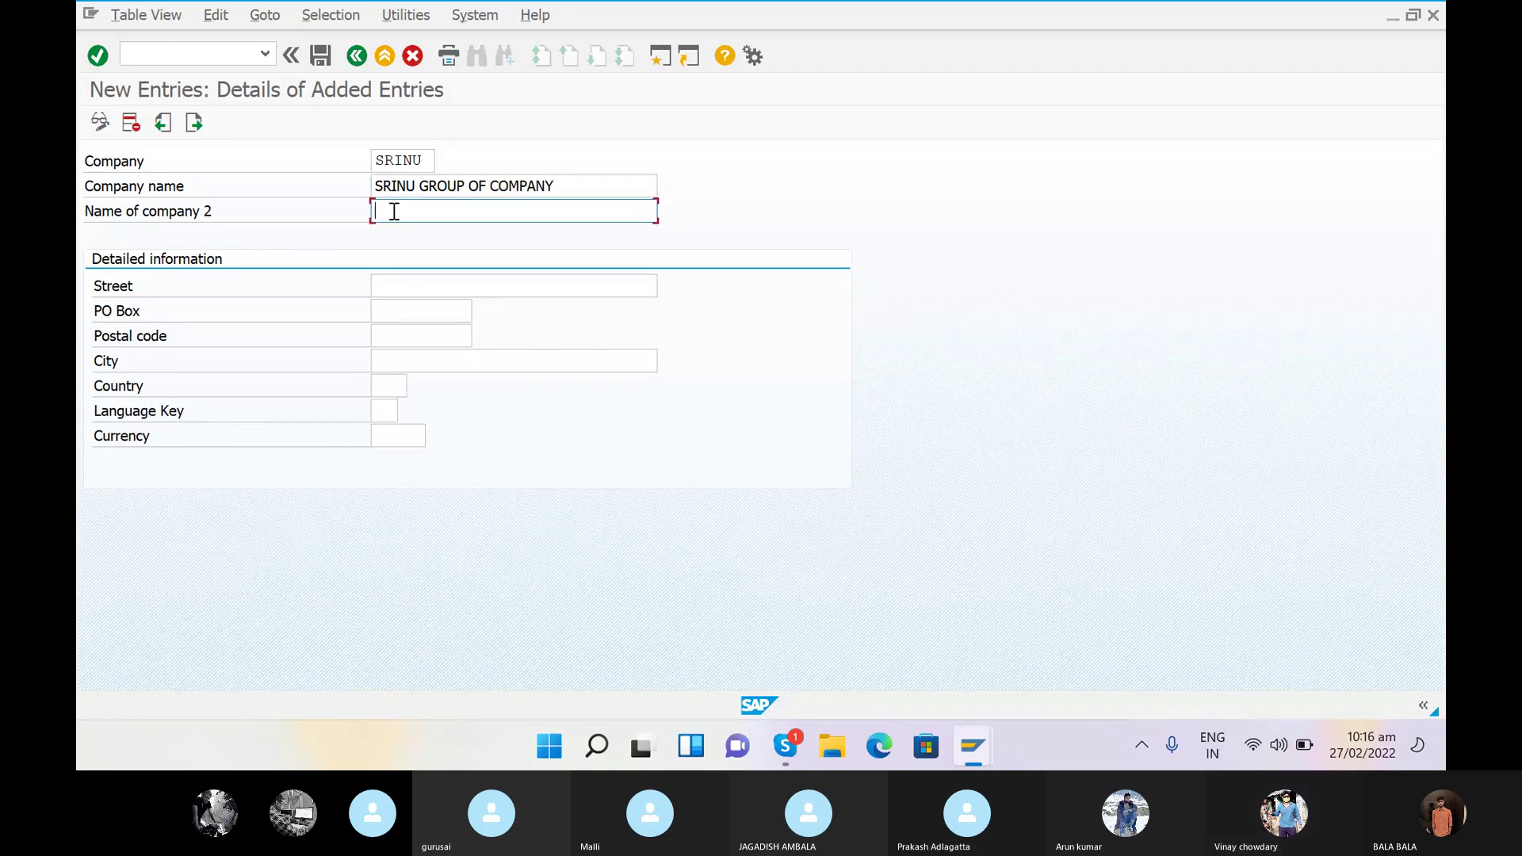
{"action": "left_click", "coordinate": [393, 211]}
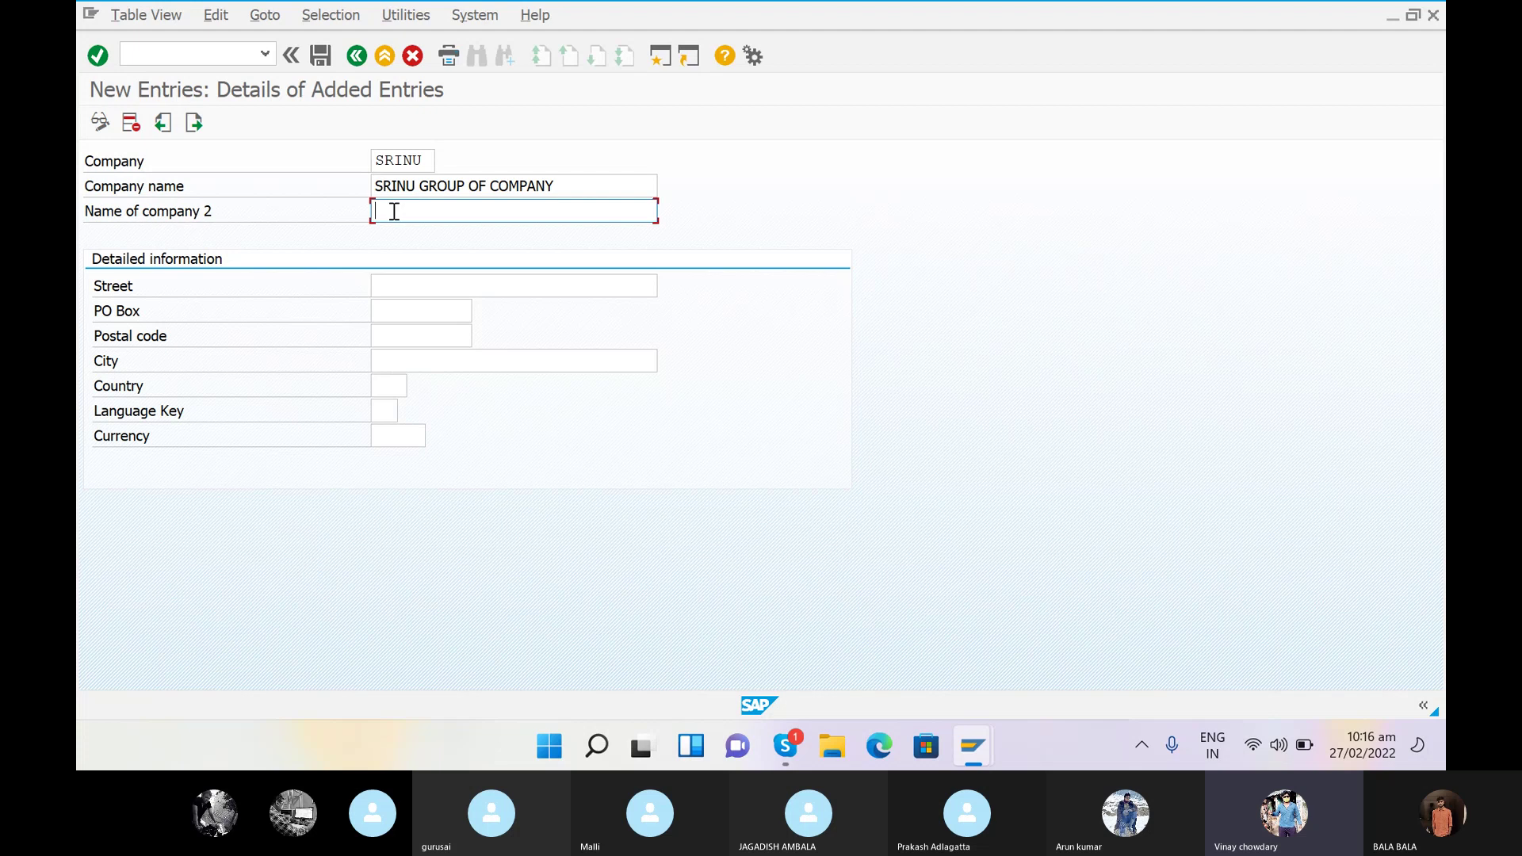
{"action": "type", "text": "SRINUG"}
{"action": "left_click", "coordinate": [433, 282]}
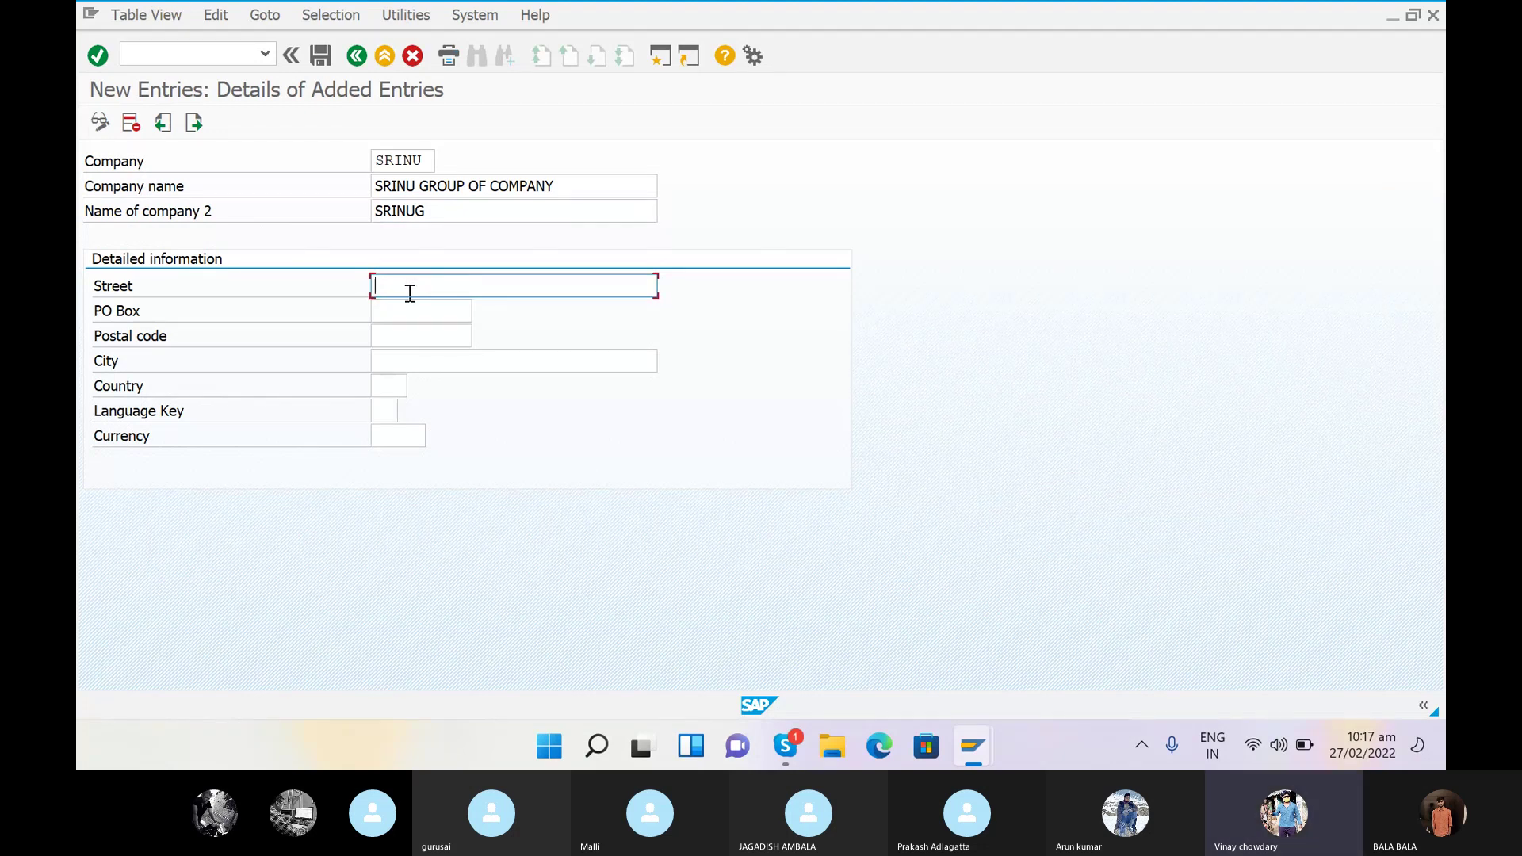
{"action": "type", "text": "NA"}
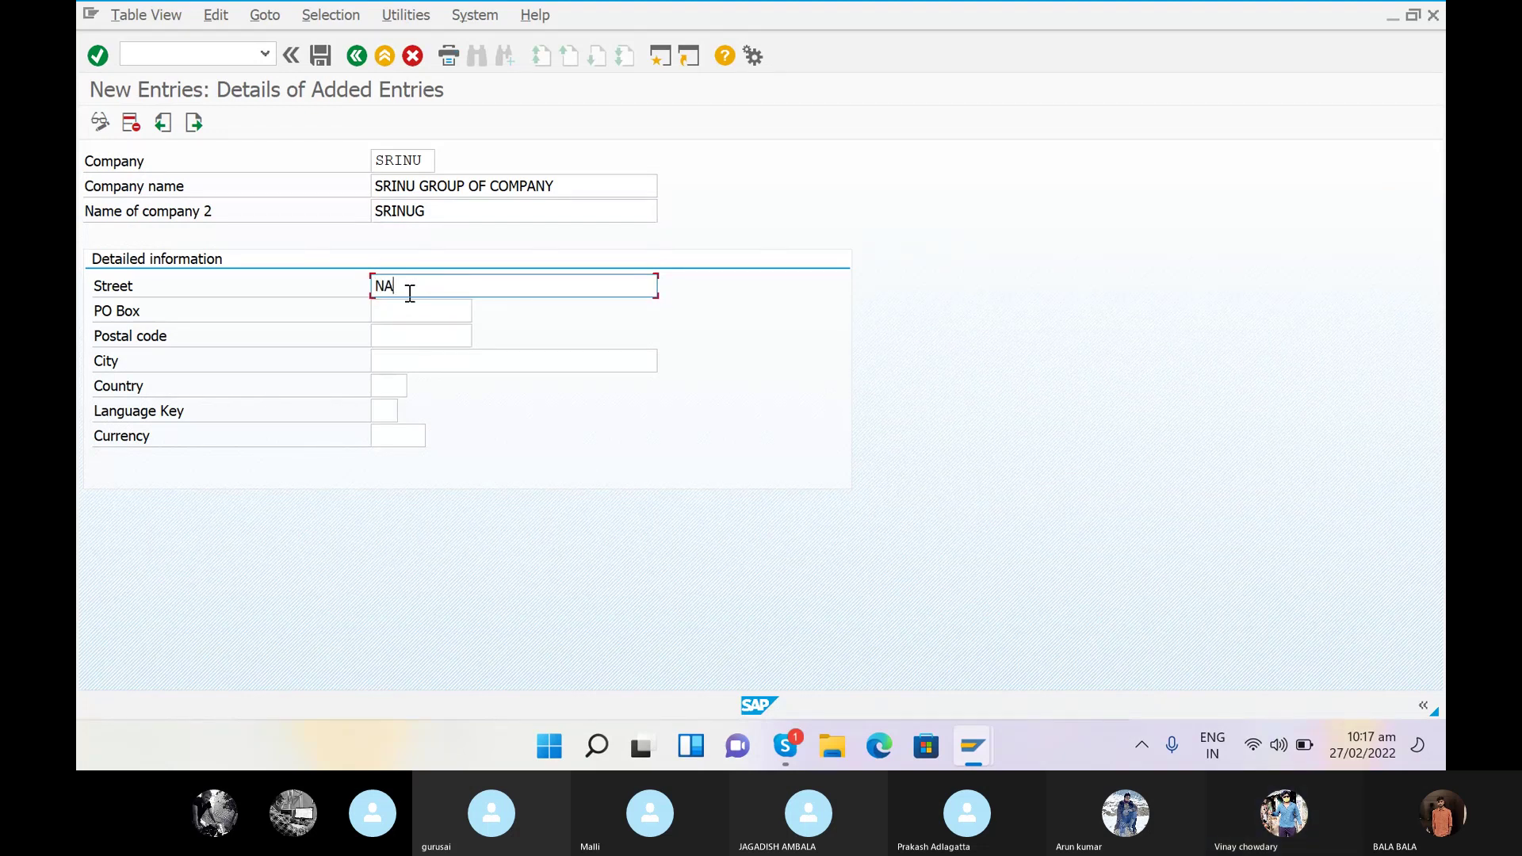
{"action": "key", "text": "BackSpace"}
{"action": "key", "text": "BackSpace"}
{"action": "type", "text": "TE"}
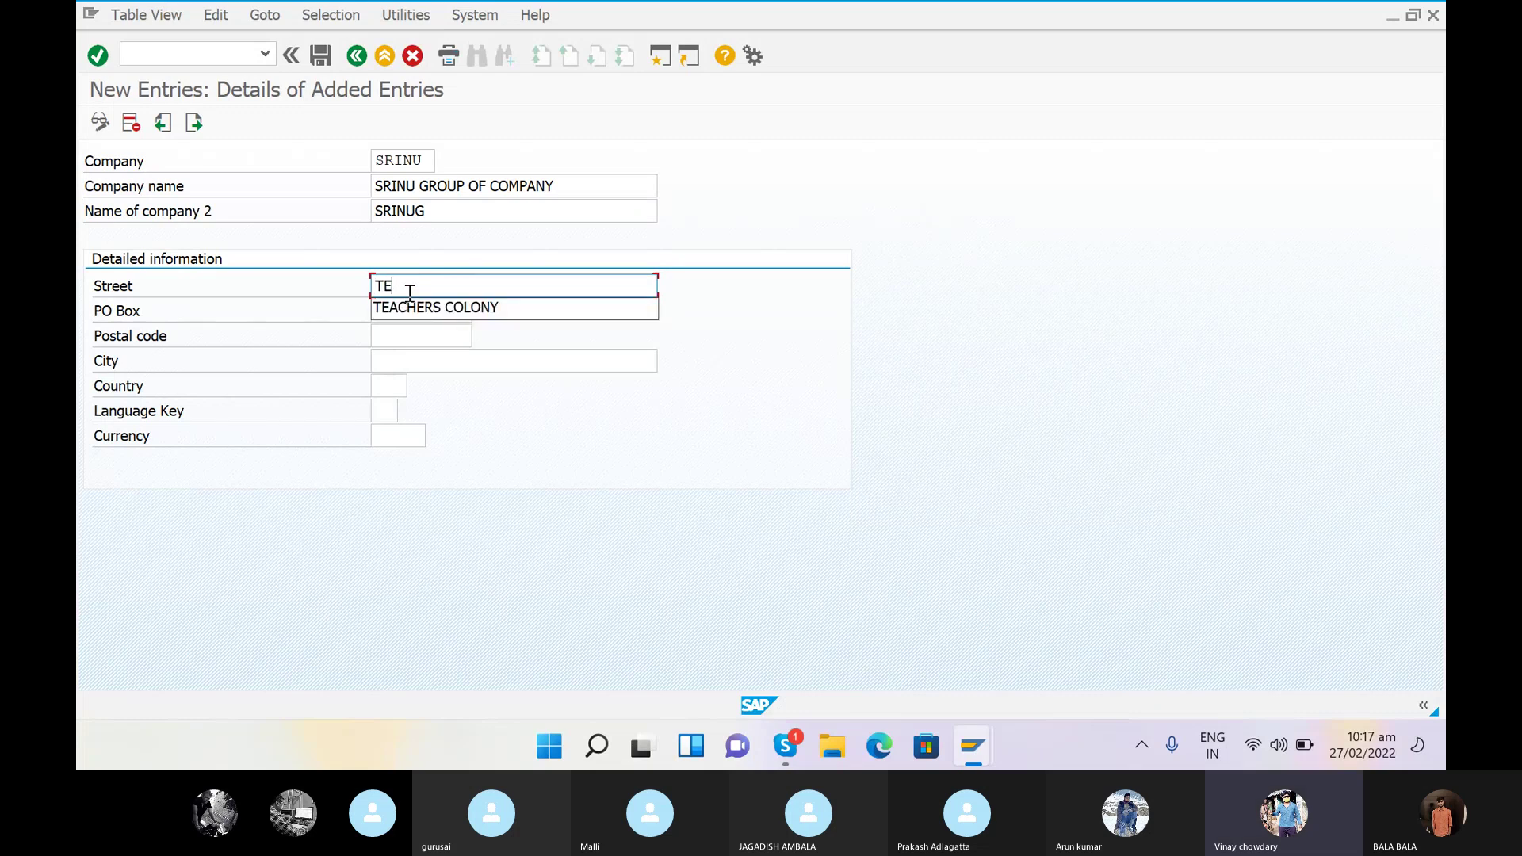
{"action": "type", "text": "CAHERS CO"}
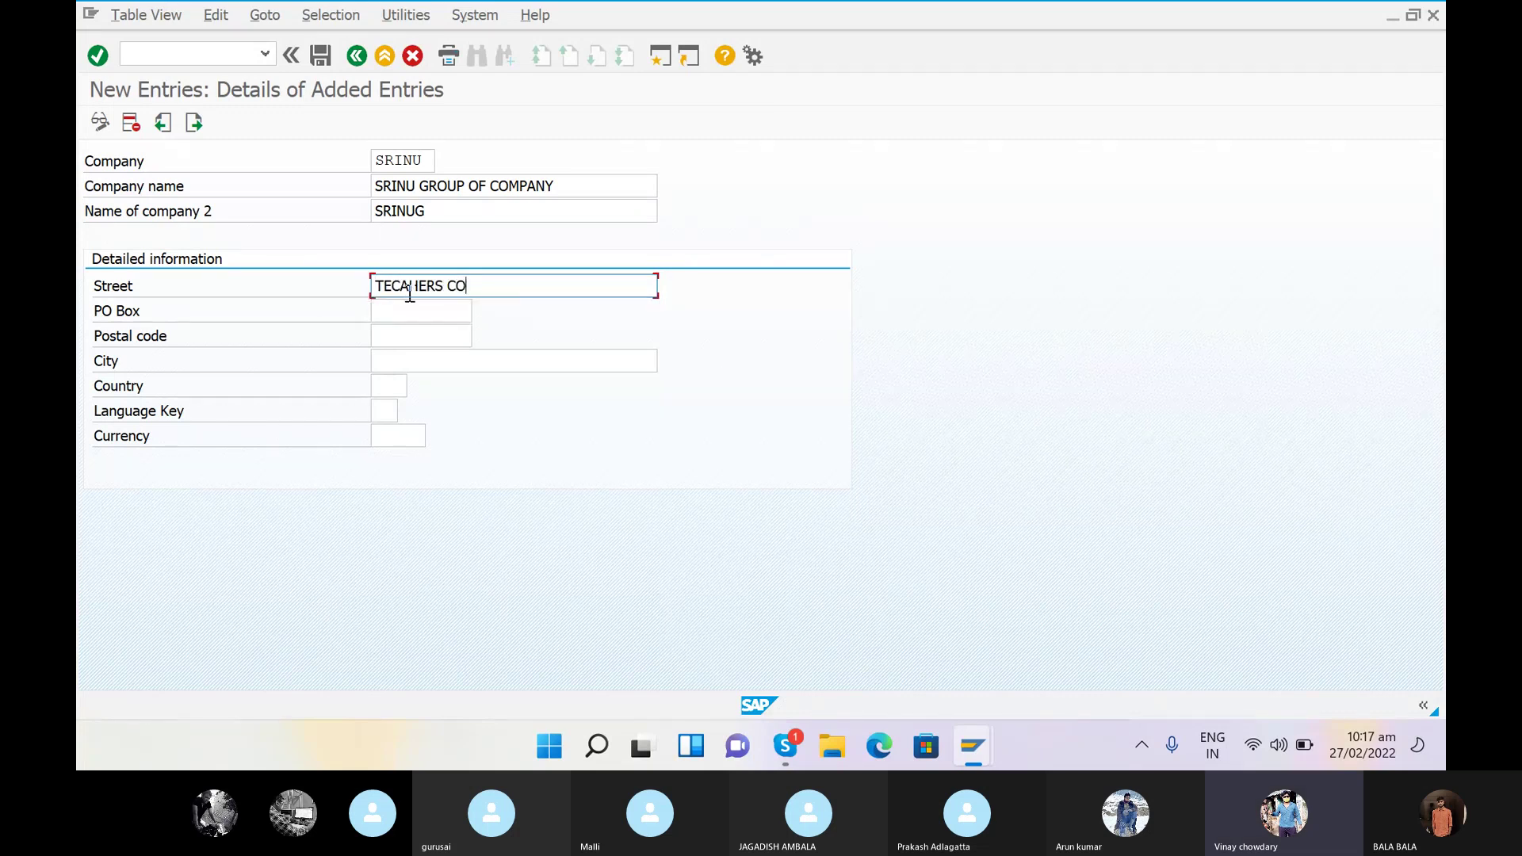
{"action": "type", "text": "LONY"}
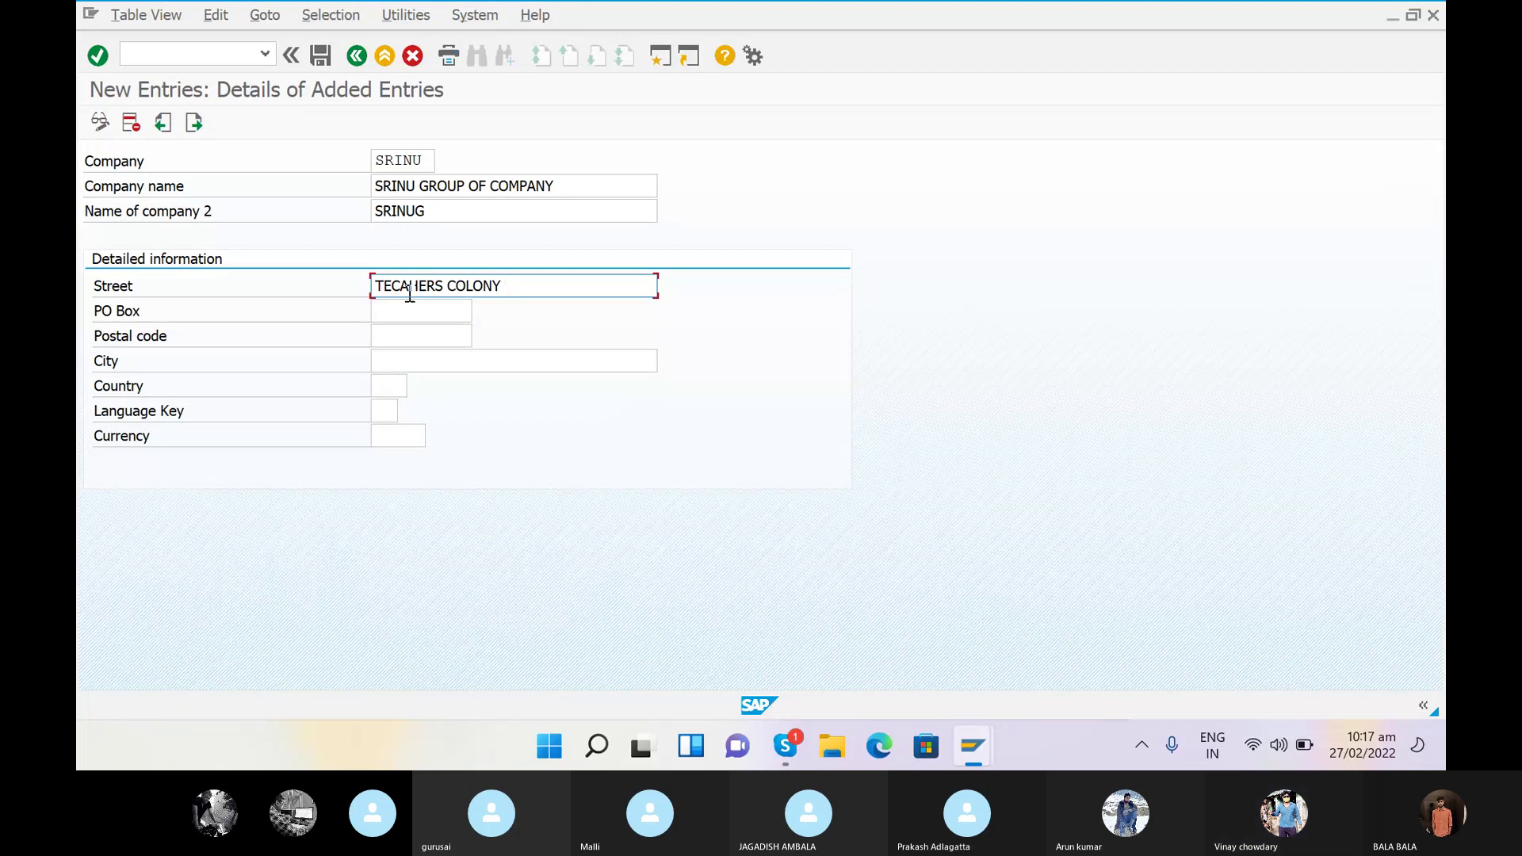
{"action": "left_click", "coordinate": [458, 310]}
{"action": "type", "text": "5"}
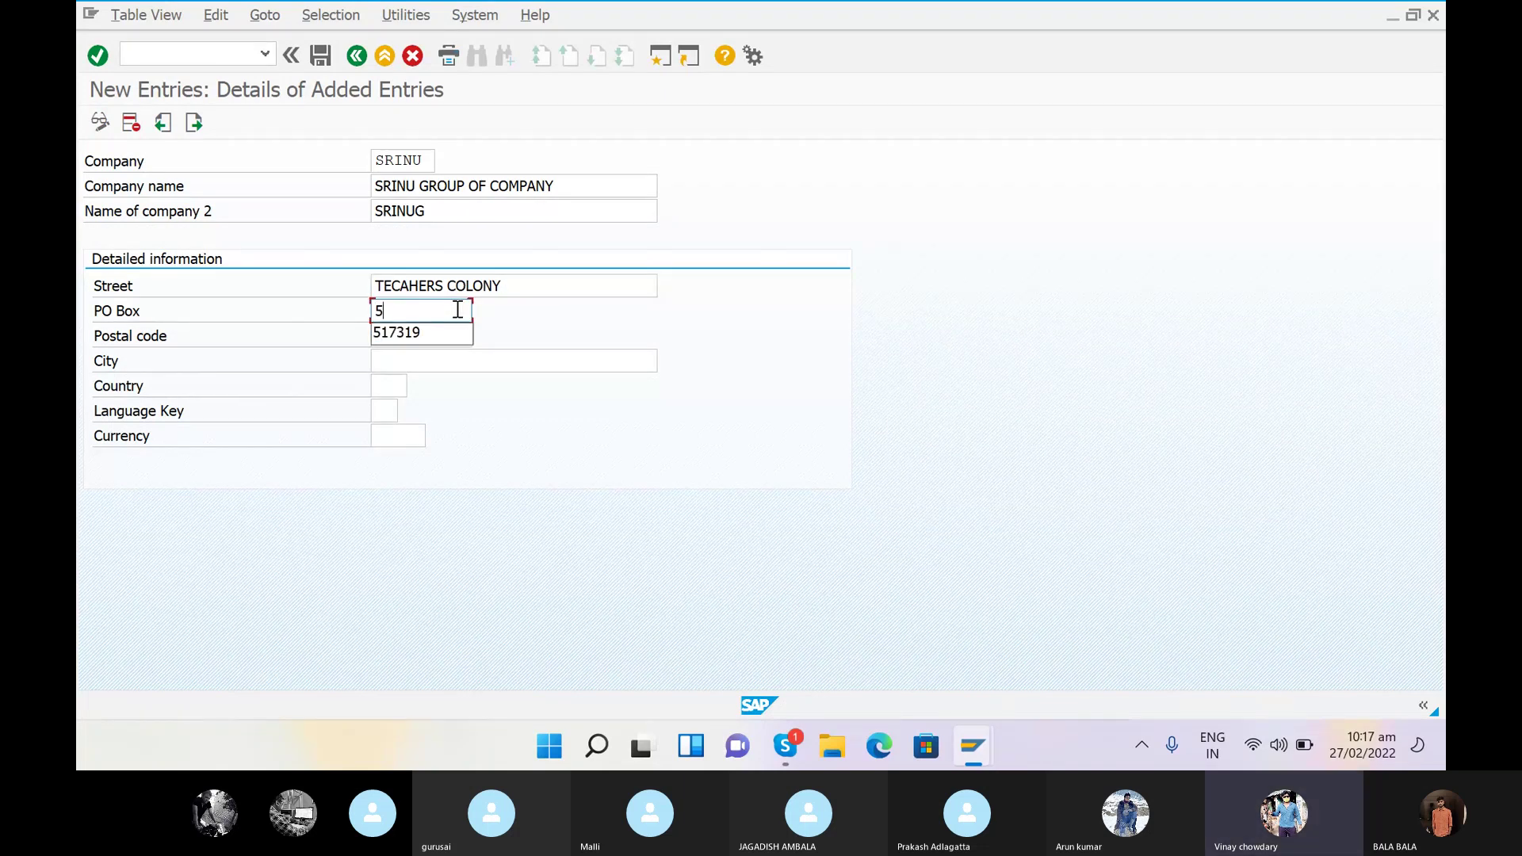
{"action": "type", "text": "60045"}
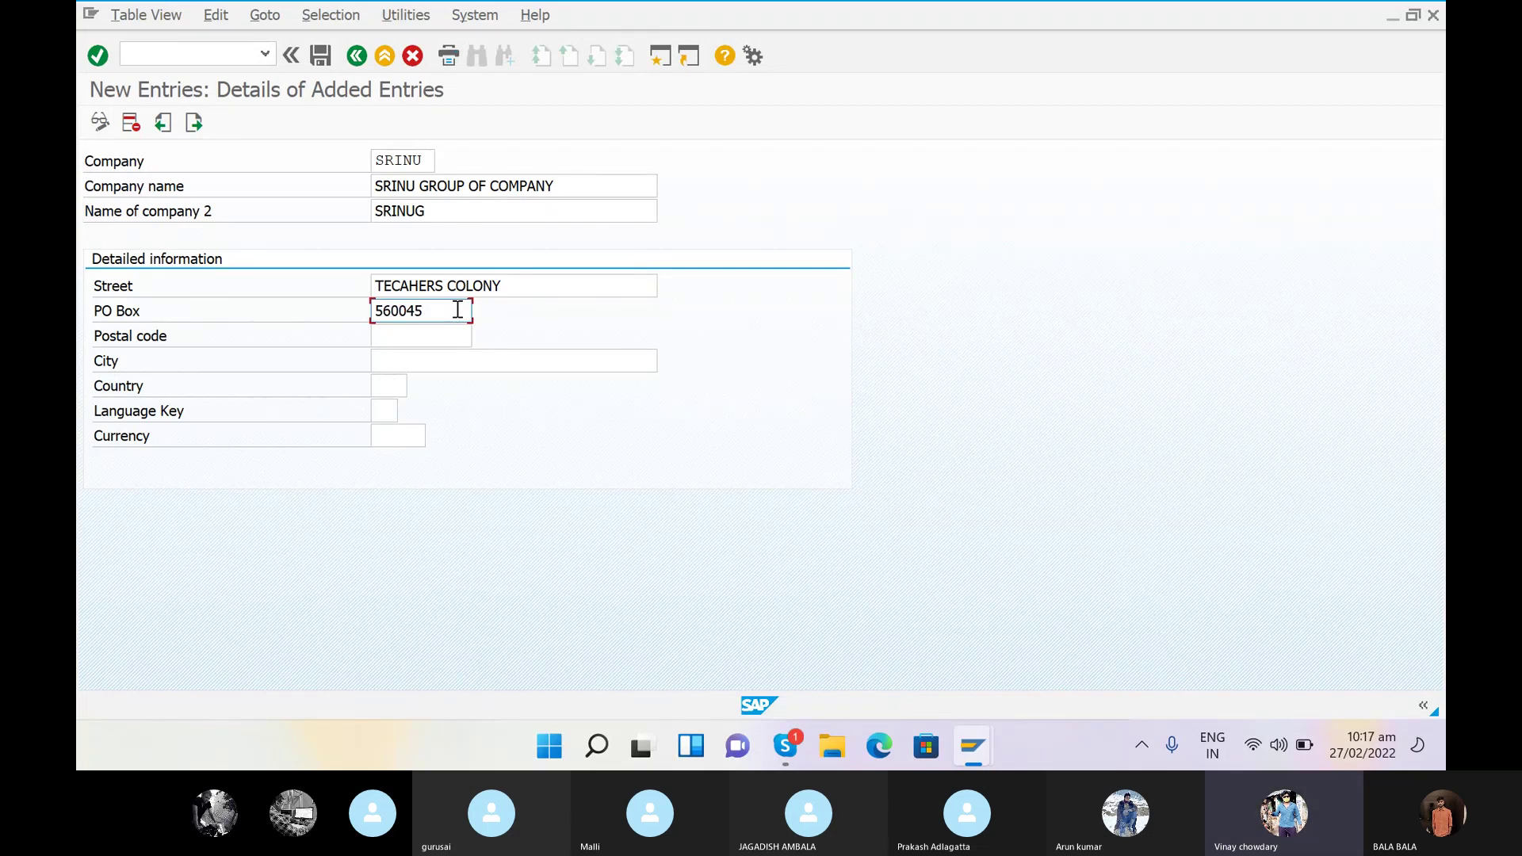
{"action": "key", "text": "BackSpace"}
{"action": "key", "text": "BackSpace"}
{"action": "key", "text": "BackSpace"}
{"action": "key", "text": "BackSpace"}
{"action": "key", "text": "BackSpace"}
{"action": "key", "text": "BackSpace"}
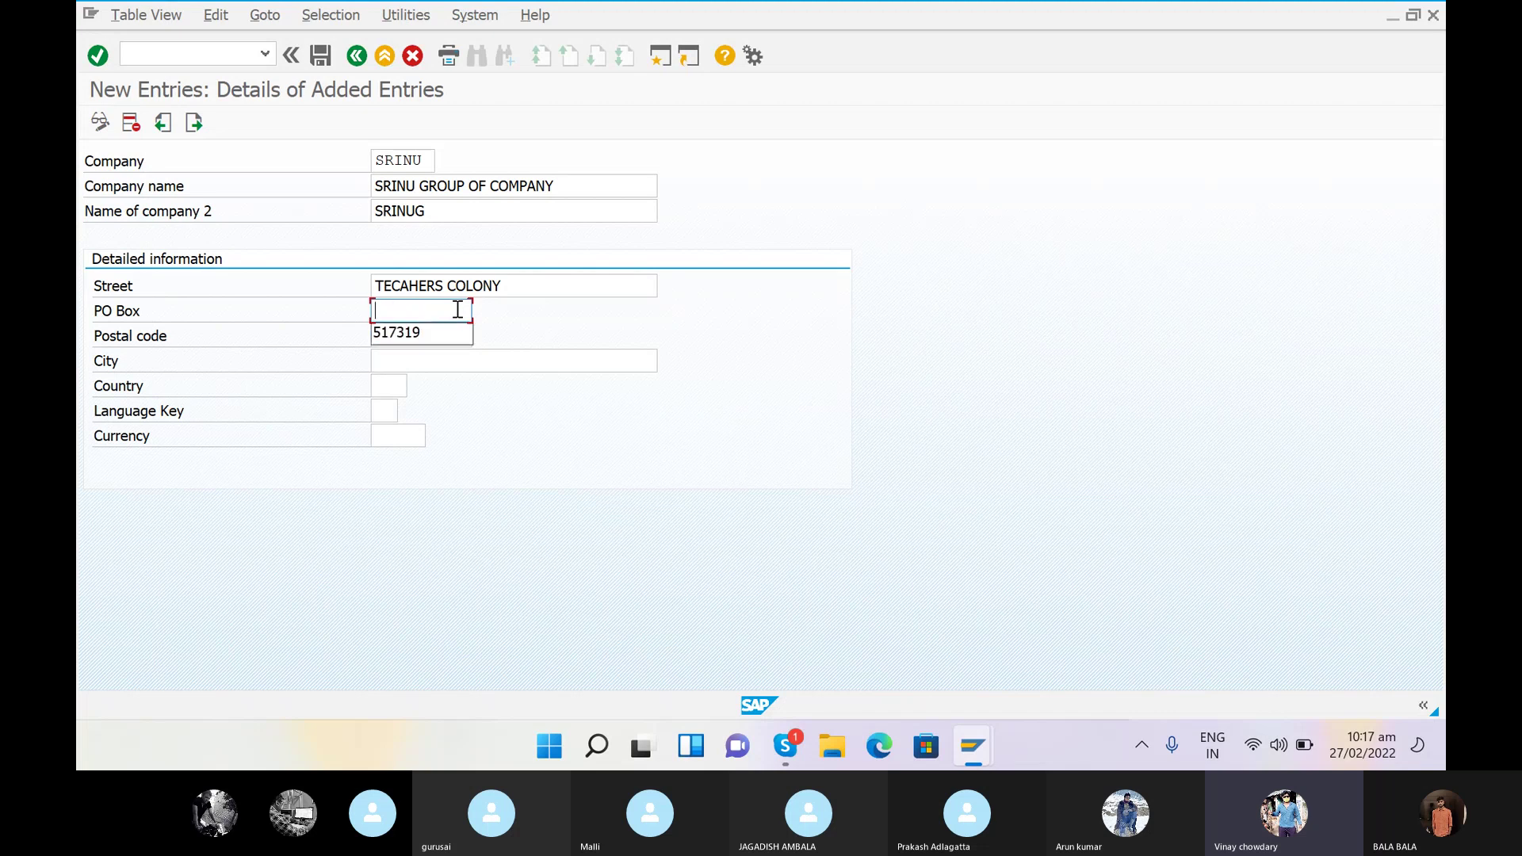
{"action": "key", "text": "Escape"}
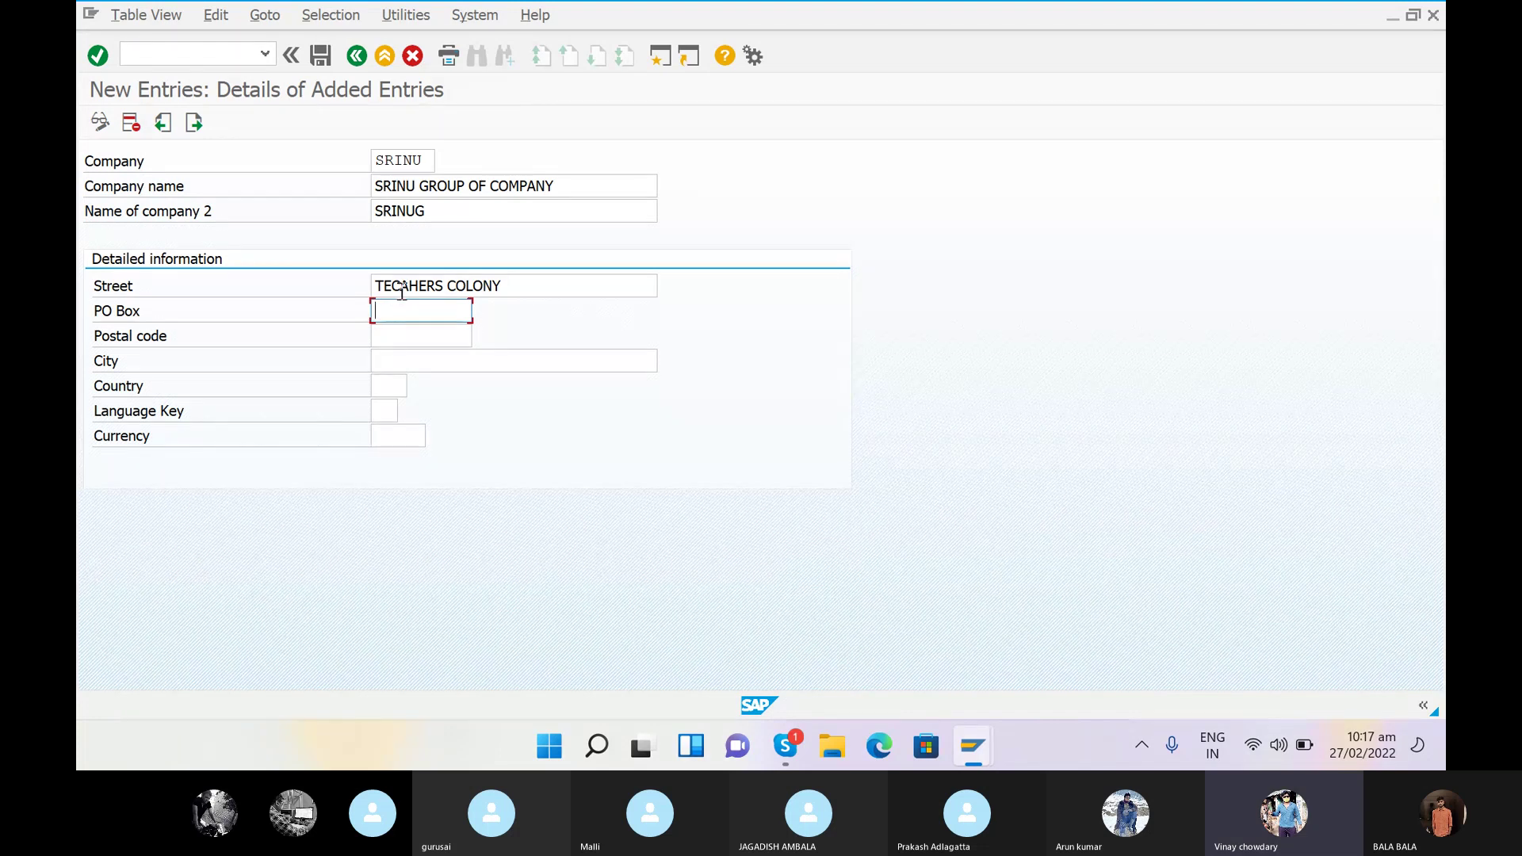
{"action": "left_click", "coordinate": [402, 289]}
{"action": "key", "text": "BackSpace"}
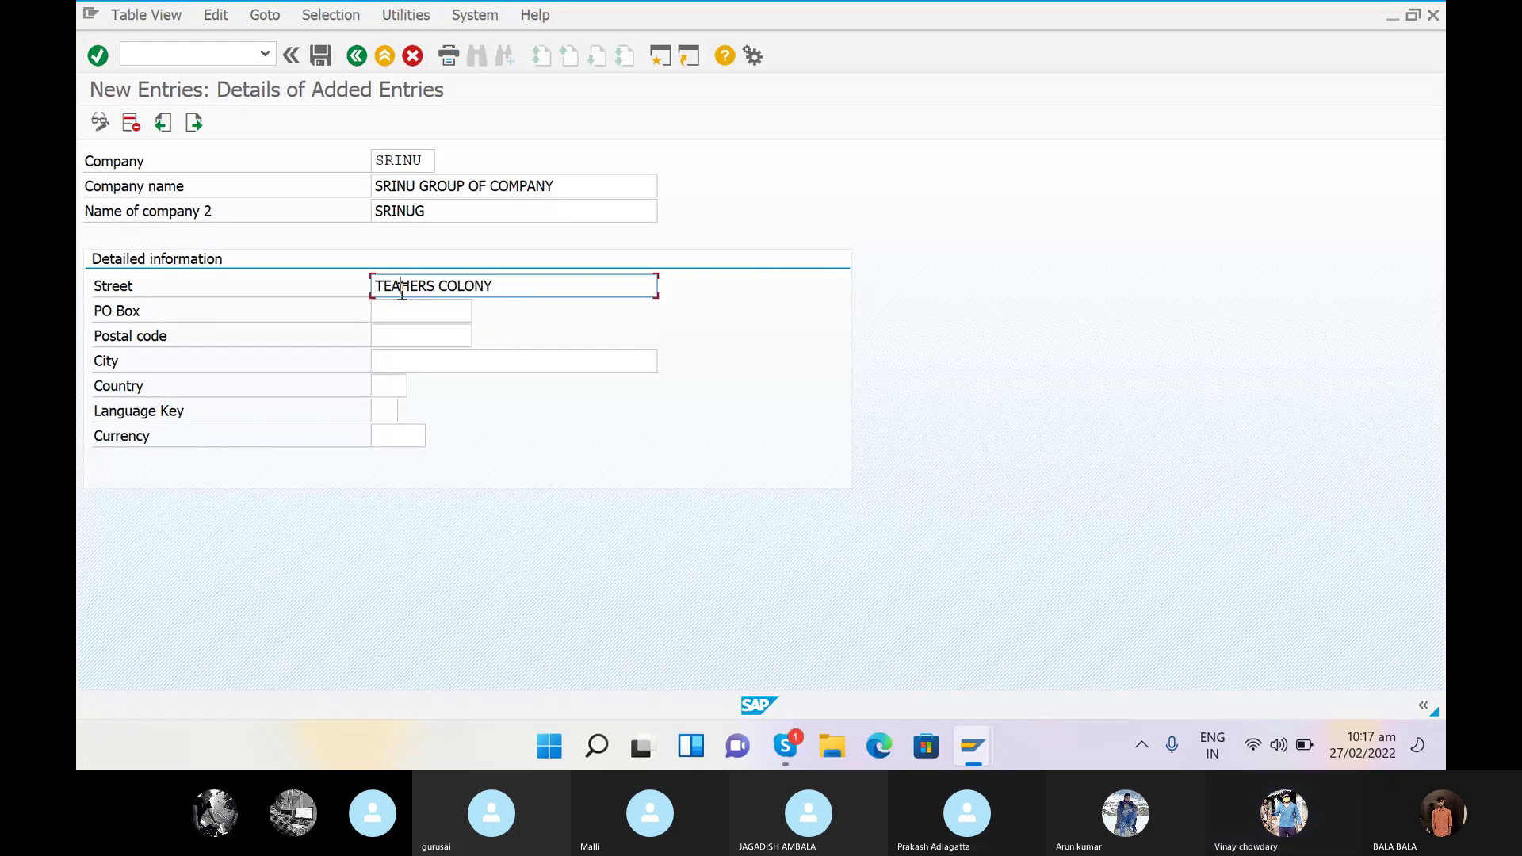
{"action": "type", "text": "C"}
{"action": "left_click", "coordinate": [403, 306]}
{"action": "type", "text": "NAJAWEA"}
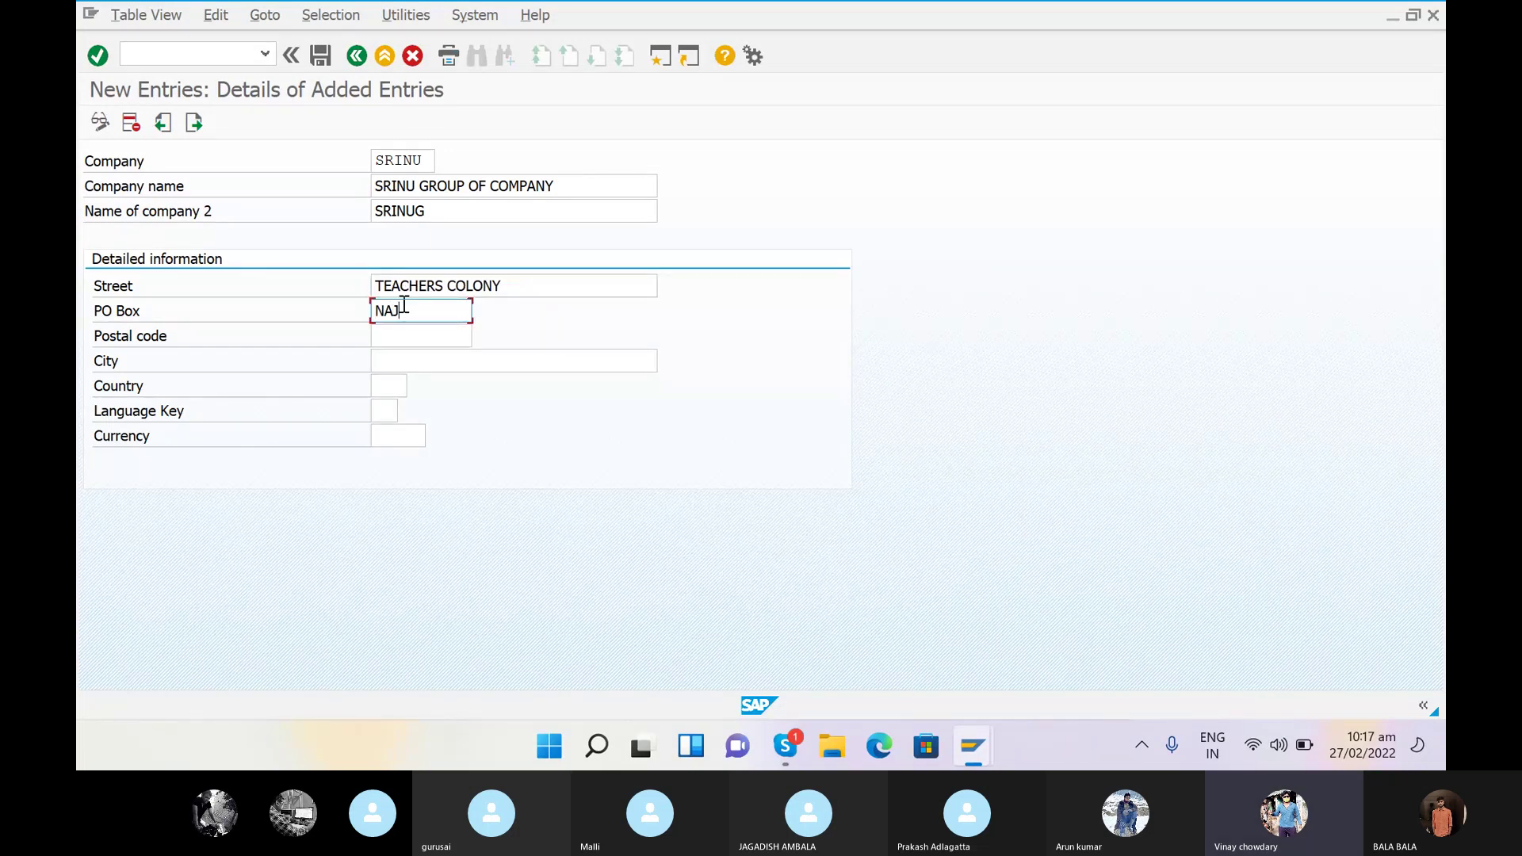
{"action": "key", "text": "BackSpace"}
{"action": "key", "text": "BackSpace"}
{"action": "type", "text": "ARA"}
- Enter postal code 560045 and city BANGALORE for the company
{"action": "left_click", "coordinate": [396, 337]}
{"action": "type", "text": "560045"}
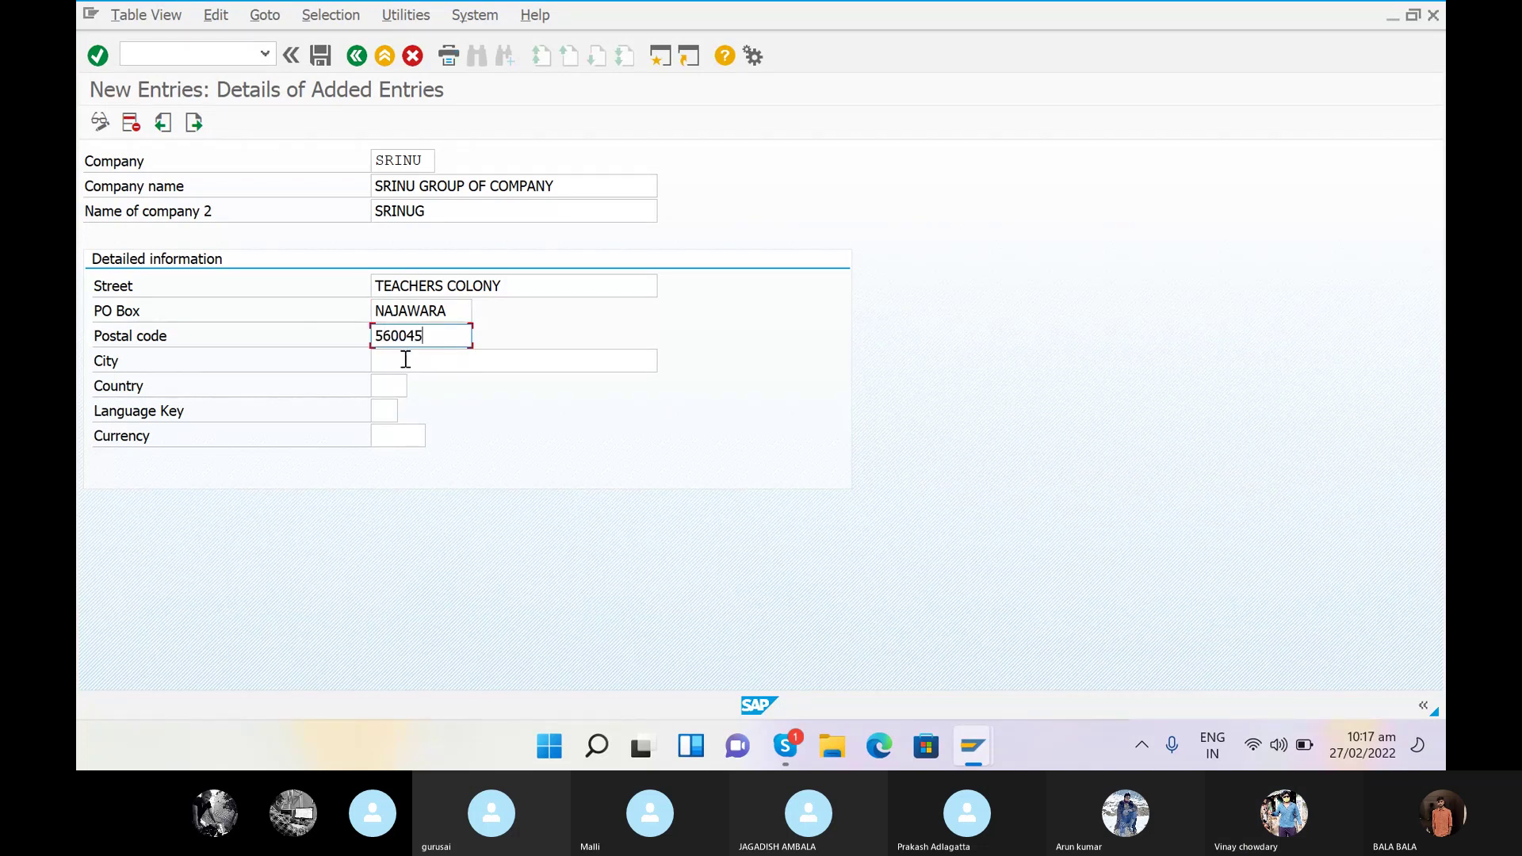
{"action": "left_click", "coordinate": [405, 360]}
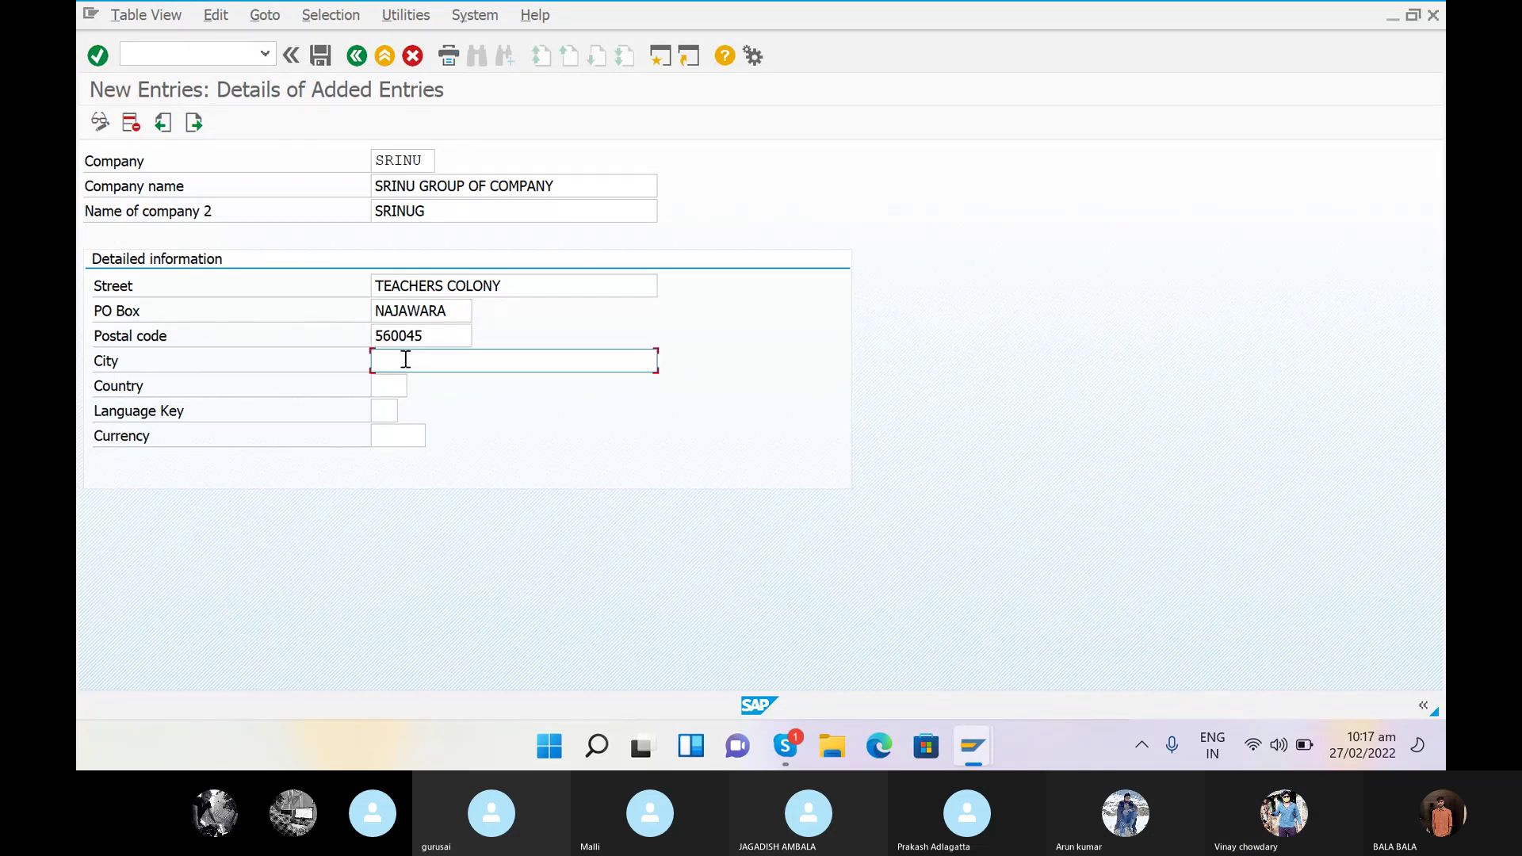
{"action": "type", "text": "BANGALORE"}
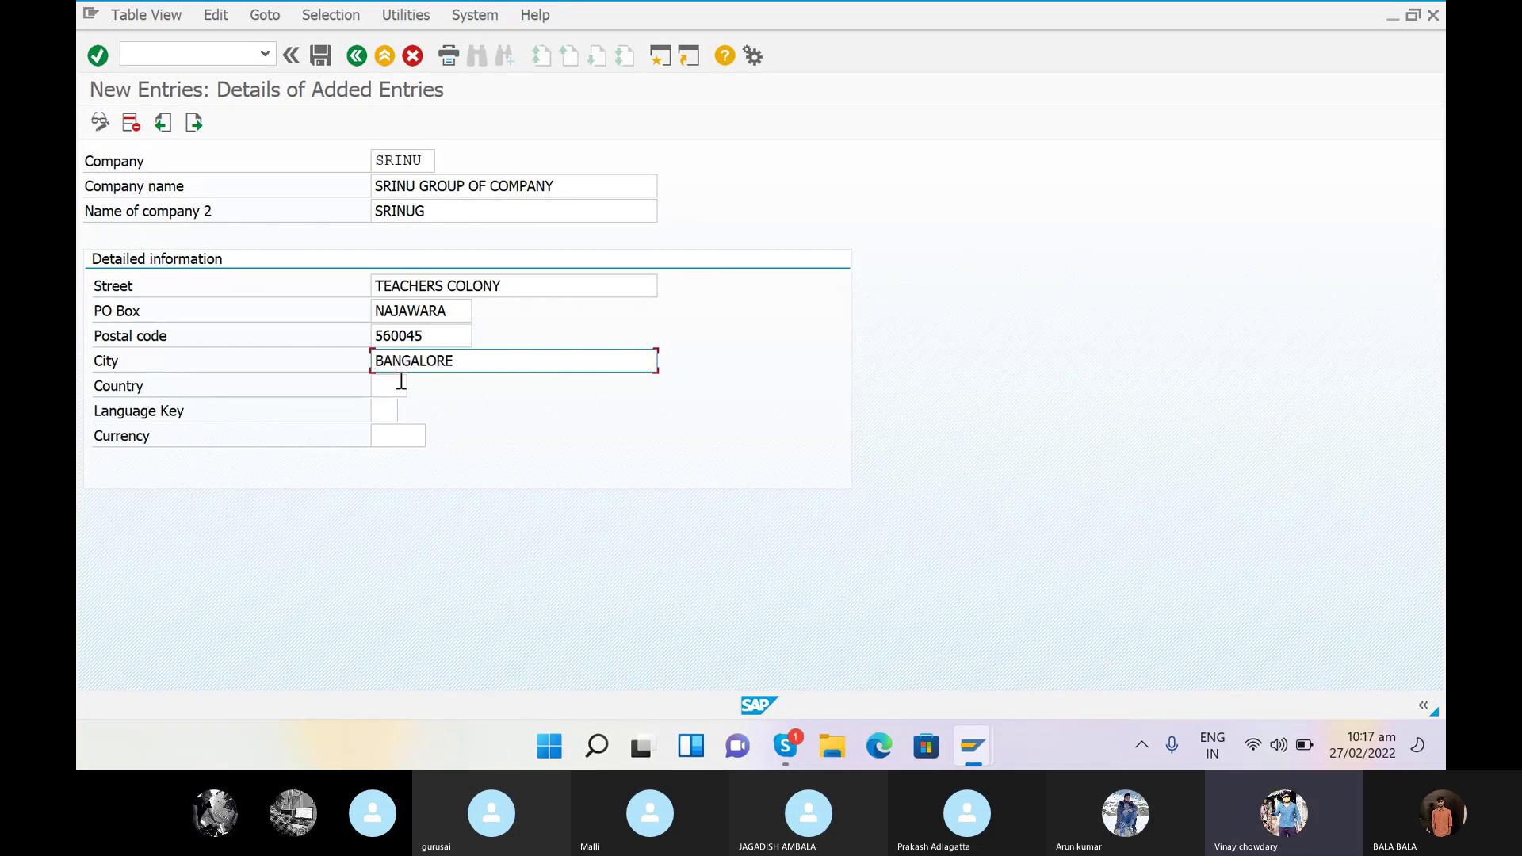
{"action": "left_click", "coordinate": [394, 388]}
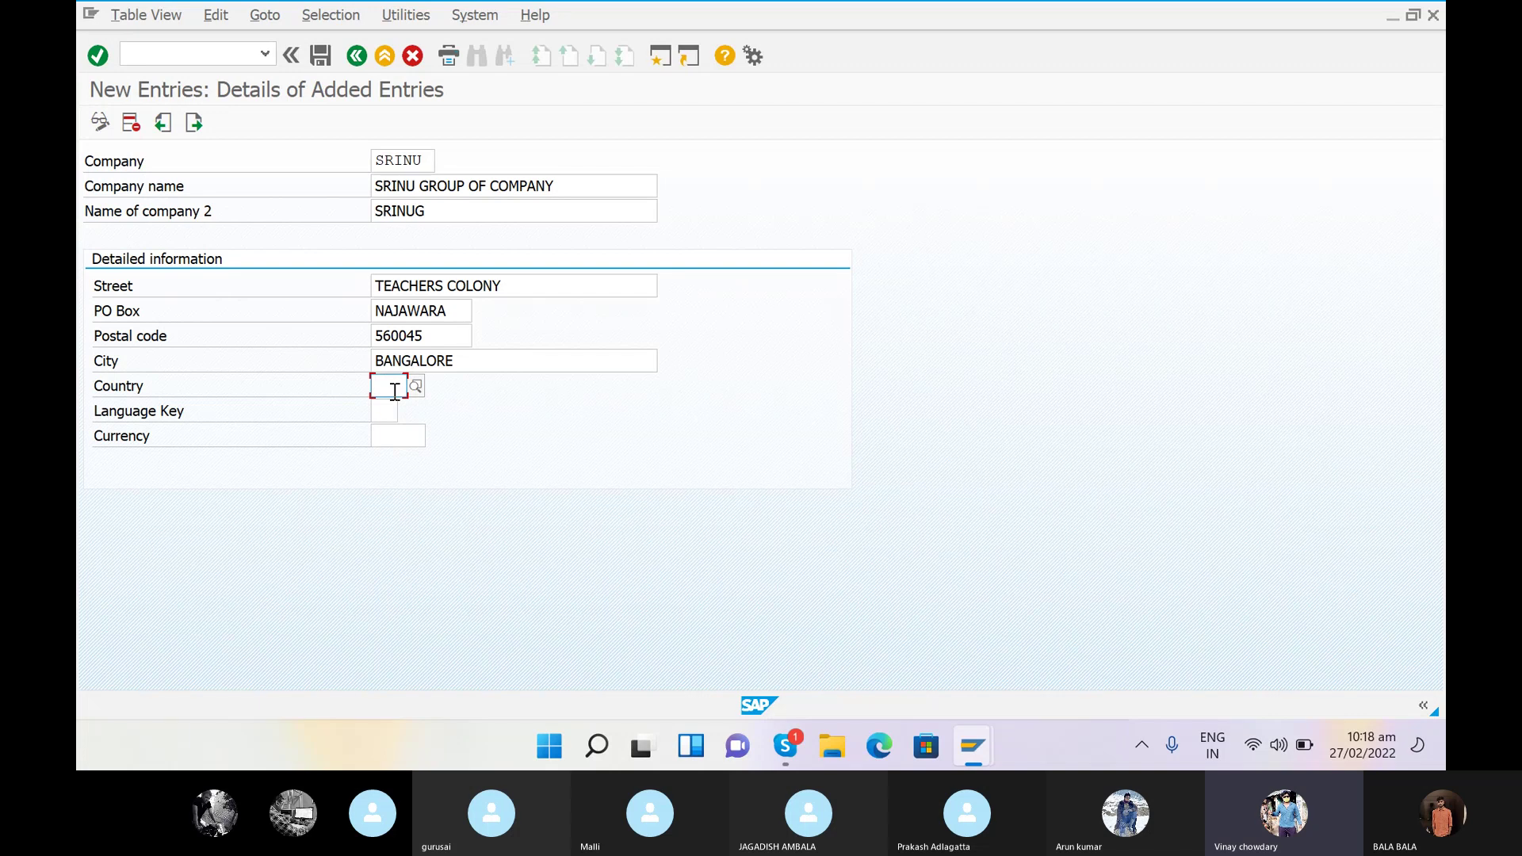
- Set the country to IN by searching INDIA in the country value list
{"action": "type", "text": "IN"}
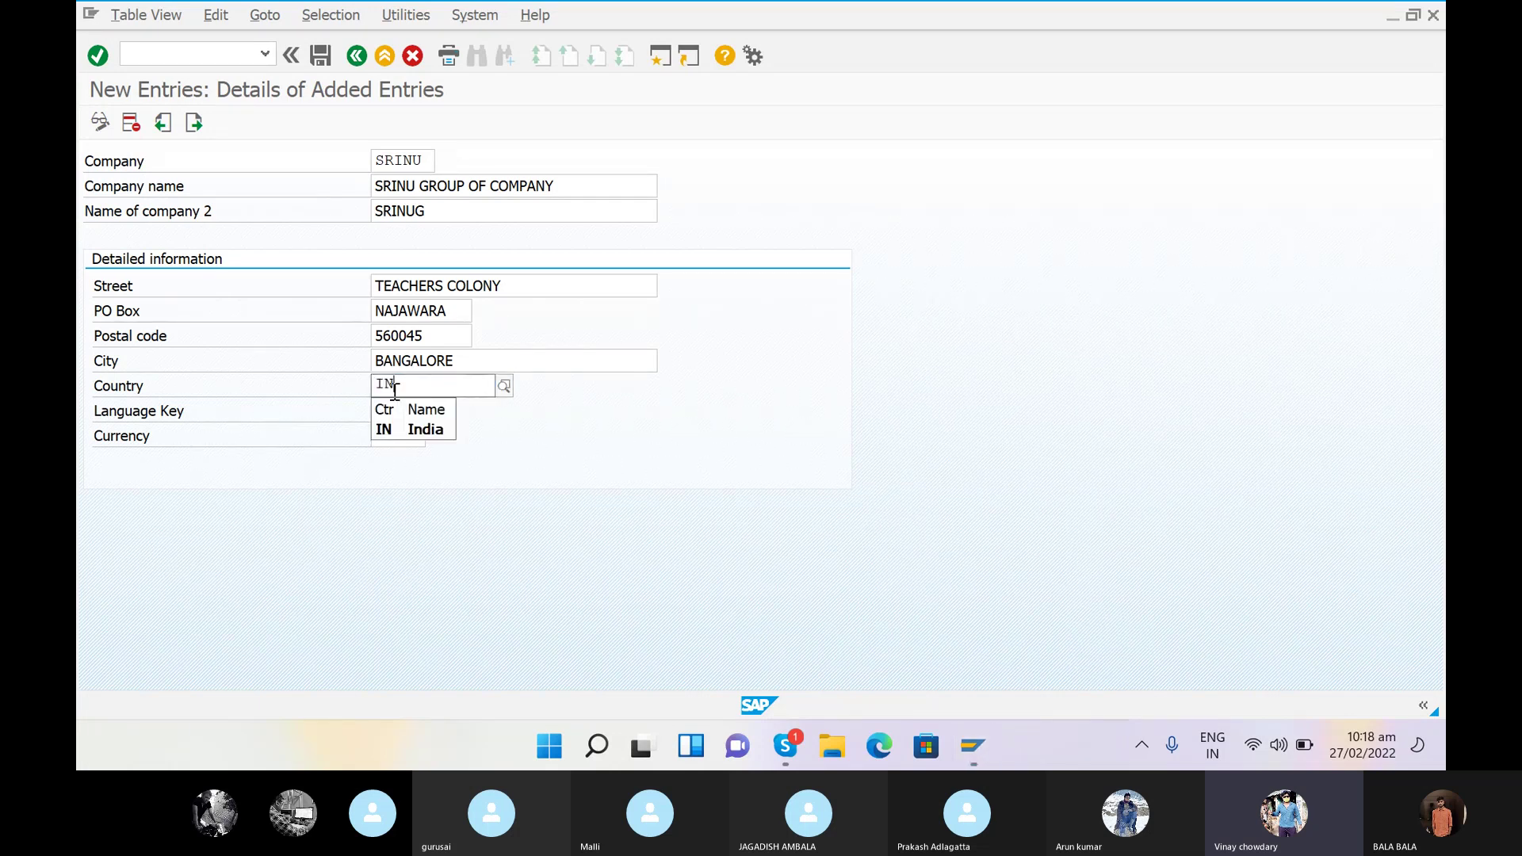
{"action": "left_click", "coordinate": [432, 426]}
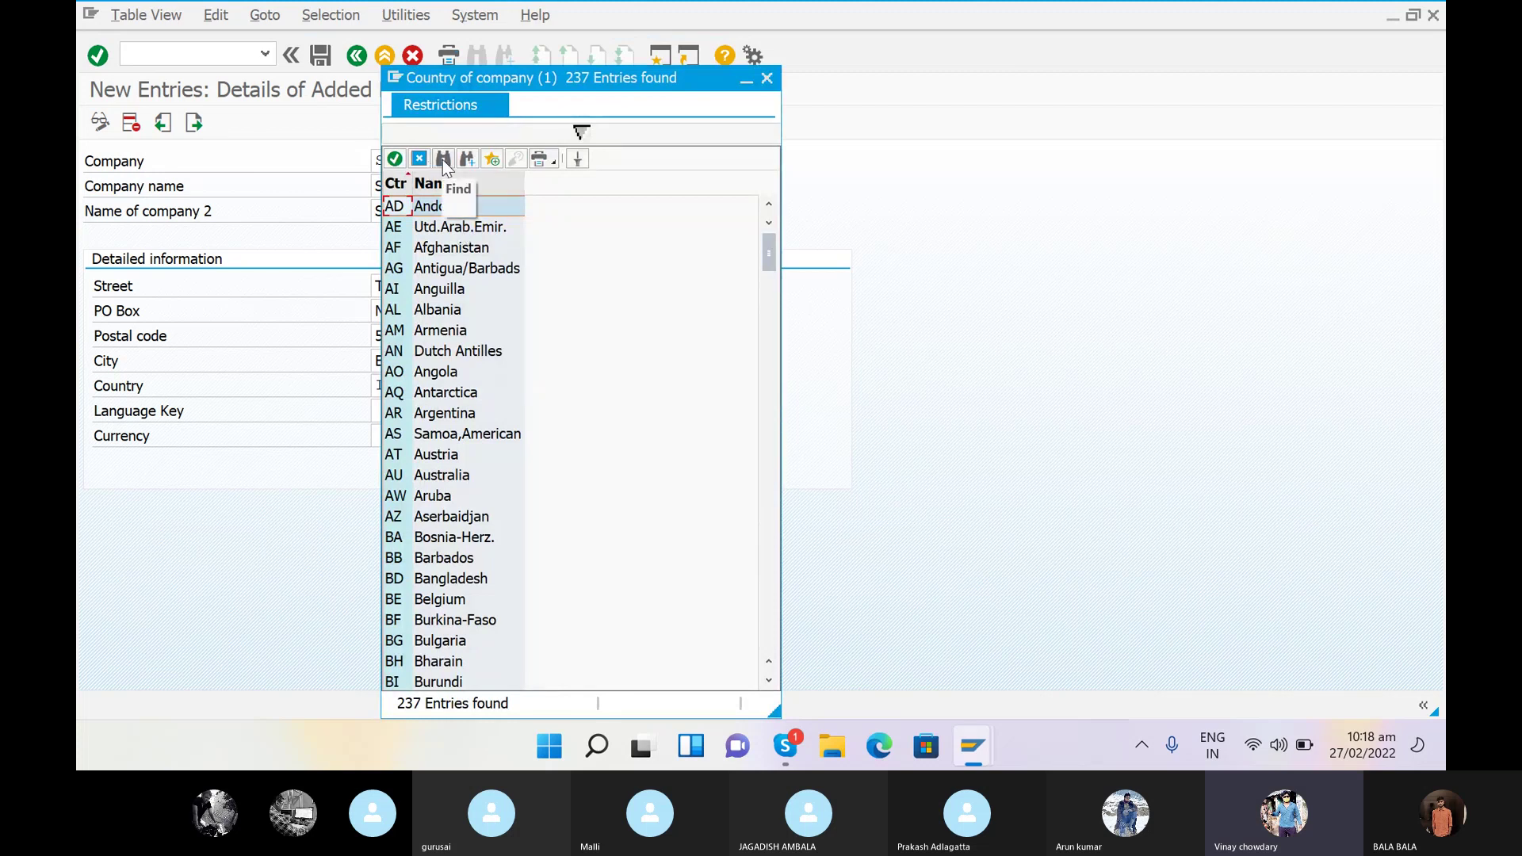
{"action": "left_click", "coordinate": [444, 160]}
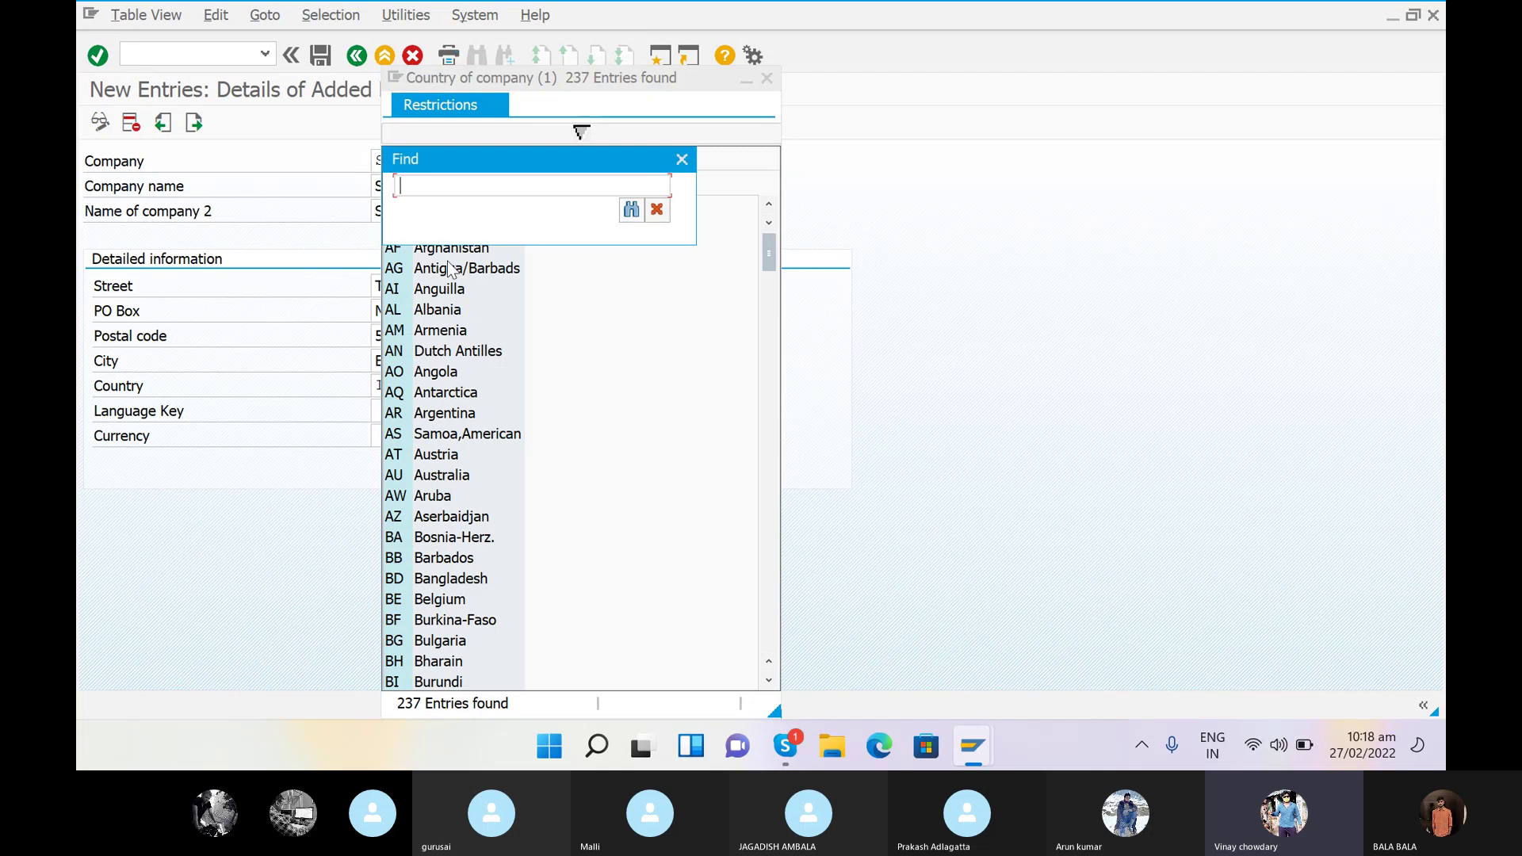
{"action": "type", "text": "IN"}
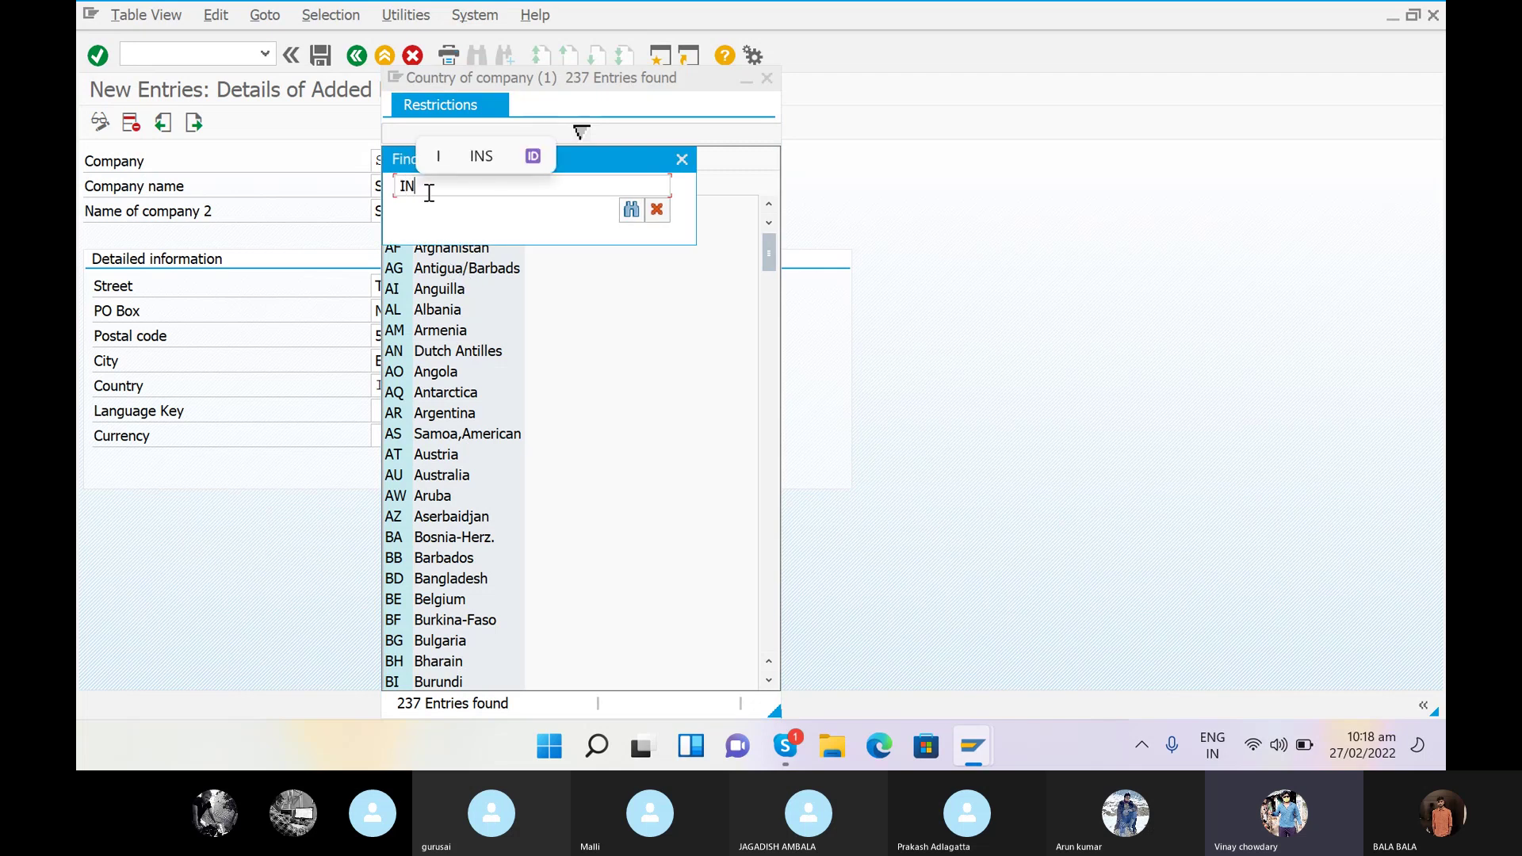
{"action": "left_click", "coordinate": [631, 209]}
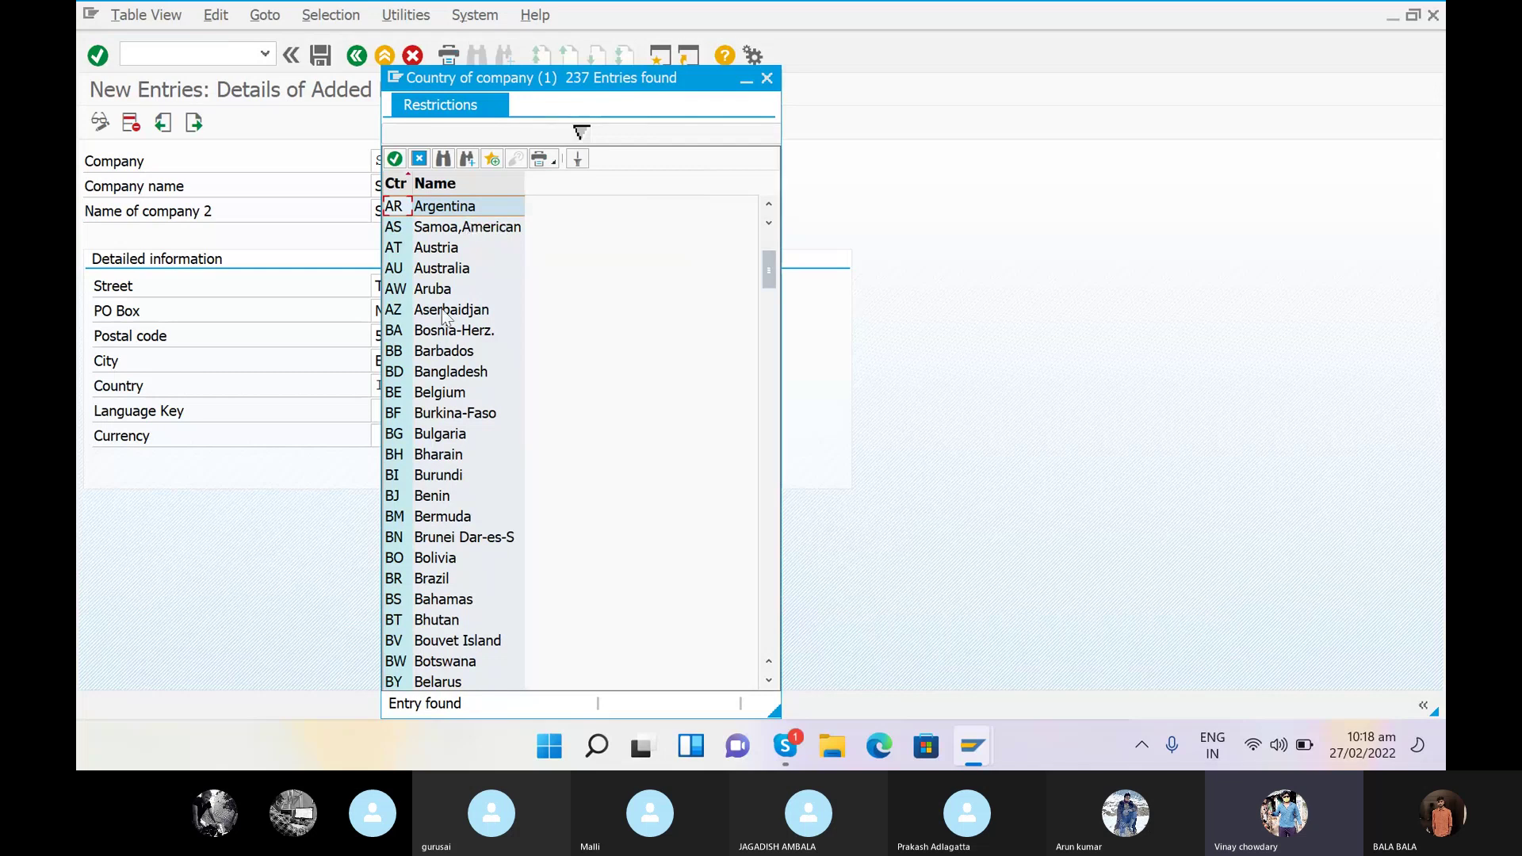
{"action": "left_click", "coordinate": [443, 160]}
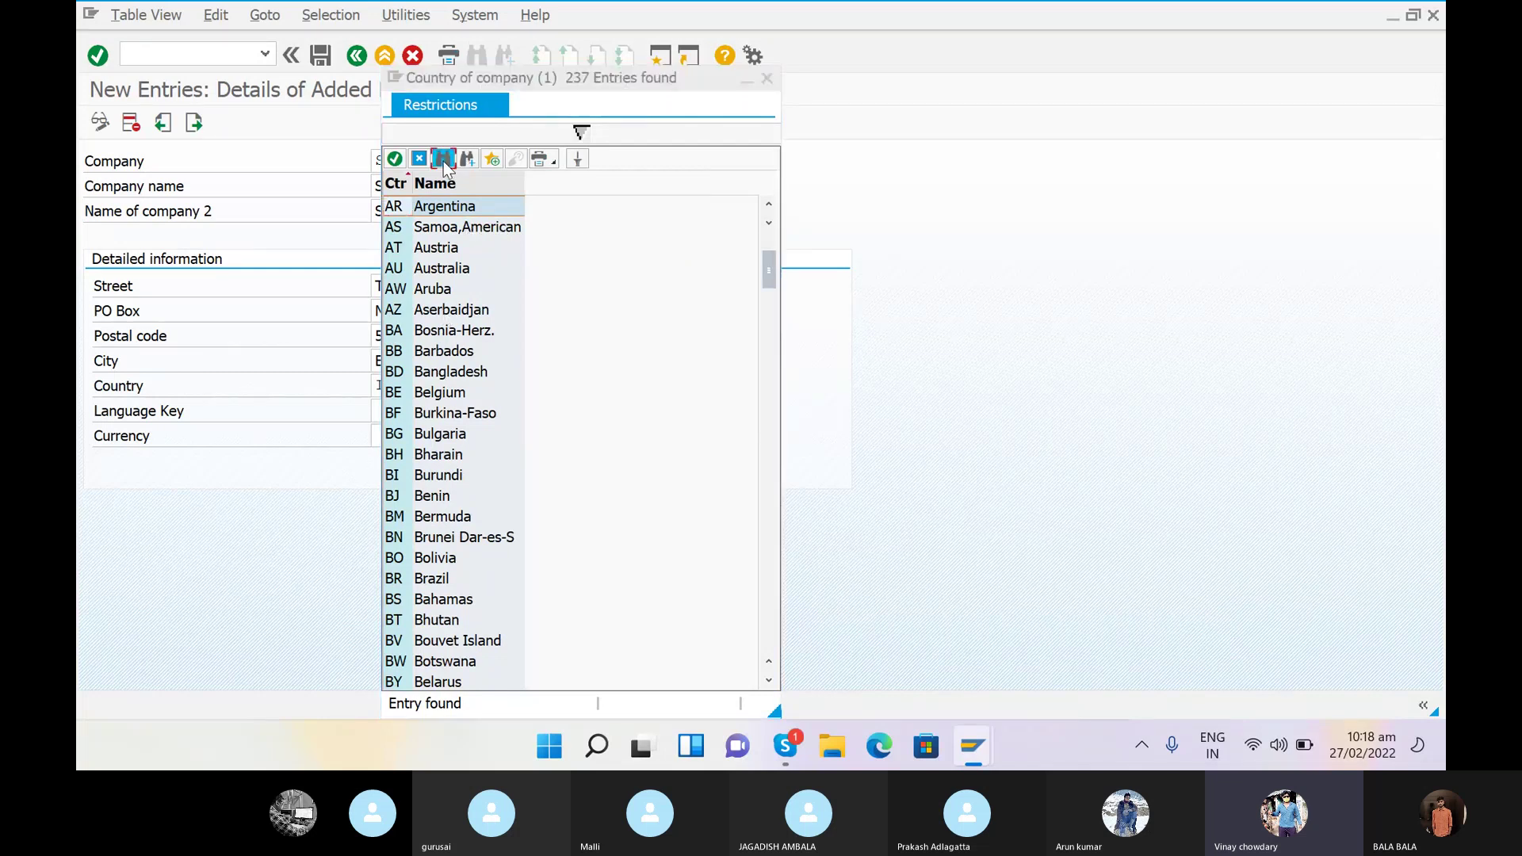
{"action": "type", "text": "DIA"}
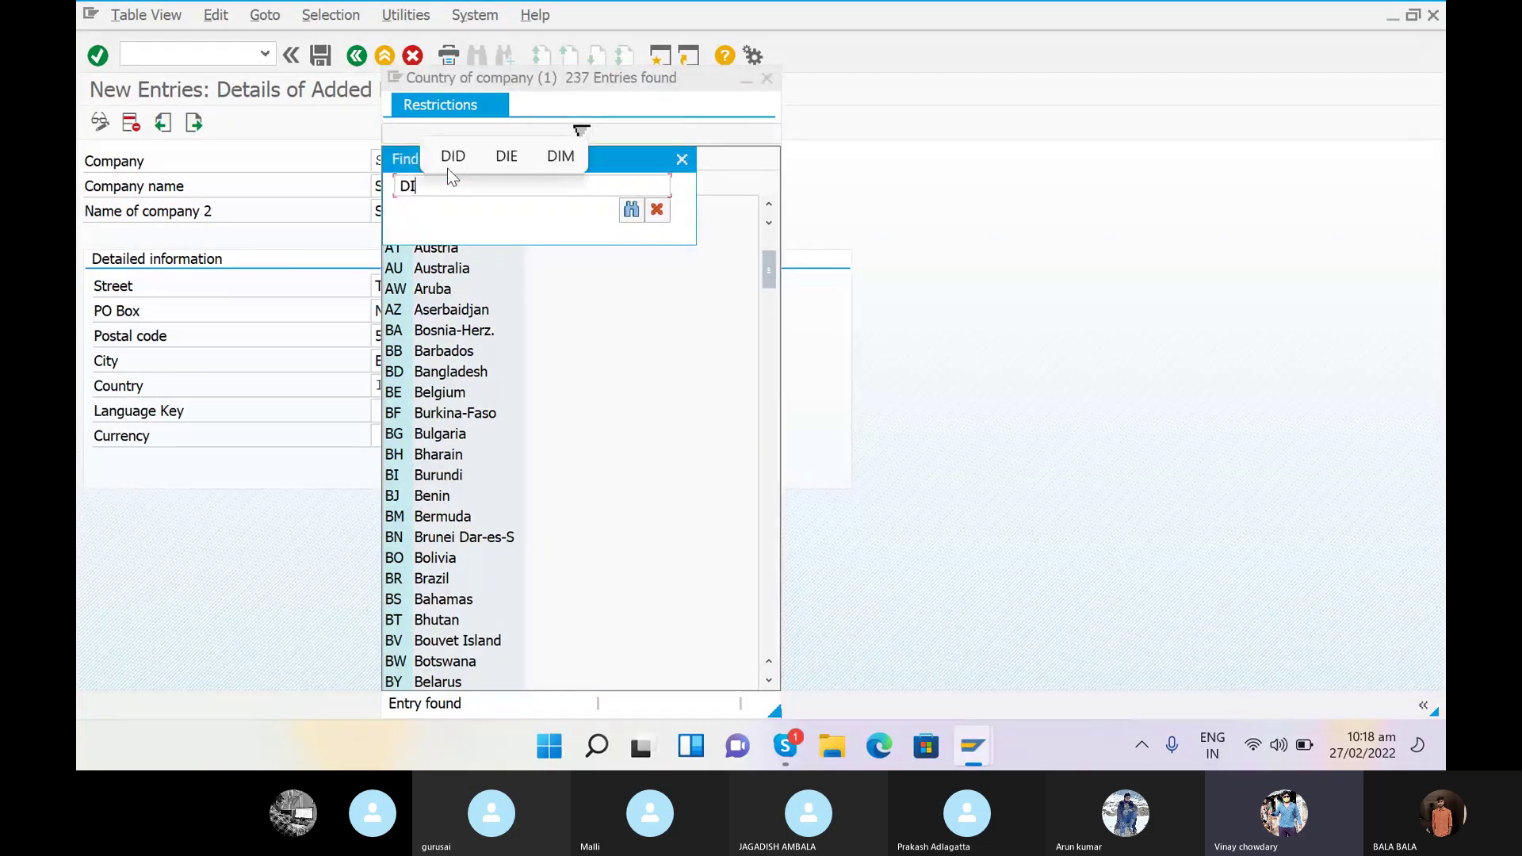
{"action": "key", "text": "BackSpace"}
{"action": "key", "text": "BackSpace"}
{"action": "key", "text": "BackSpace"}
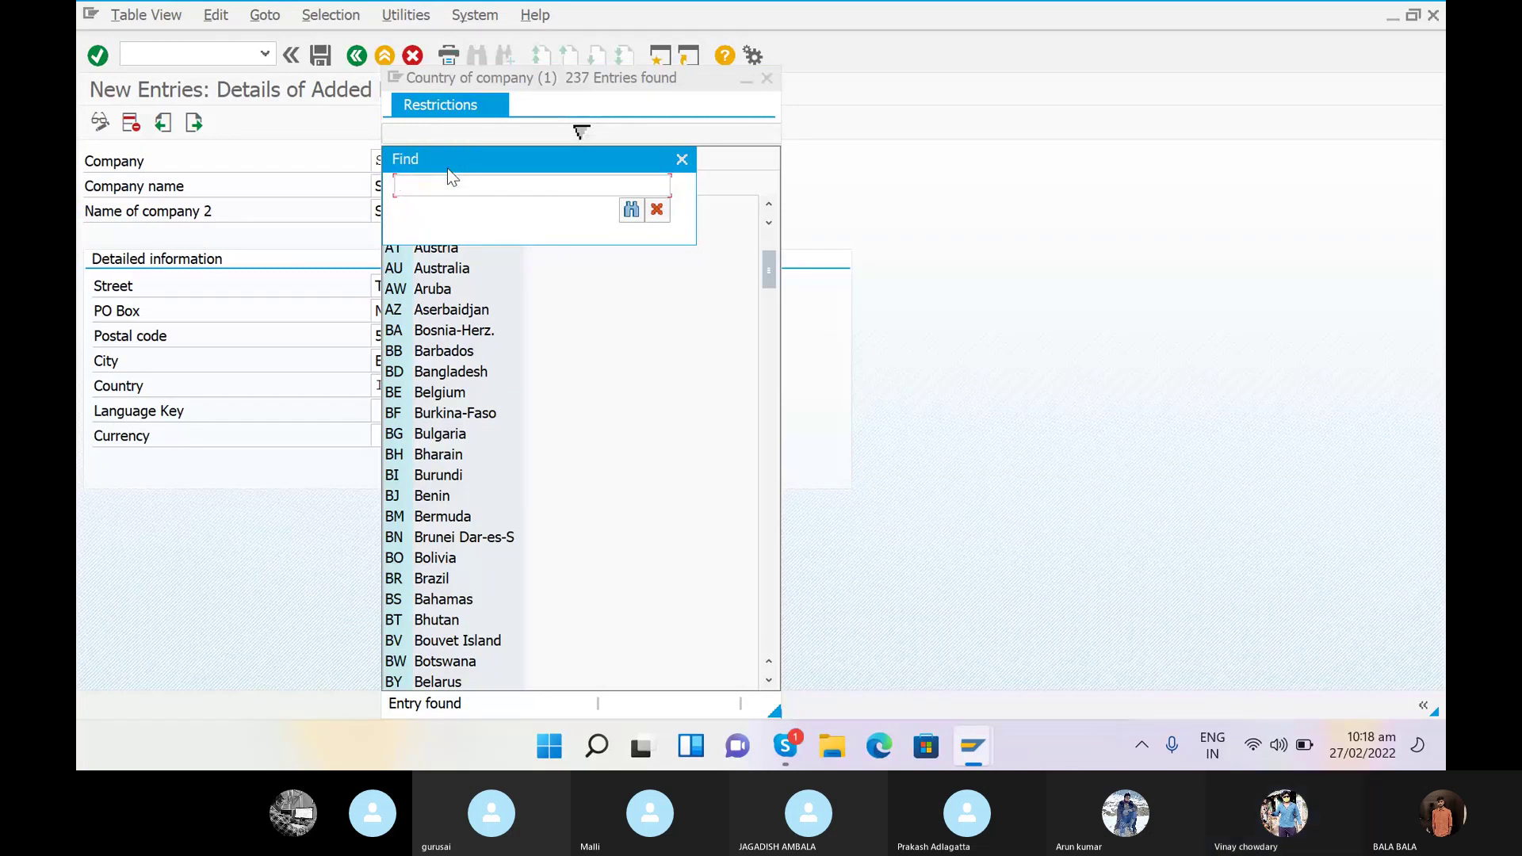
{"action": "type", "text": "INDIA"}
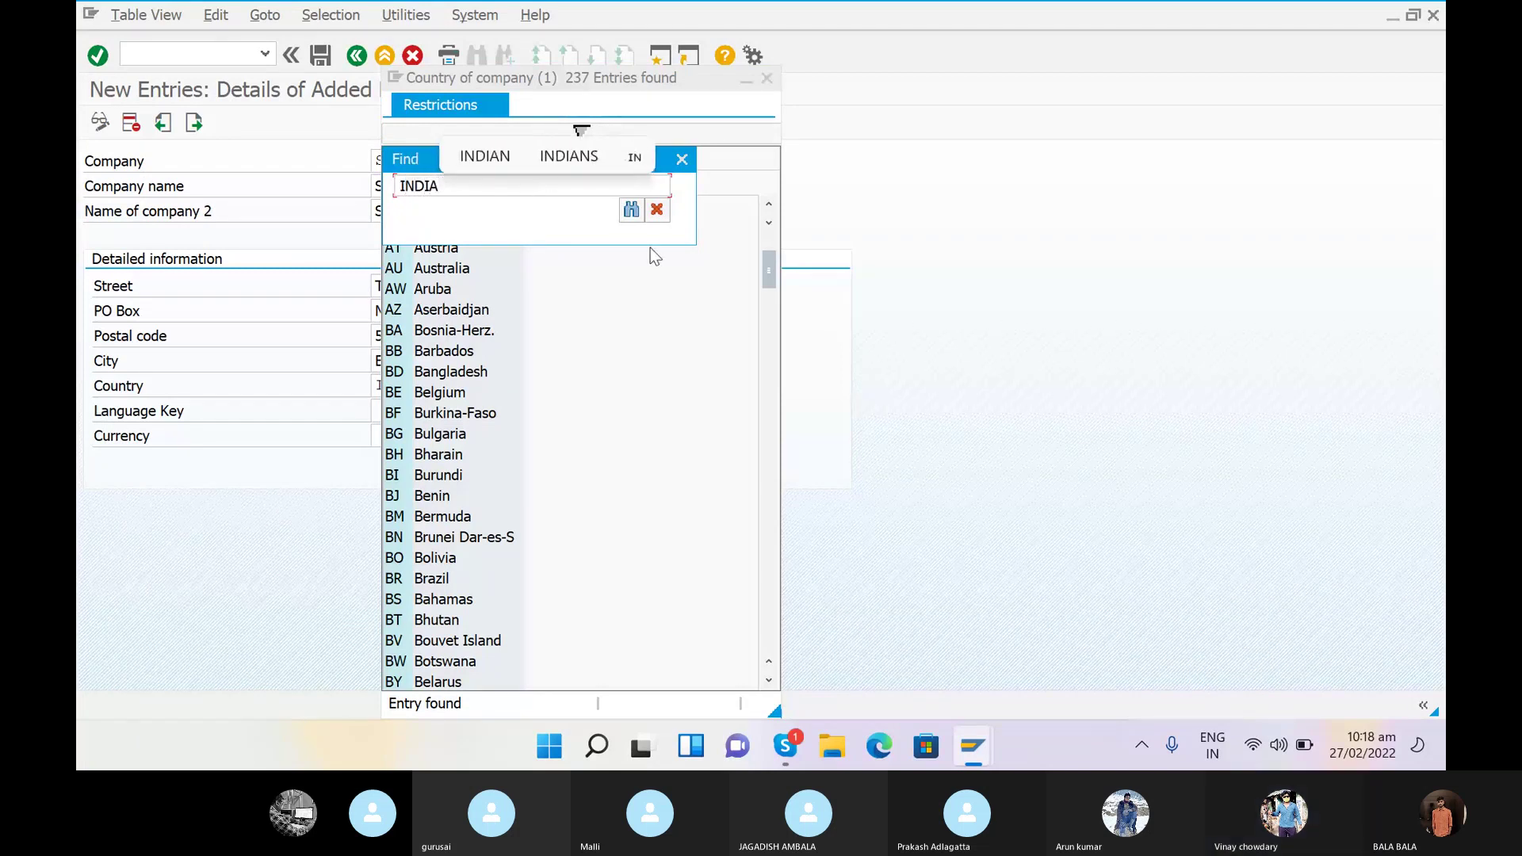
{"action": "left_click", "coordinate": [631, 210]}
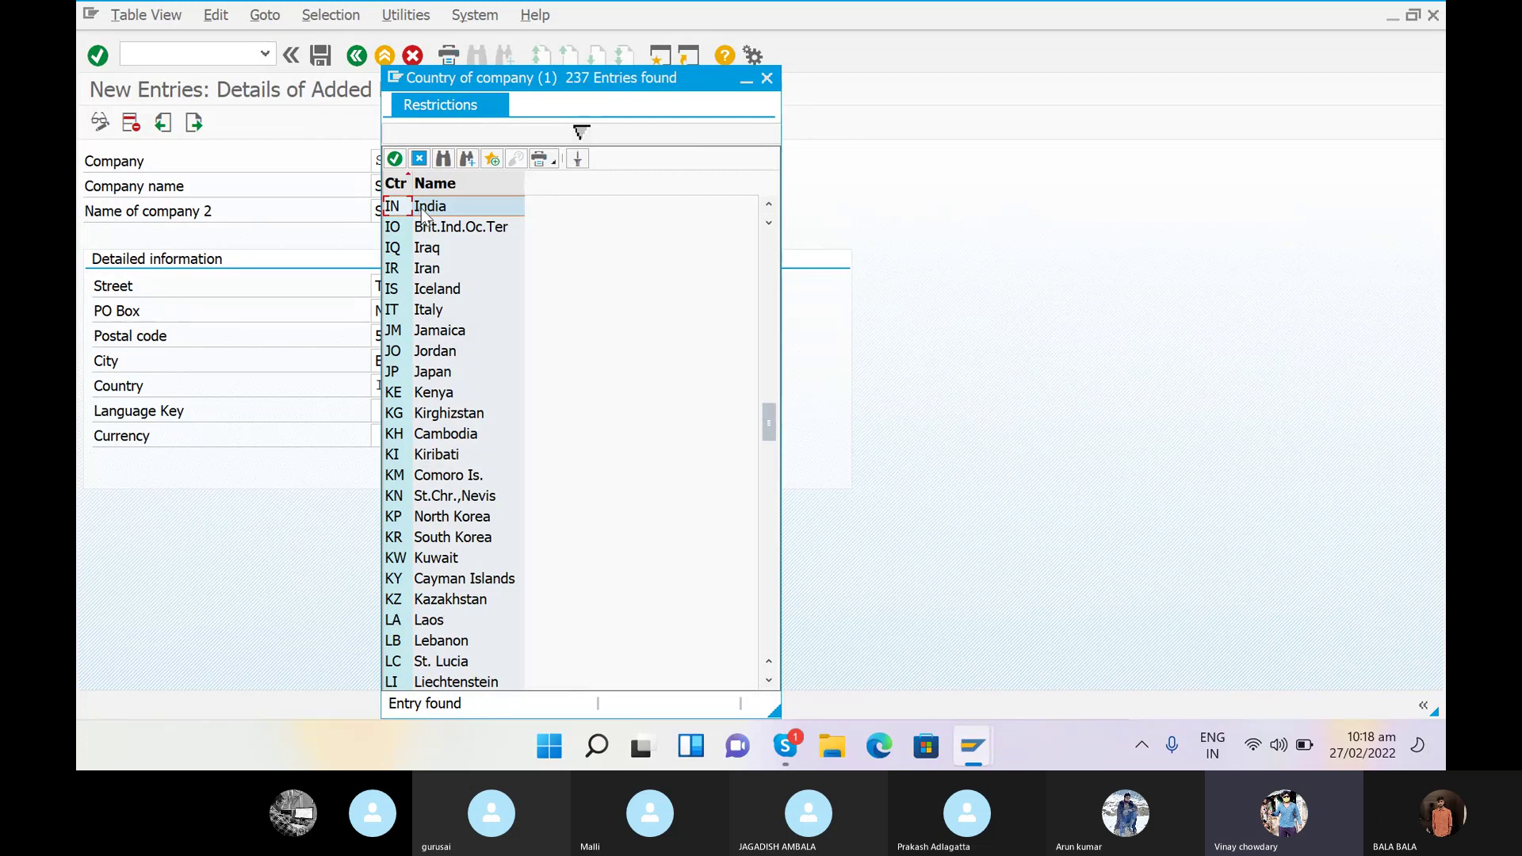
{"action": "double_click", "coordinate": [419, 207]}
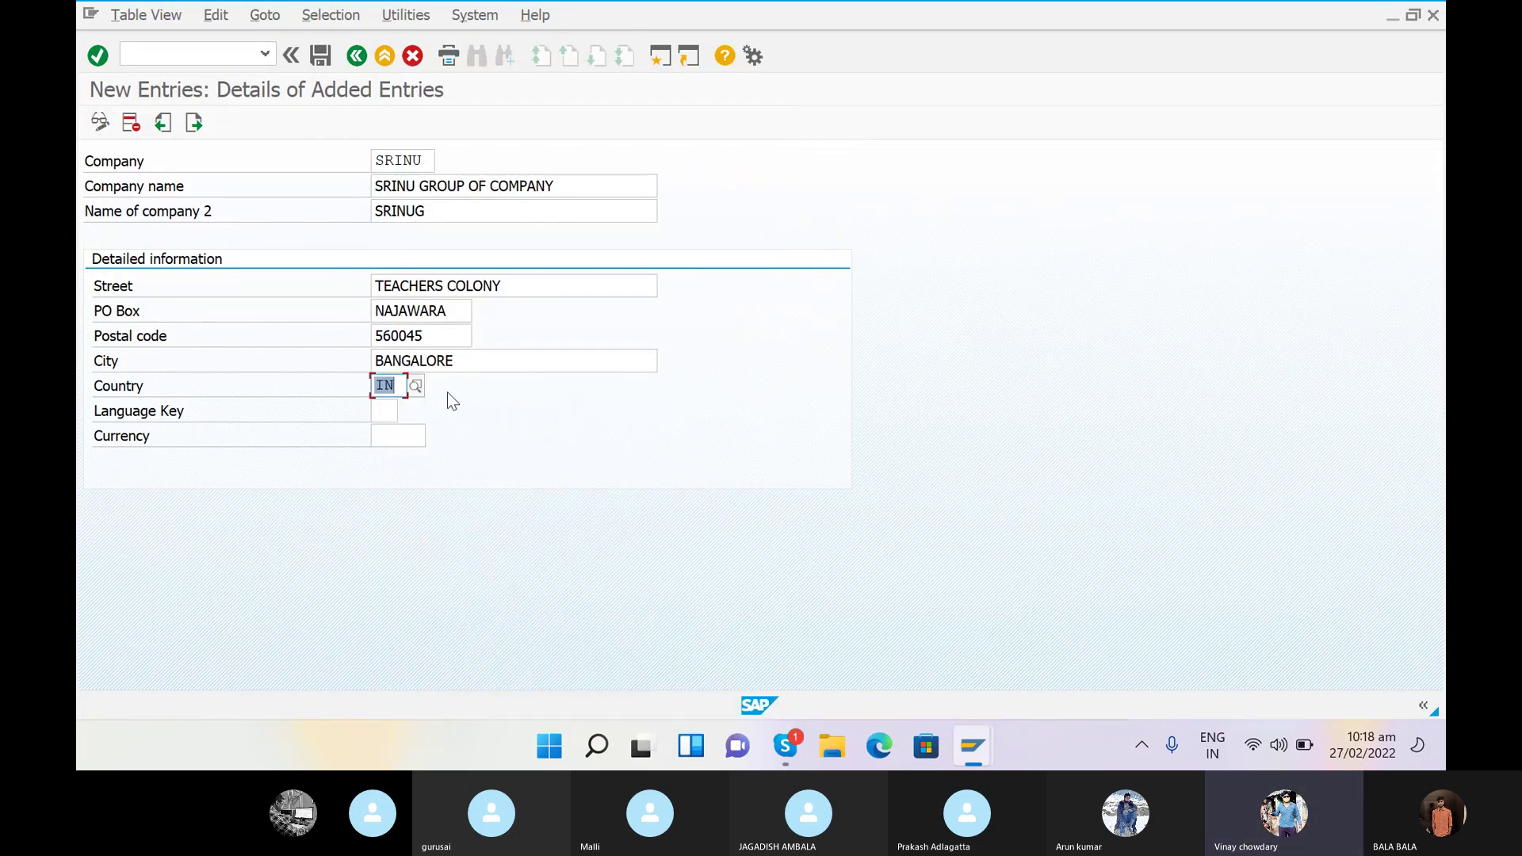
{"action": "left_click", "coordinate": [385, 413]}
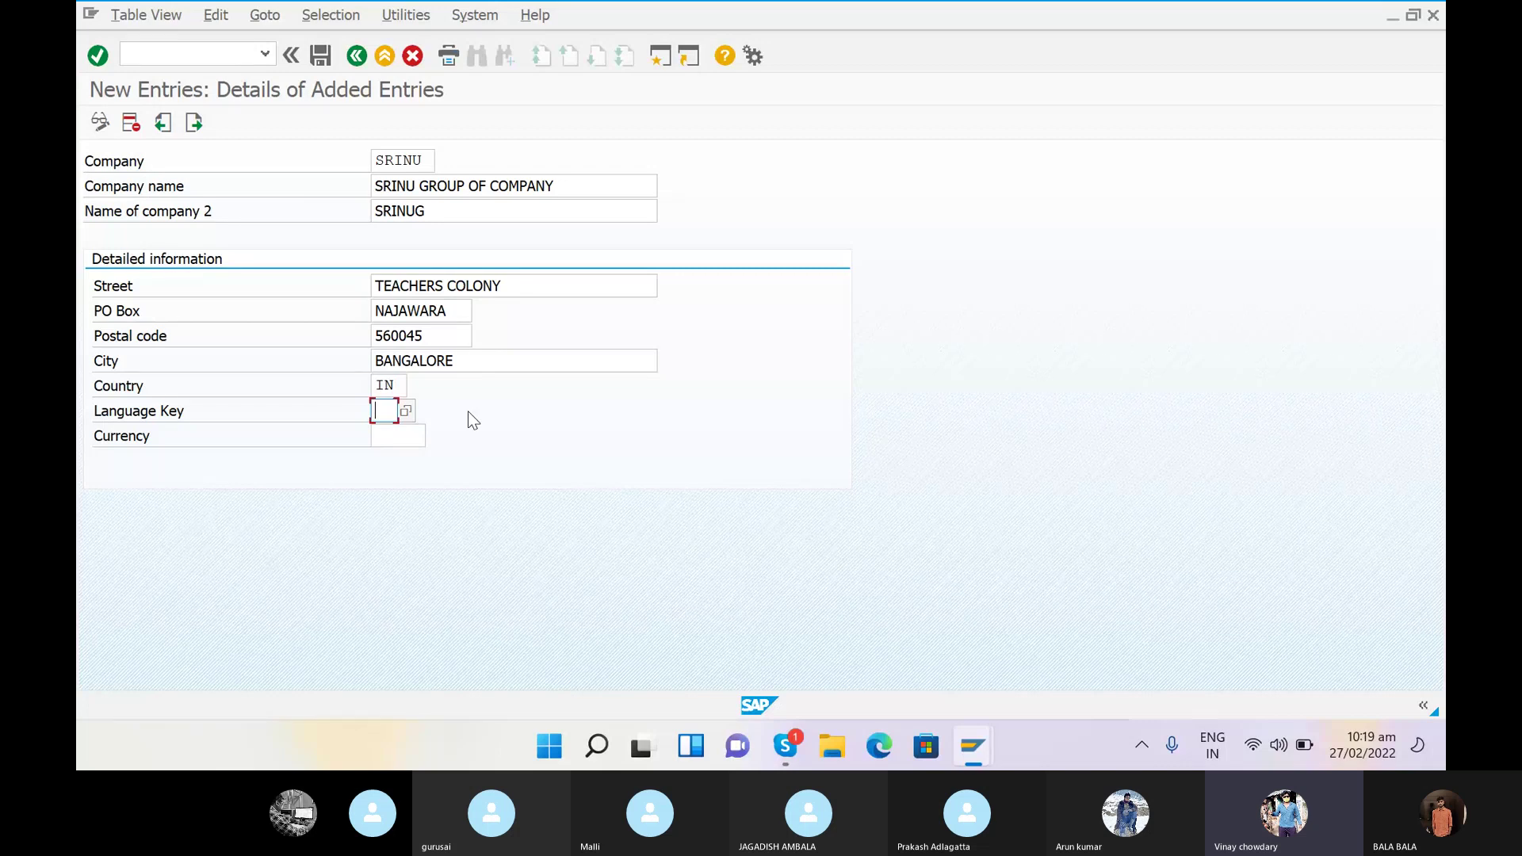
- Set the language key to EN by searching ENGLISH in the value list
{"action": "left_click", "coordinate": [406, 412]}
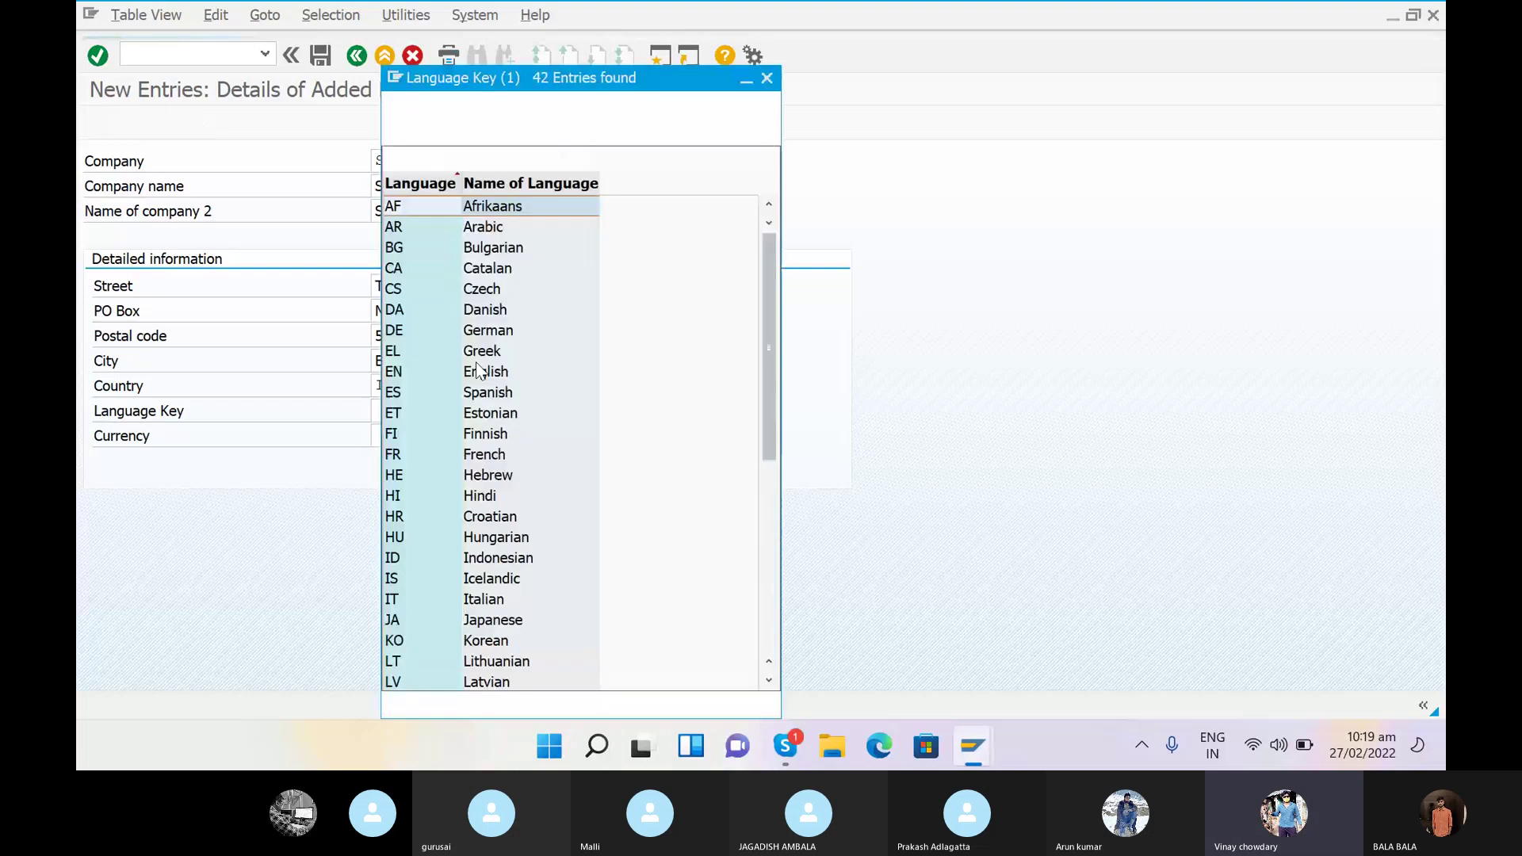
{"action": "left_click", "coordinate": [445, 160]}
{"action": "type", "text": "E"}
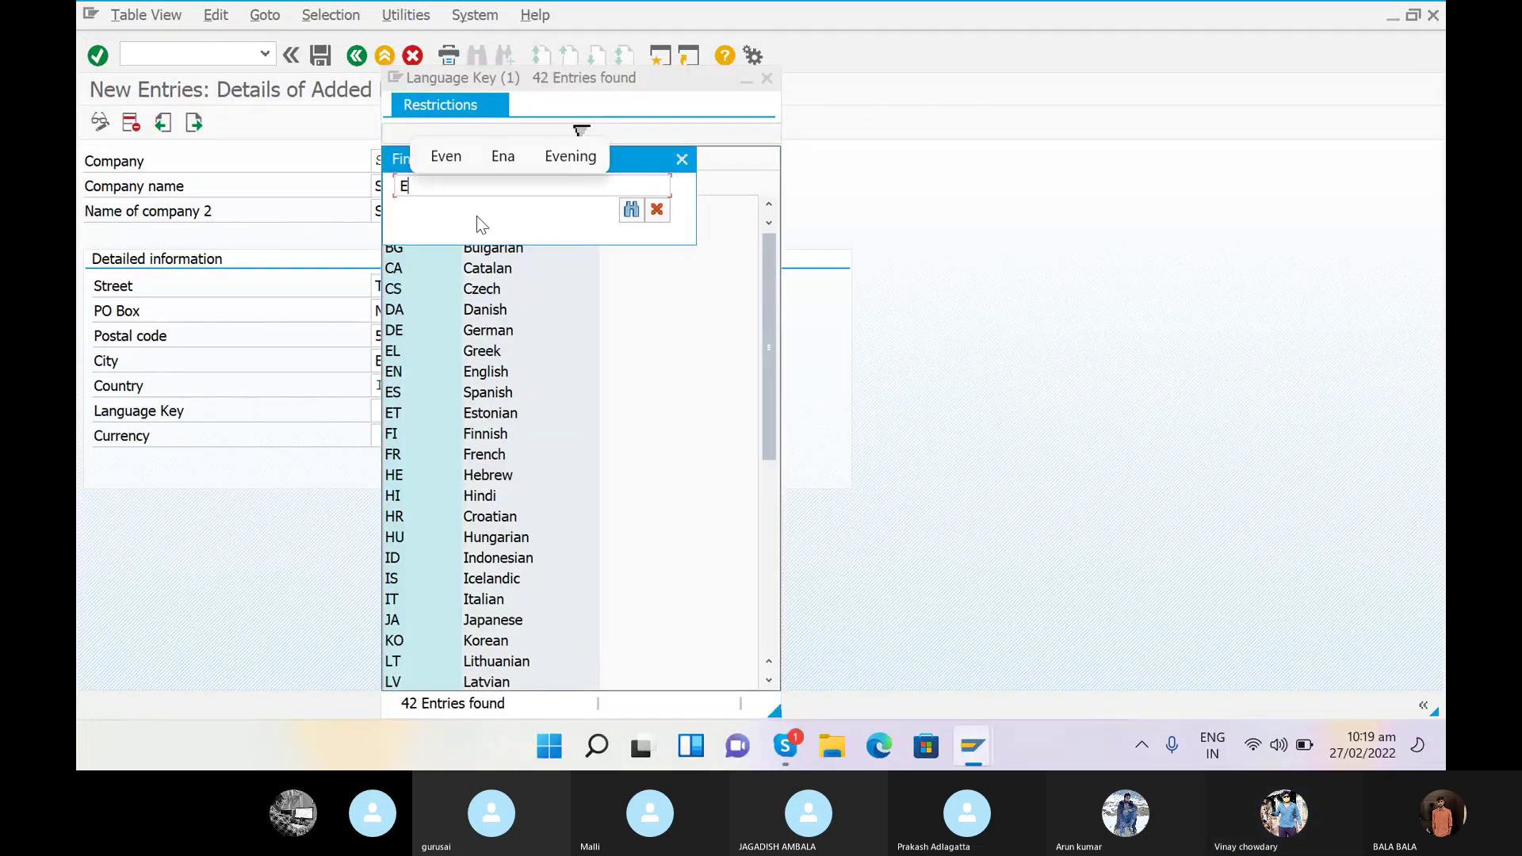
{"action": "type", "text": "NGLISH"}
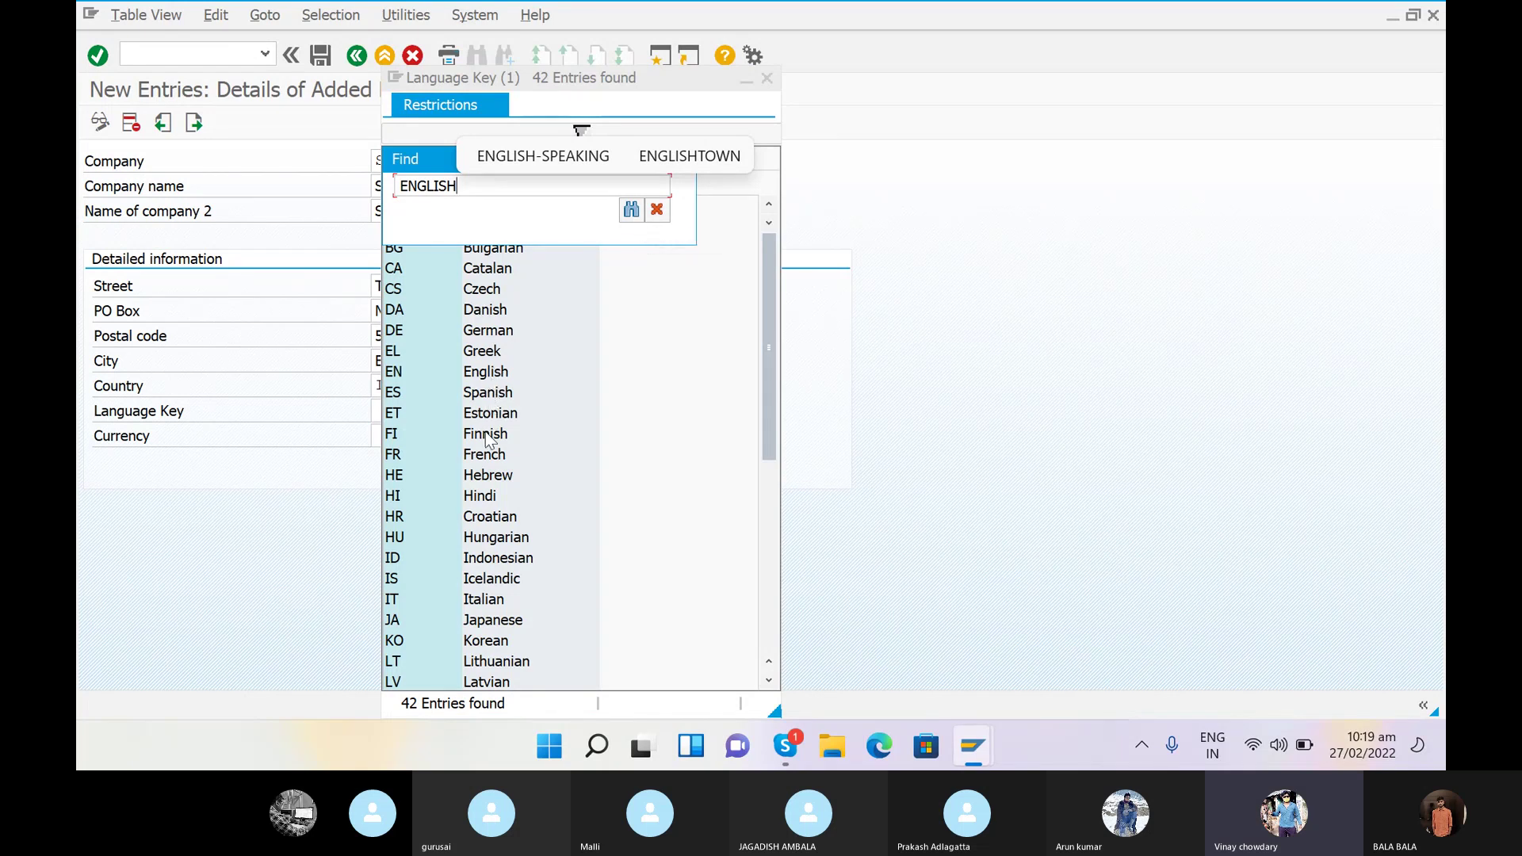
{"action": "left_click", "coordinate": [627, 213]}
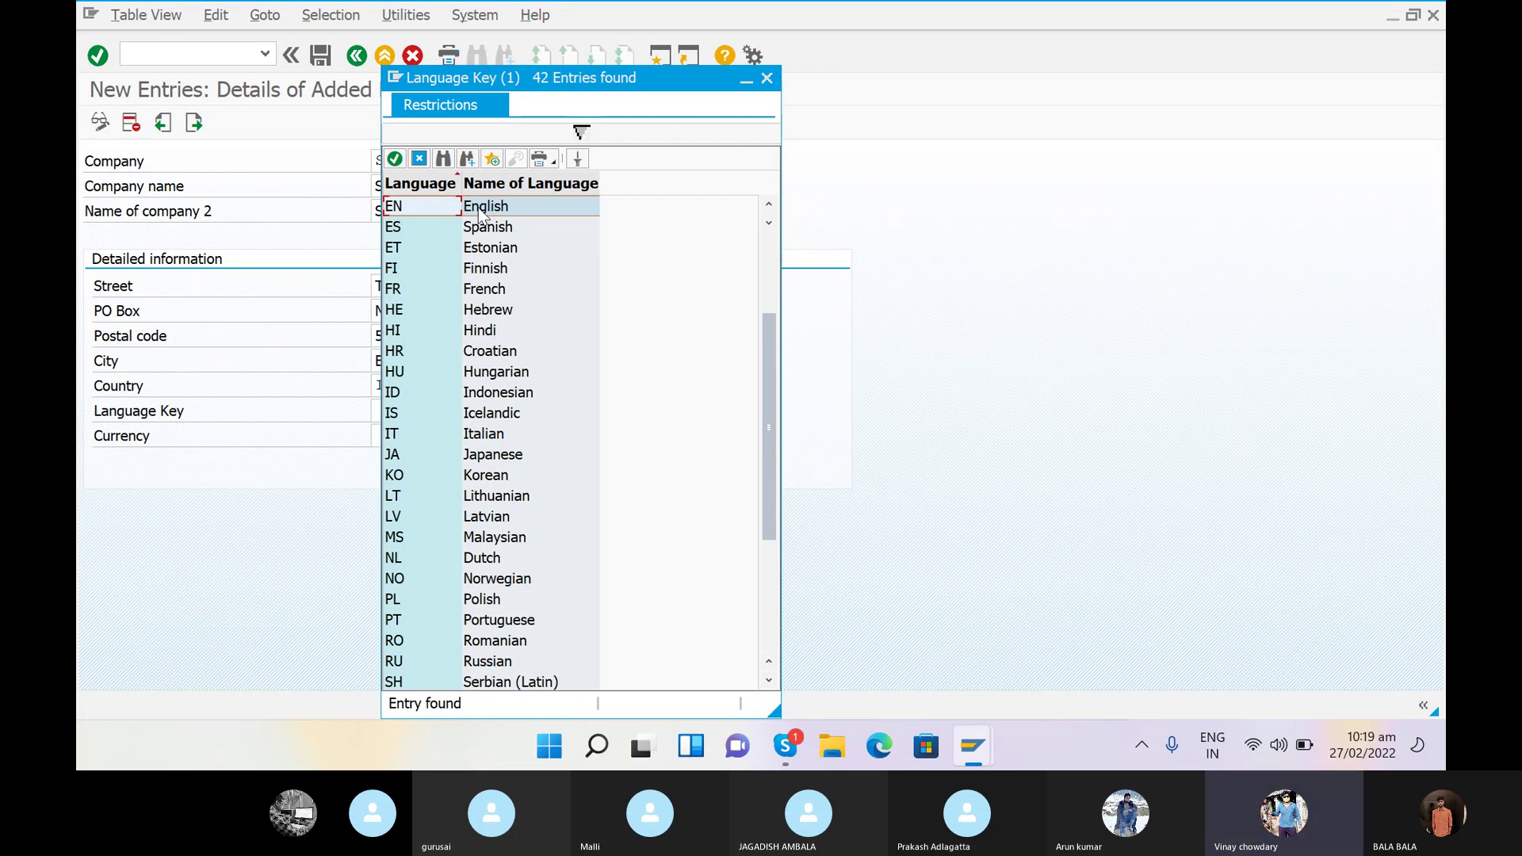
{"action": "double_click", "coordinate": [480, 208]}
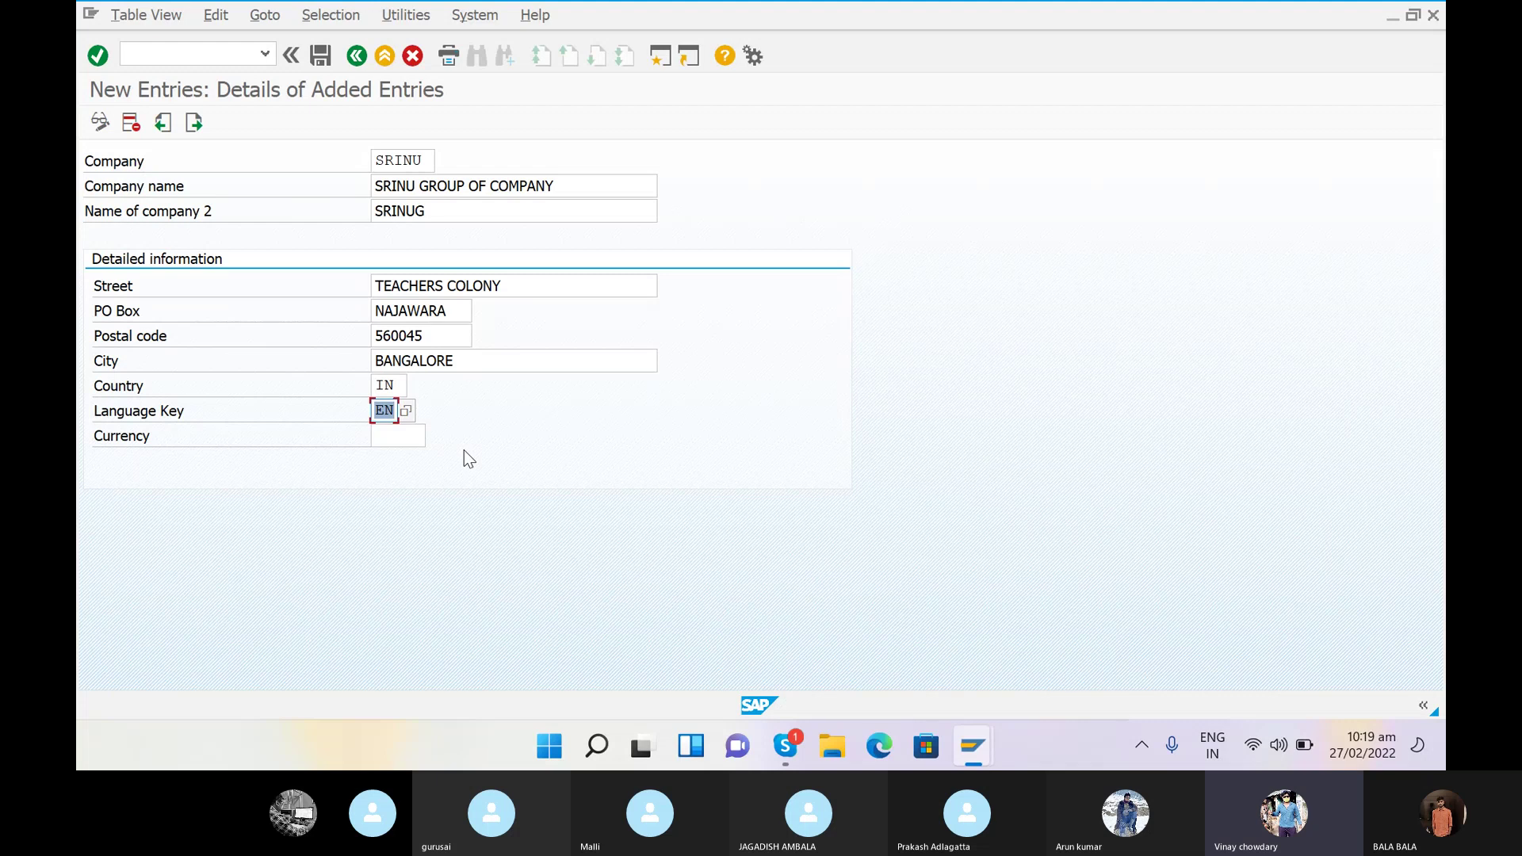
{"action": "left_click", "coordinate": [394, 435]}
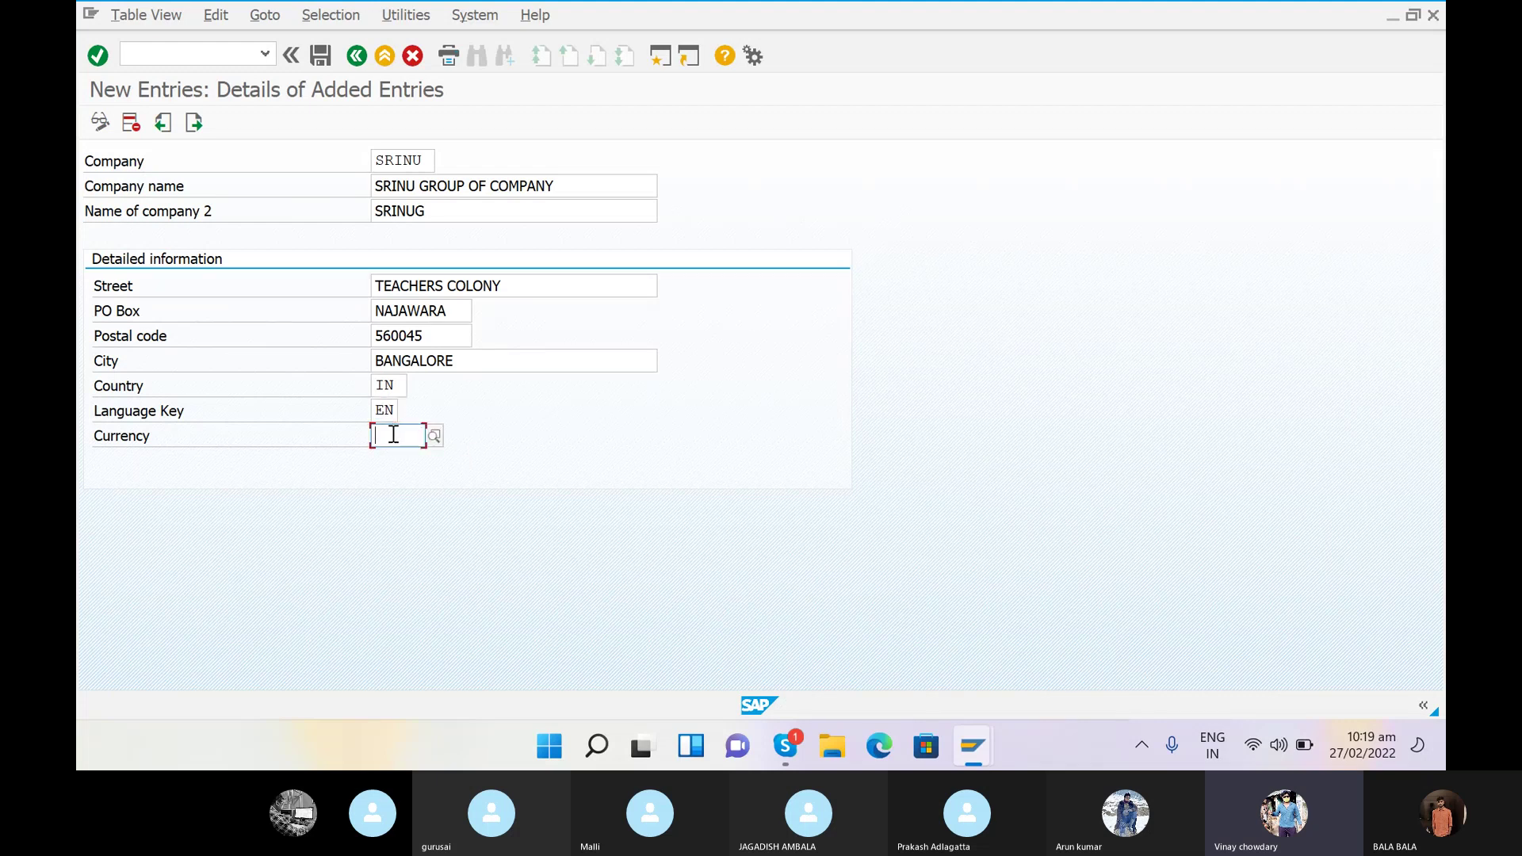
- Set the company currency to INR (Indian Rupee), picking it from the searched currency list
{"action": "type", "text": "INR"}
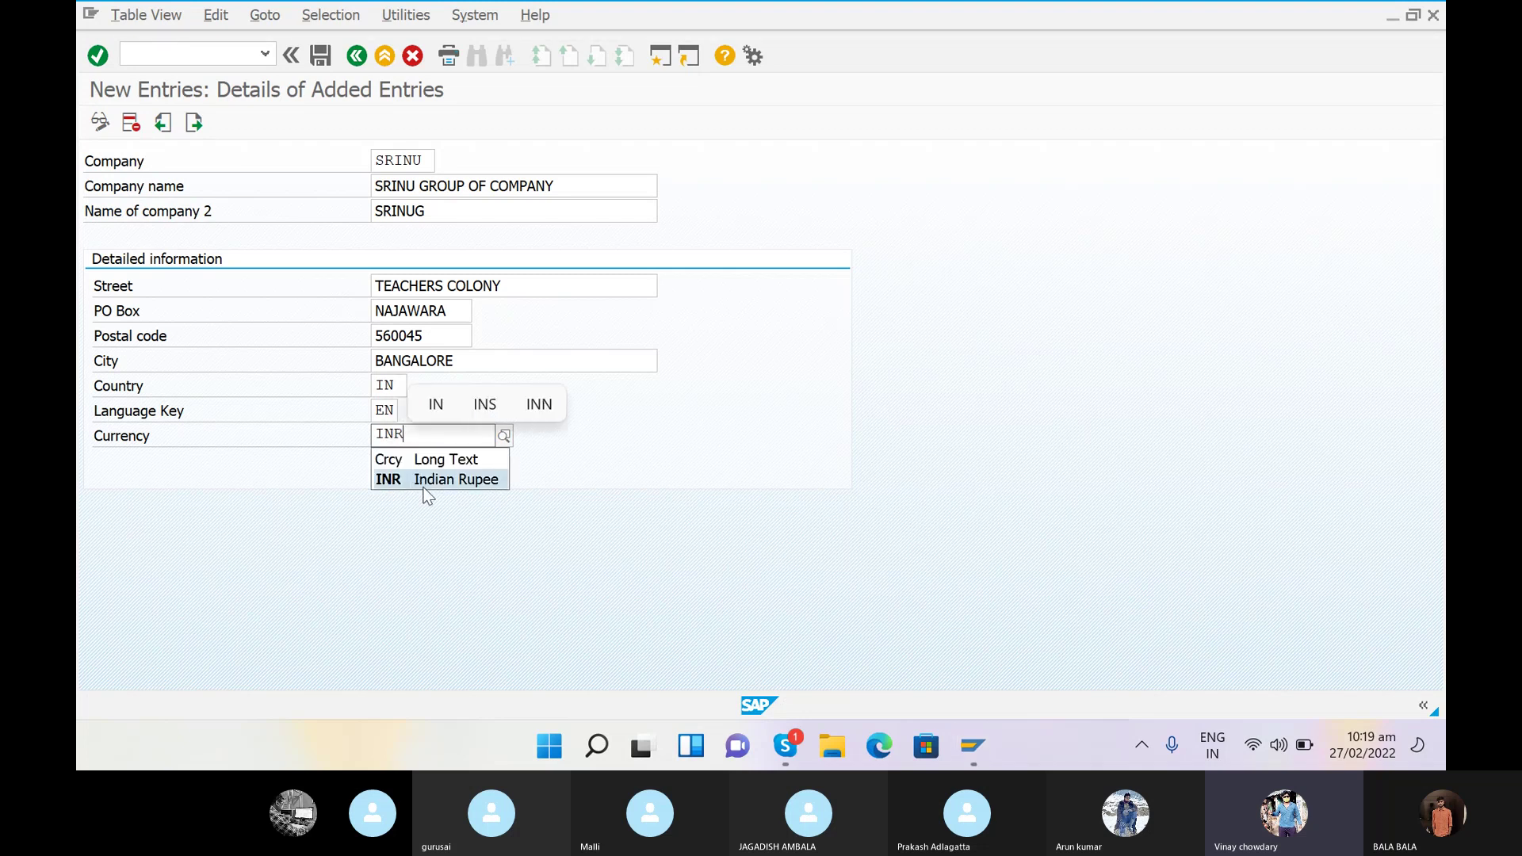
{"action": "left_click", "coordinate": [424, 481]}
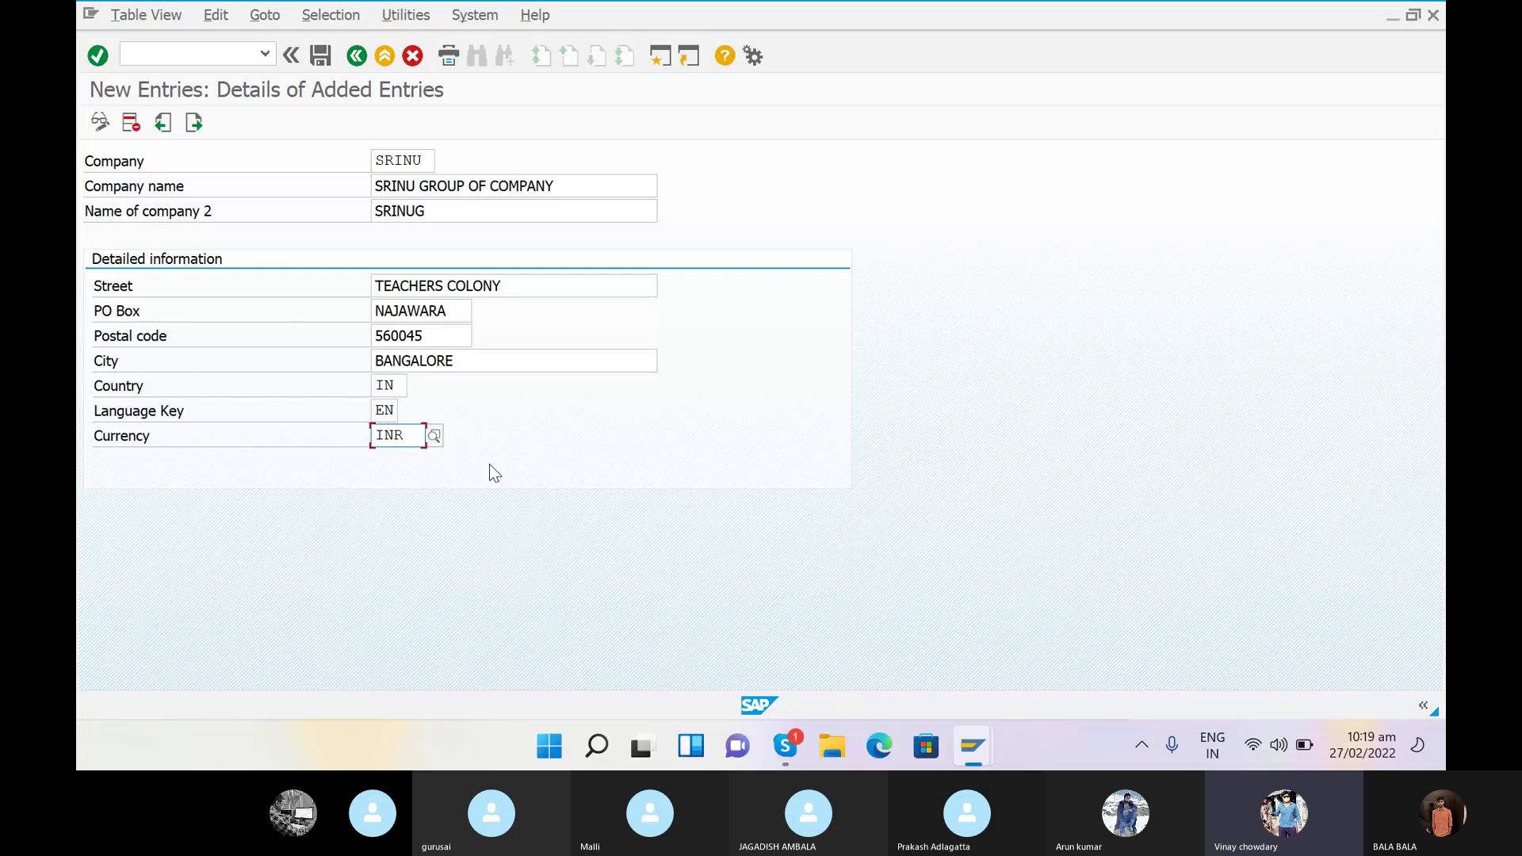
{"action": "left_click", "coordinate": [435, 436]}
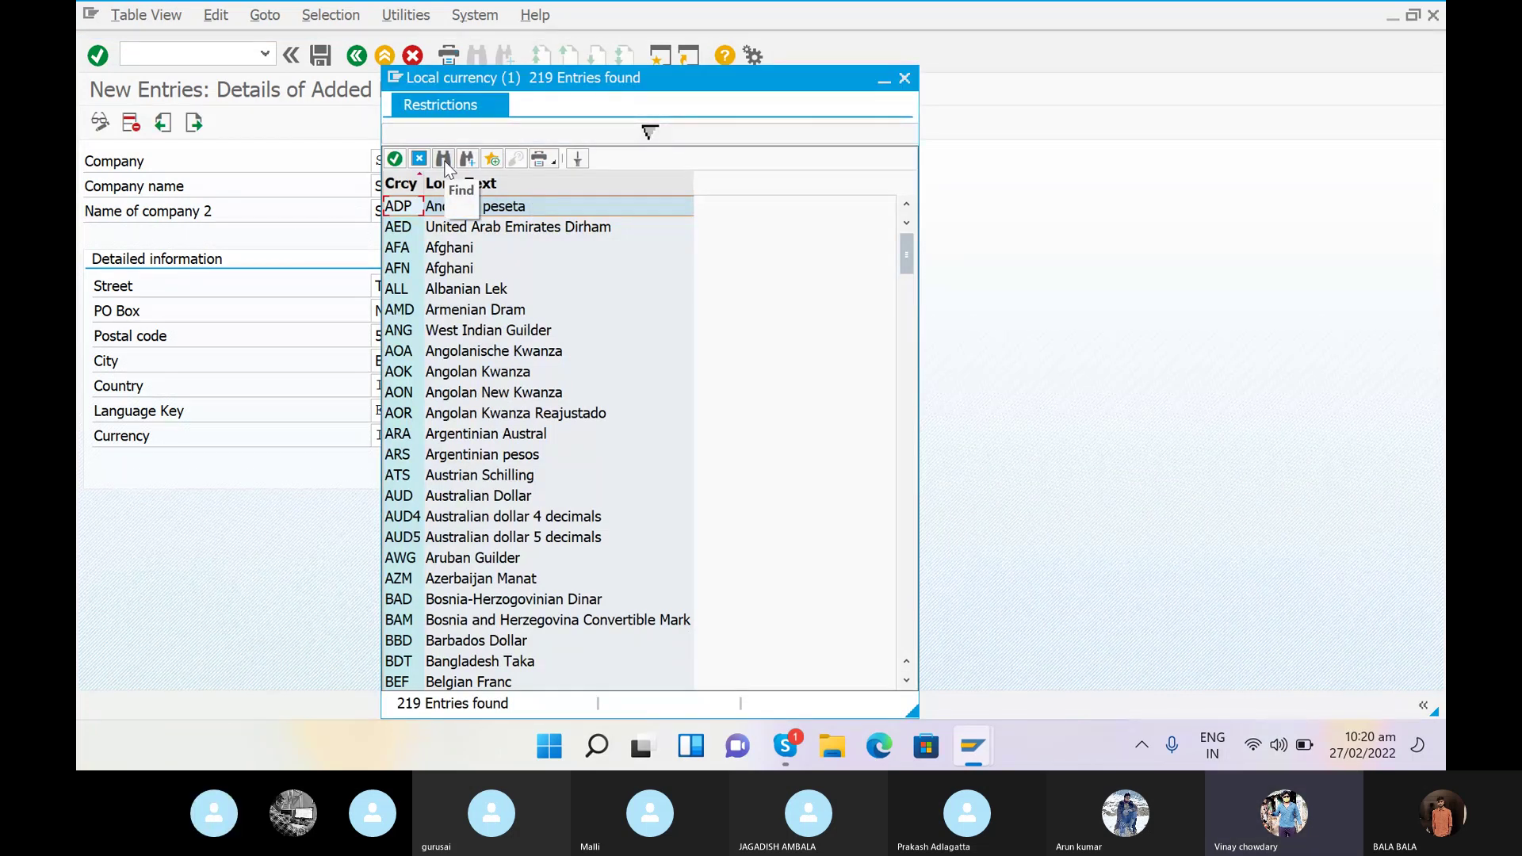
{"action": "left_click", "coordinate": [444, 159]}
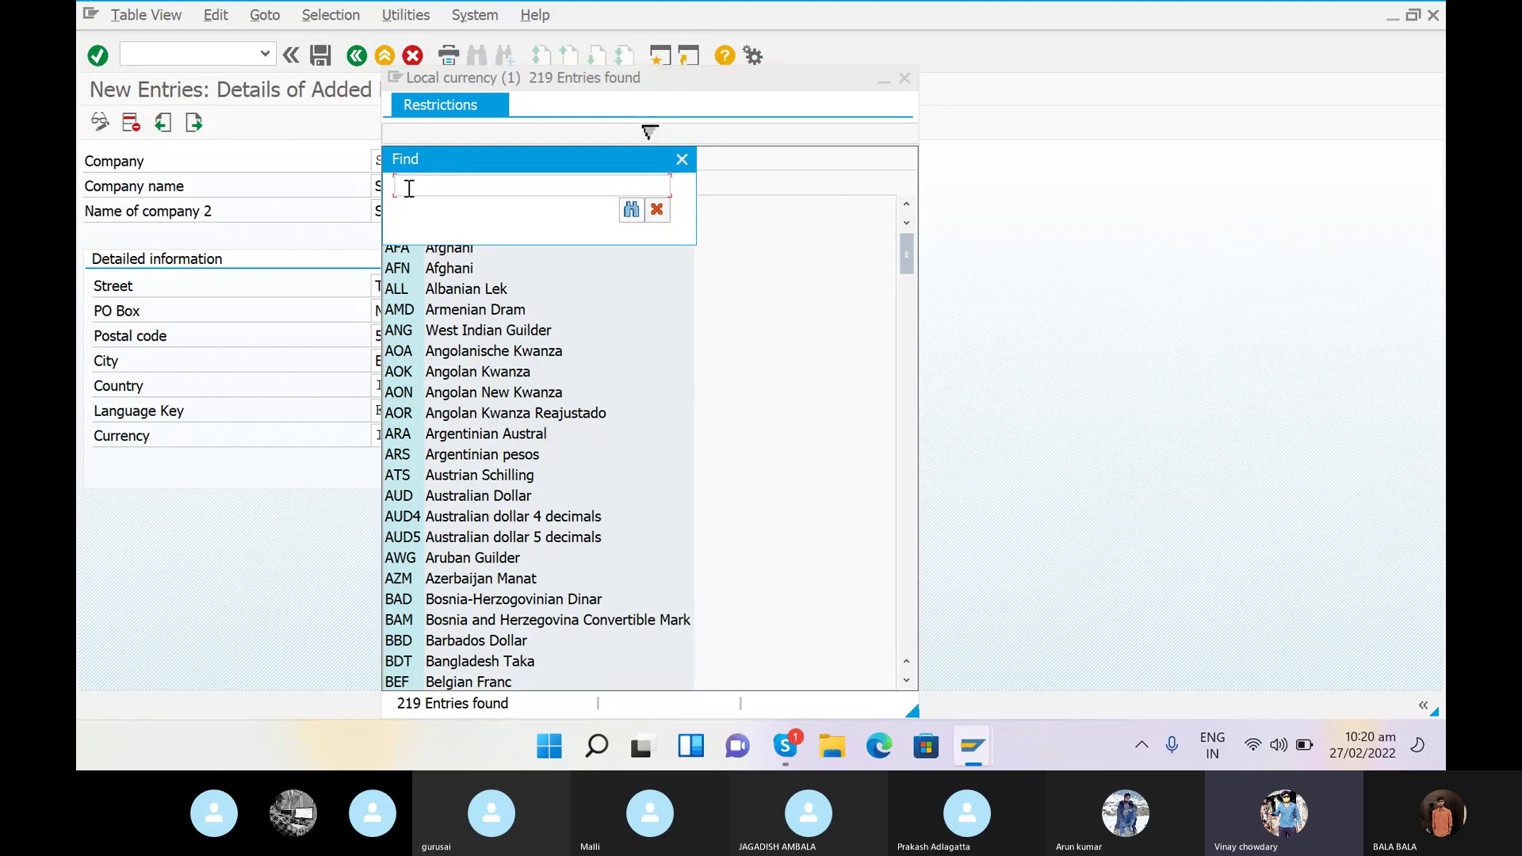
{"action": "type", "text": "IN"}
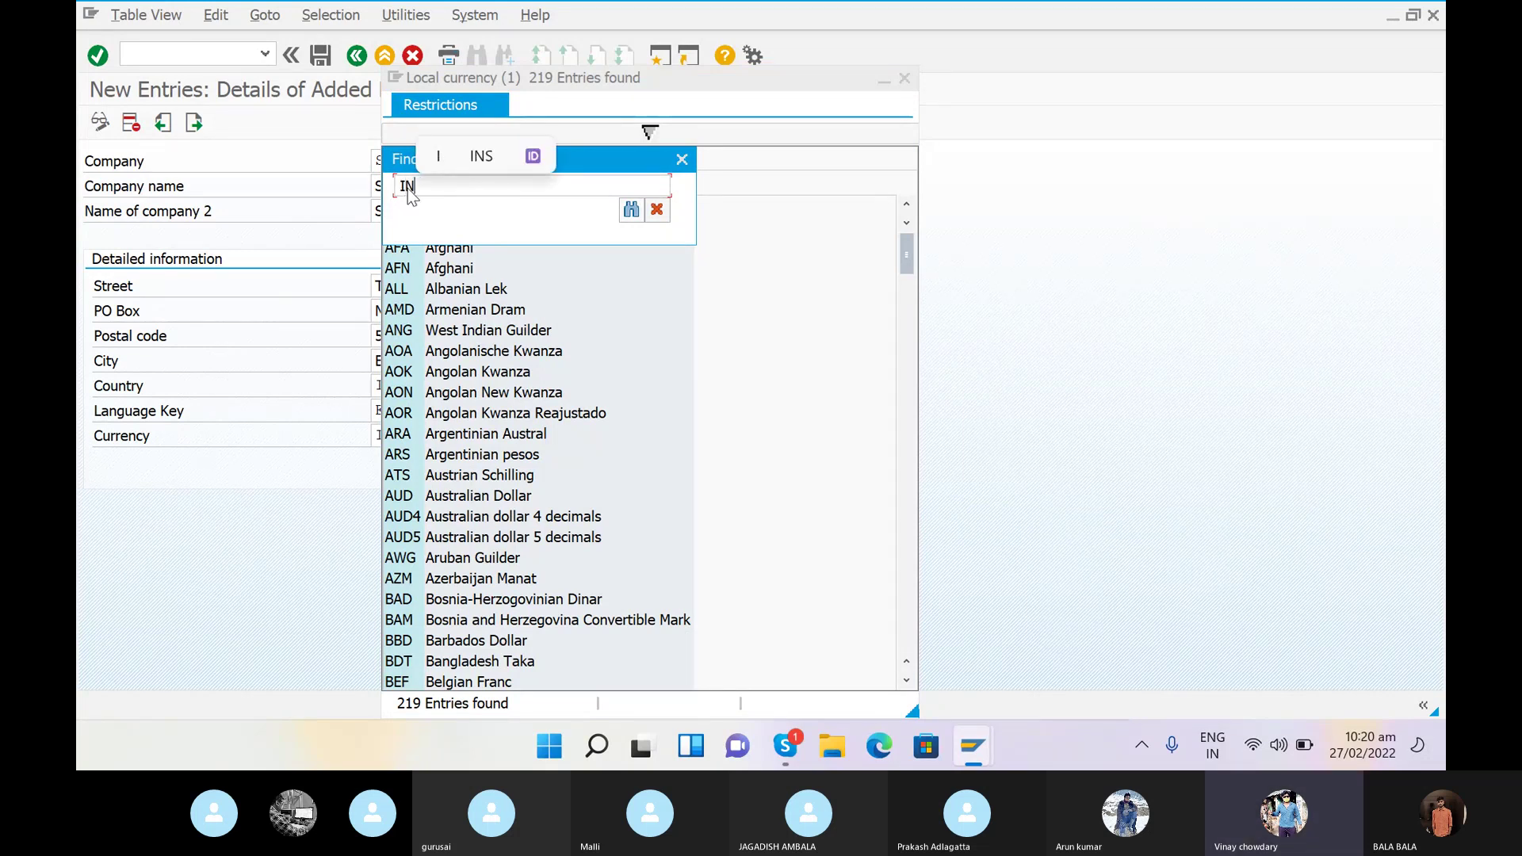
{"action": "type", "text": "R"}
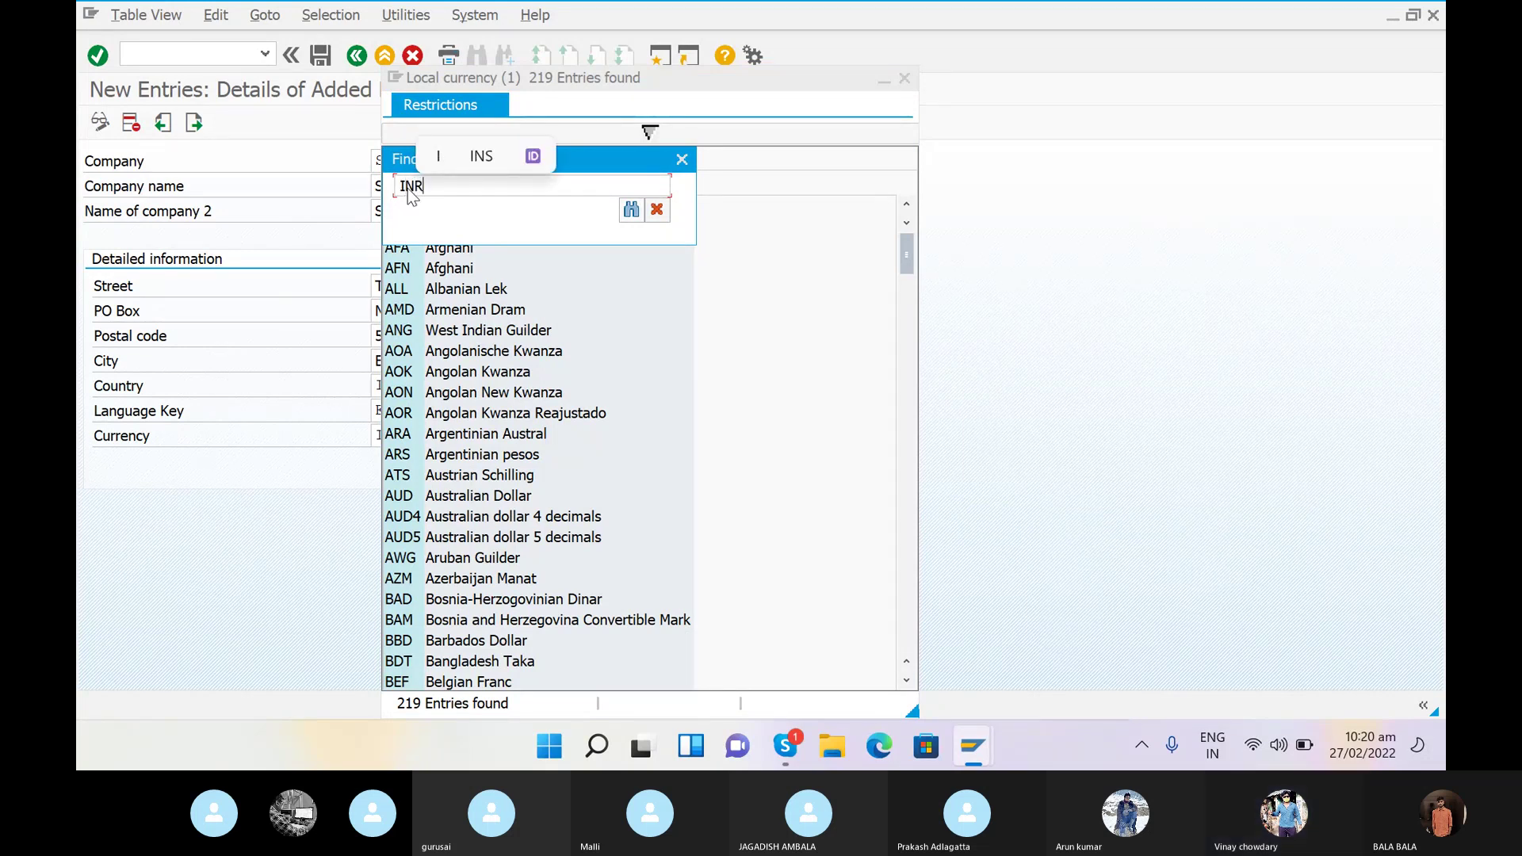
{"action": "left_click", "coordinate": [631, 210]}
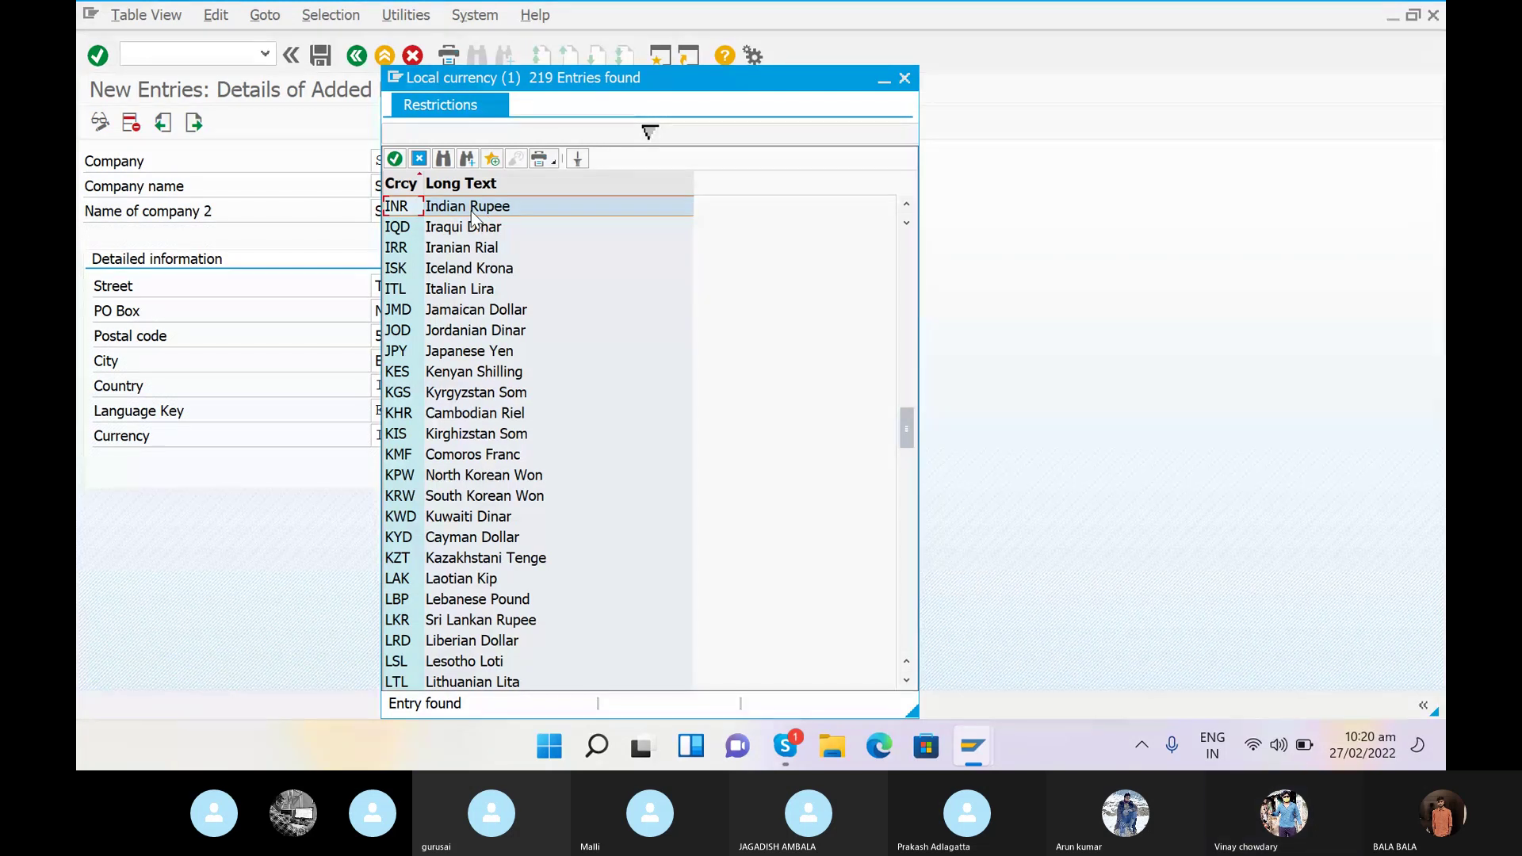
{"action": "double_click", "coordinate": [455, 208]}
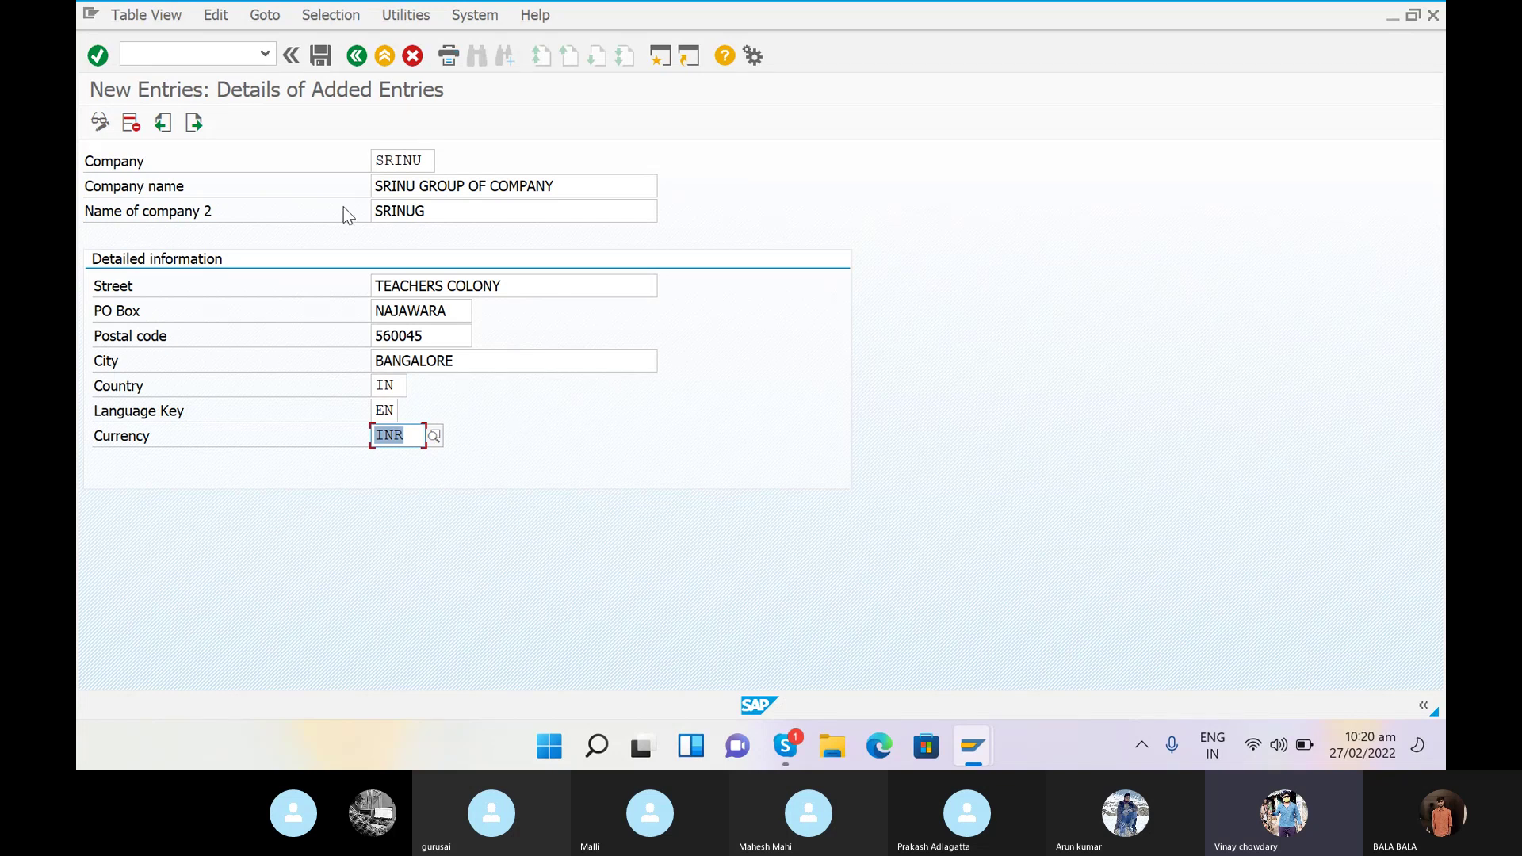
- Save company SRINU under a new customizing request 'CREATION OF COMPANY FOR SRINU'
{"action": "left_click", "coordinate": [320, 56]}
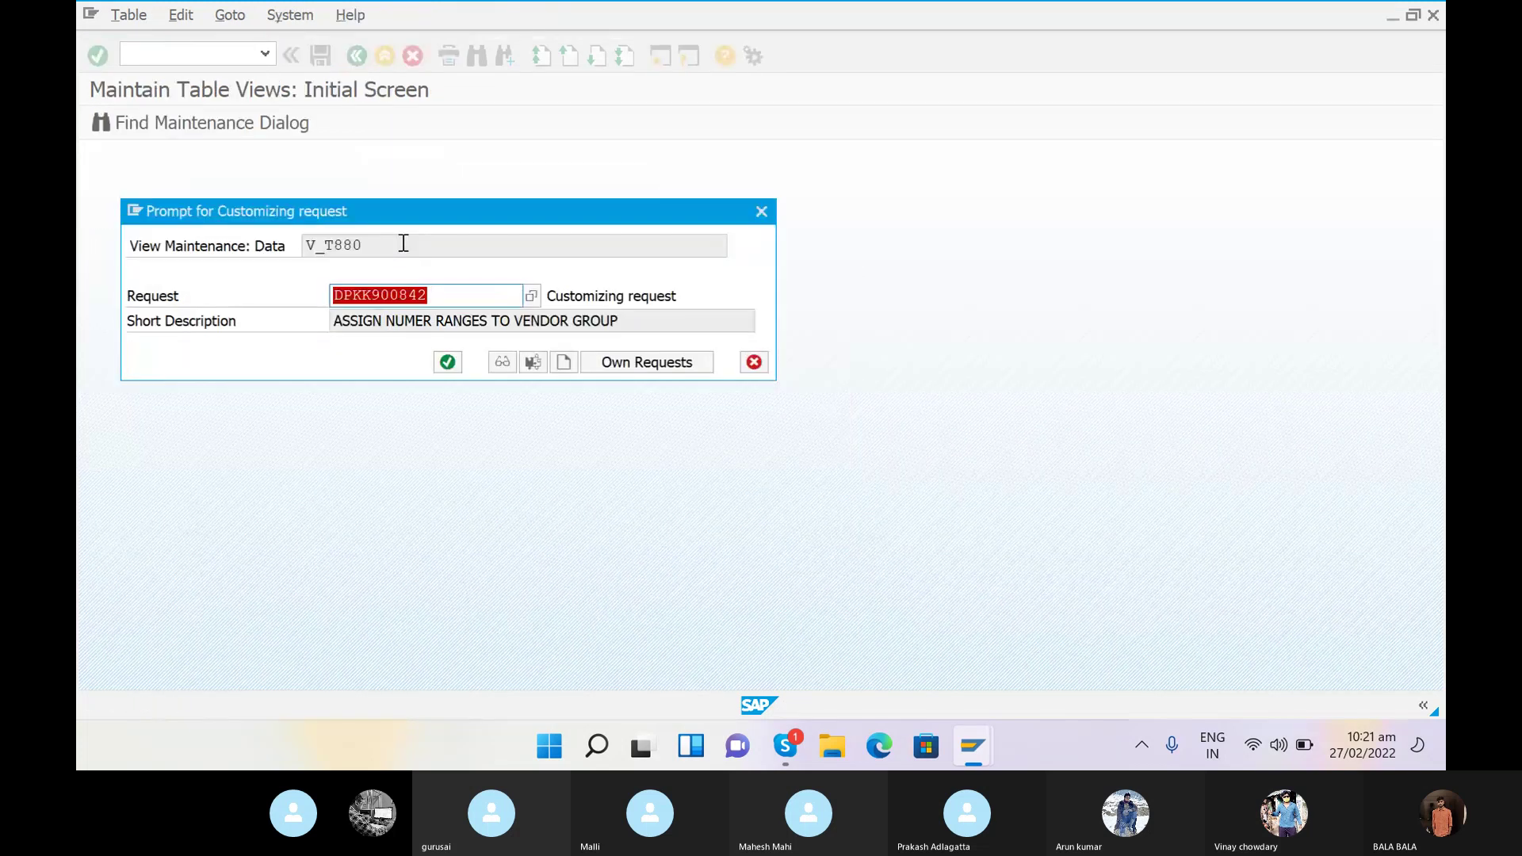
{"action": "left_click", "coordinate": [562, 362]}
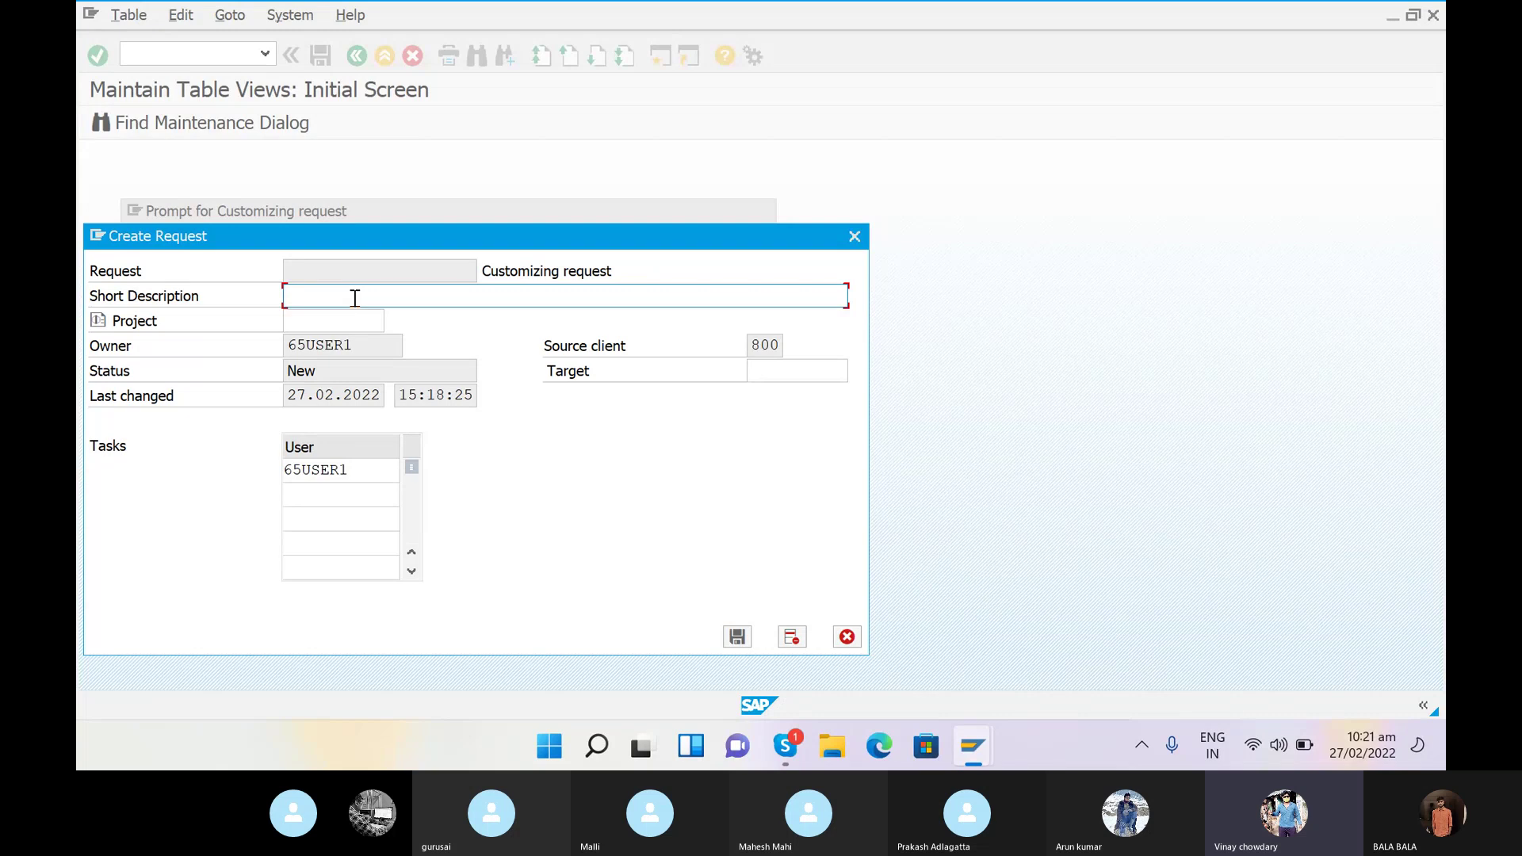
{"action": "type", "text": "CREATION"}
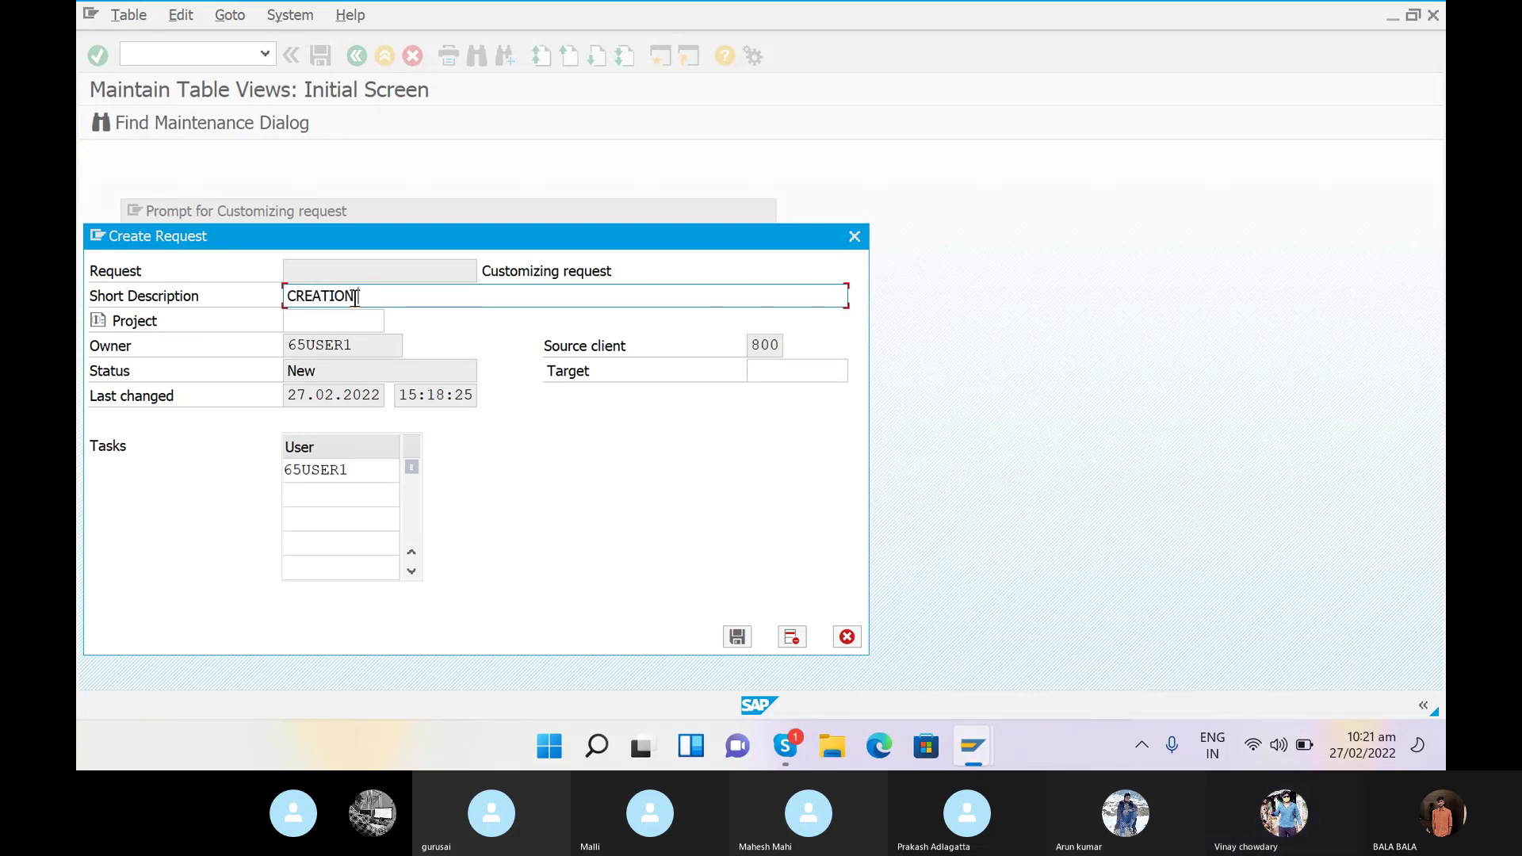
{"action": "type", "text": " OF CO"}
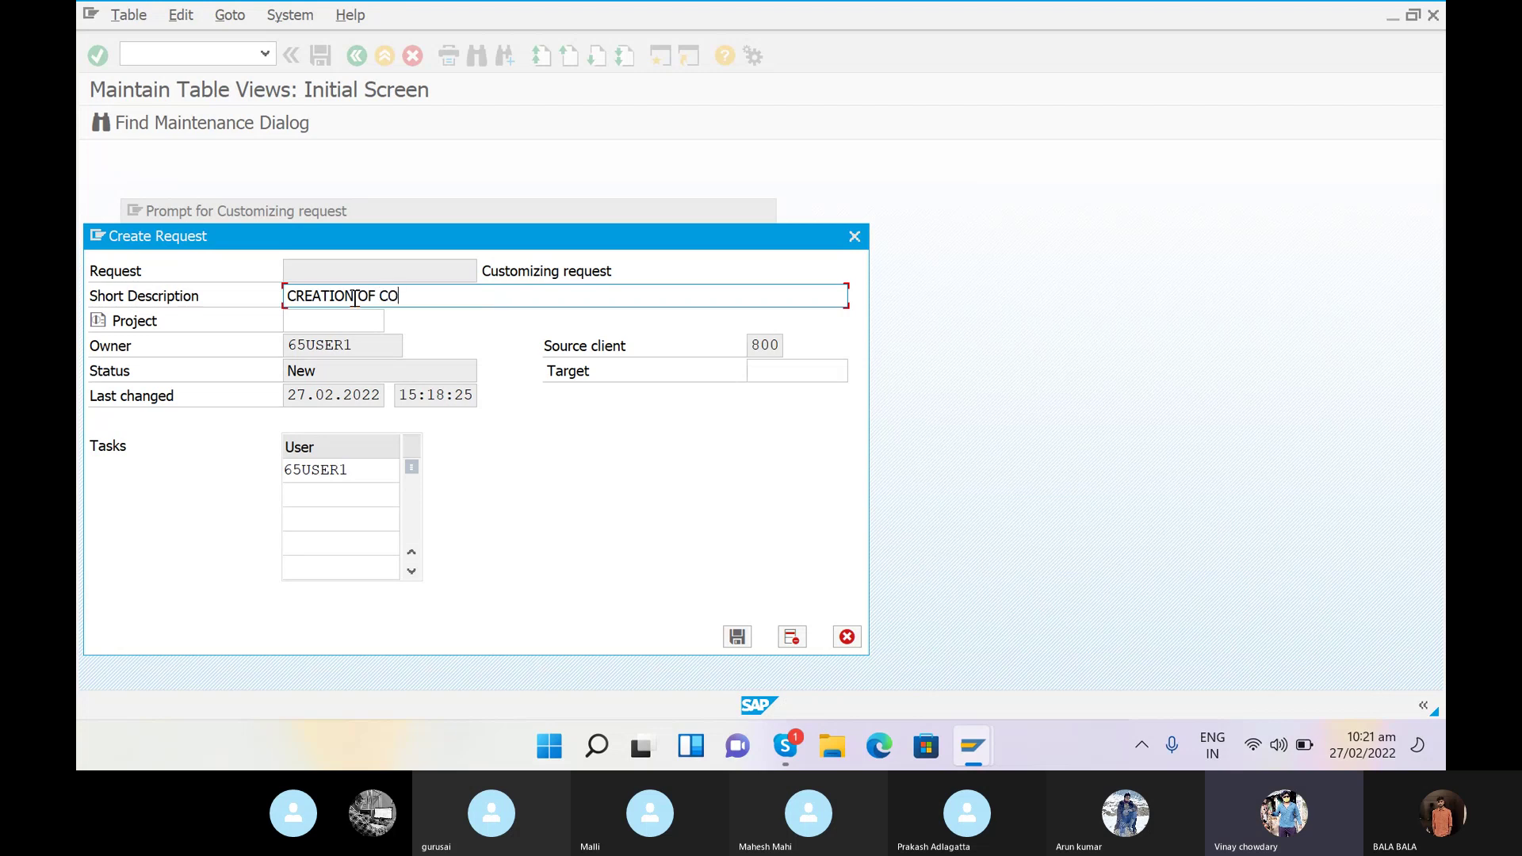
{"action": "type", "text": "MPANY FOR SRINU"}
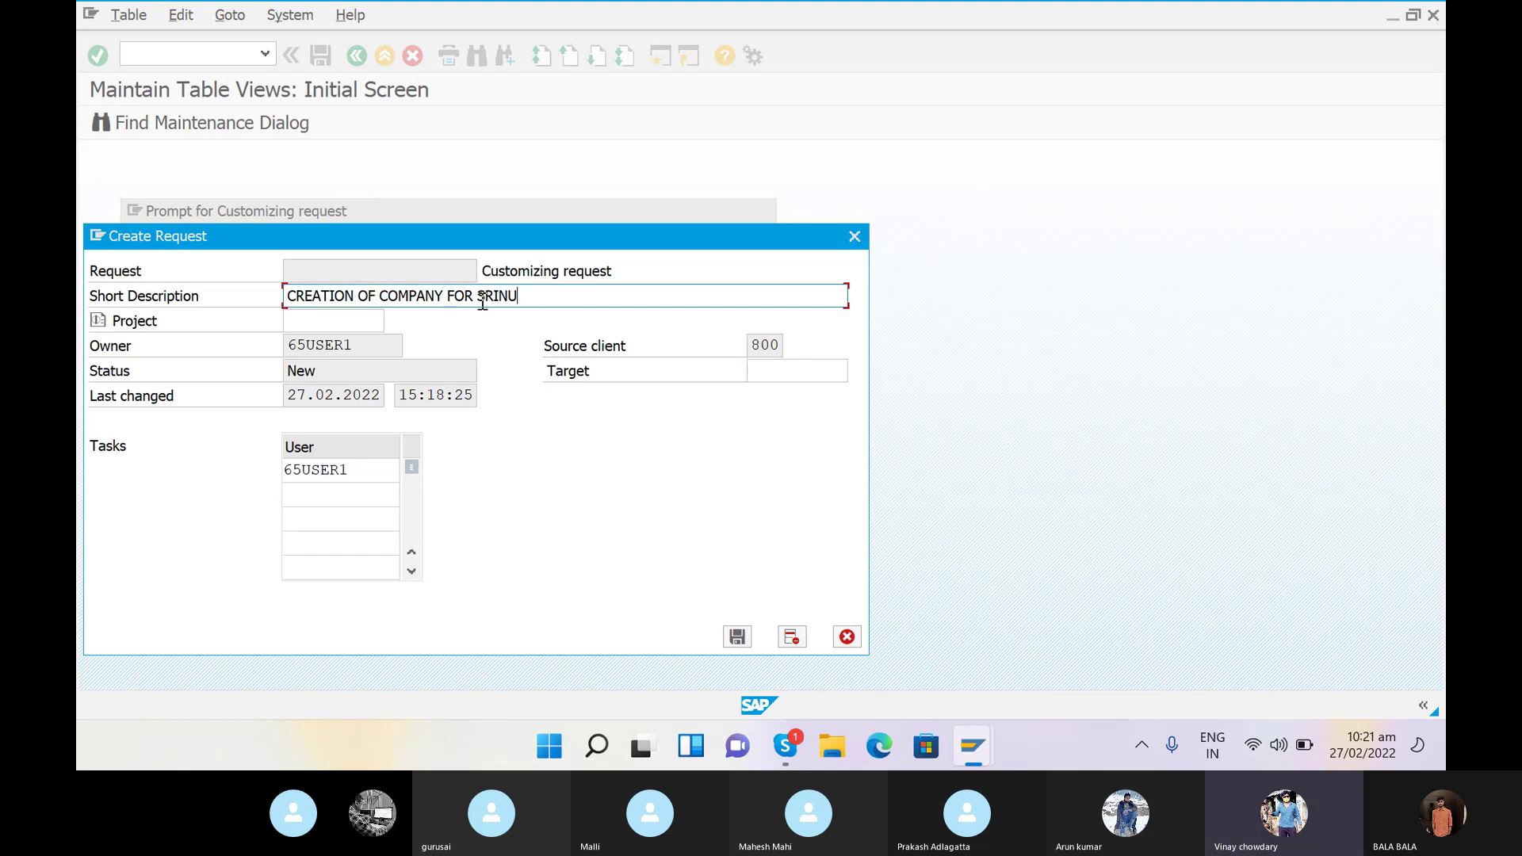
{"action": "left_click", "coordinate": [737, 638]}
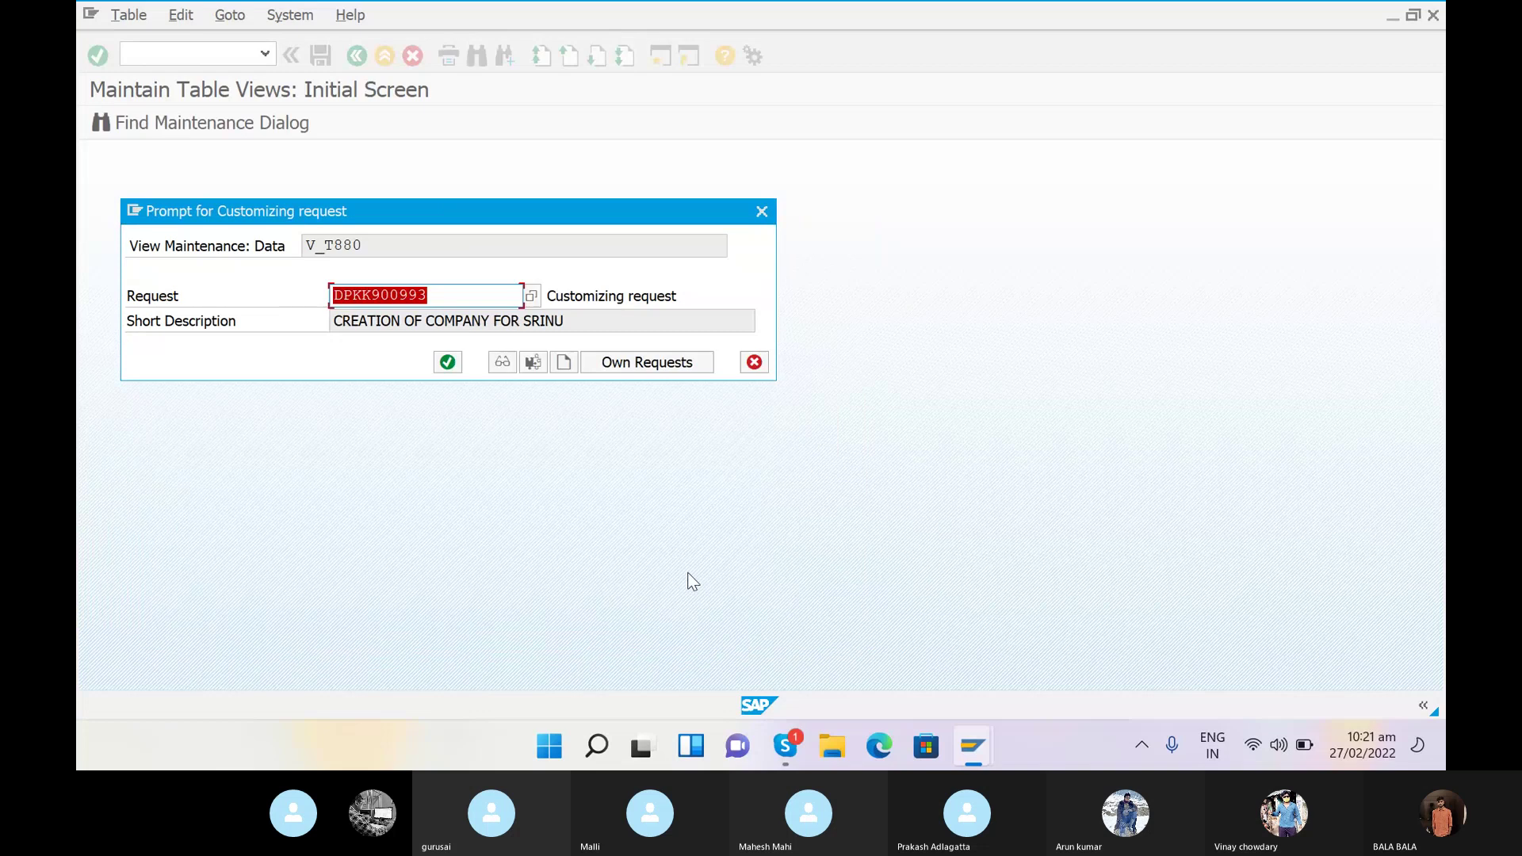
{"action": "left_click", "coordinate": [447, 361]}
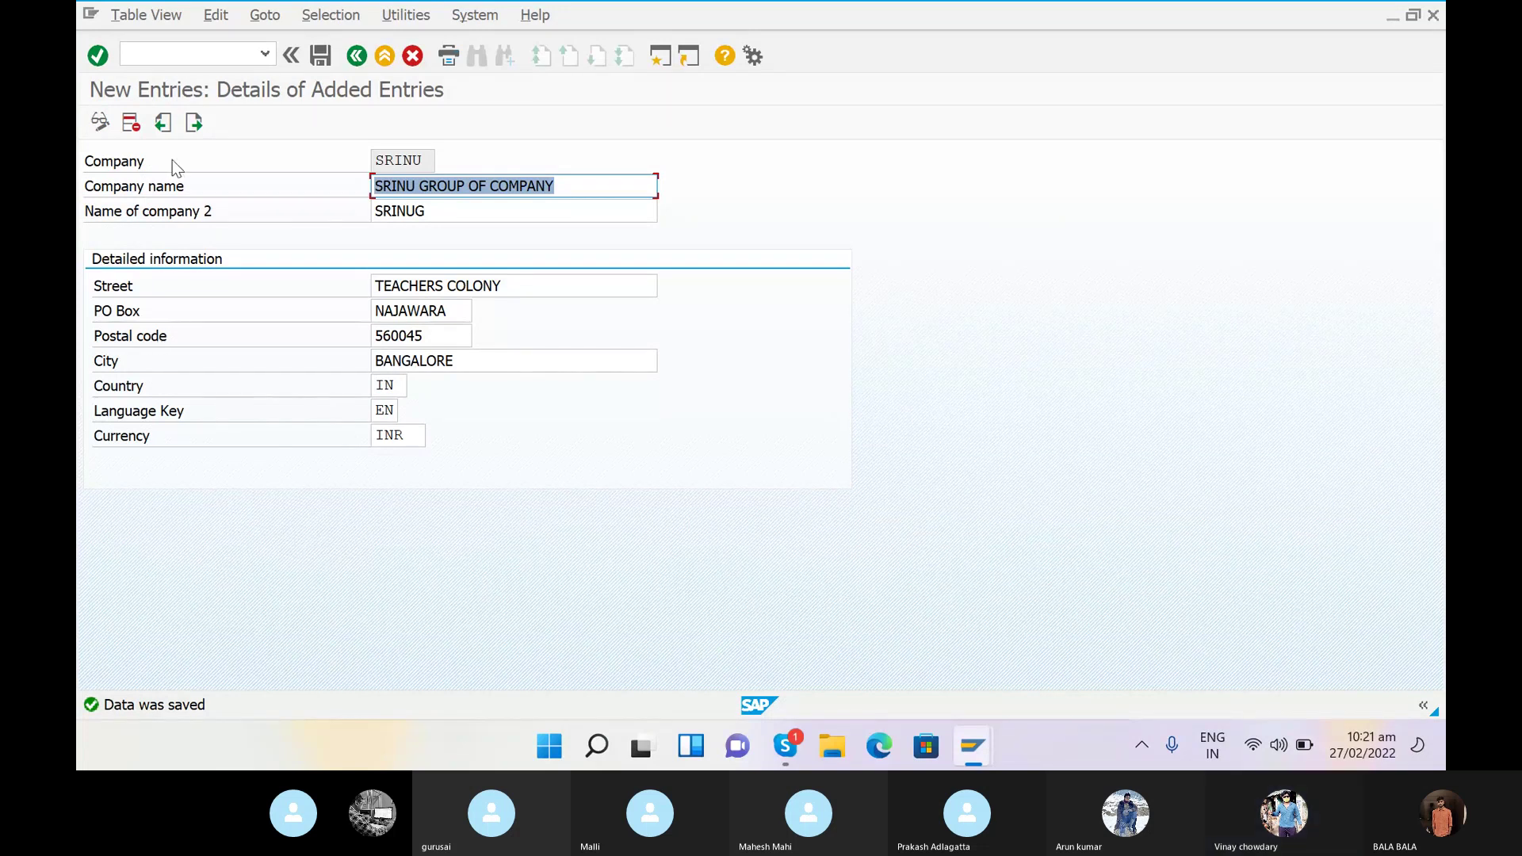
- Run transaction /NOX02 to show the Company Code overview of existing codes
{"action": "left_click", "coordinate": [164, 50]}
{"action": "type", "text": "/N"}
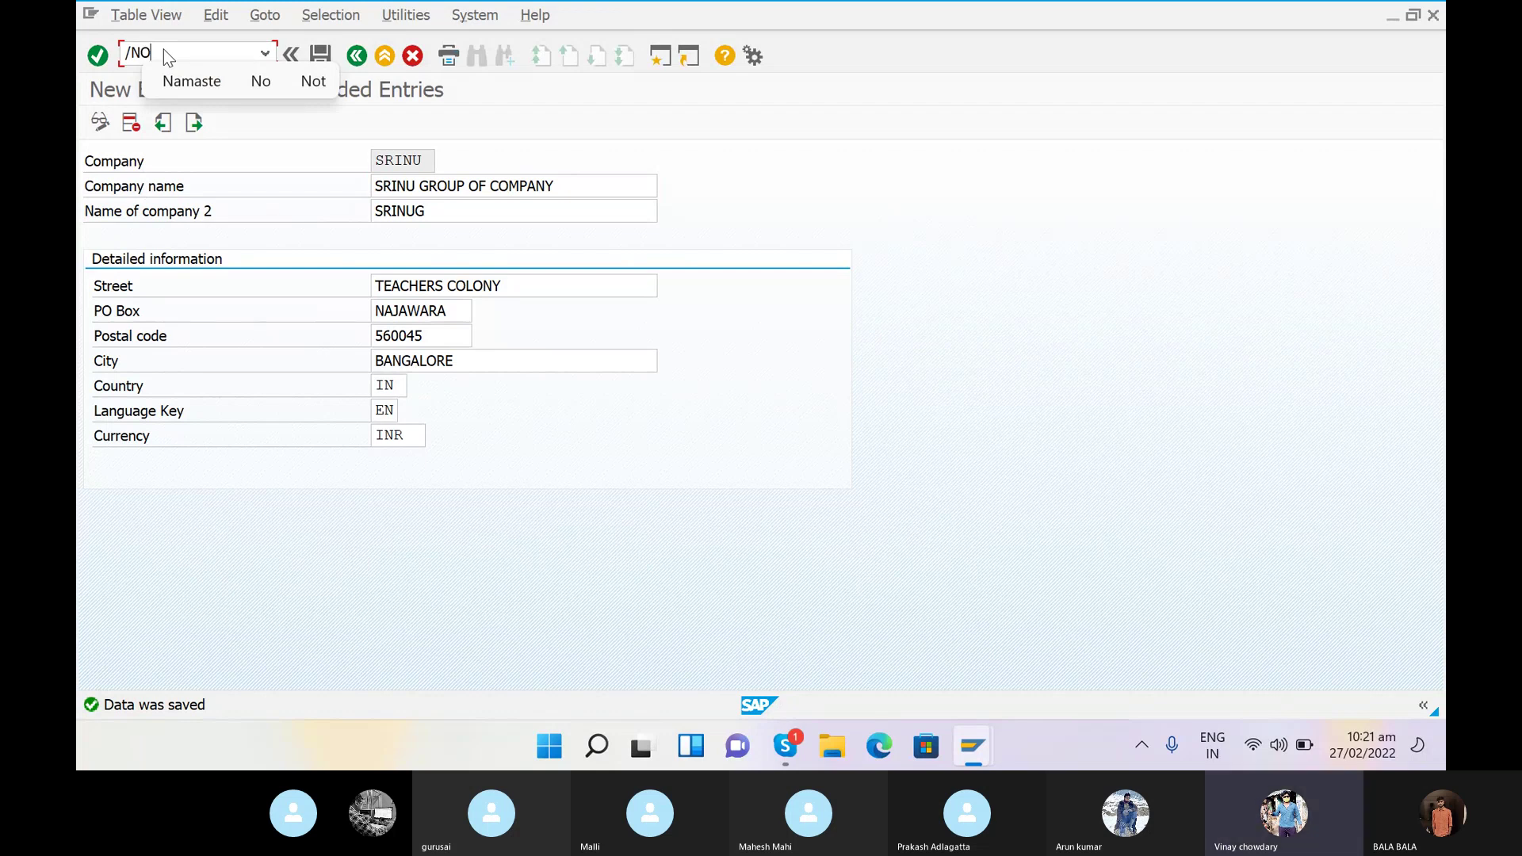
{"action": "type", "text": "O"}
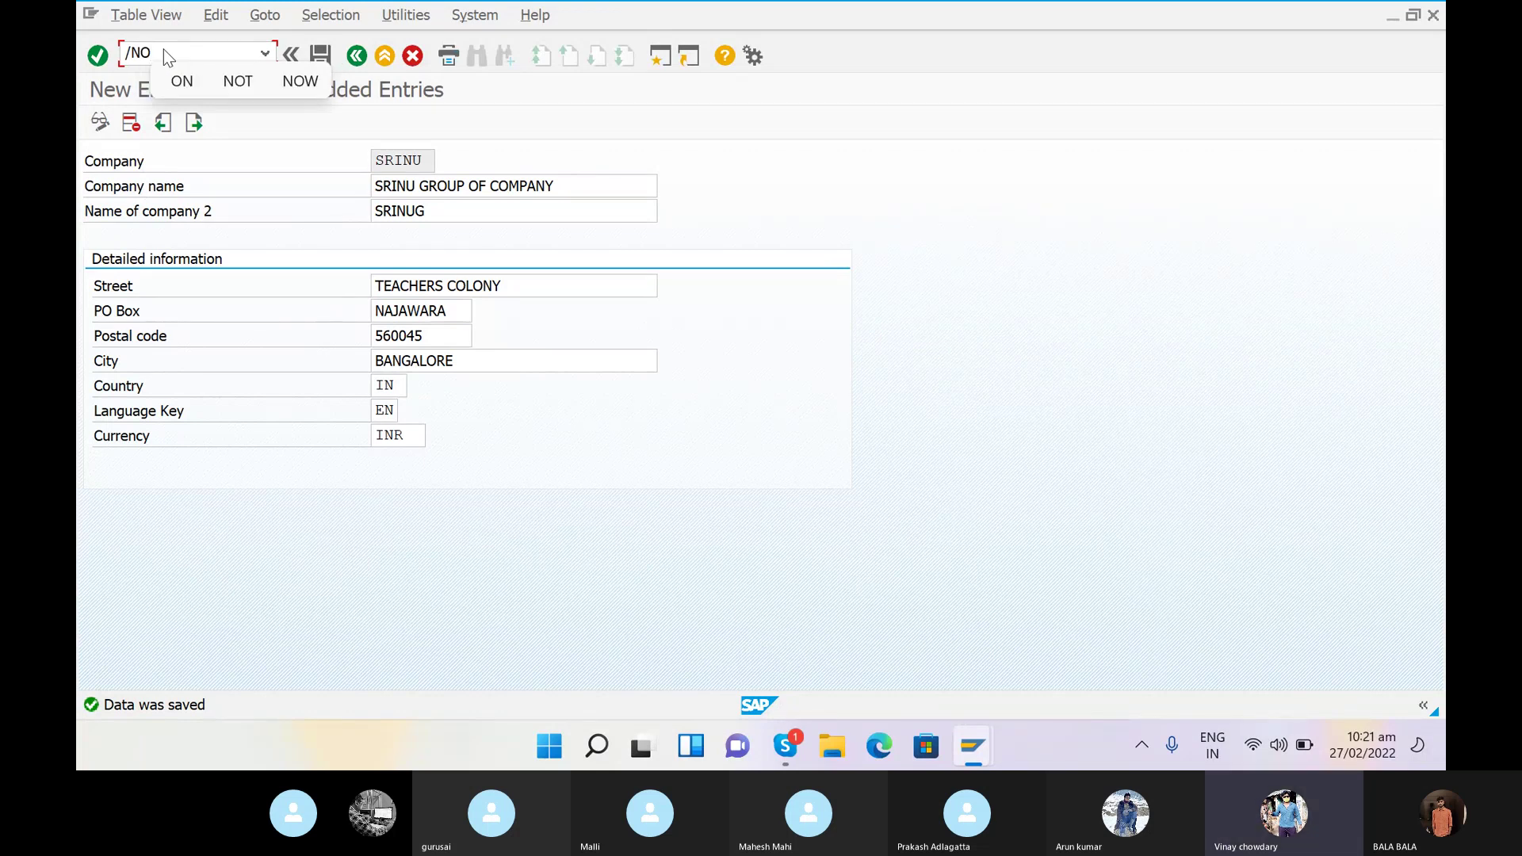
{"action": "type", "text": "X02"}
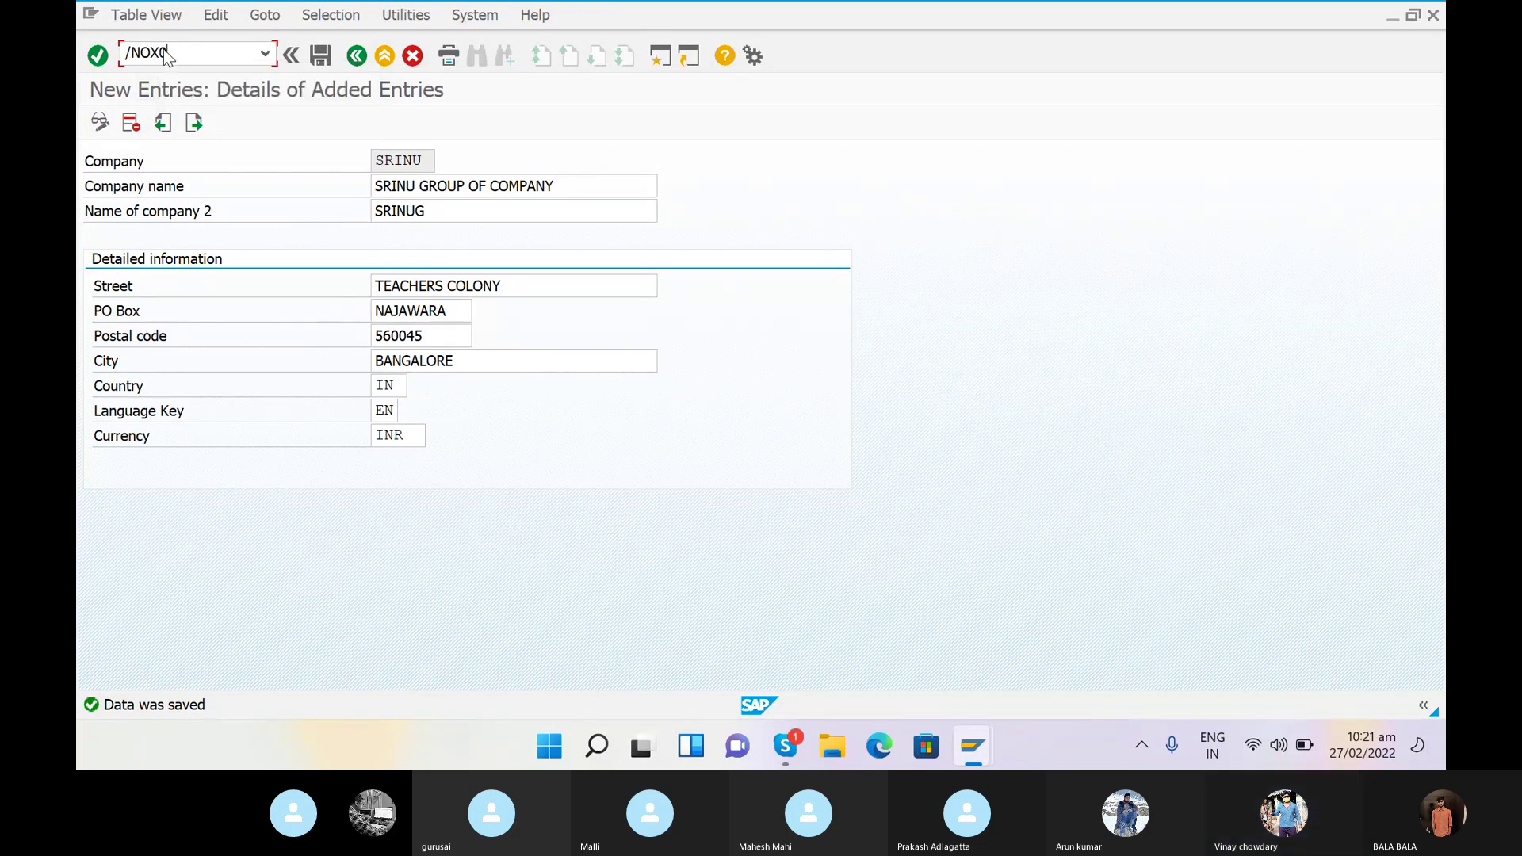
{"action": "key", "text": "Return"}
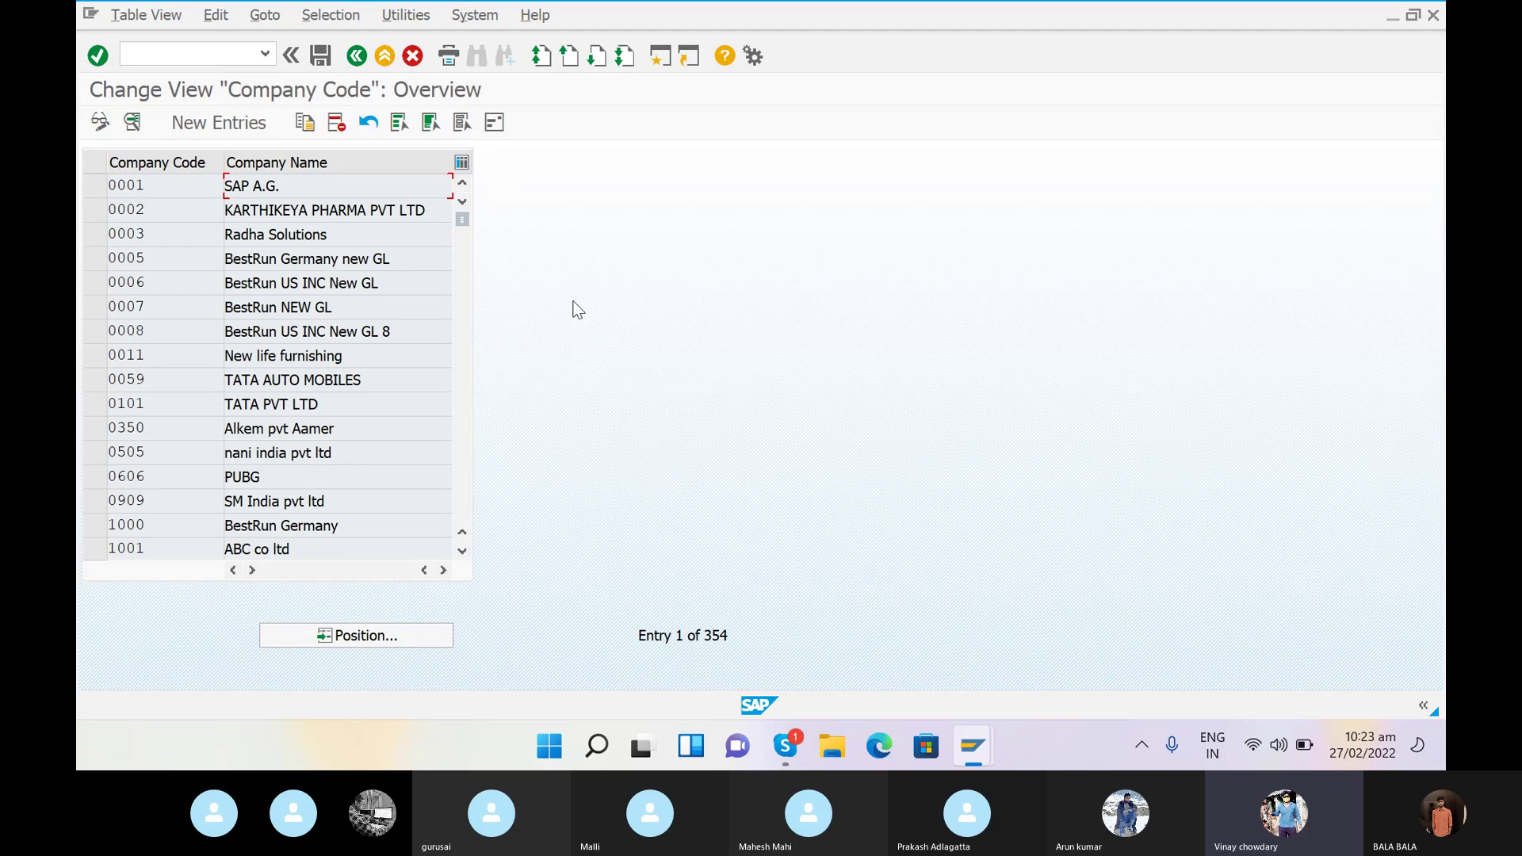
- Start a new company code entry with code SRAN and company name SRINU
{"action": "left_click", "coordinate": [223, 123]}
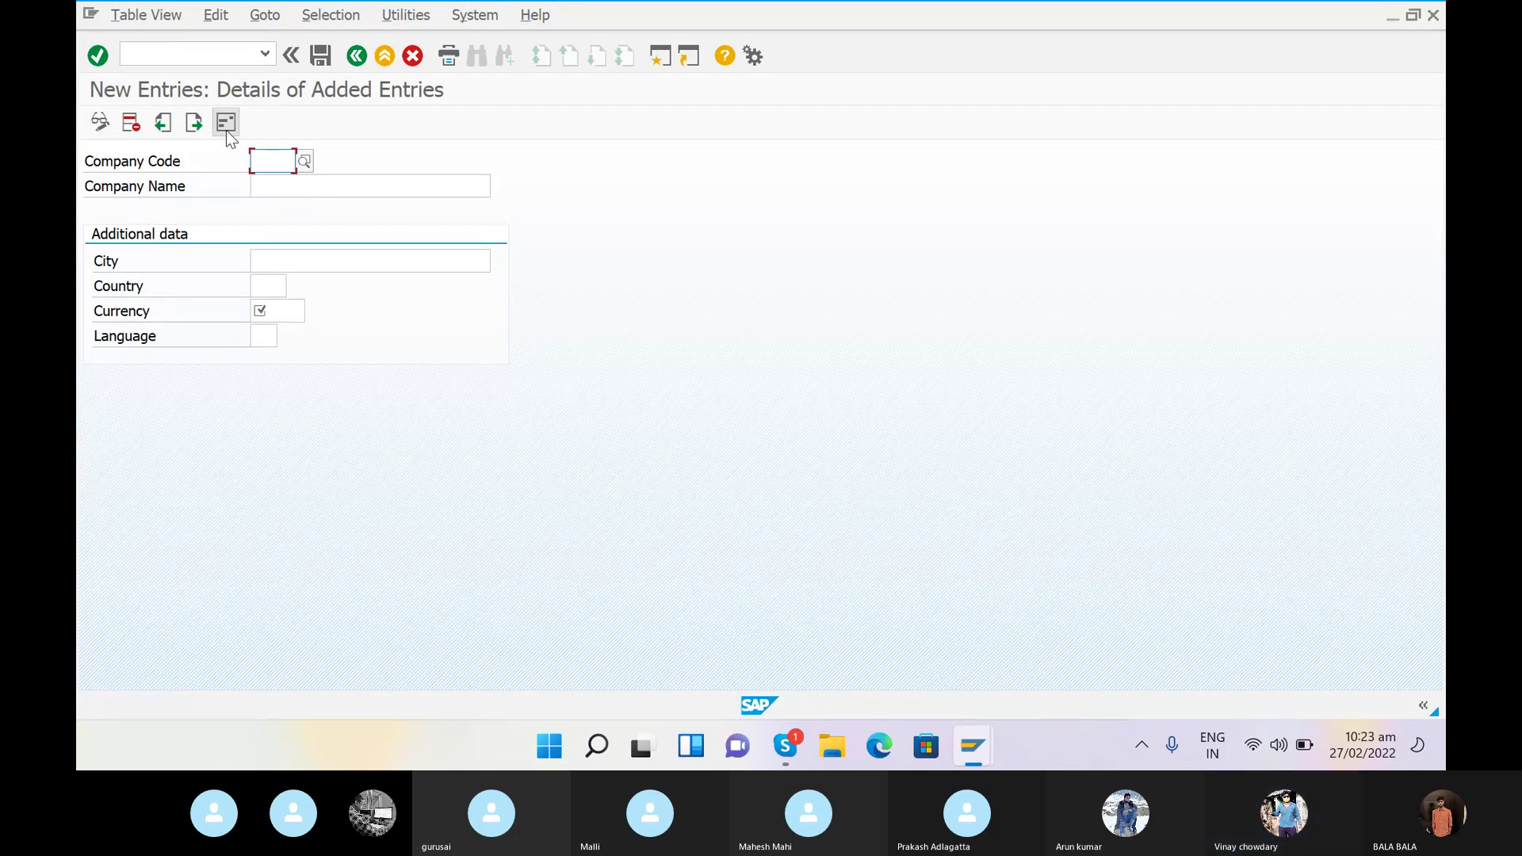
{"action": "type", "text": "SRINU"}
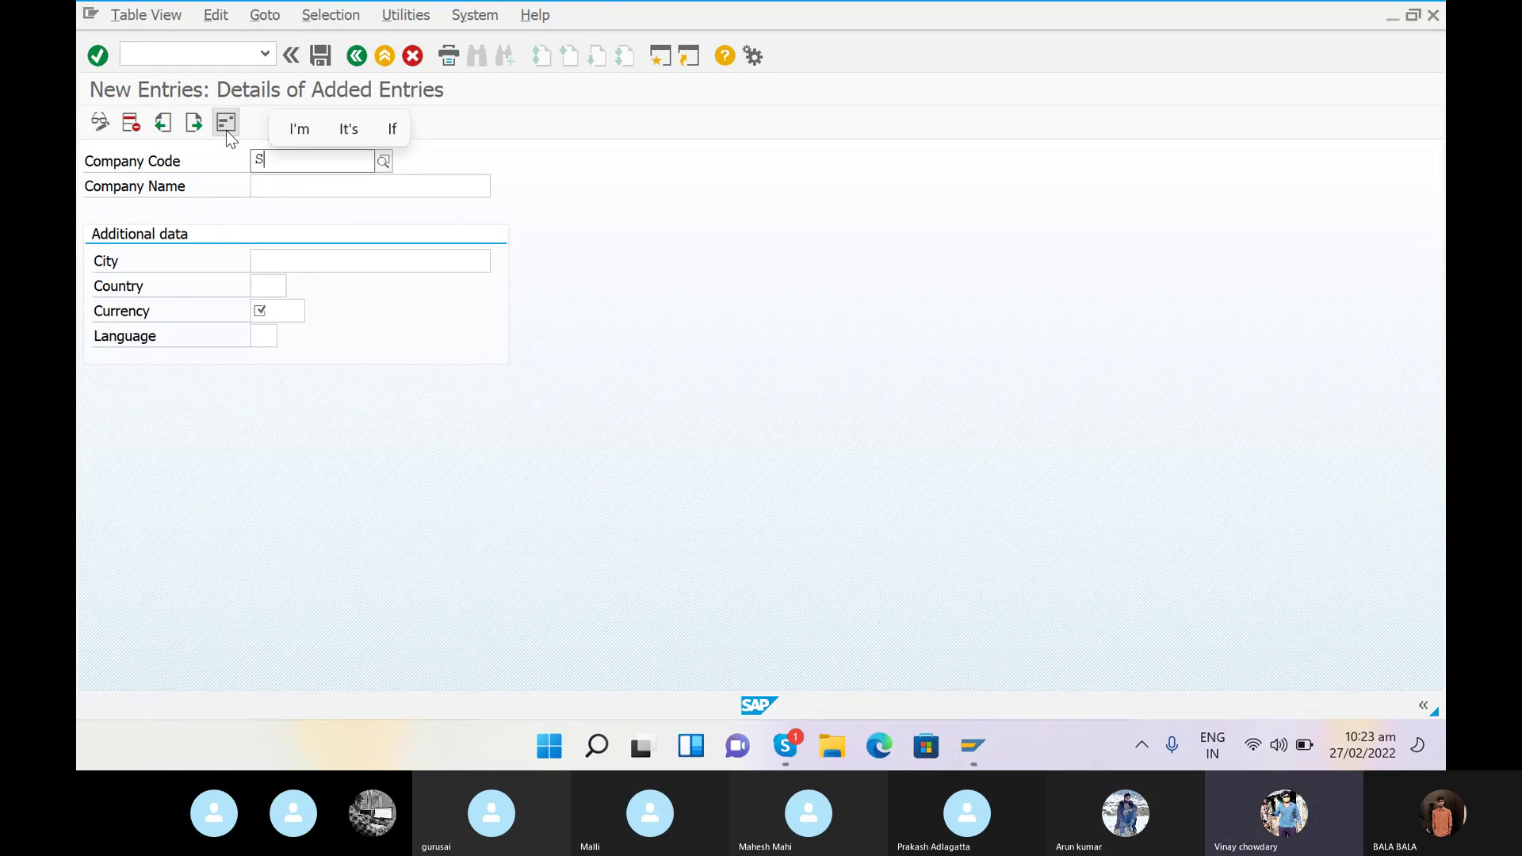
{"action": "key", "text": "BackSpace"}
{"action": "key", "text": "BackSpace"}
{"action": "key", "text": "BackSpace"}
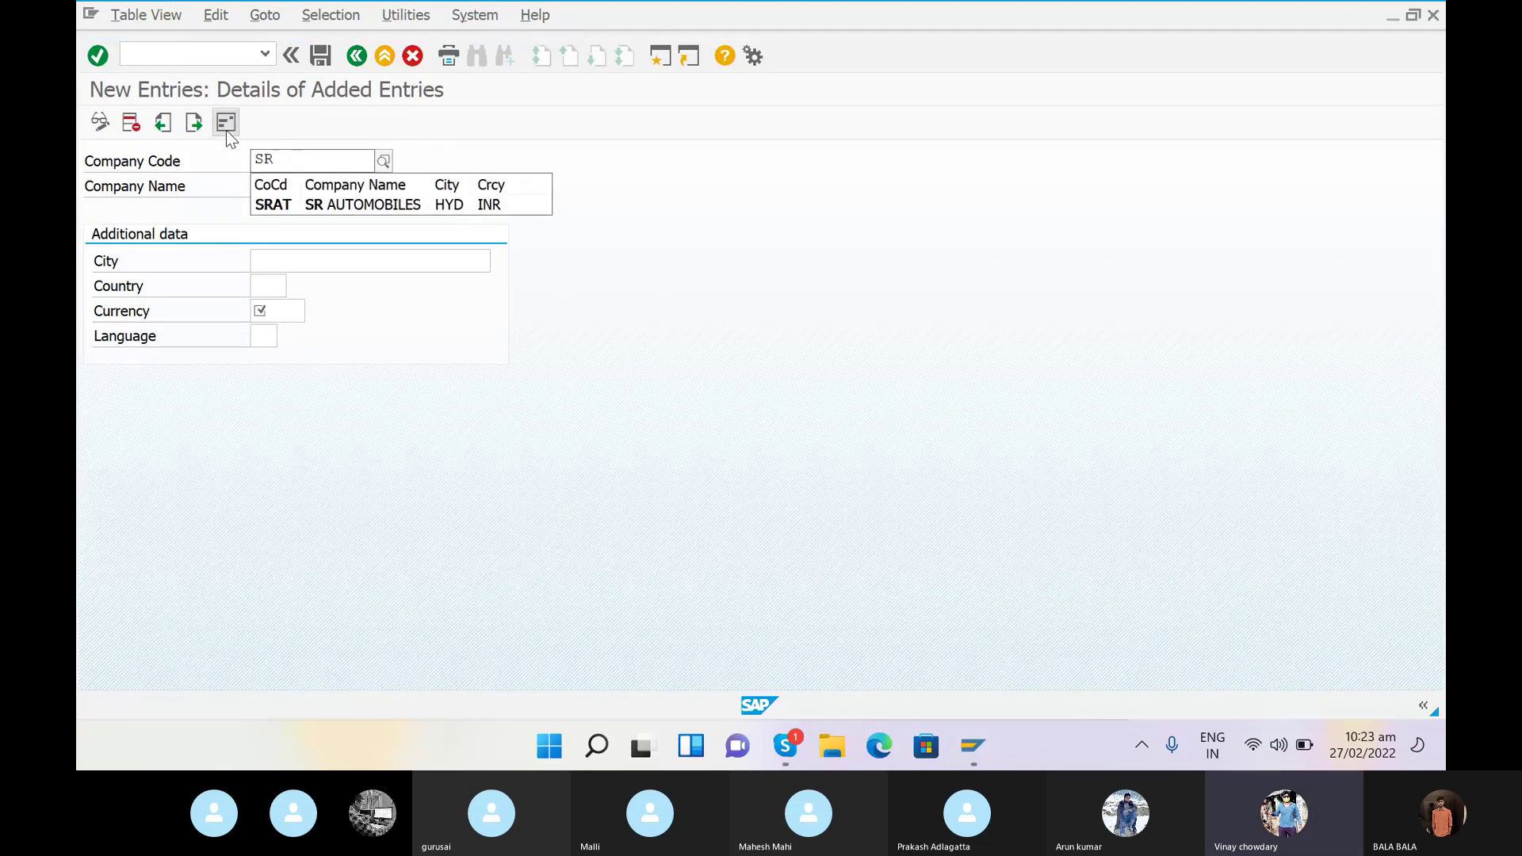
{"action": "type", "text": "AN"}
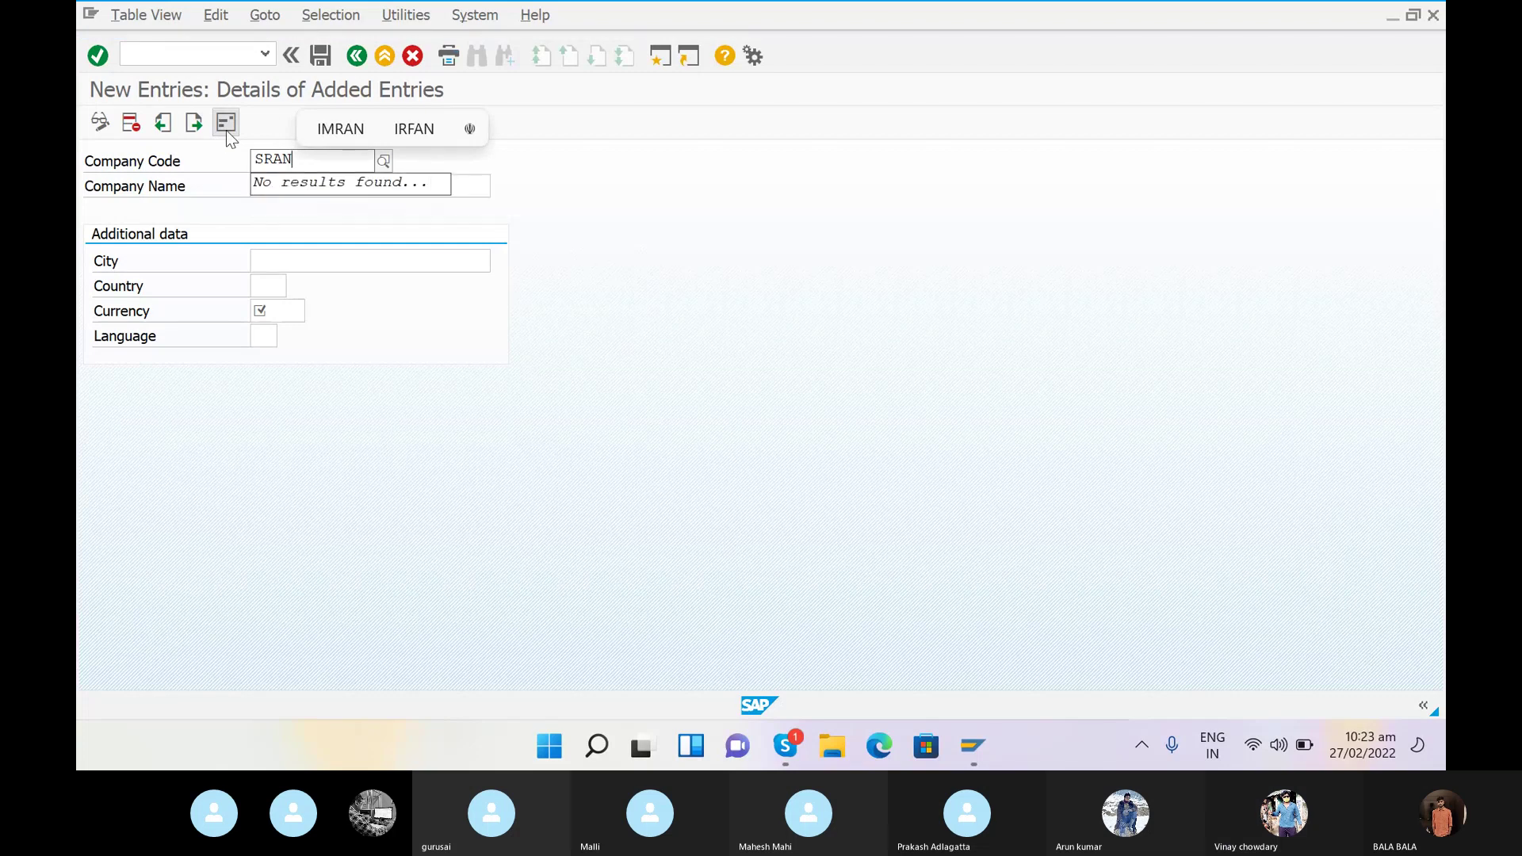
{"action": "left_click", "coordinate": [265, 212]}
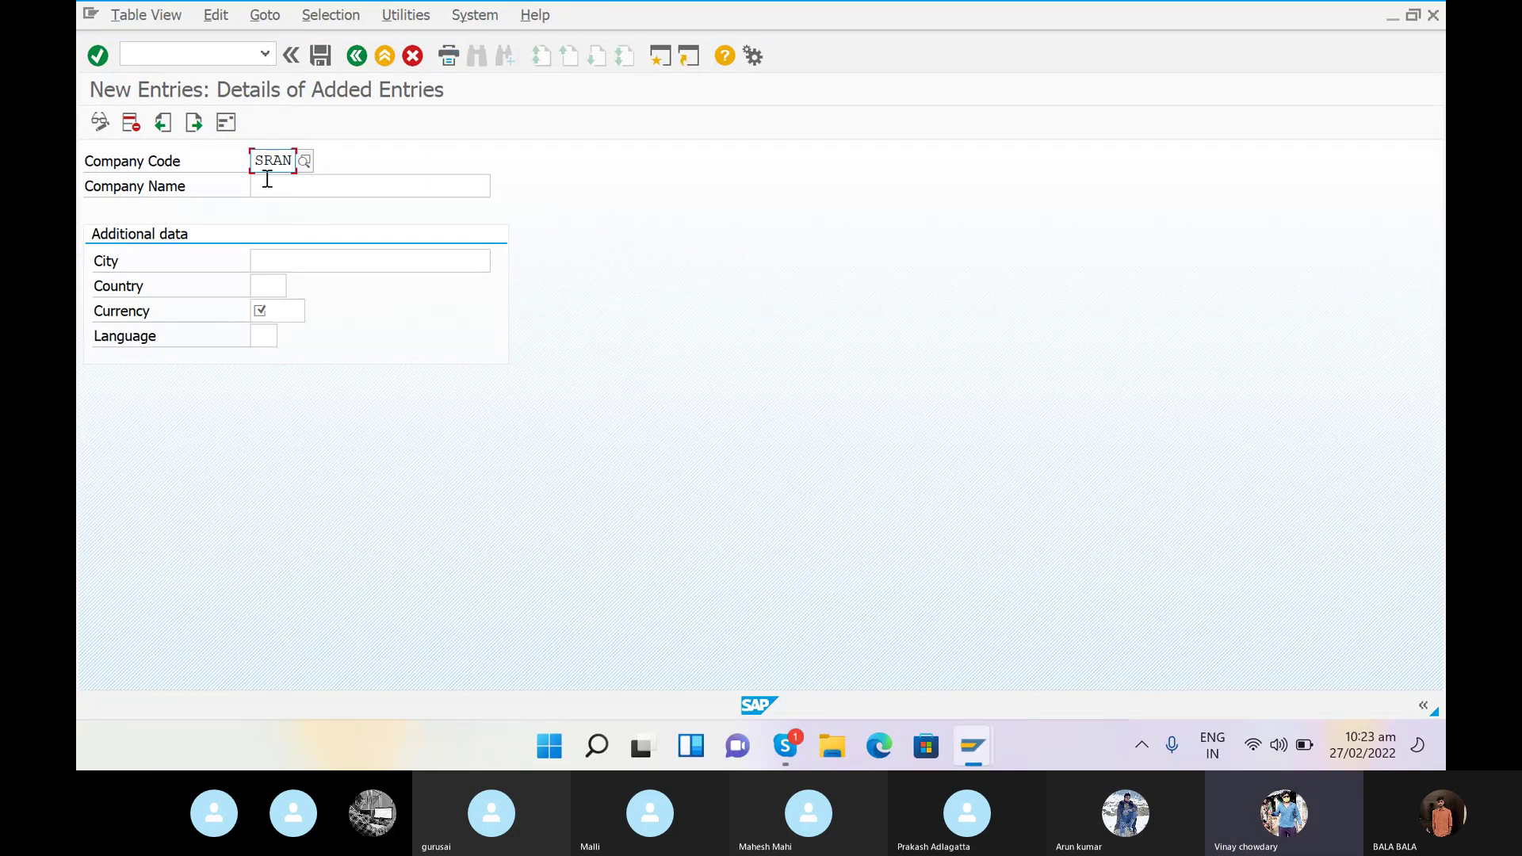
{"action": "left_click", "coordinate": [268, 181]}
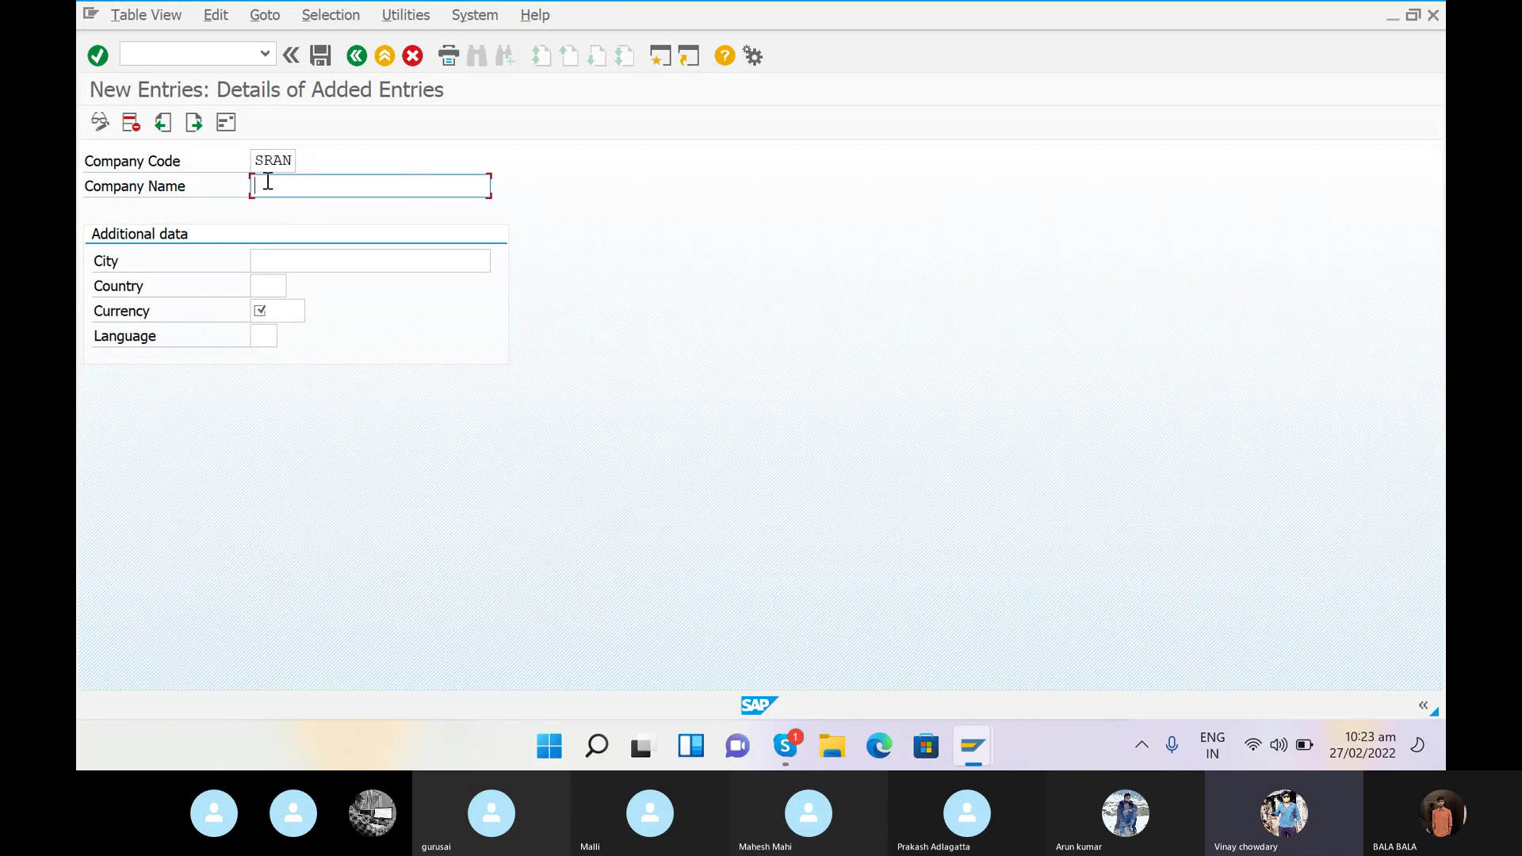
{"action": "type", "text": "SRINU"}
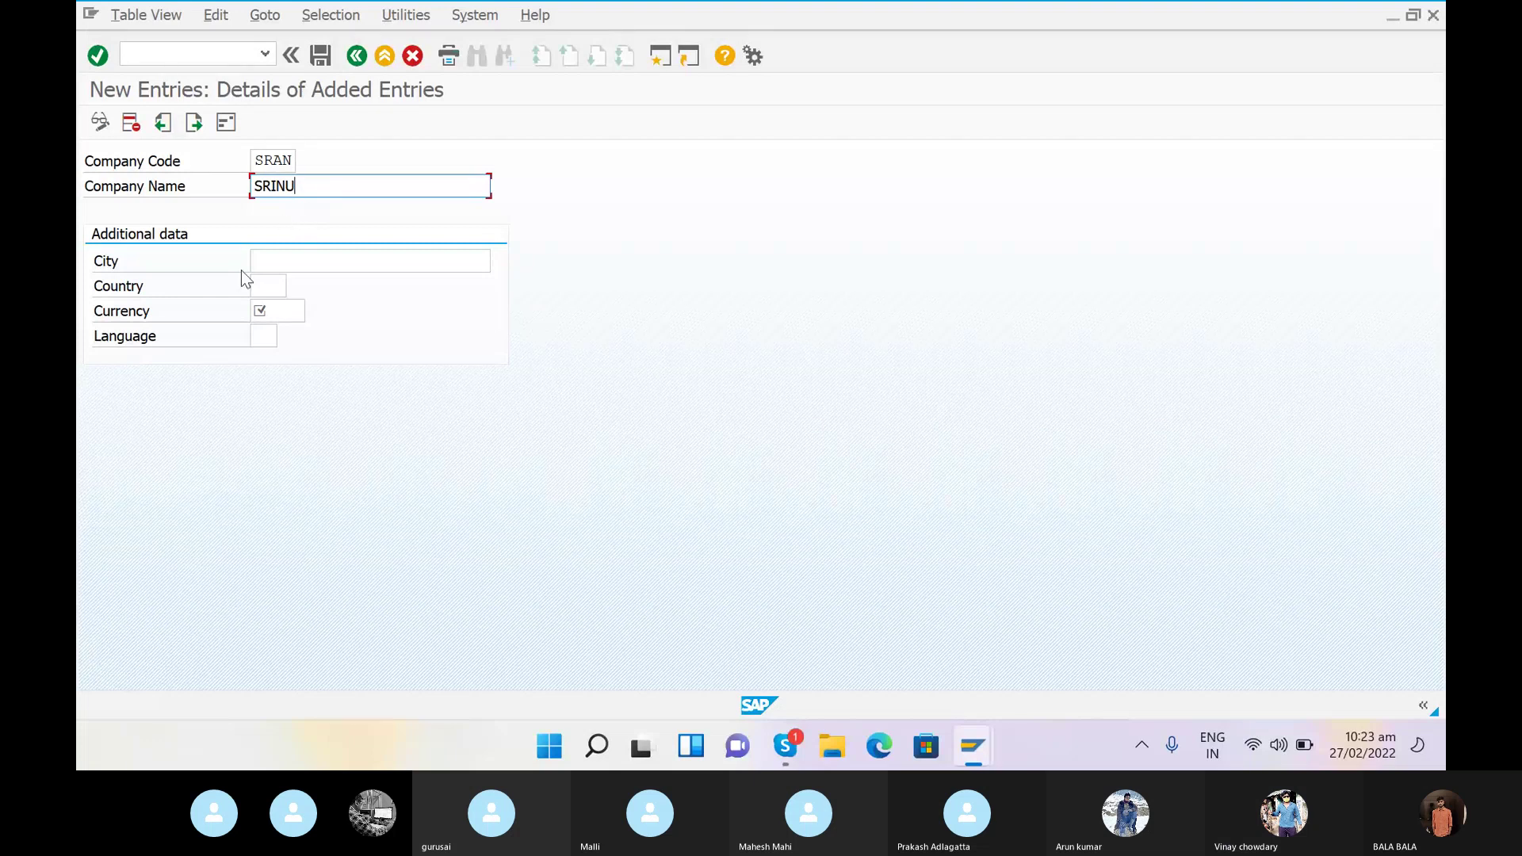
- Enter city BANGALORE, country IN, currency INR and language EN
{"action": "left_click", "coordinate": [279, 264]}
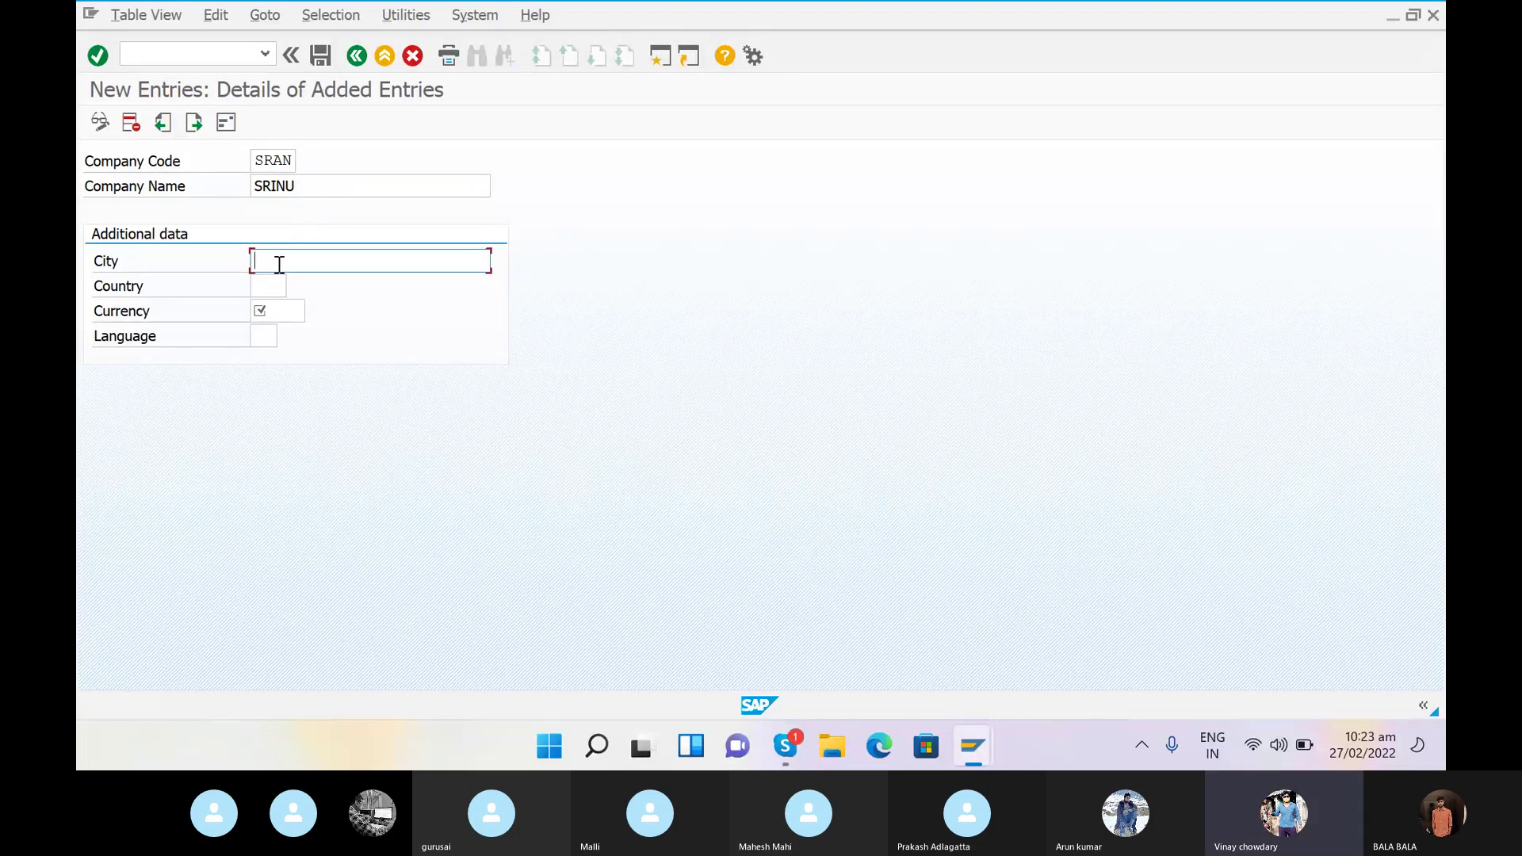
{"action": "type", "text": "BANGALORE"}
{"action": "left_click", "coordinate": [271, 288]}
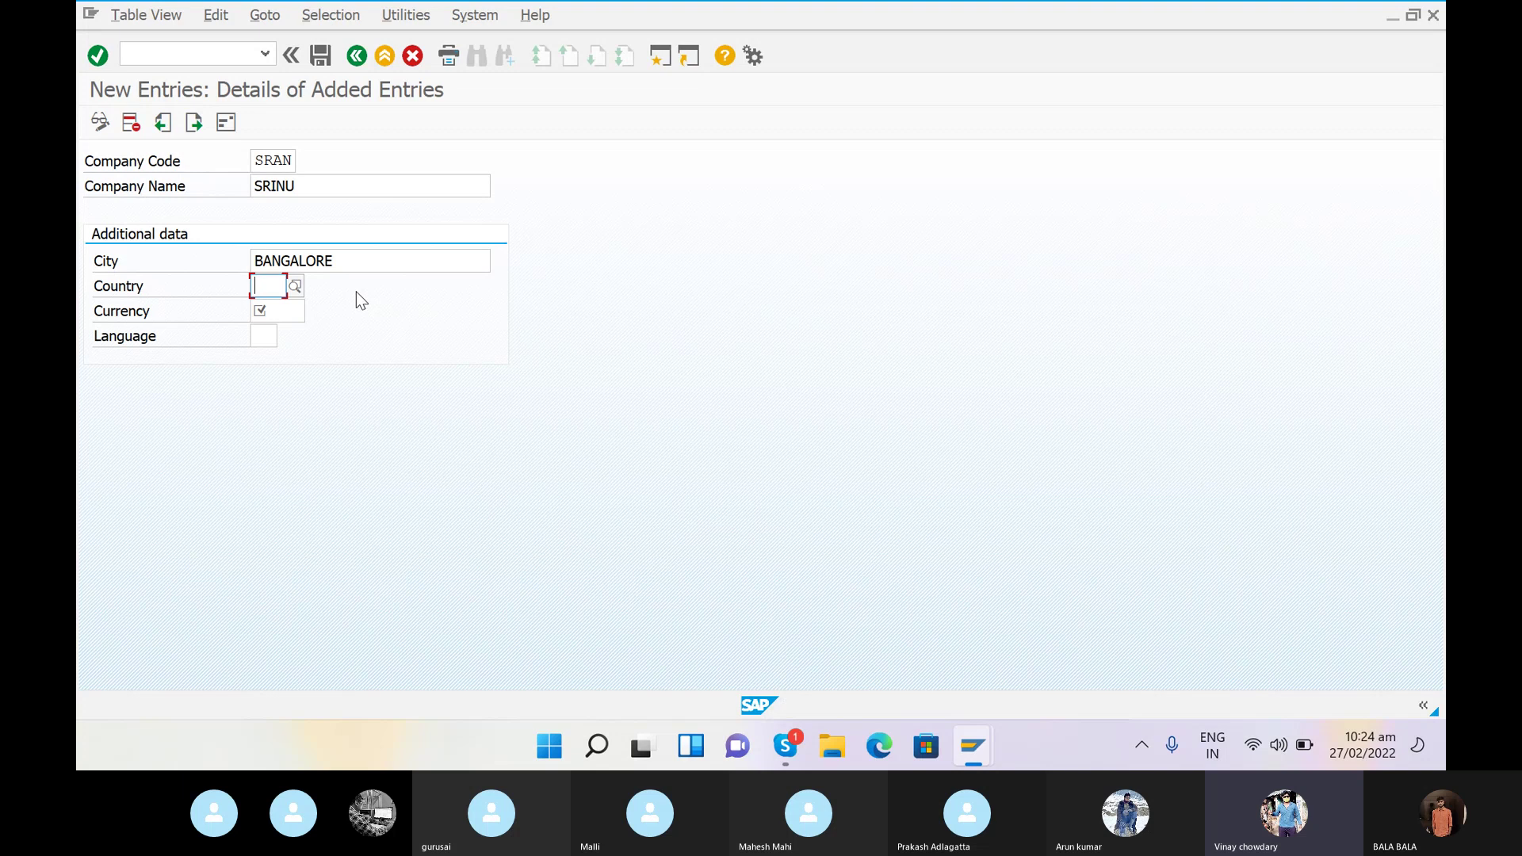
{"action": "type", "text": "IN"}
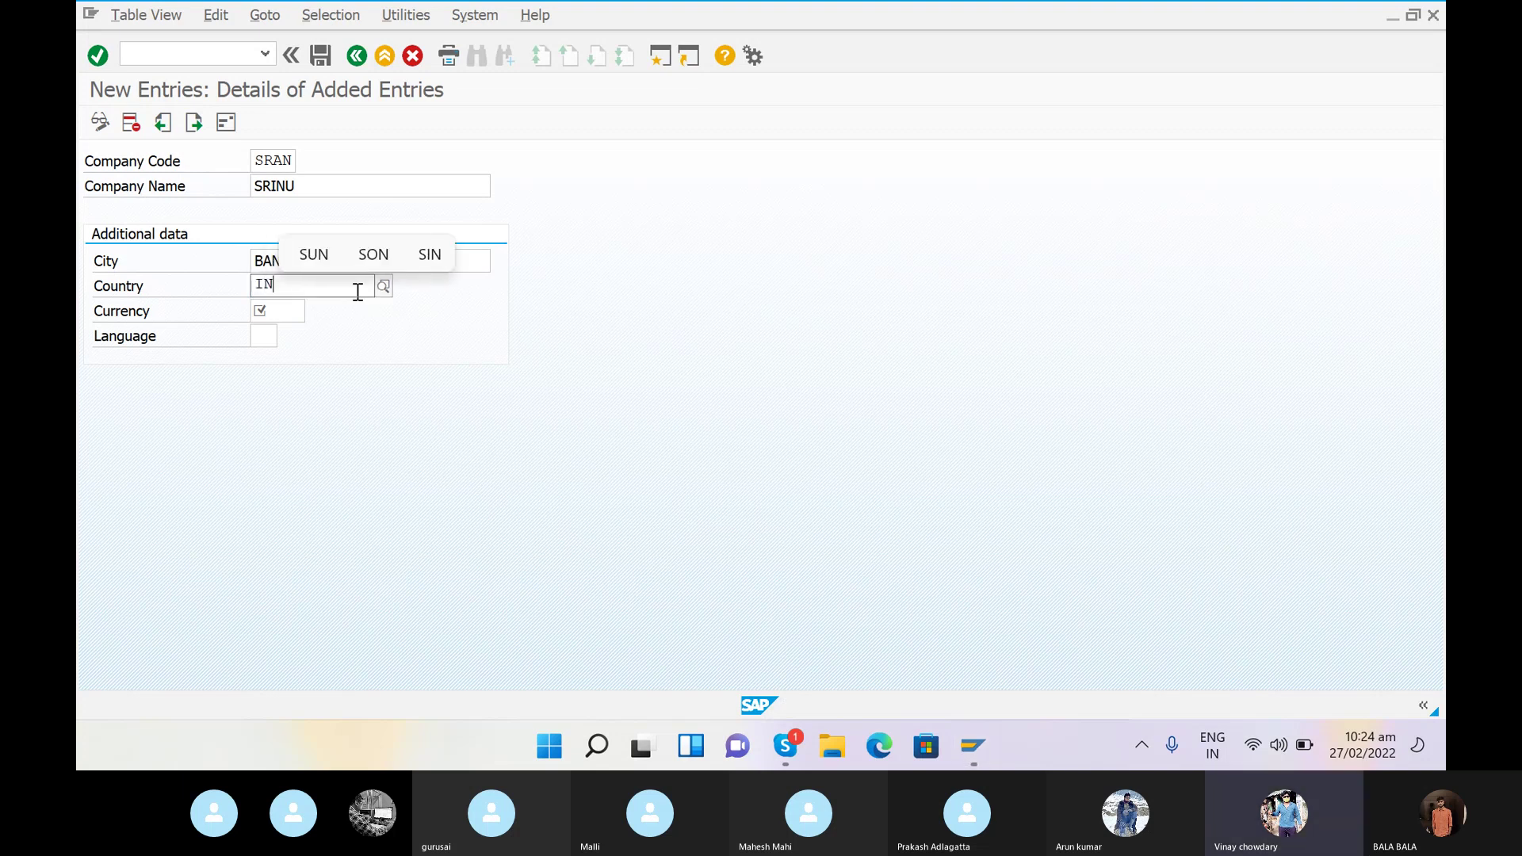
{"action": "left_click", "coordinate": [291, 336]}
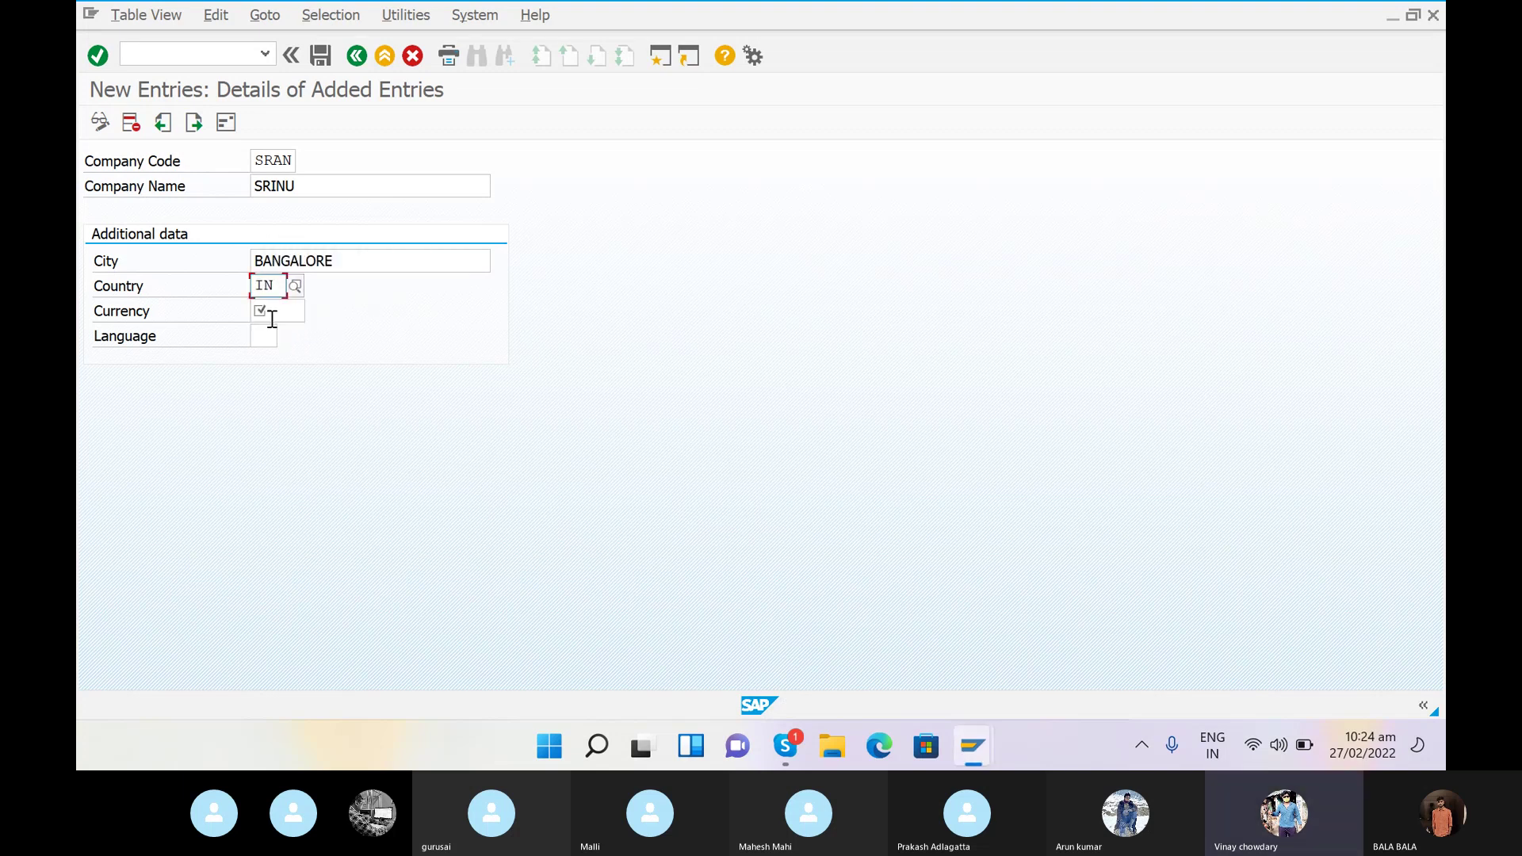
{"action": "left_click", "coordinate": [278, 312]}
{"action": "type", "text": "INR"}
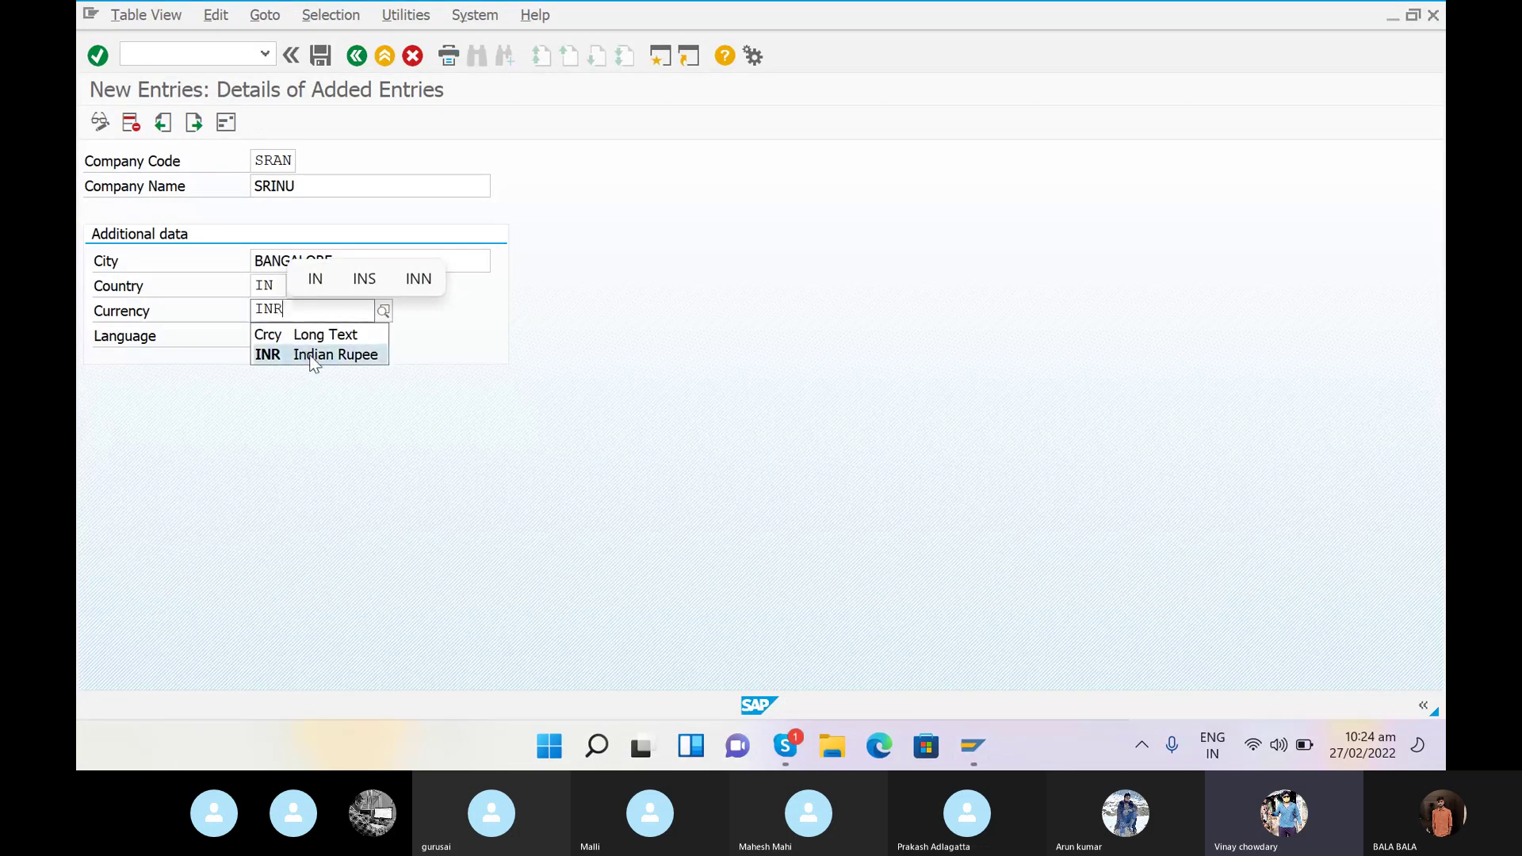
{"action": "left_click", "coordinate": [308, 355]}
{"action": "left_click", "coordinate": [265, 336]}
{"action": "type", "text": "EN"}
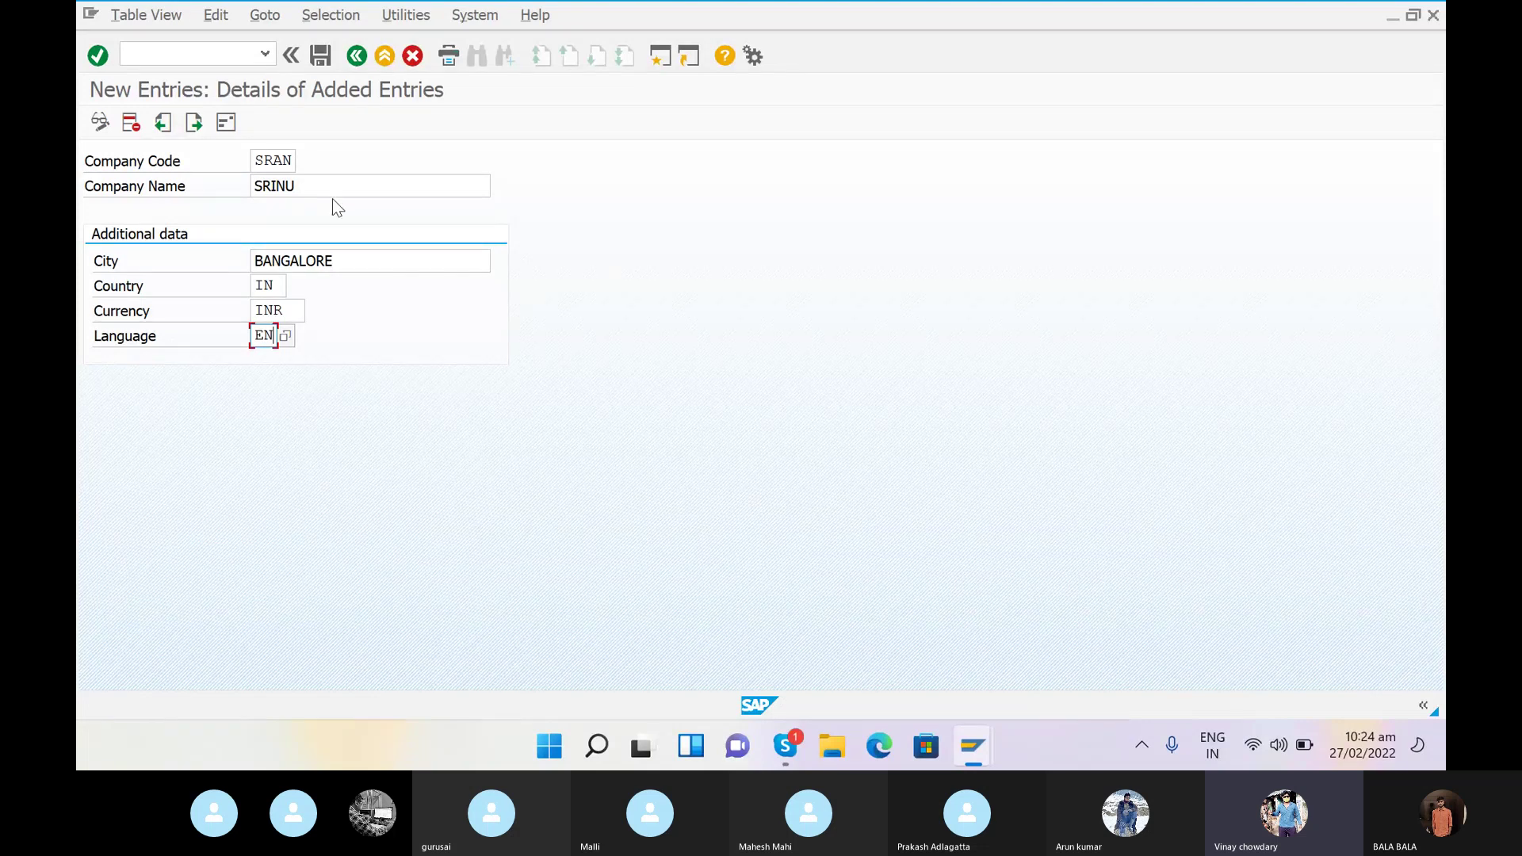
- Save the entry and give the address title Company and name SRINU GROUP OF COMPANY
{"action": "left_click", "coordinate": [321, 61]}
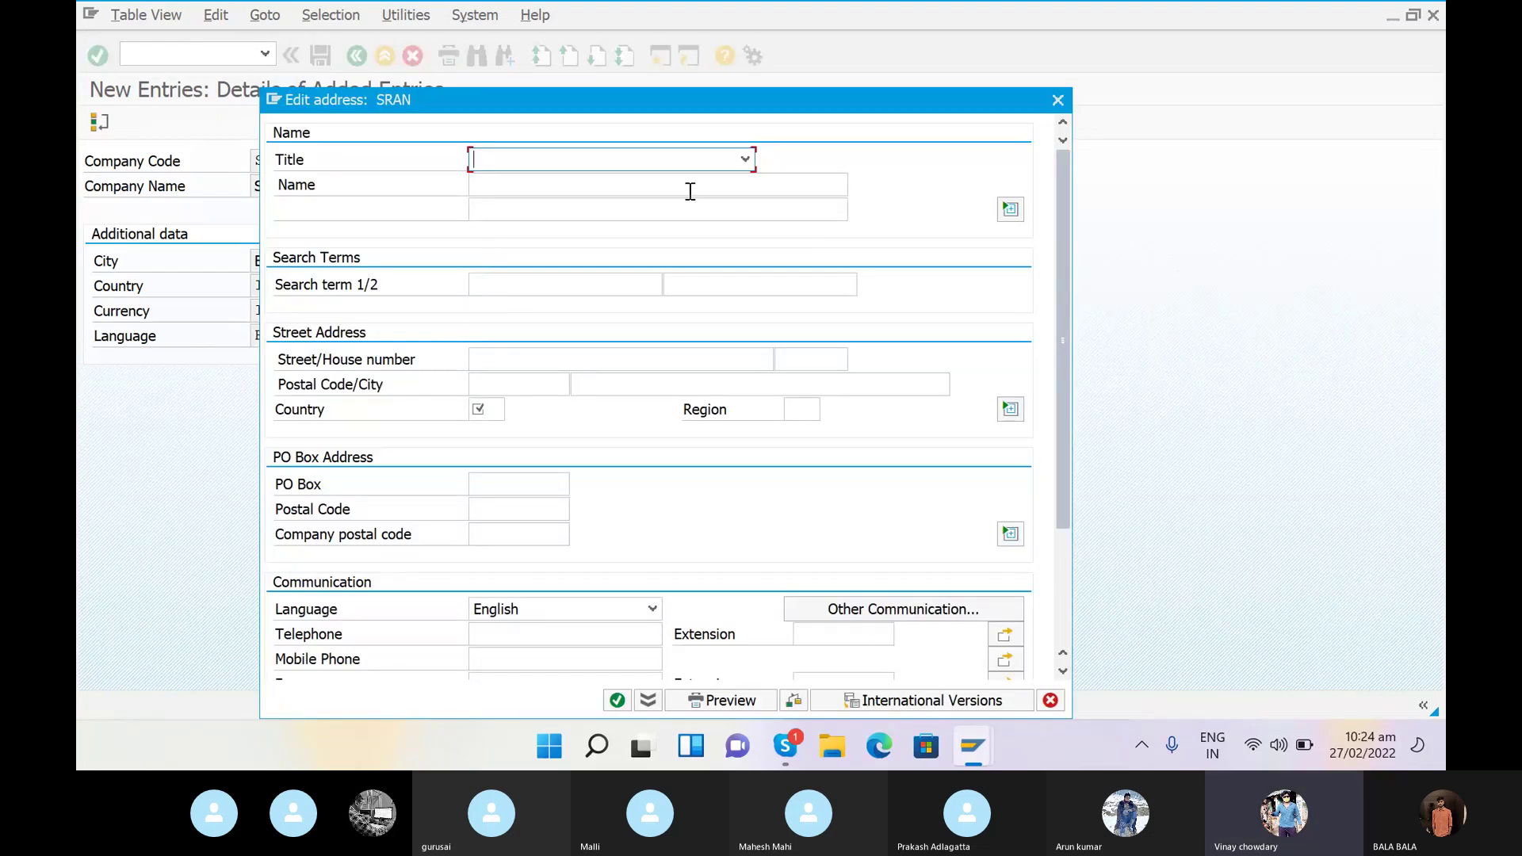
{"action": "left_click", "coordinate": [744, 159]}
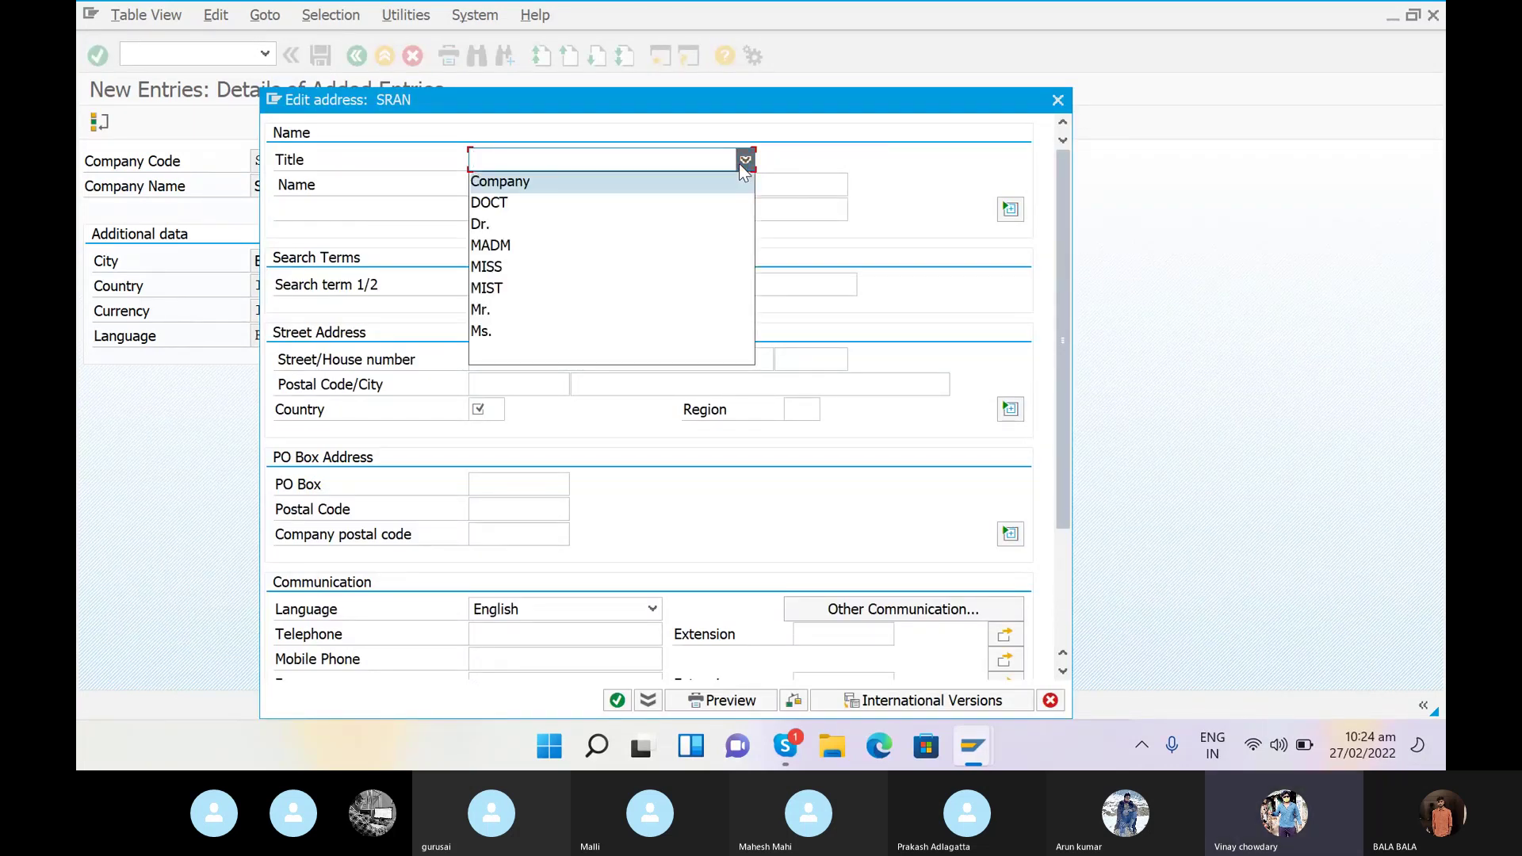
{"action": "left_click", "coordinate": [545, 182]}
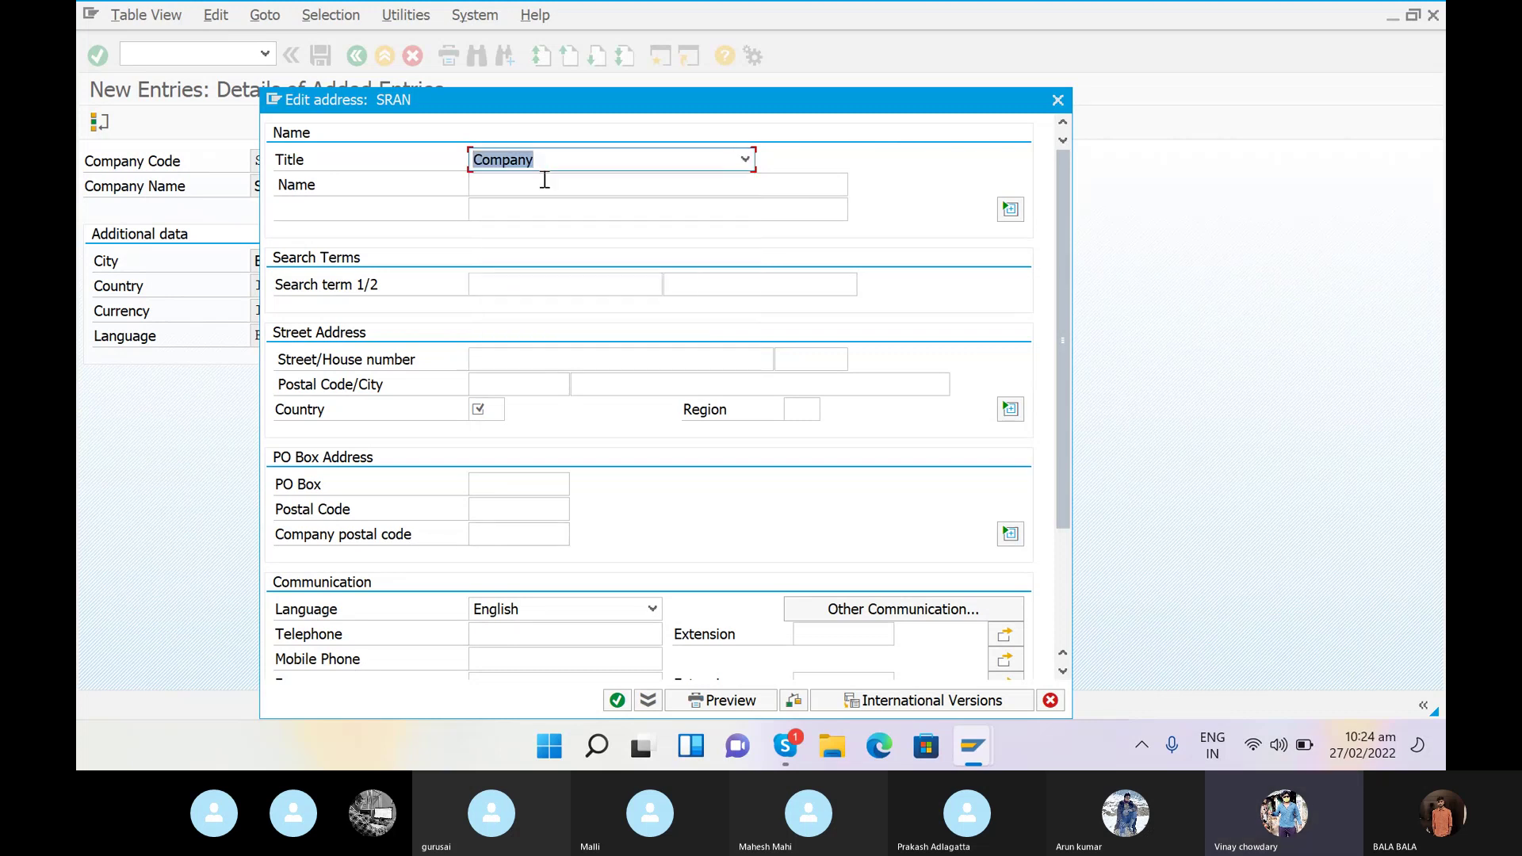
{"action": "left_click", "coordinate": [521, 187]}
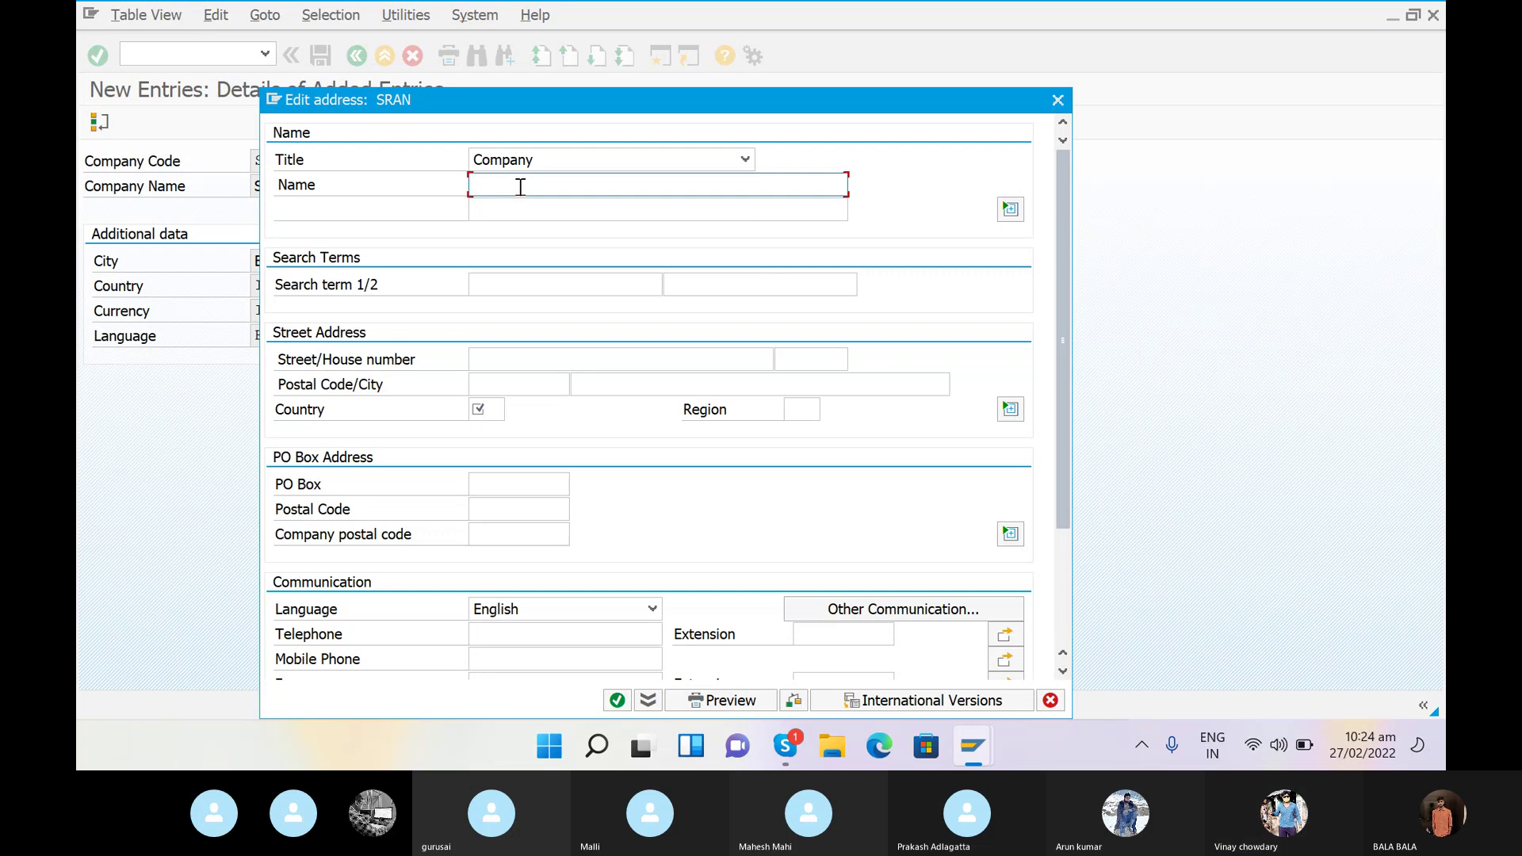
{"action": "type", "text": "SRINU"}
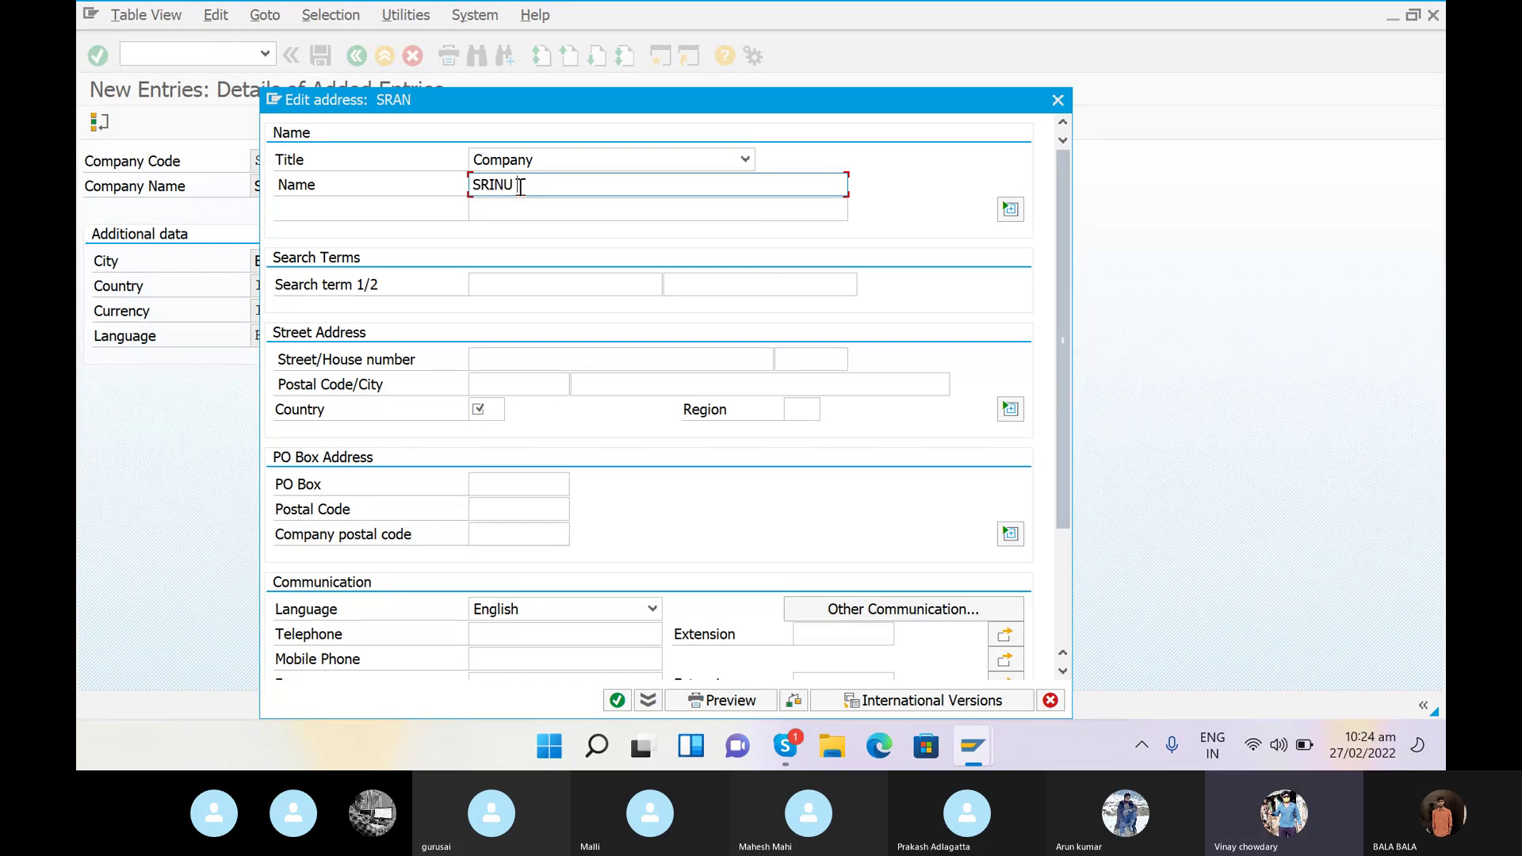
{"action": "type", "text": " SRI"}
{"action": "key", "text": "BackSpace"}
{"action": "type", "text": "OUP OF COMPANY"}
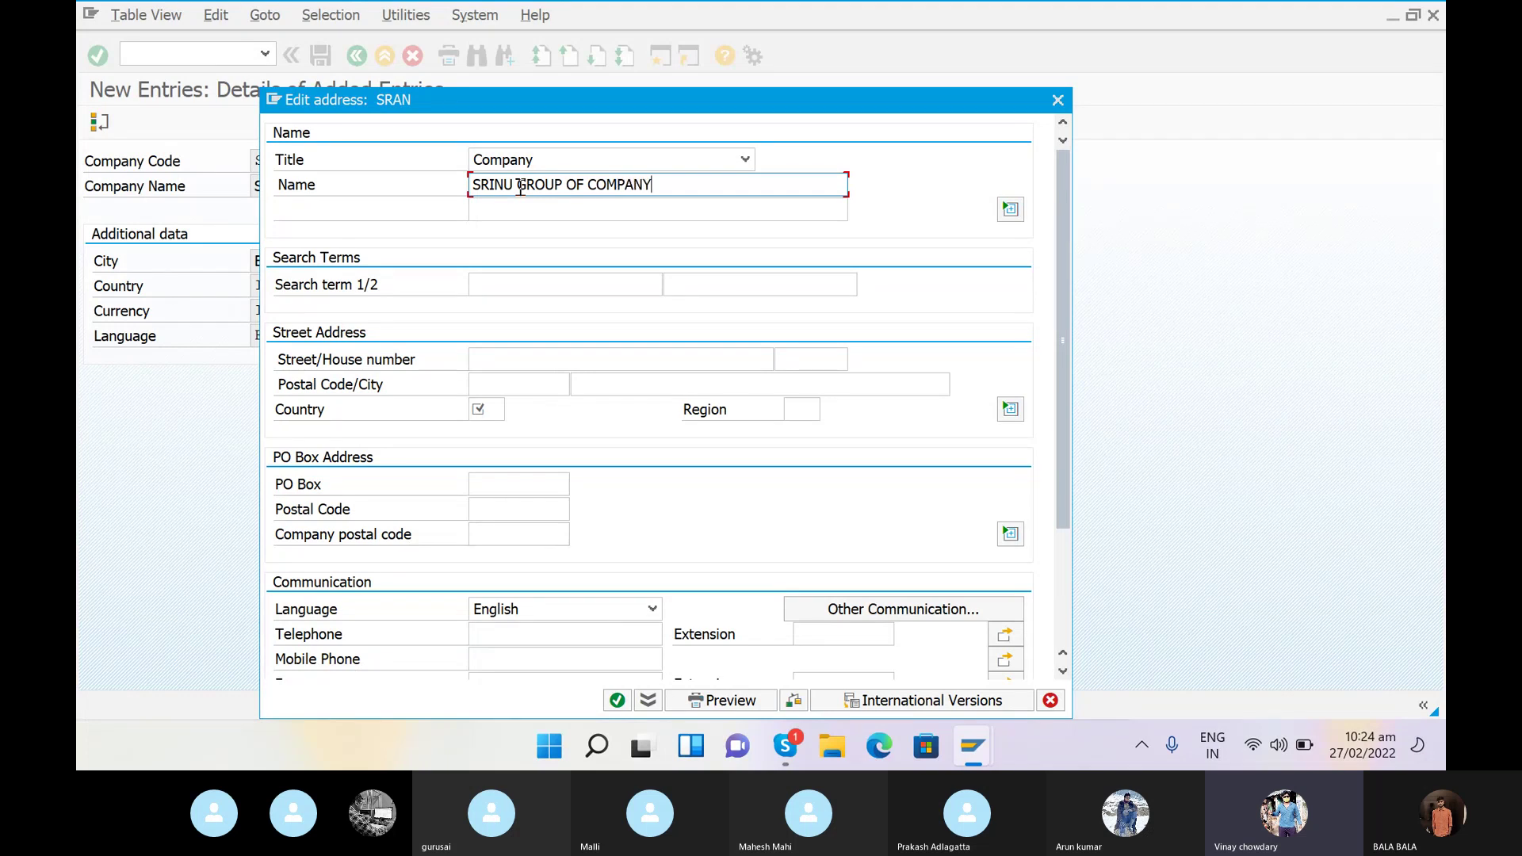
{"action": "key", "text": "BackSpace"}
{"action": "type", "text": "Y"}
{"action": "left_click", "coordinate": [512, 361]}
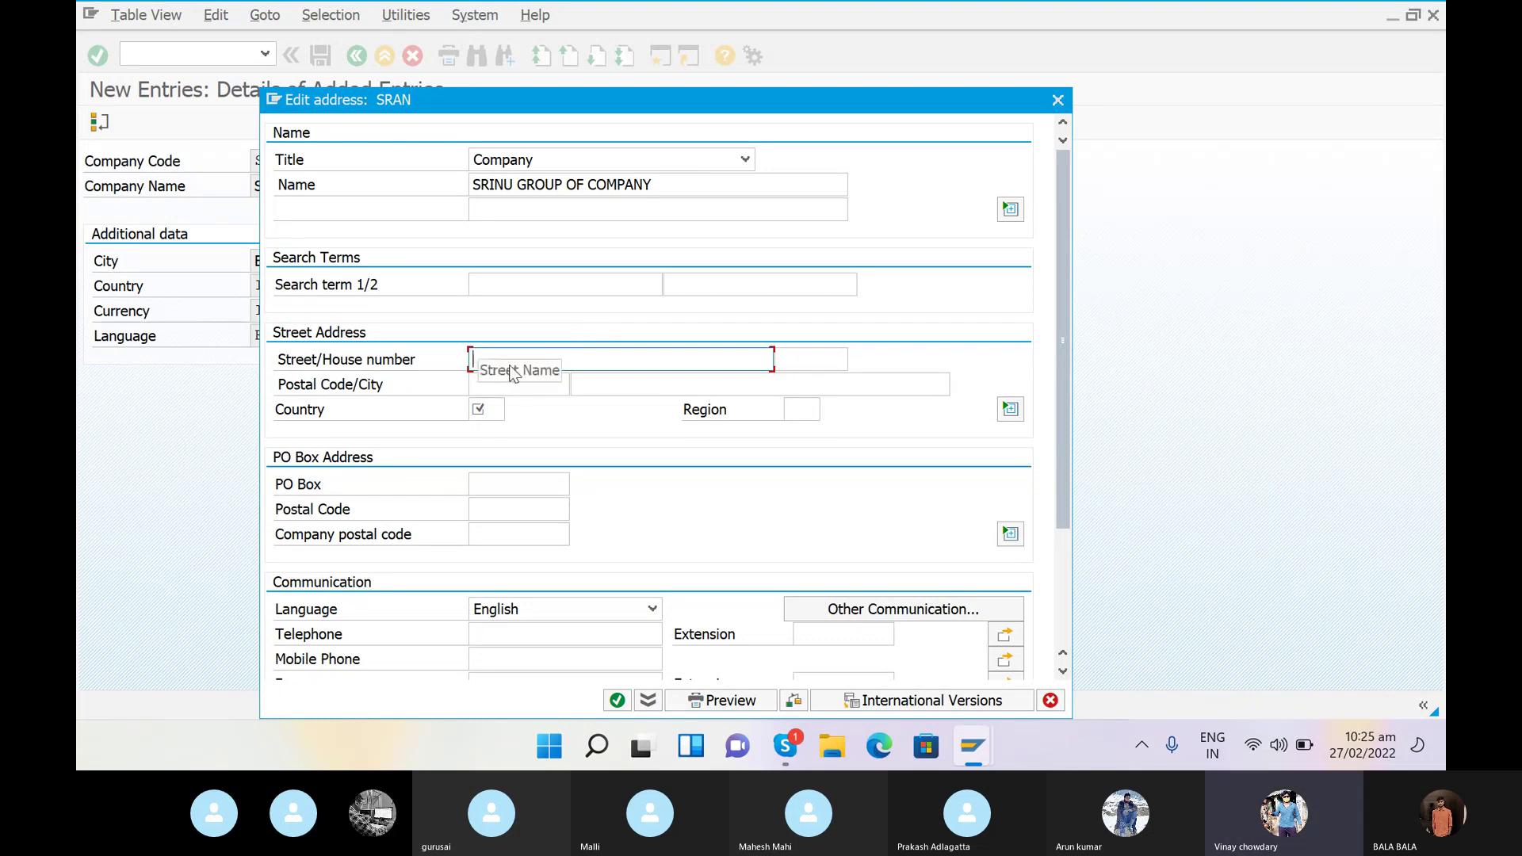
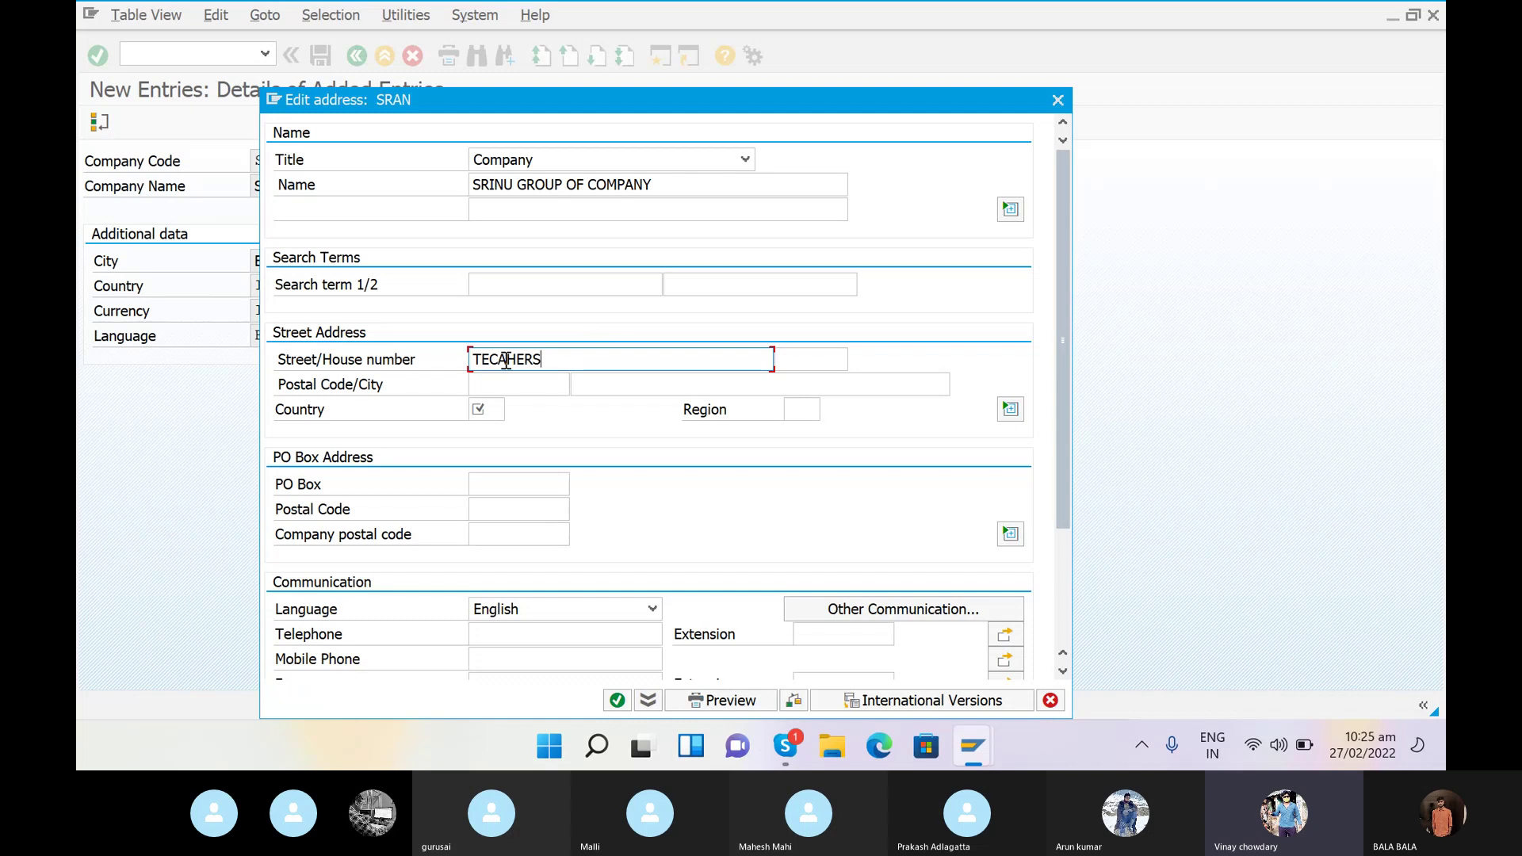
{"action": "left_click", "coordinate": [803, 360]}
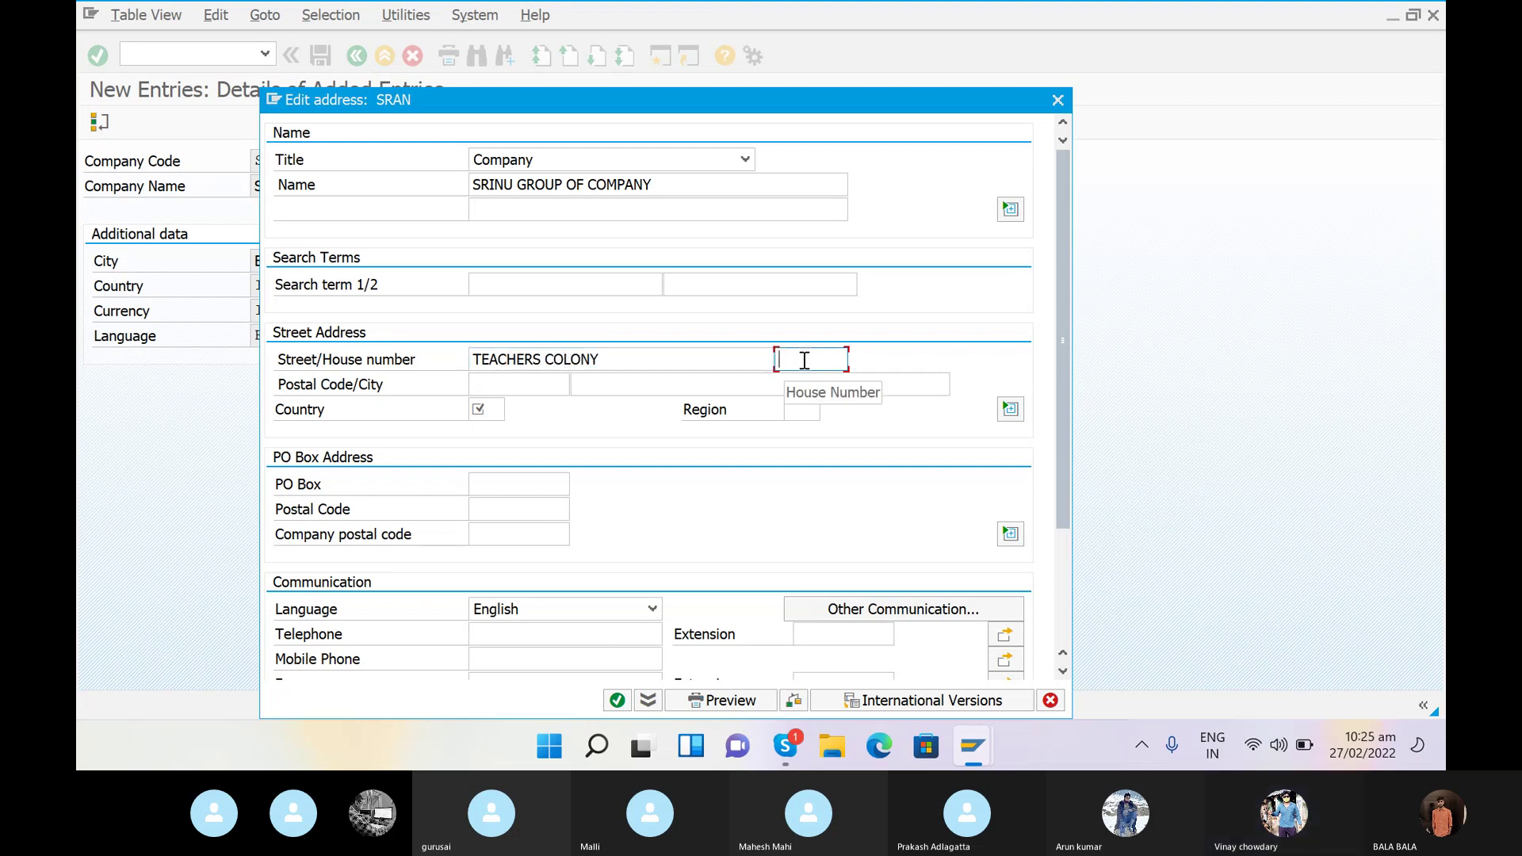
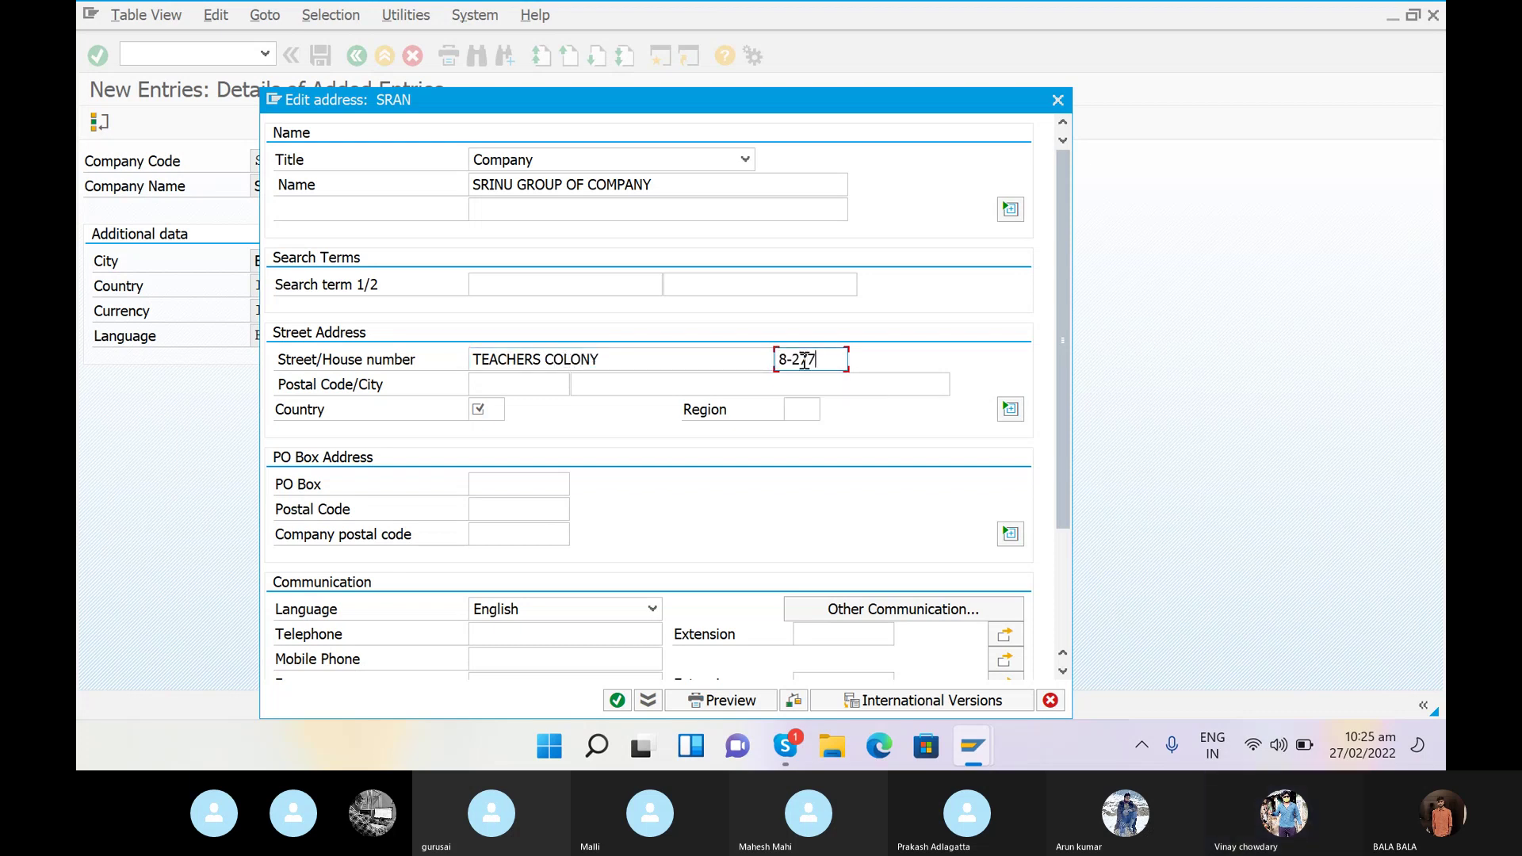
{"action": "left_click", "coordinate": [518, 387]}
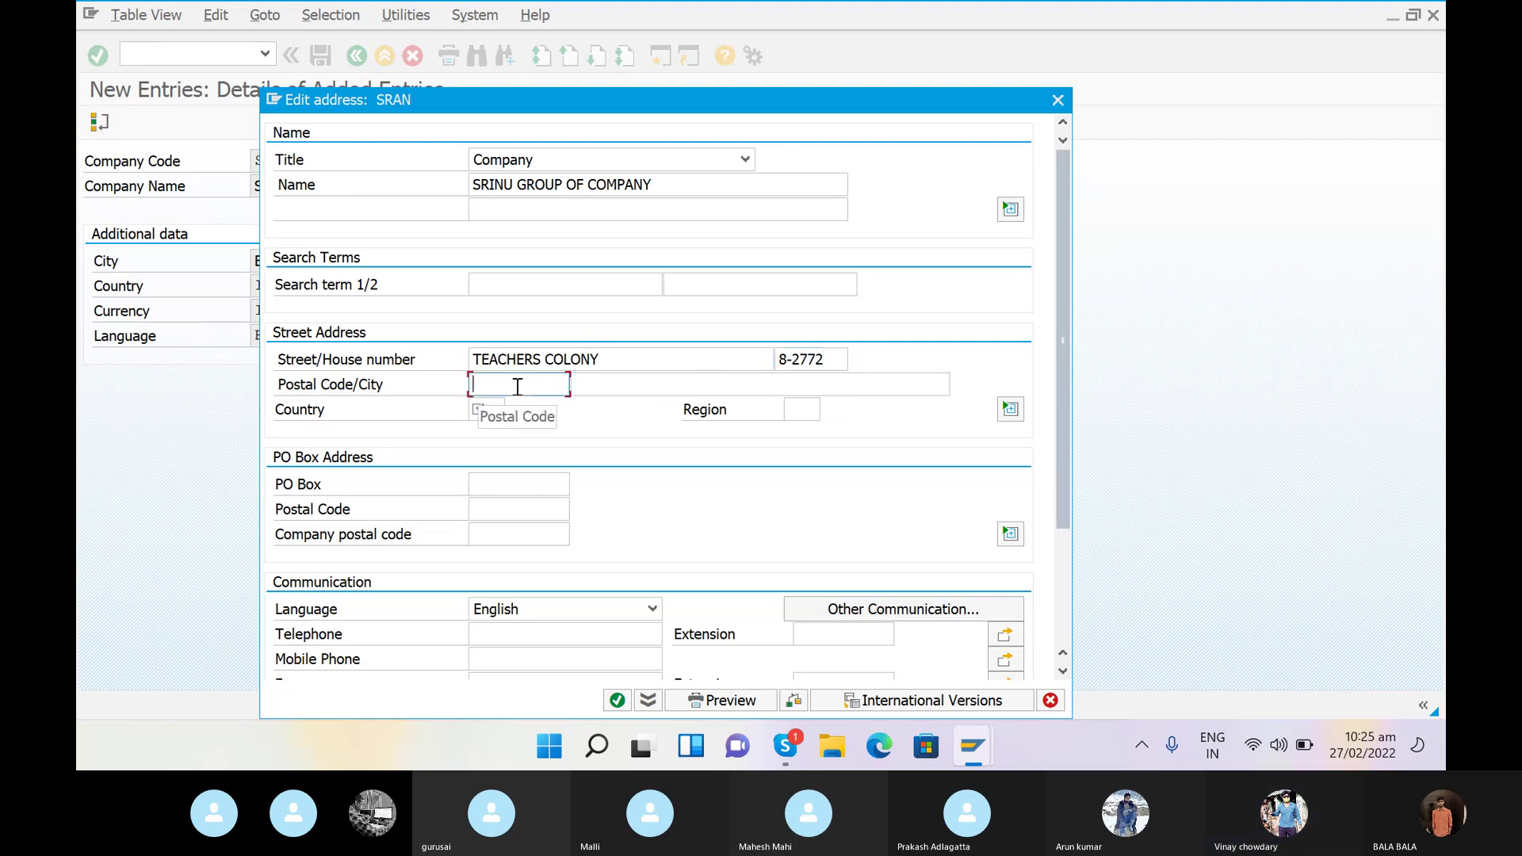
{"action": "type", "text": "560045"}
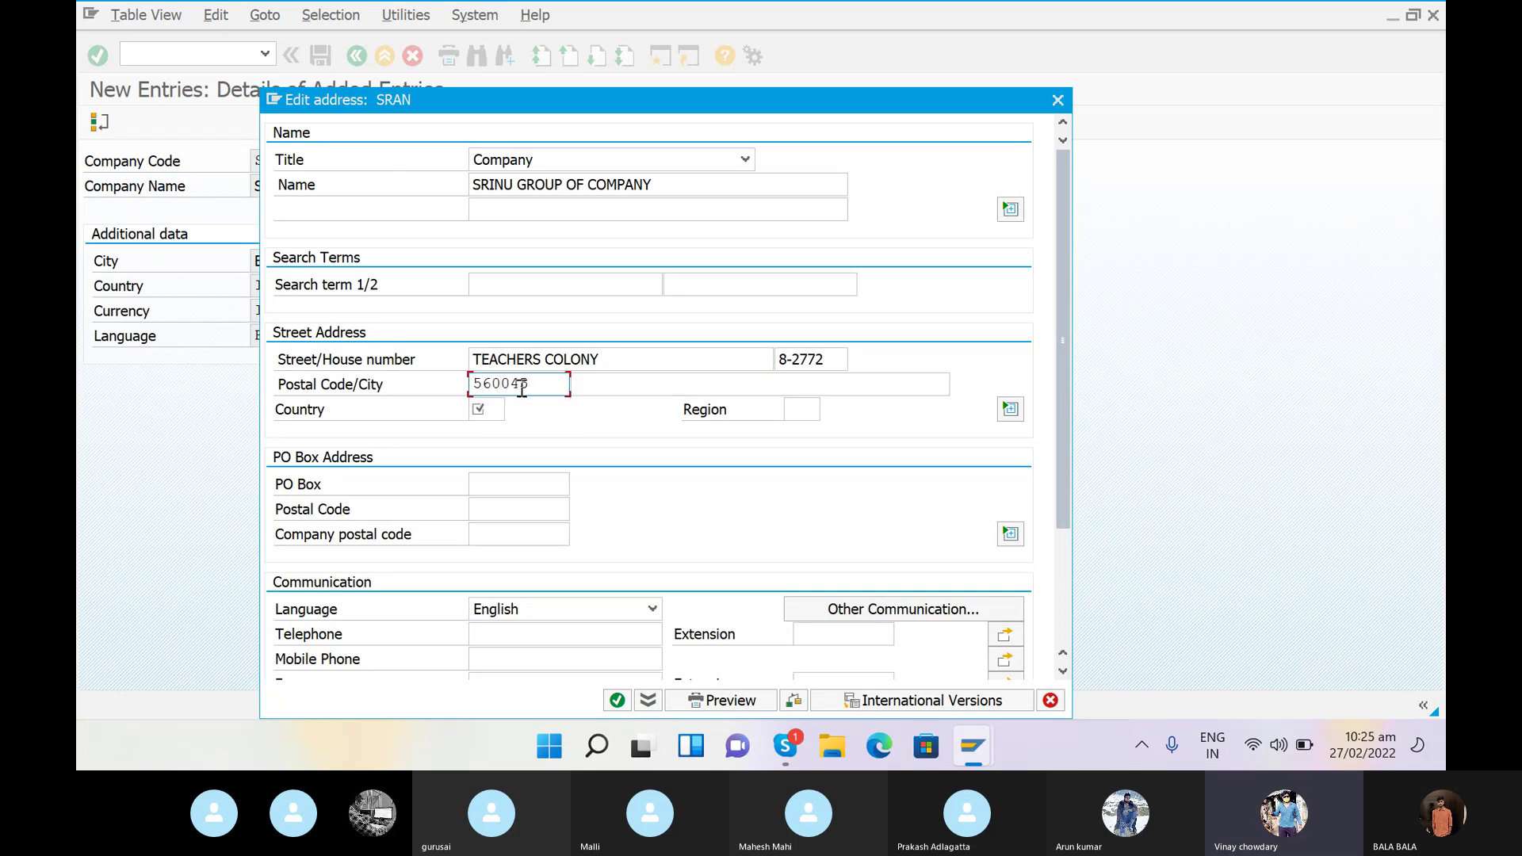
- Set address city BANGALORE, country IN and region 10 (Karnataka) from the region list
{"action": "left_click", "coordinate": [564, 405]}
{"action": "type", "text": "BANGALORE"}
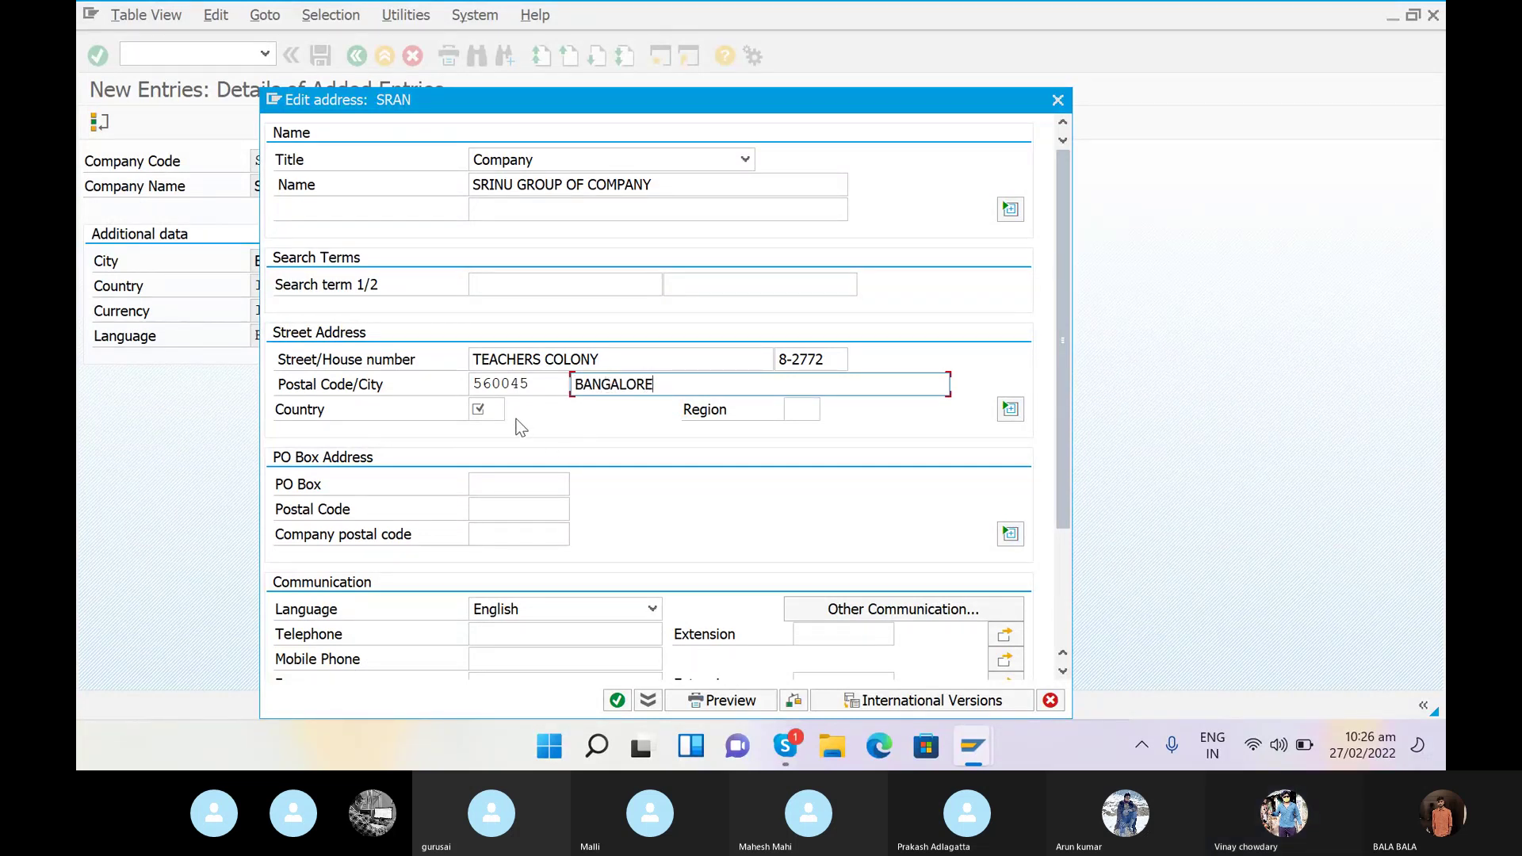
{"action": "left_click", "coordinate": [486, 408]}
{"action": "type", "text": "IN"}
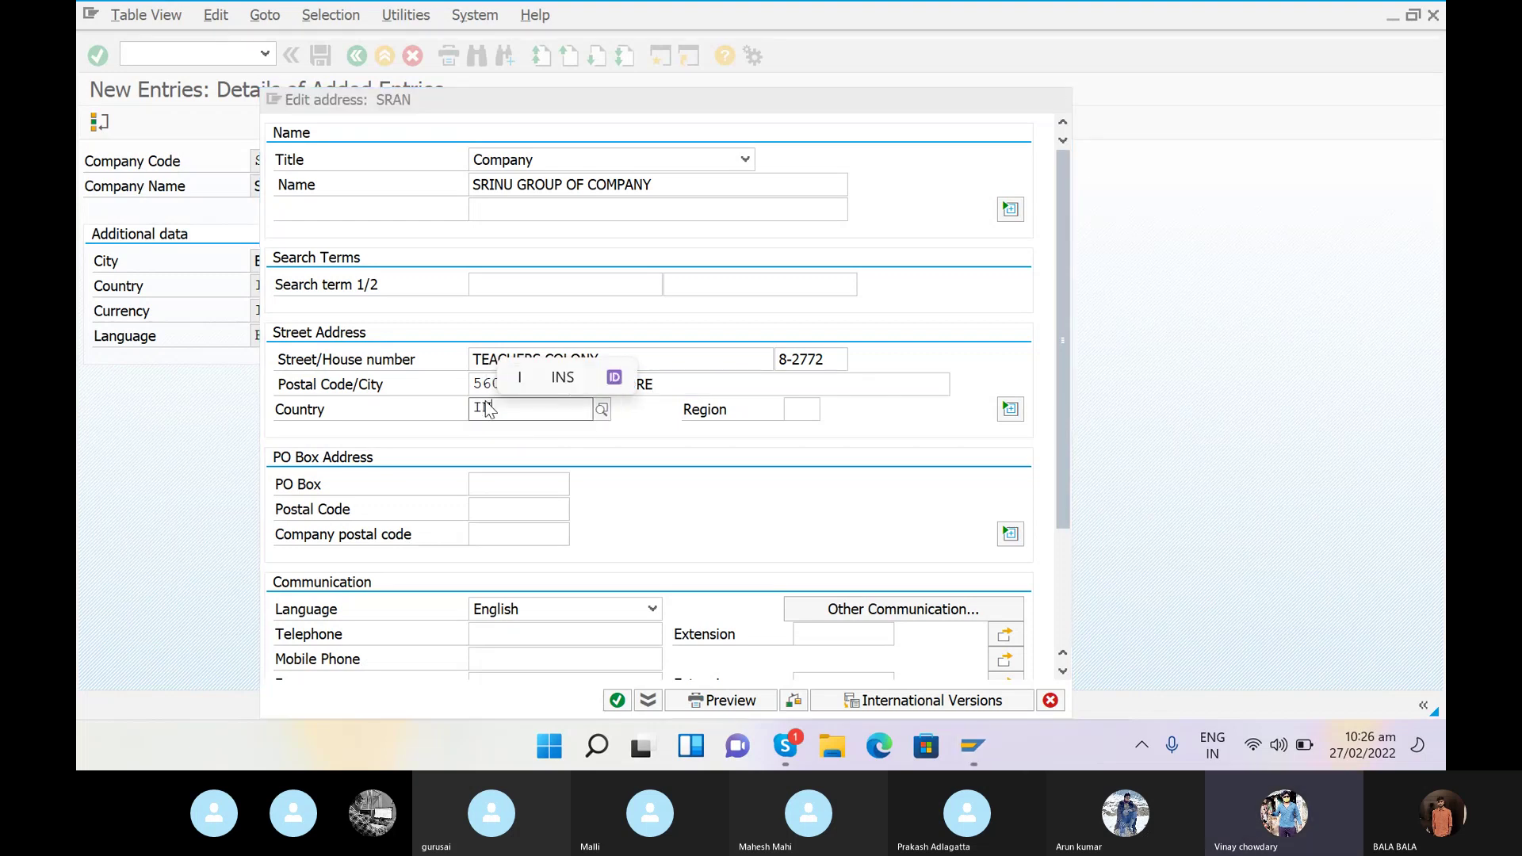
{"action": "left_click", "coordinate": [529, 454]}
{"action": "left_click", "coordinate": [809, 409]}
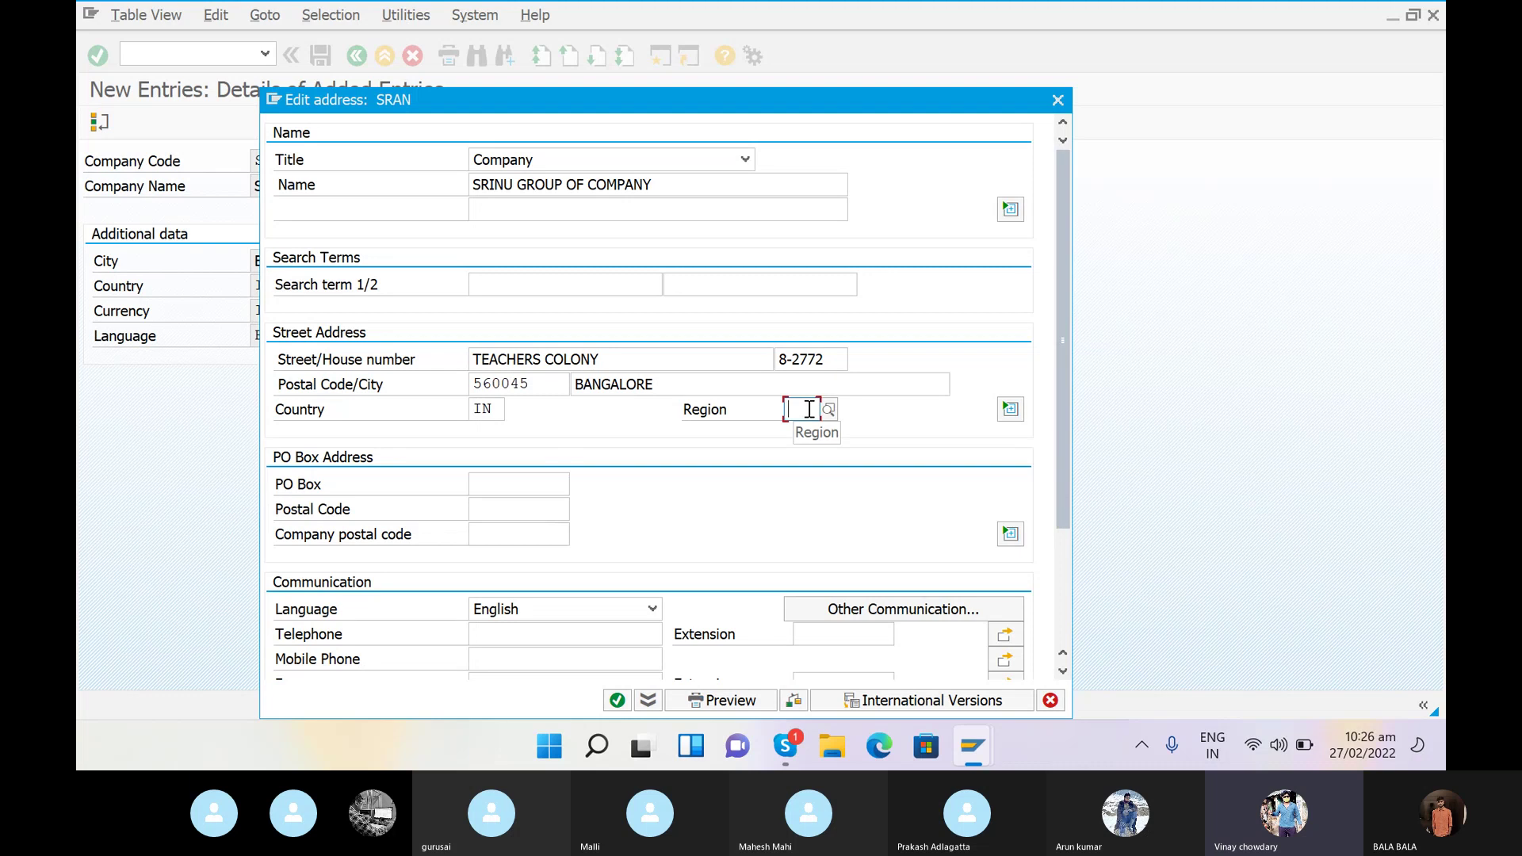
{"action": "type", "text": "01"}
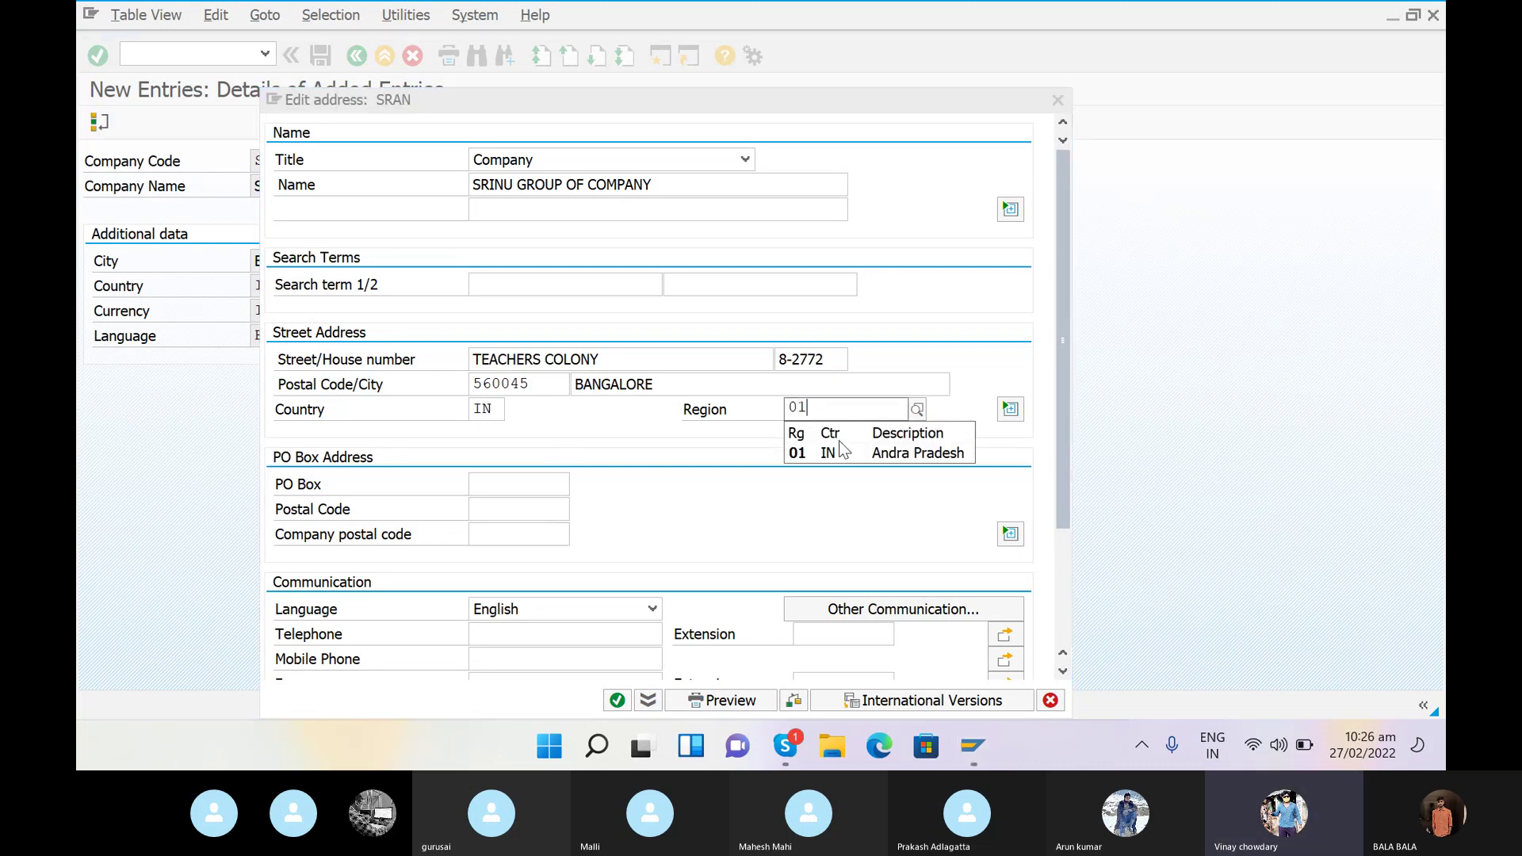
{"action": "left_click", "coordinate": [842, 455]}
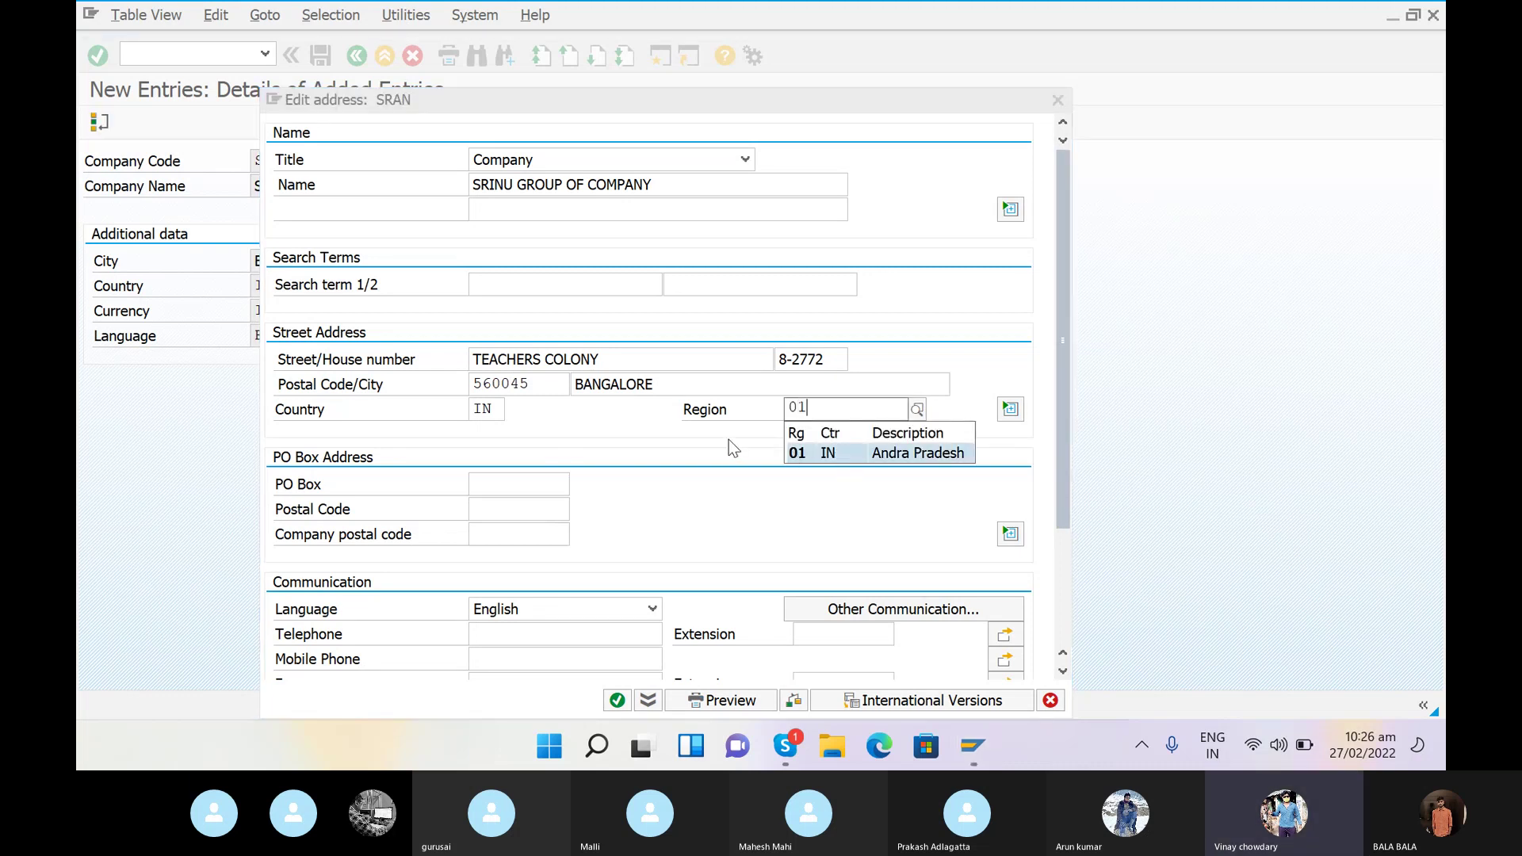
{"action": "left_click", "coordinate": [828, 410]}
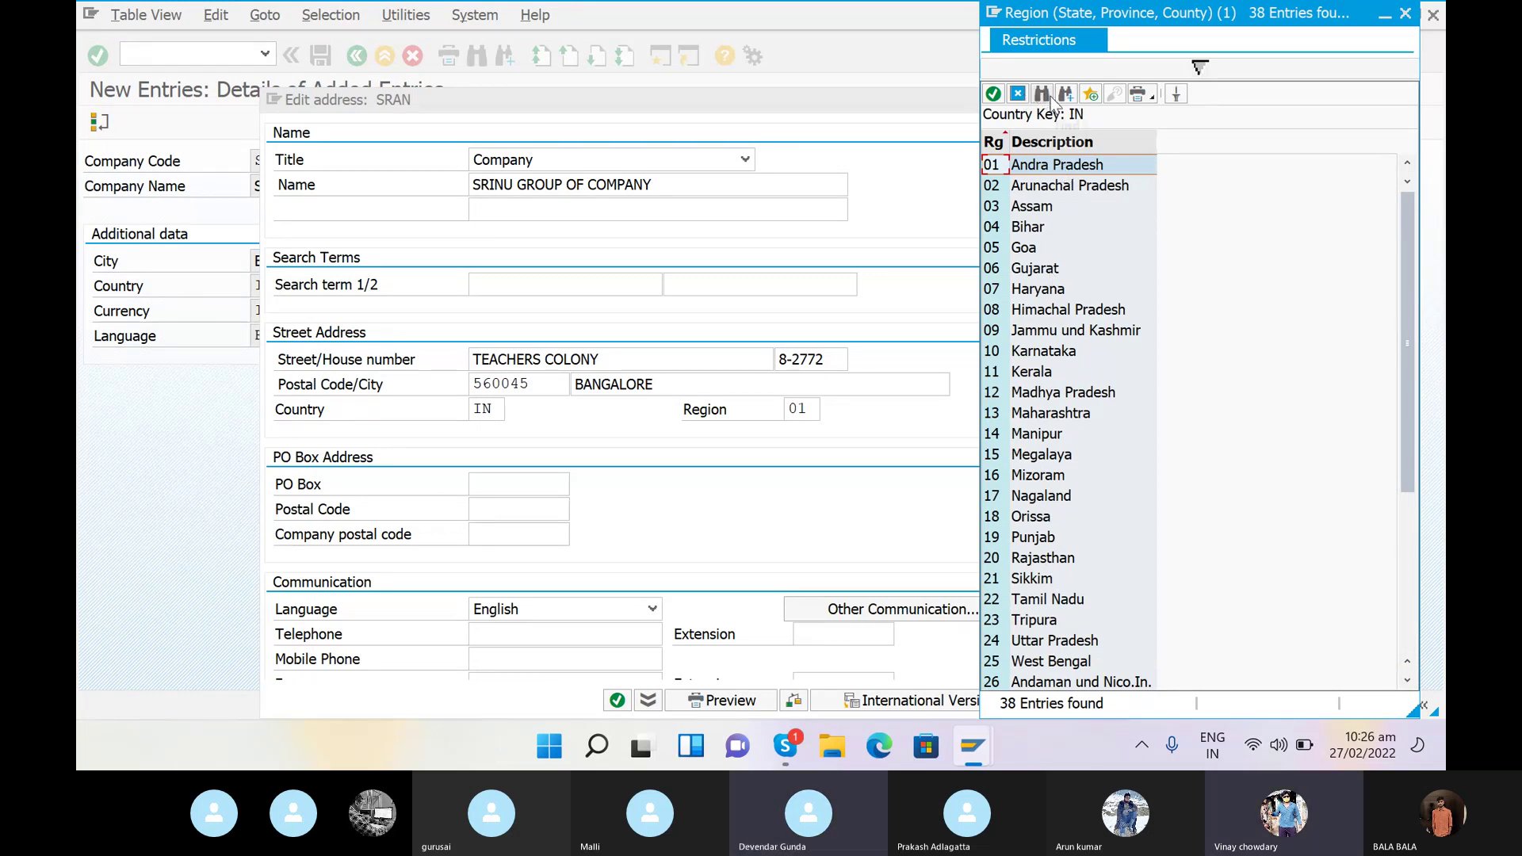
{"action": "double_click", "coordinate": [1048, 350]}
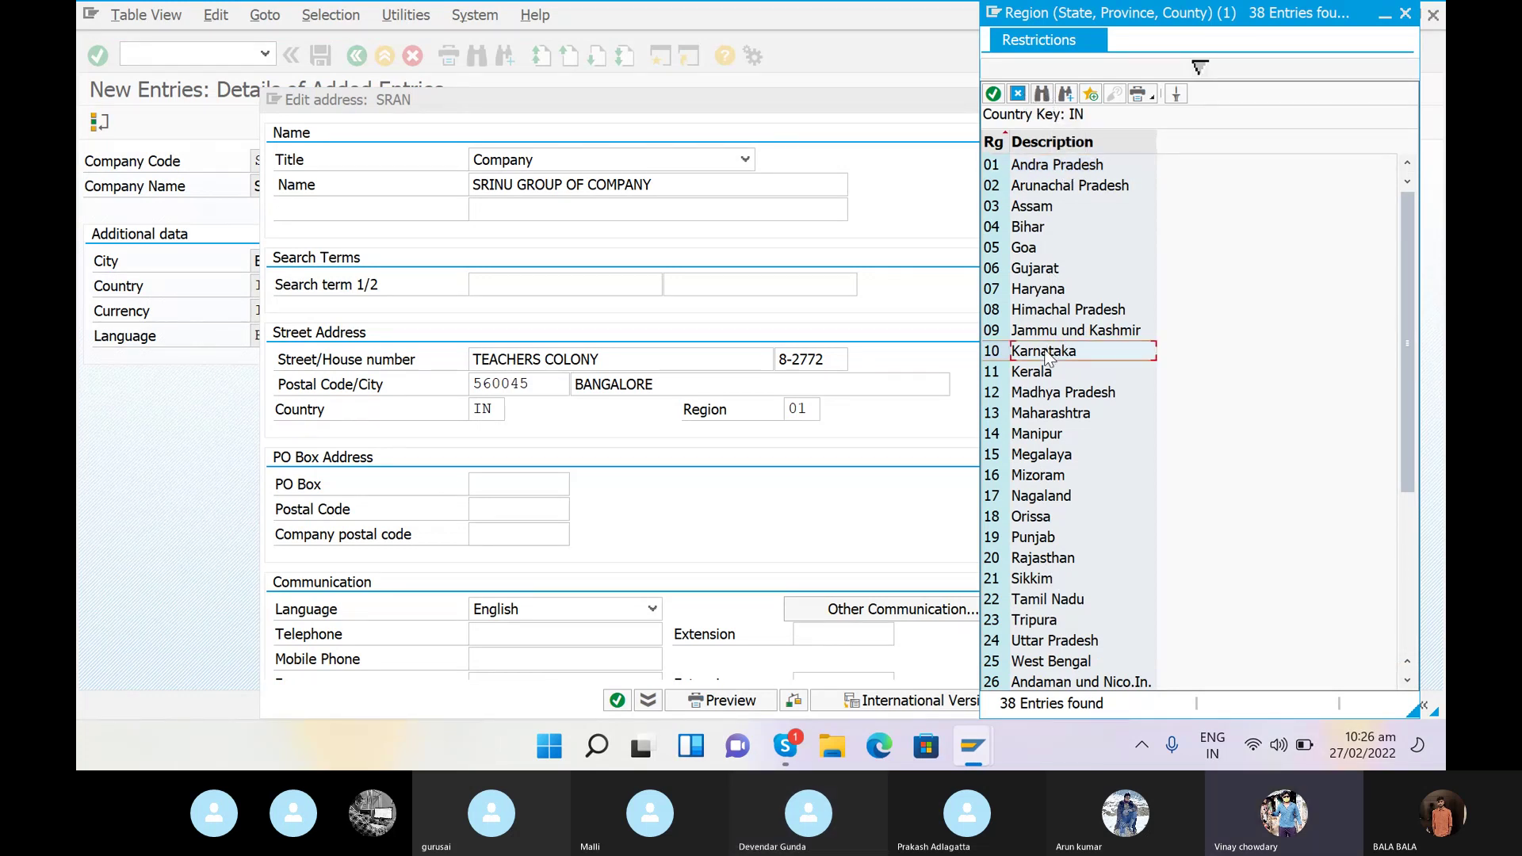
{"action": "left_click", "coordinate": [481, 486]}
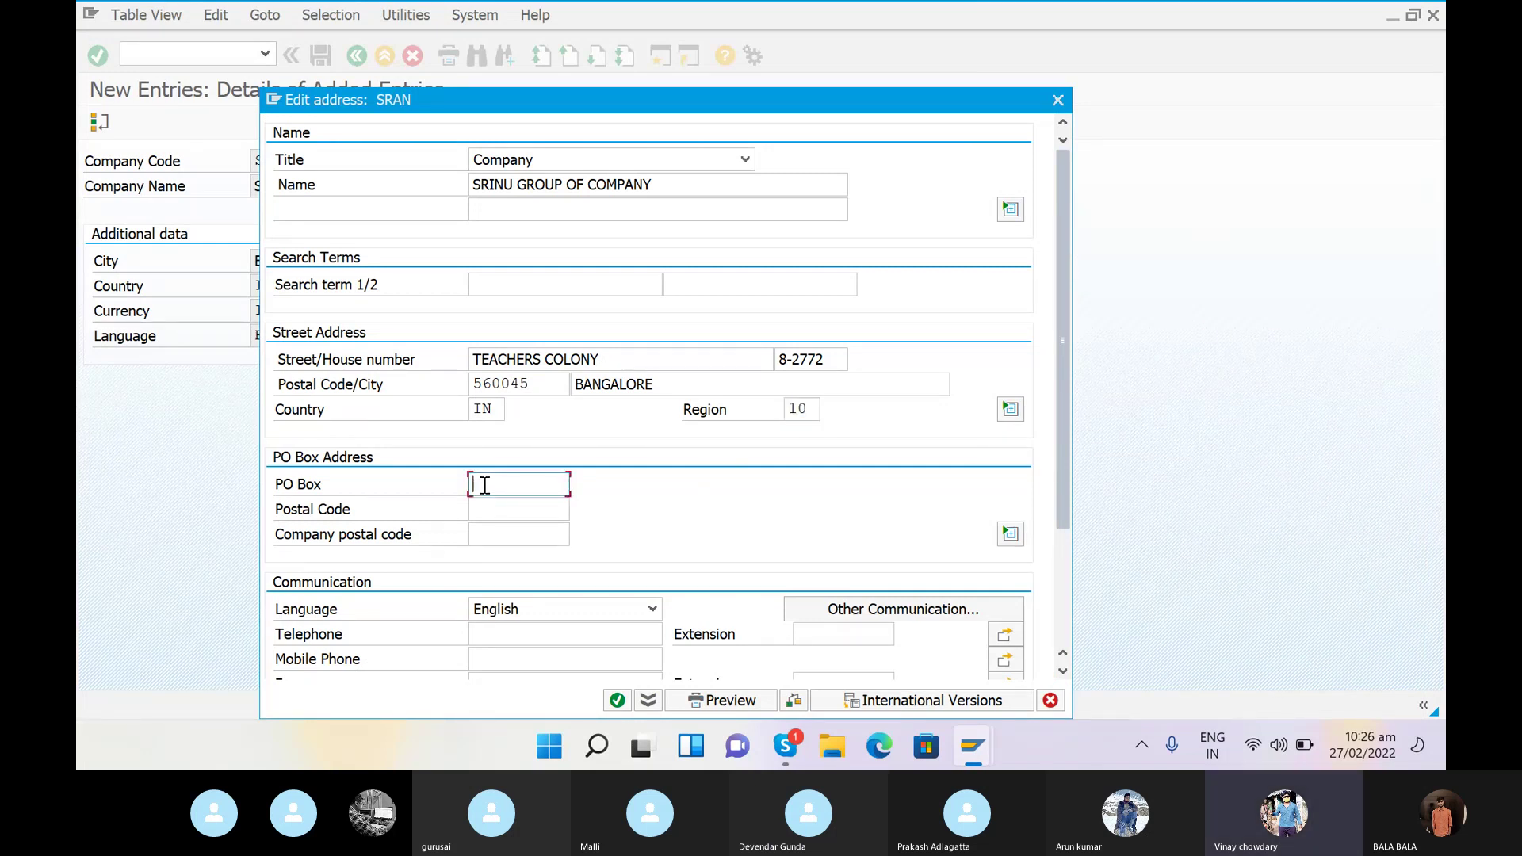
- Enter PO box NAGAWARA with PO box postal code 560045
{"action": "type", "text": "NAGAWARA"}
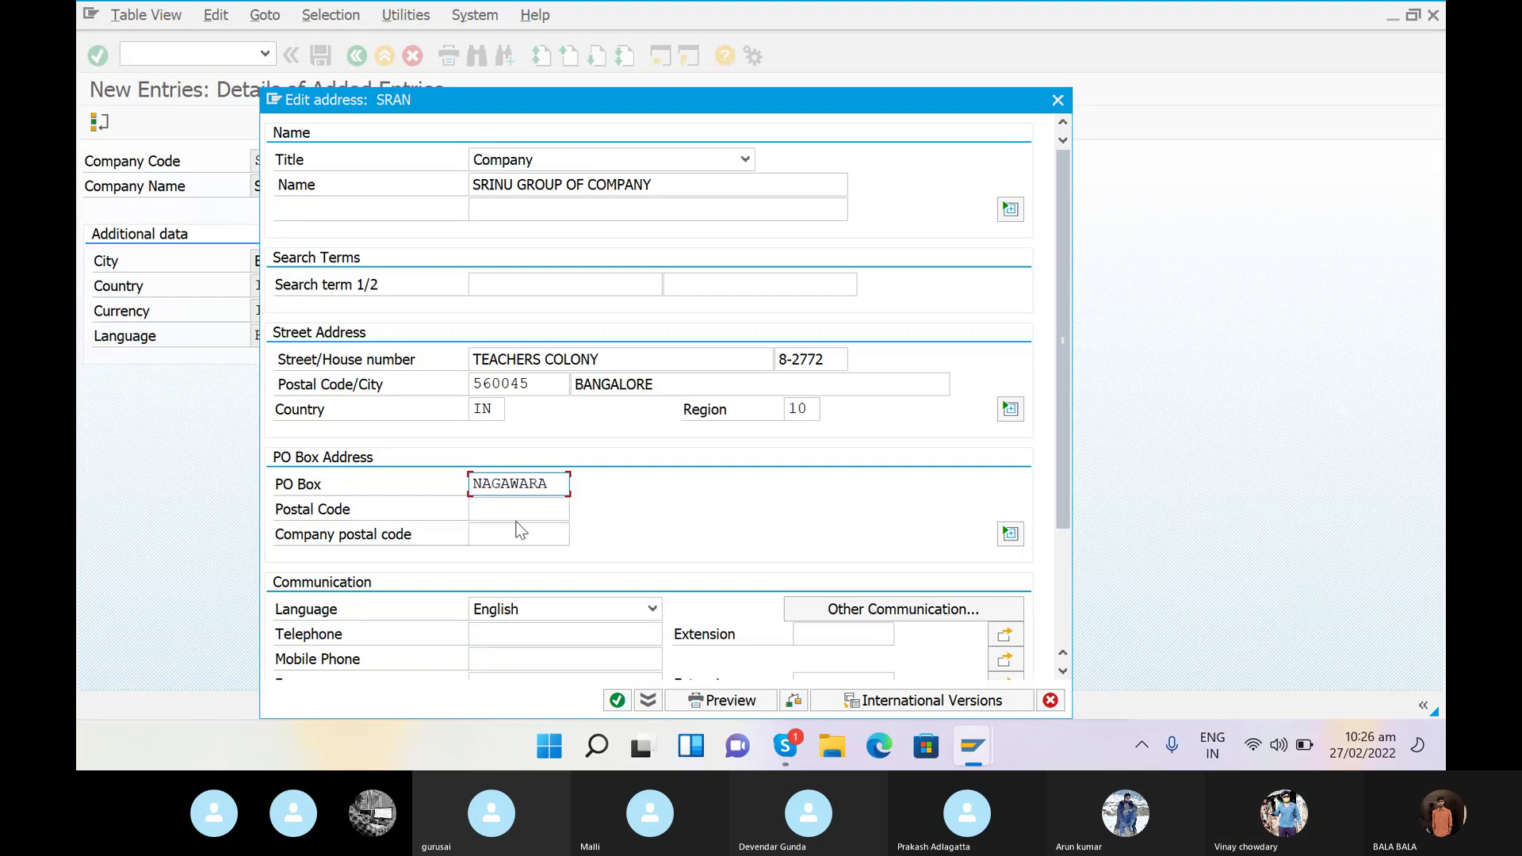
{"action": "left_click", "coordinate": [513, 516]}
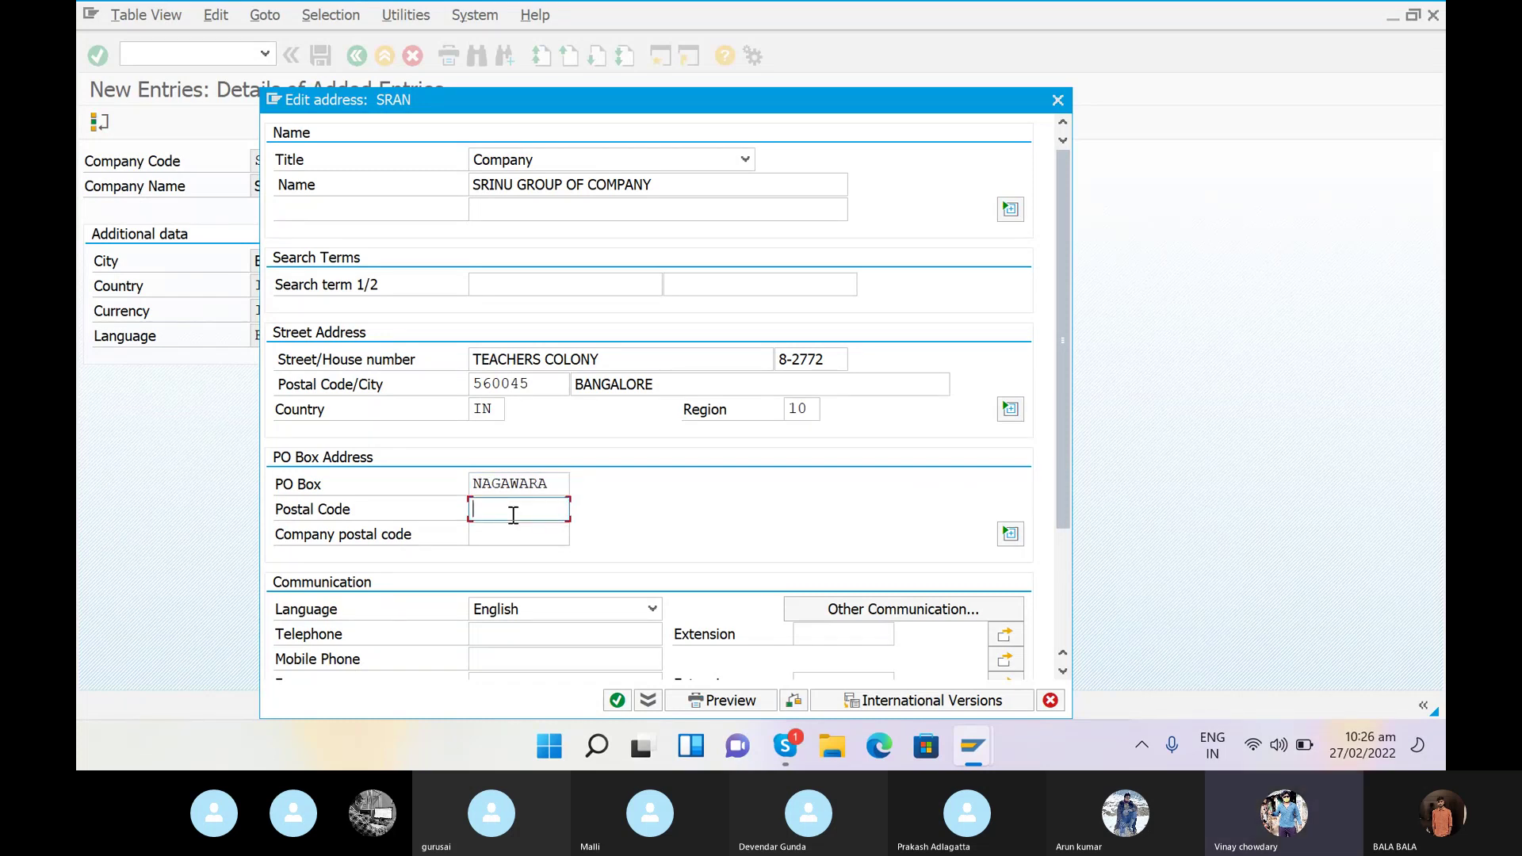
{"action": "type", "text": "560045"}
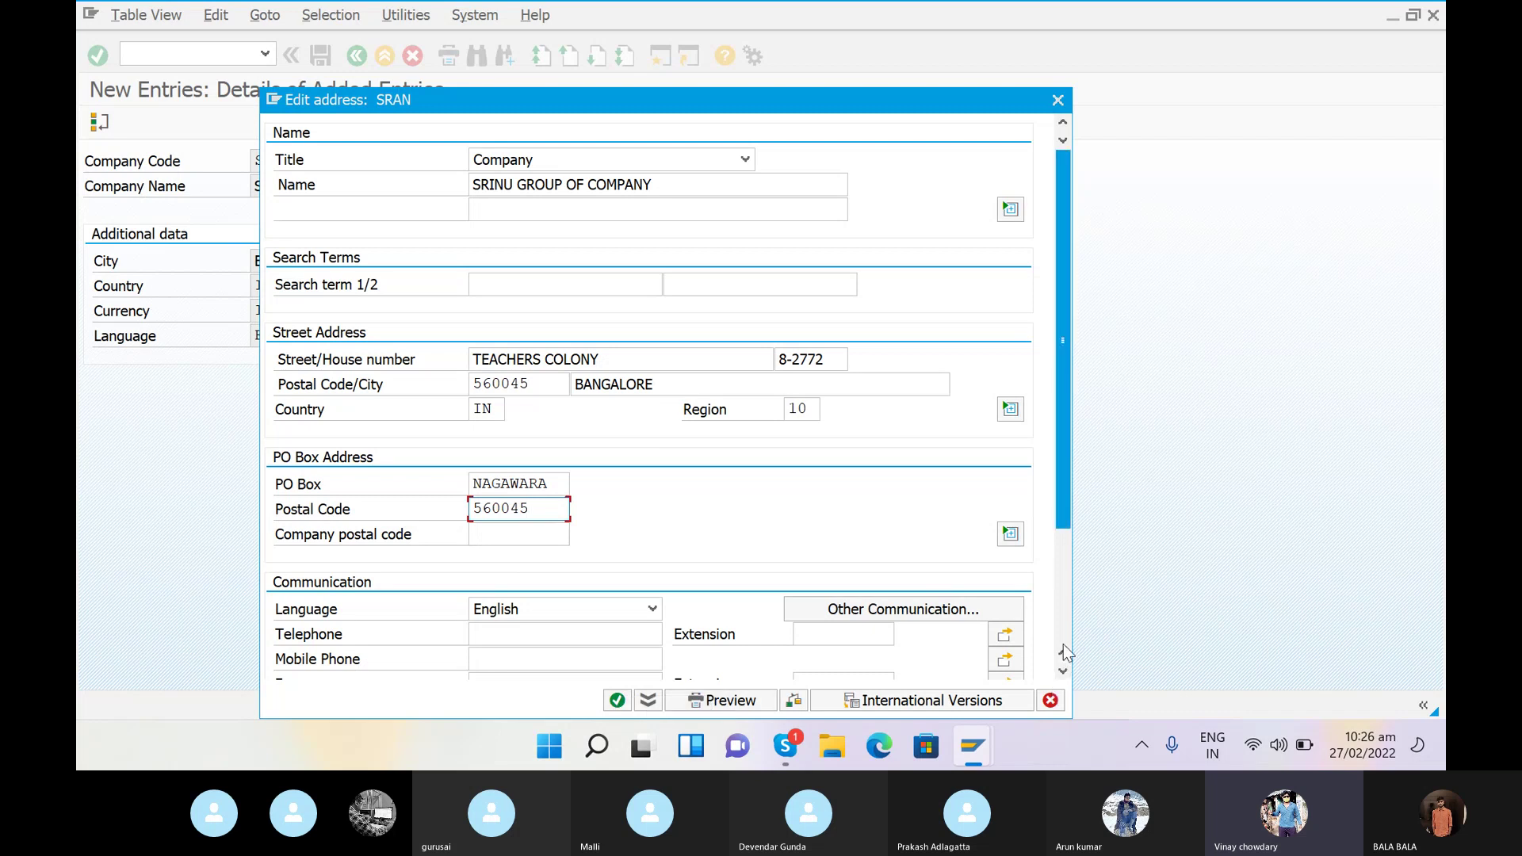
{"action": "scroll", "coordinate": [1065, 648], "scroll_direction": "down", "scroll_amount": 3}
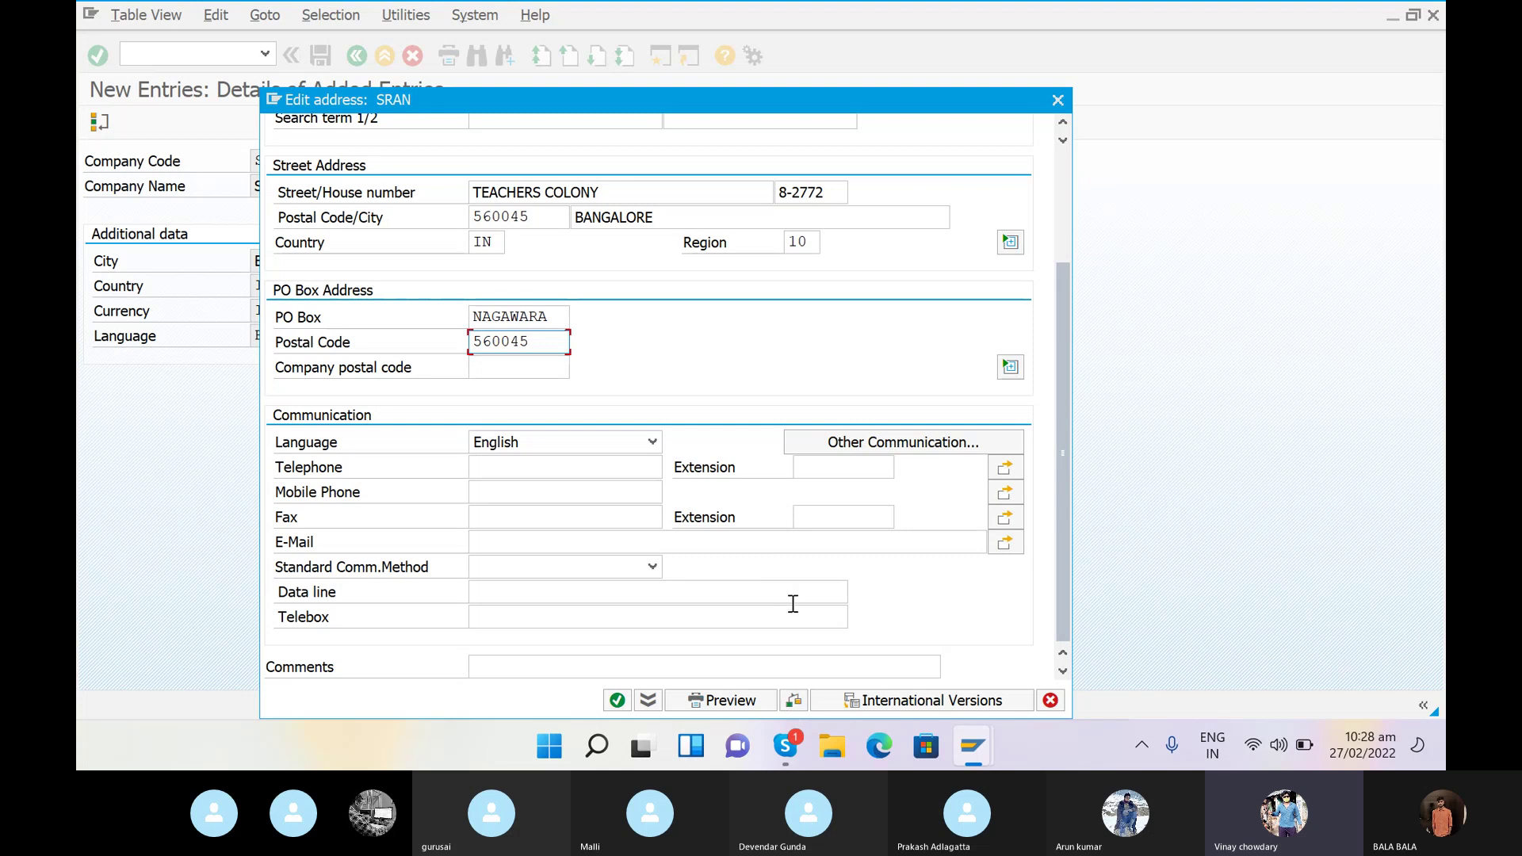
- Accept the address and create request DPKK900995 'CREATION OF COMPANY CODE FOR SRINU'
{"action": "left_click", "coordinate": [617, 701]}
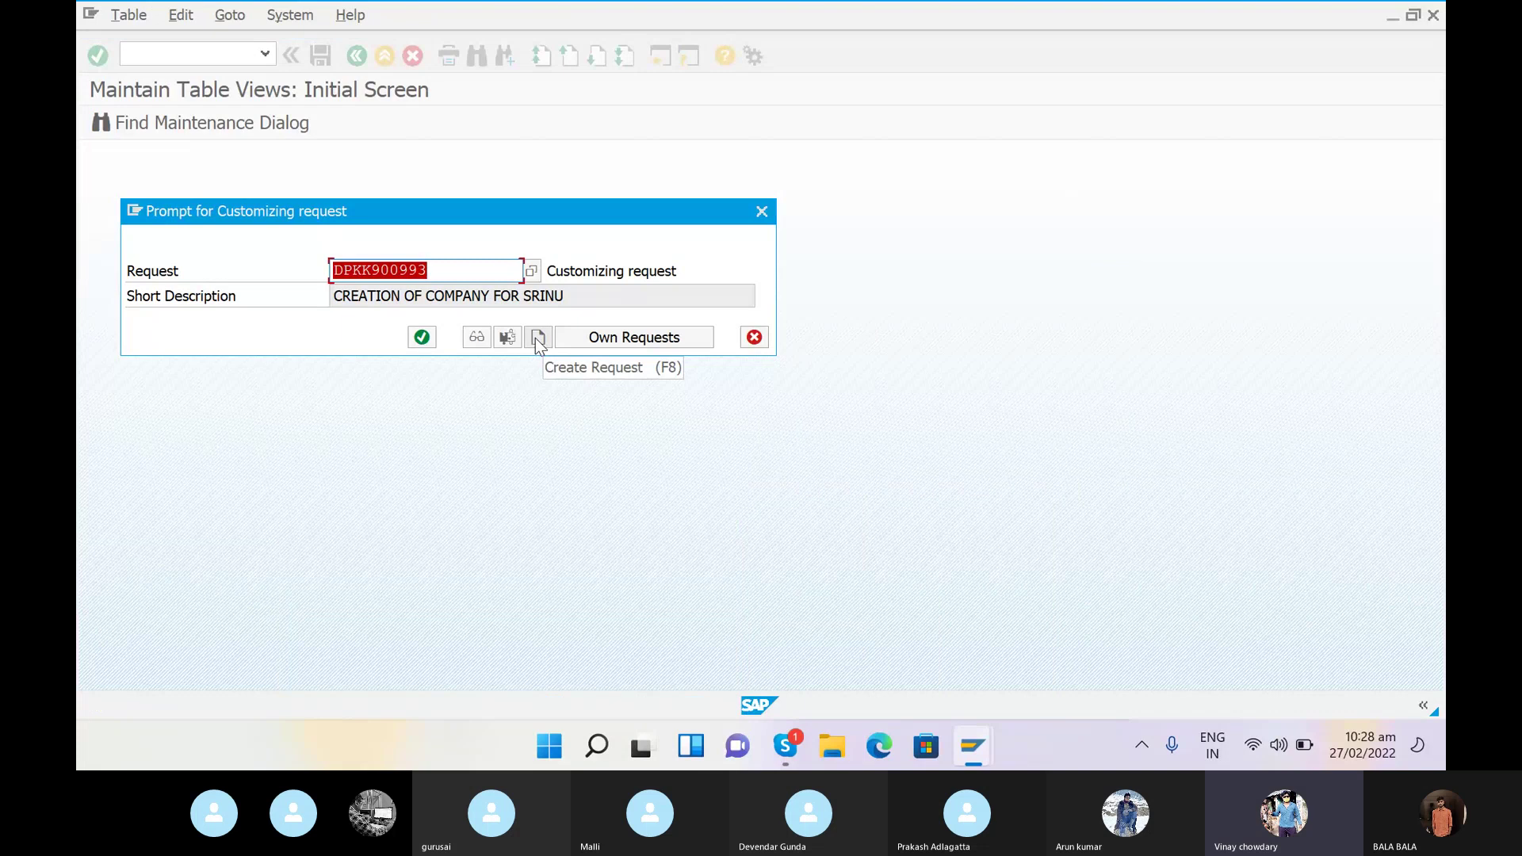
{"action": "left_click", "coordinate": [538, 338]}
{"action": "type", "text": "CREATO"}
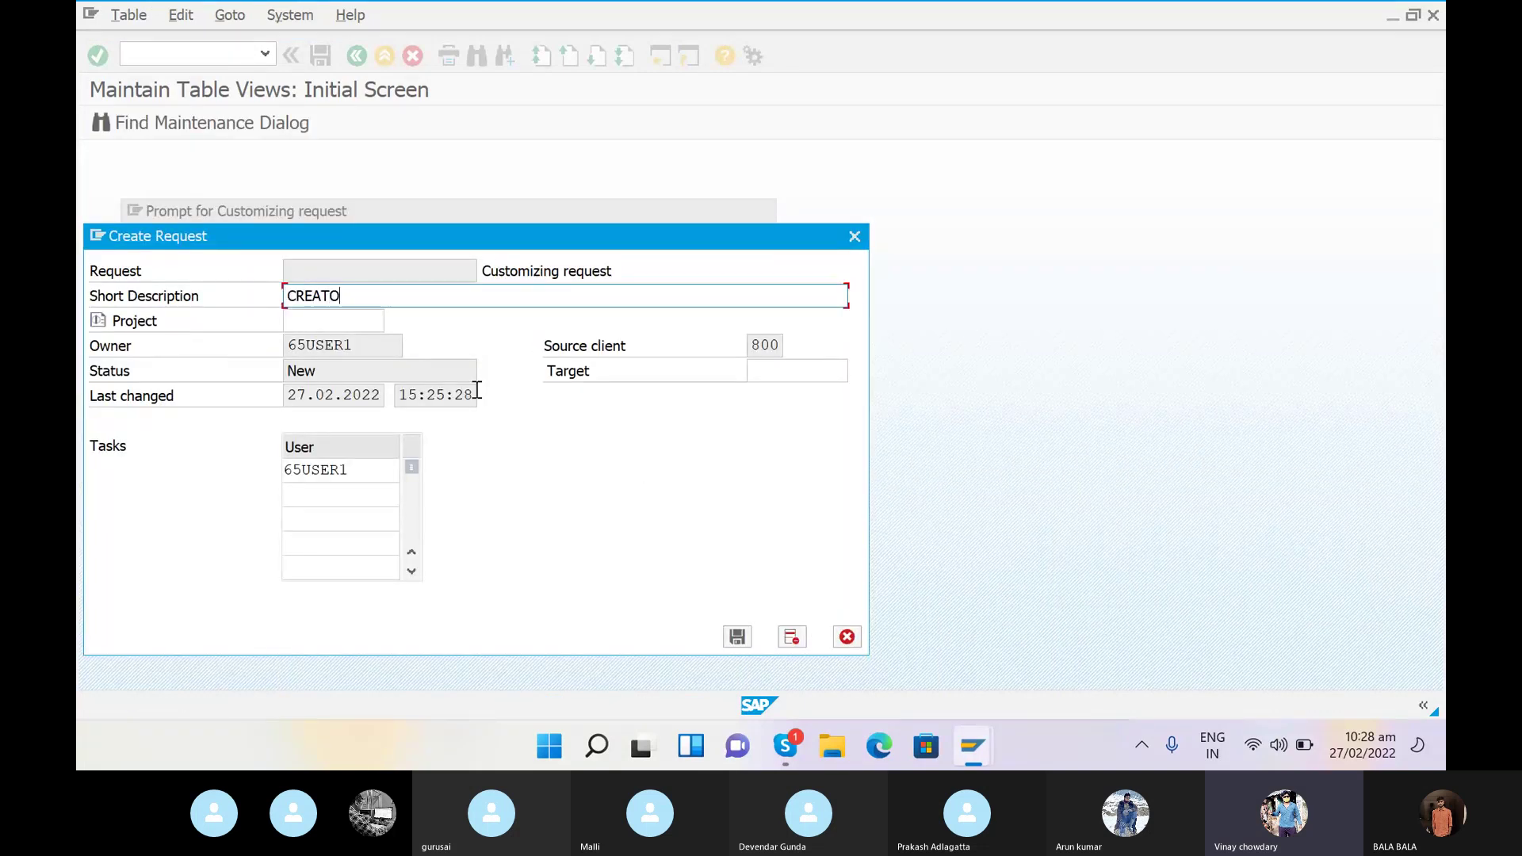
{"action": "key", "text": "BackSpace"}
{"action": "type", "text": "ION OF COMPANY CODE"}
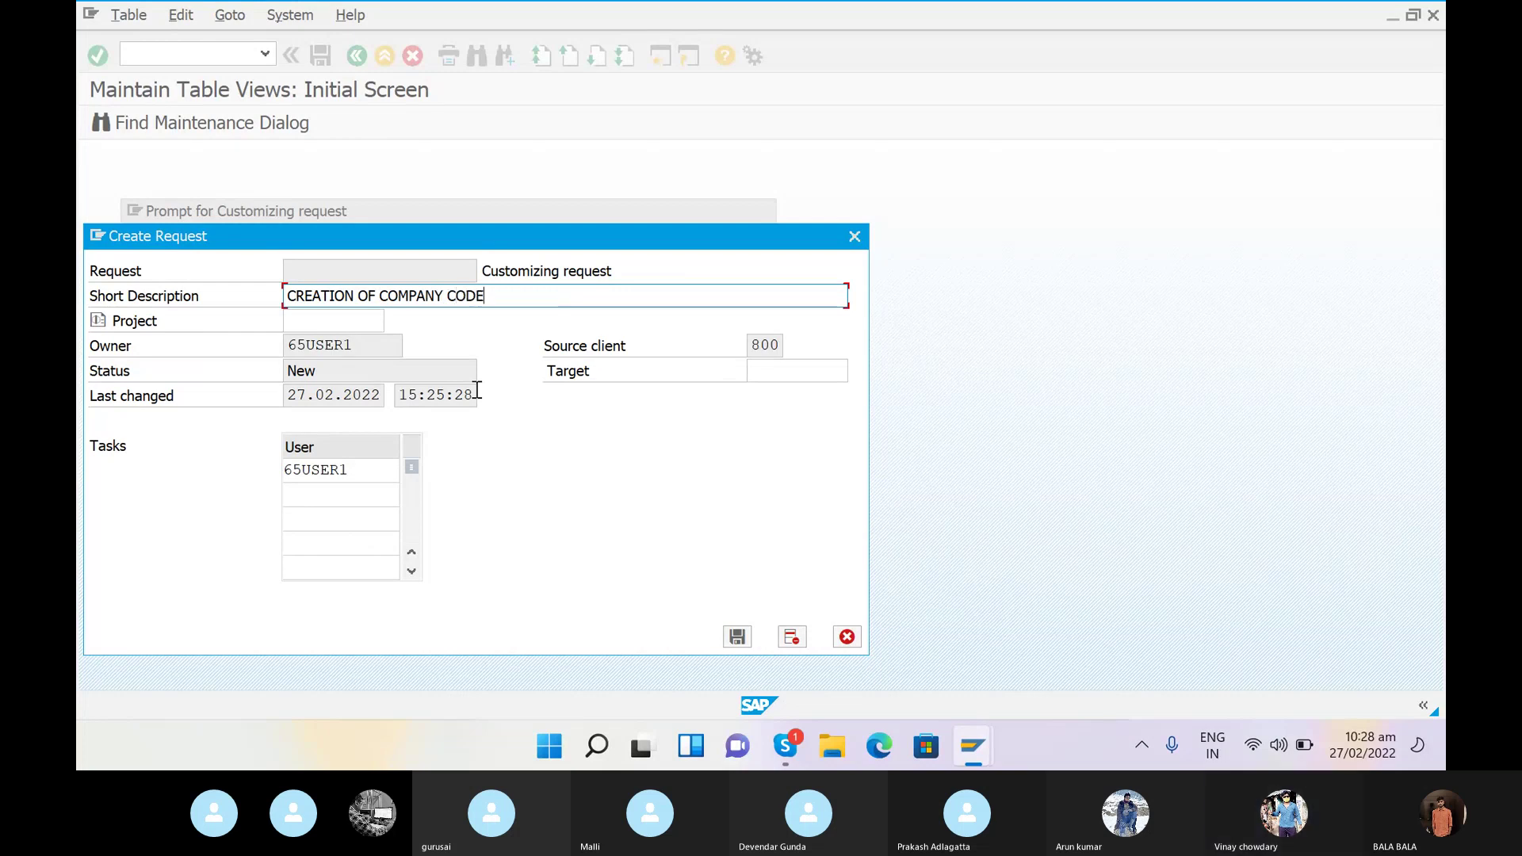
{"action": "type", "text": " FOR SRINU"}
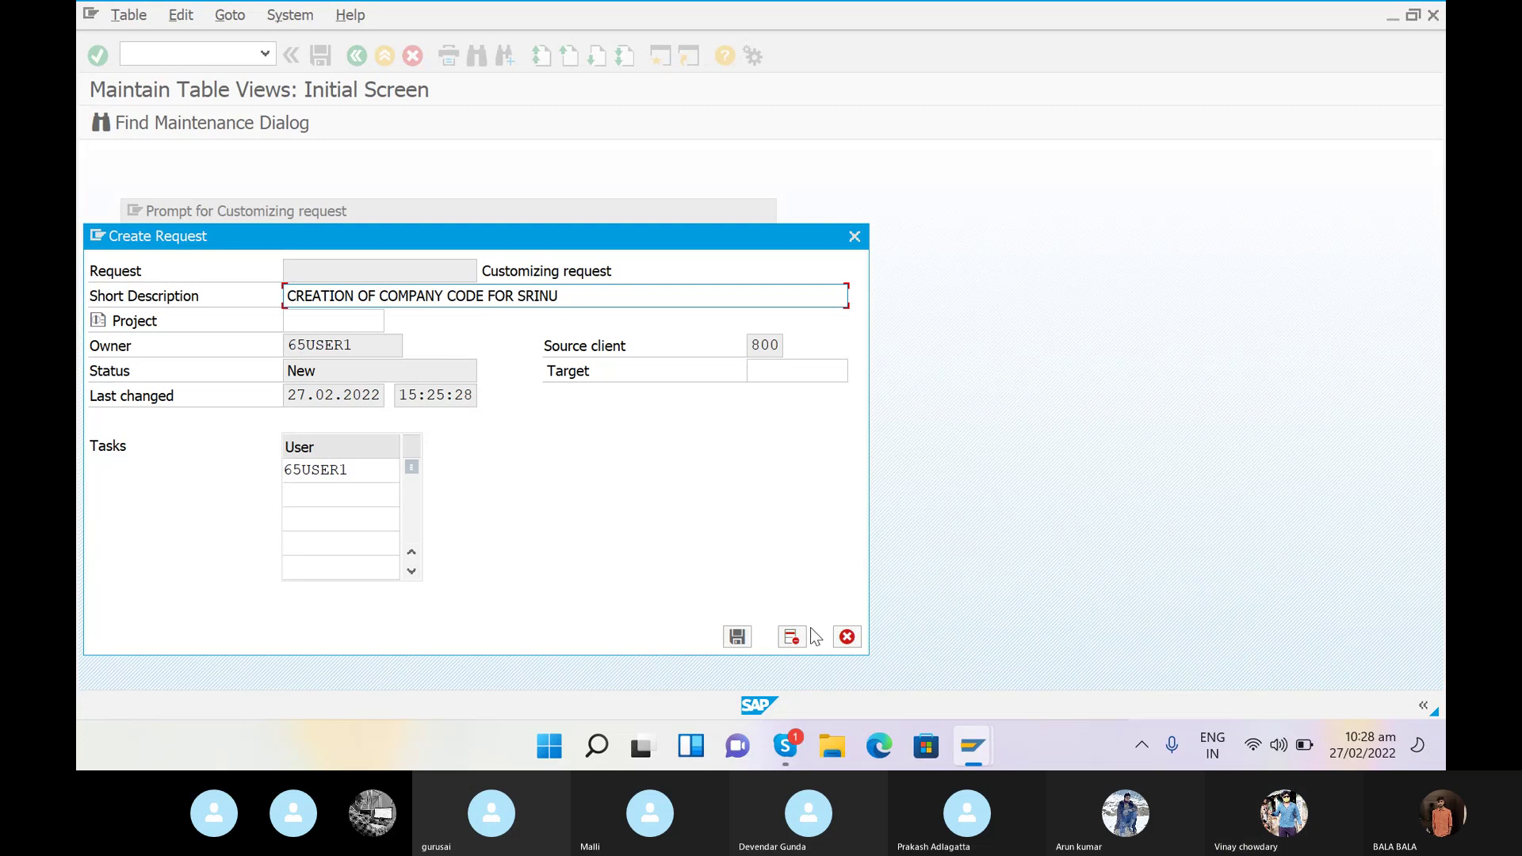
{"action": "left_click", "coordinate": [732, 637]}
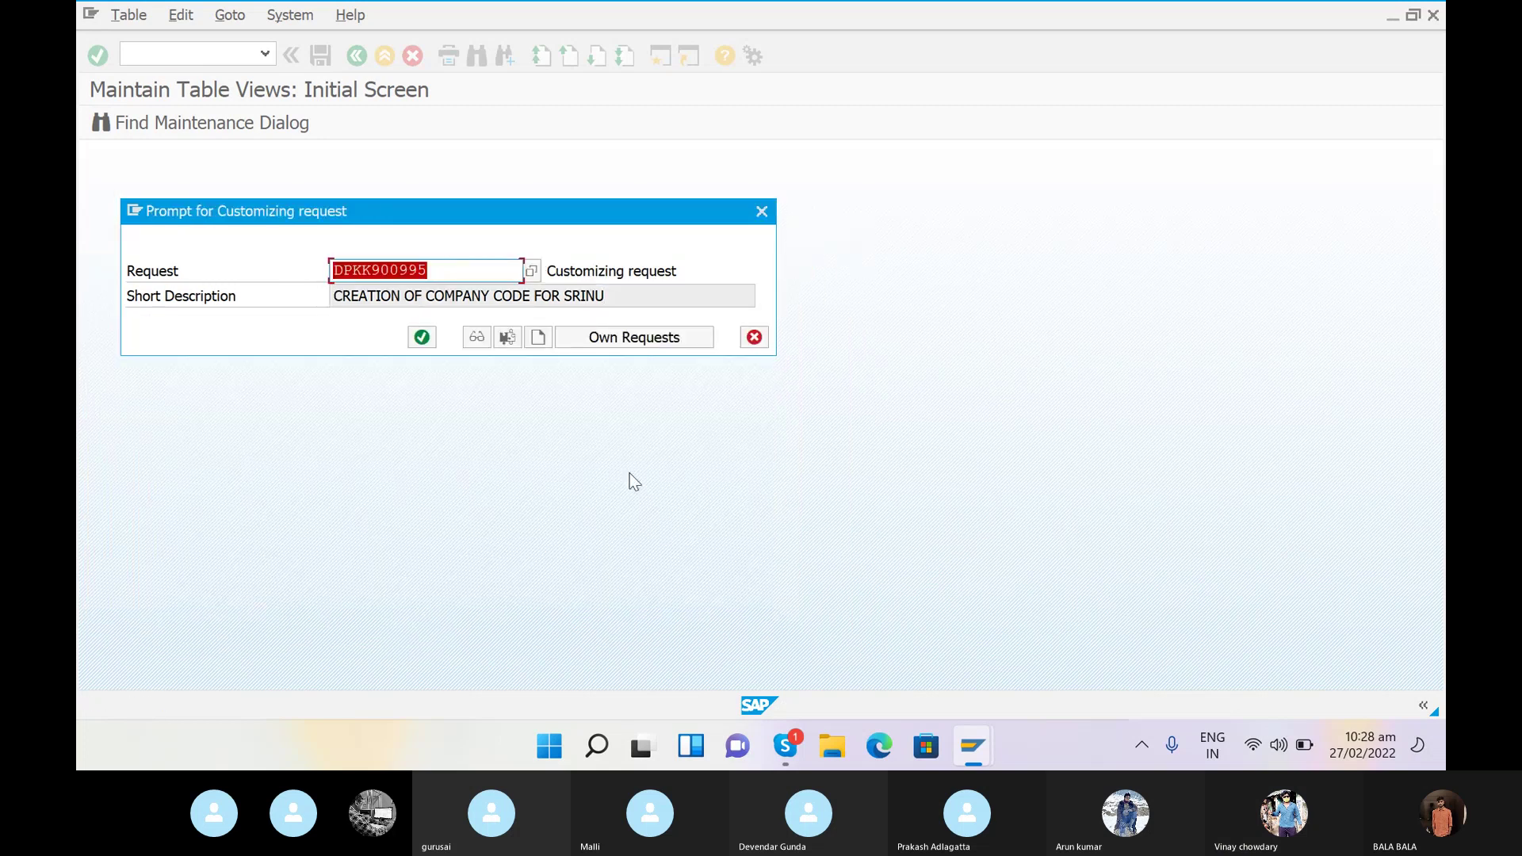
- Continue in the customizing request prompt so company code SRAN is saved
{"action": "left_click", "coordinate": [432, 345]}
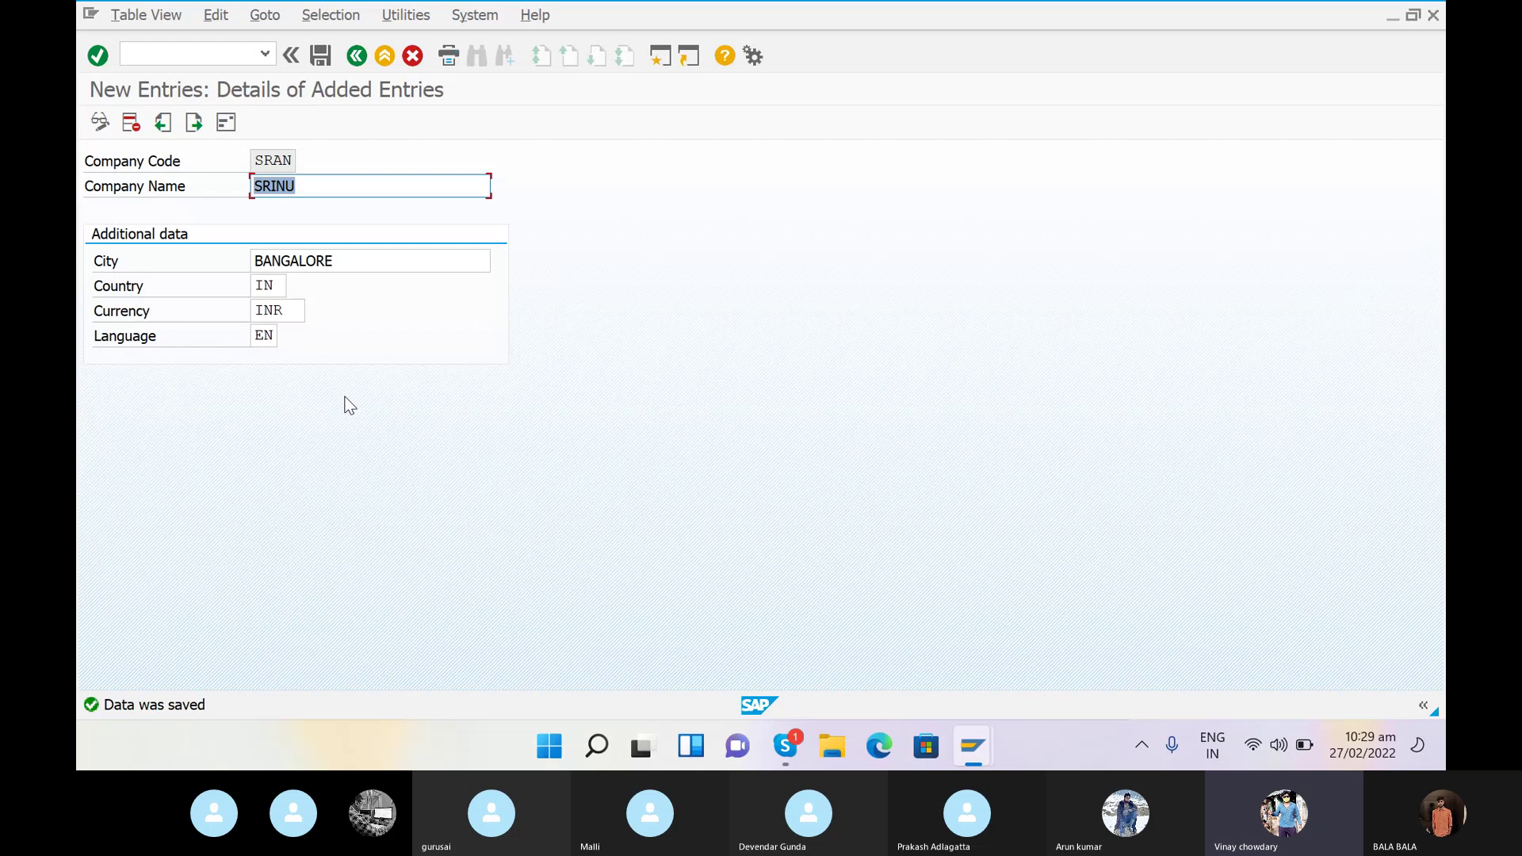
- Open the company code-to-company assignment table with /NOX16
{"action": "left_click", "coordinate": [184, 50]}
{"action": "type", "text": "/N"}
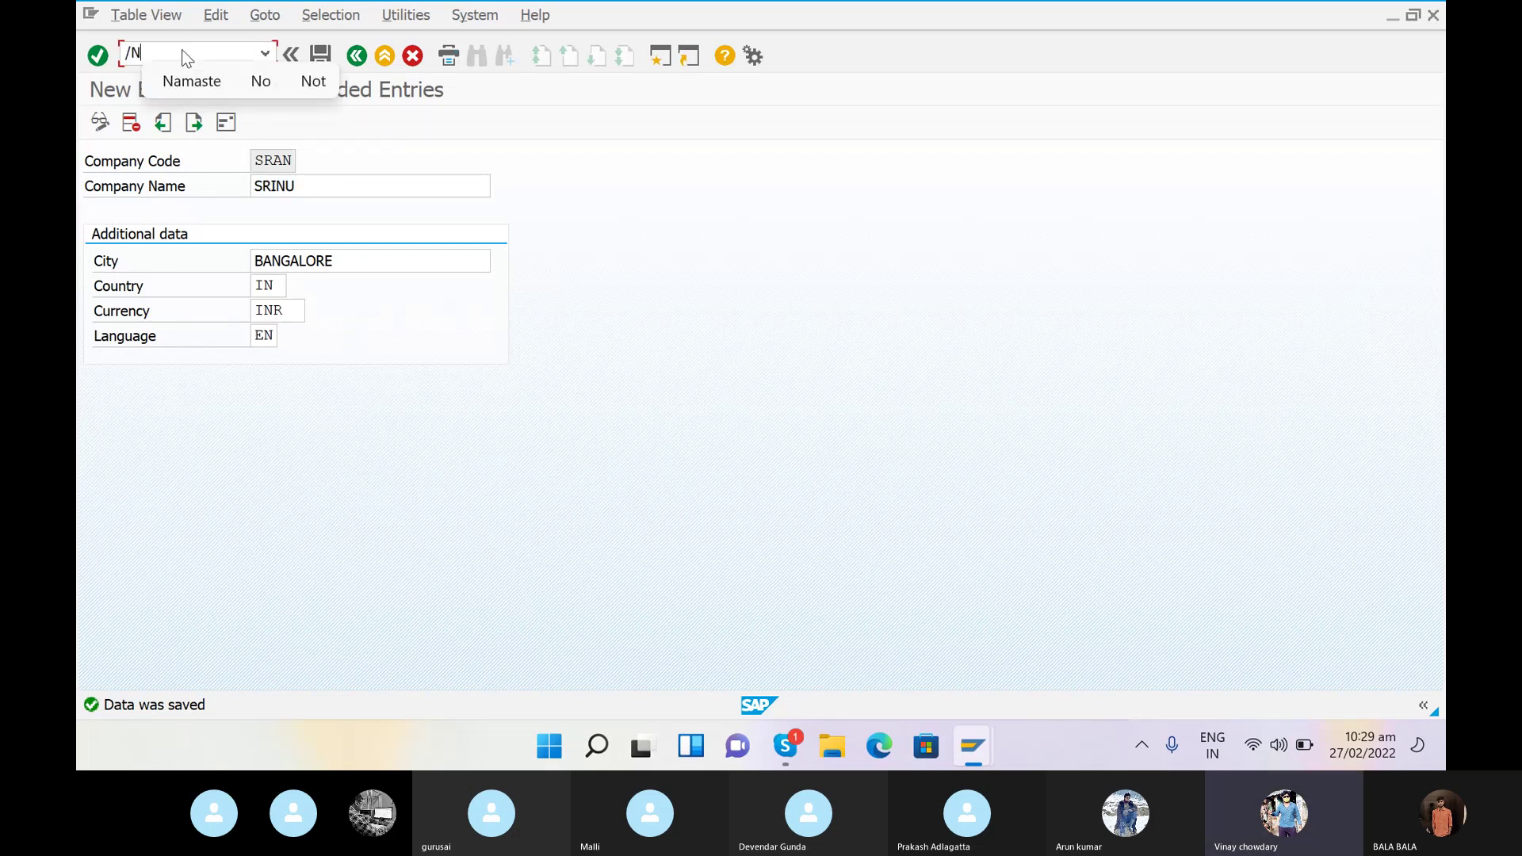
{"action": "type", "text": "OX16"}
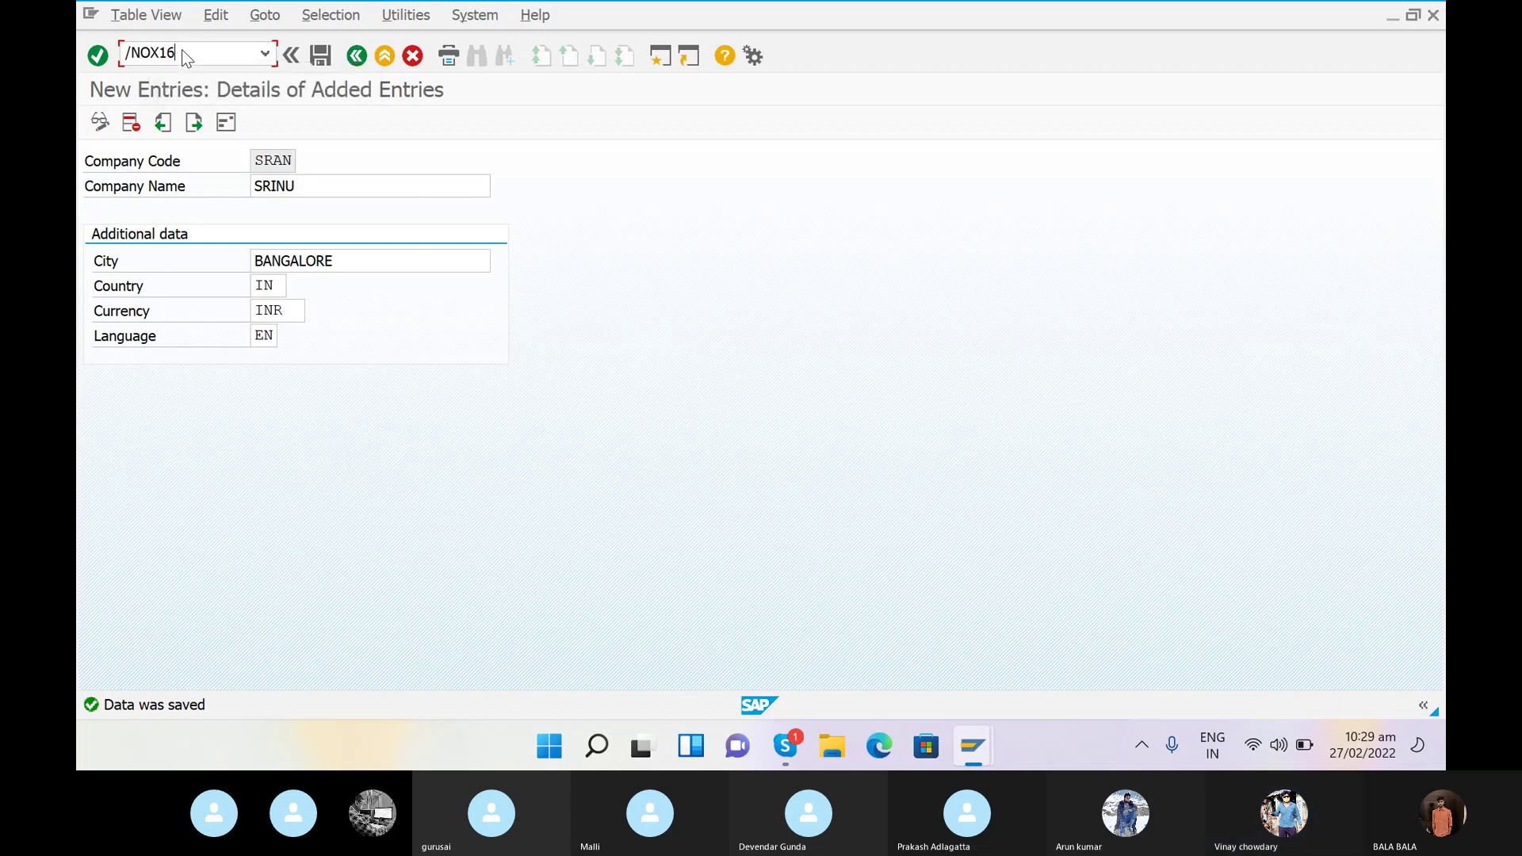
{"action": "key", "text": "Return"}
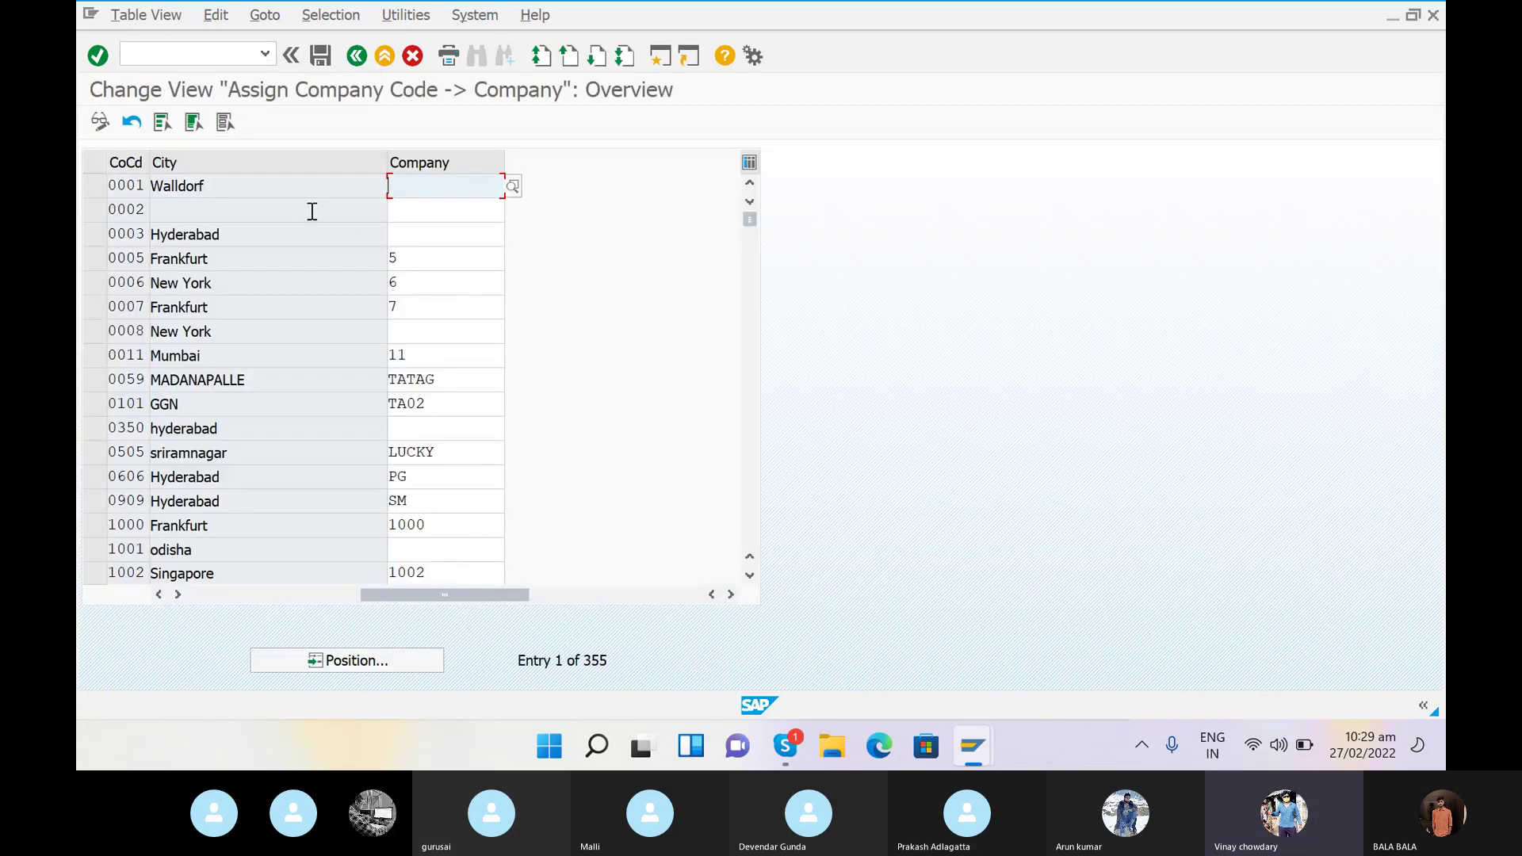
- Jump to company code SRAN and assign it to company SRINU
{"action": "left_click", "coordinate": [354, 661]}
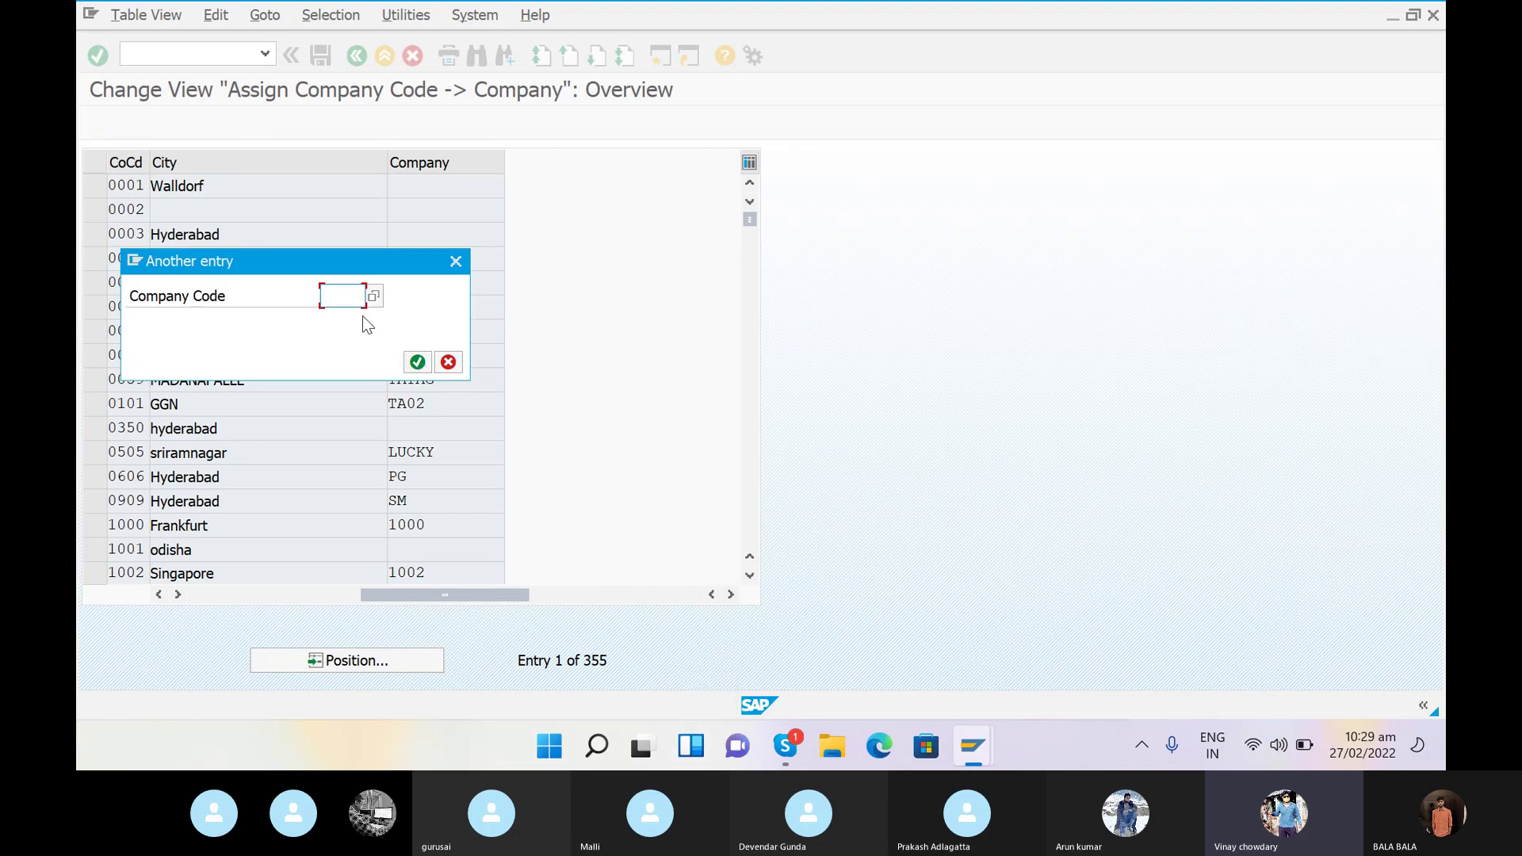
{"action": "type", "text": "SRAN"}
{"action": "left_click", "coordinate": [417, 362]}
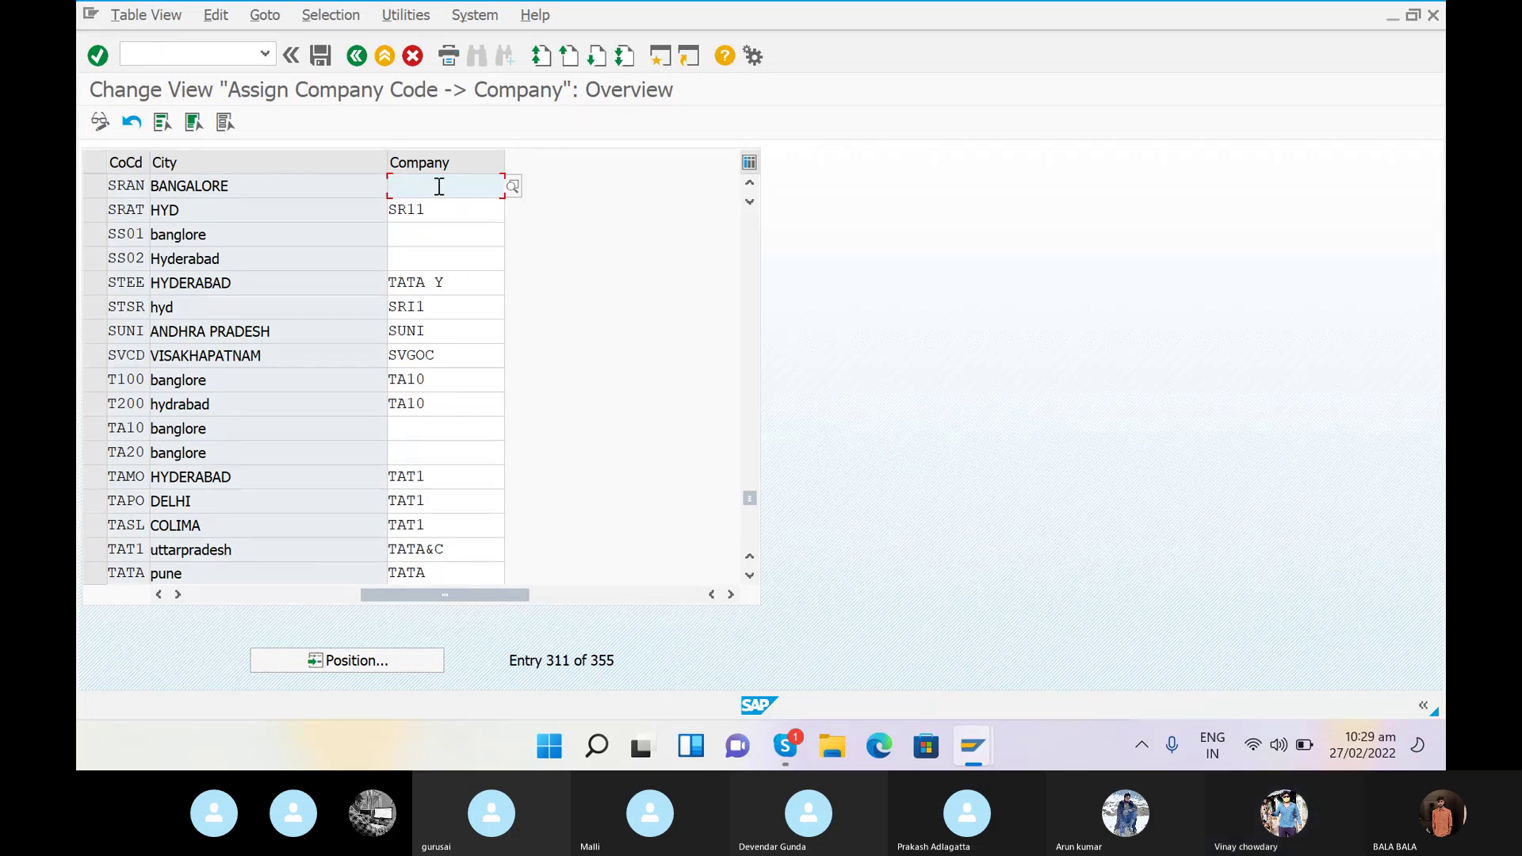
{"action": "type", "text": "SE"}
{"action": "key", "text": "BackSpace"}
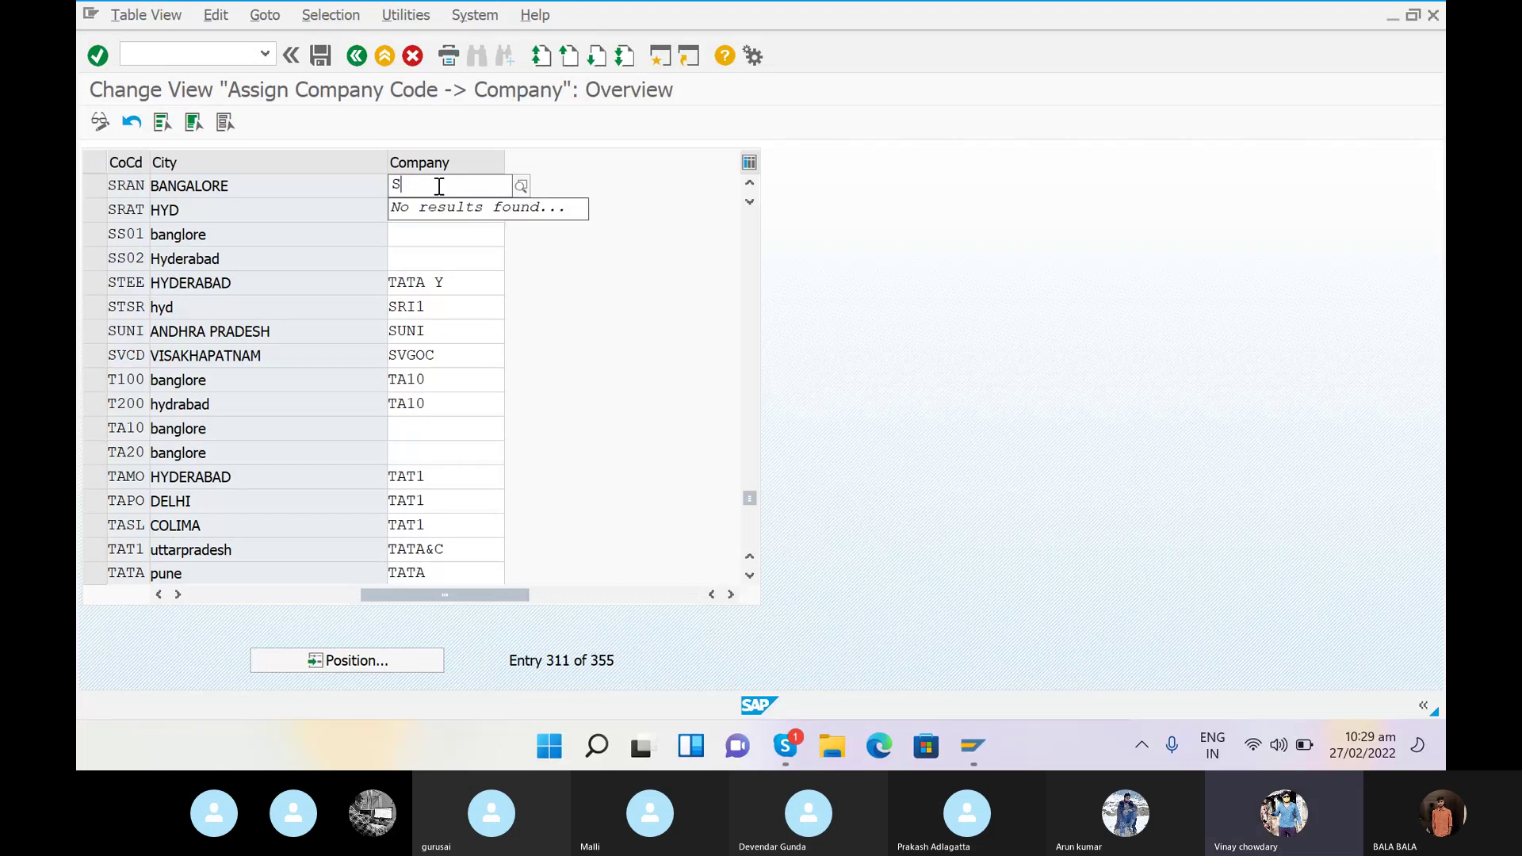
{"action": "type", "text": "RINU"}
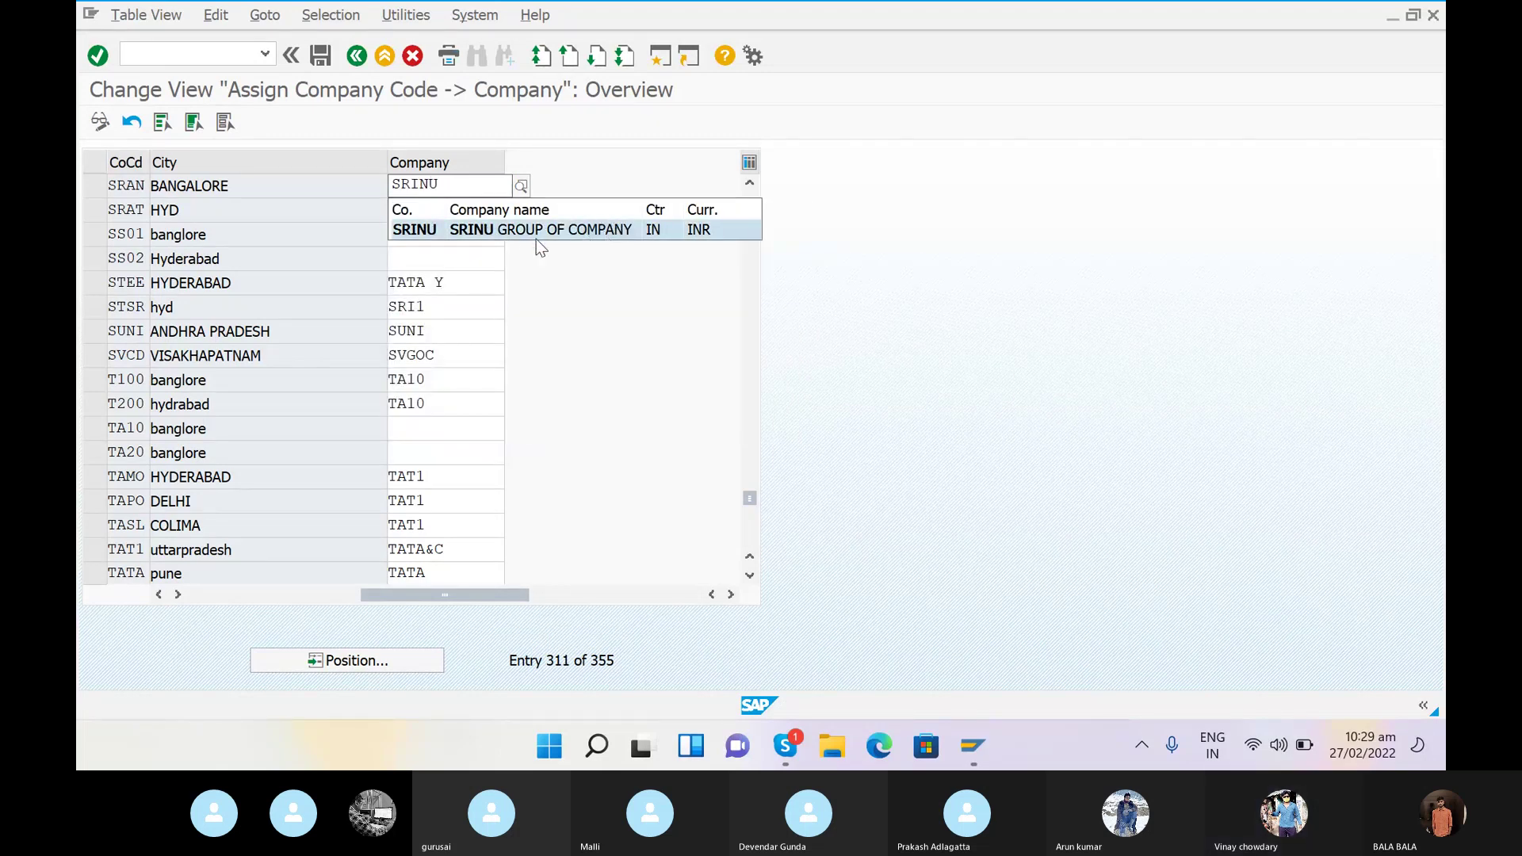
{"action": "left_click", "coordinate": [513, 230]}
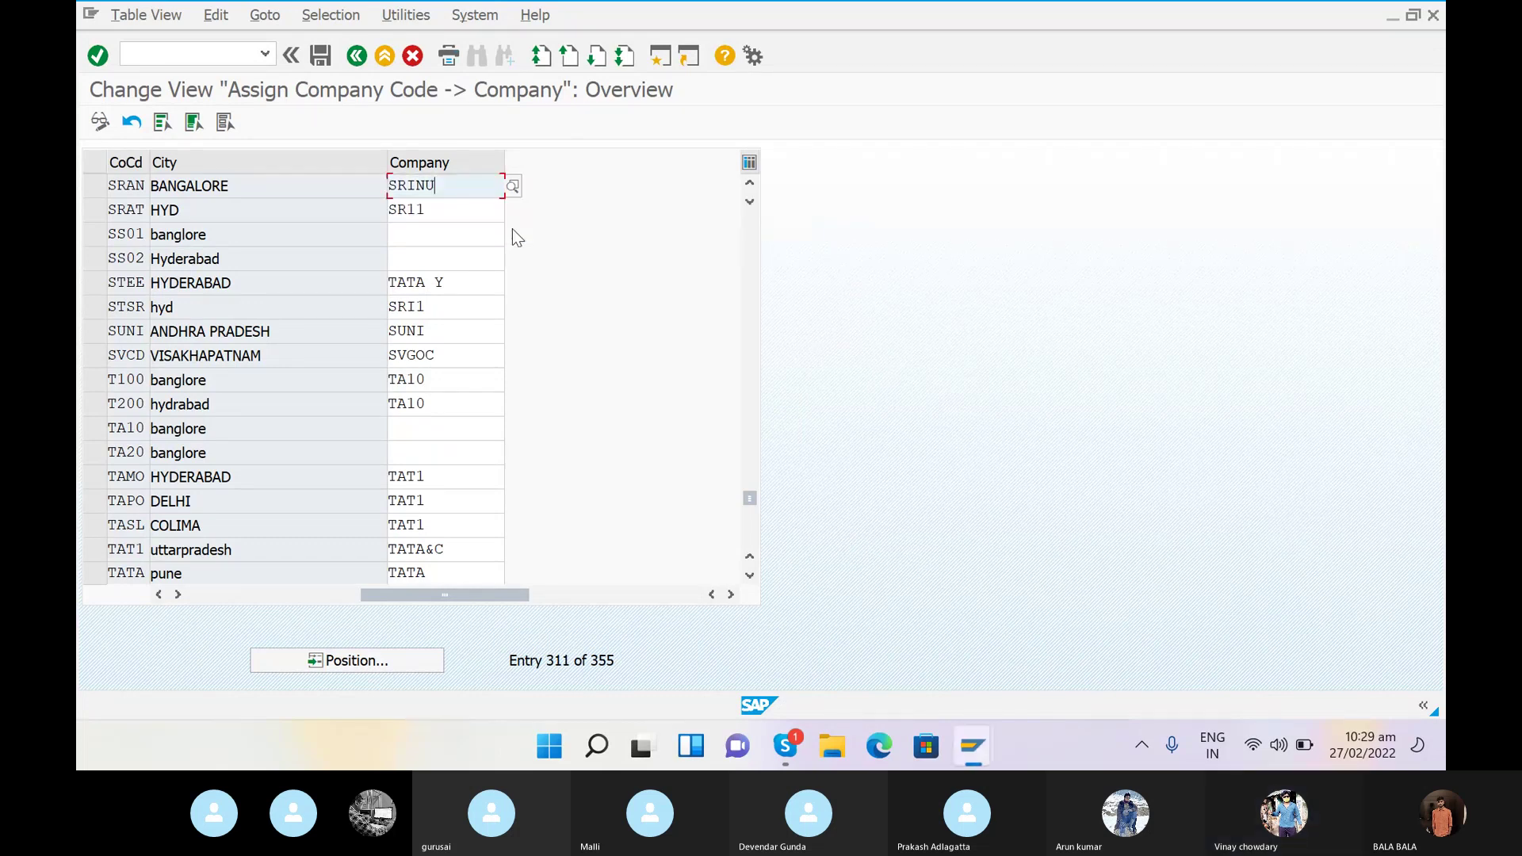
{"action": "left_click", "coordinate": [409, 233]}
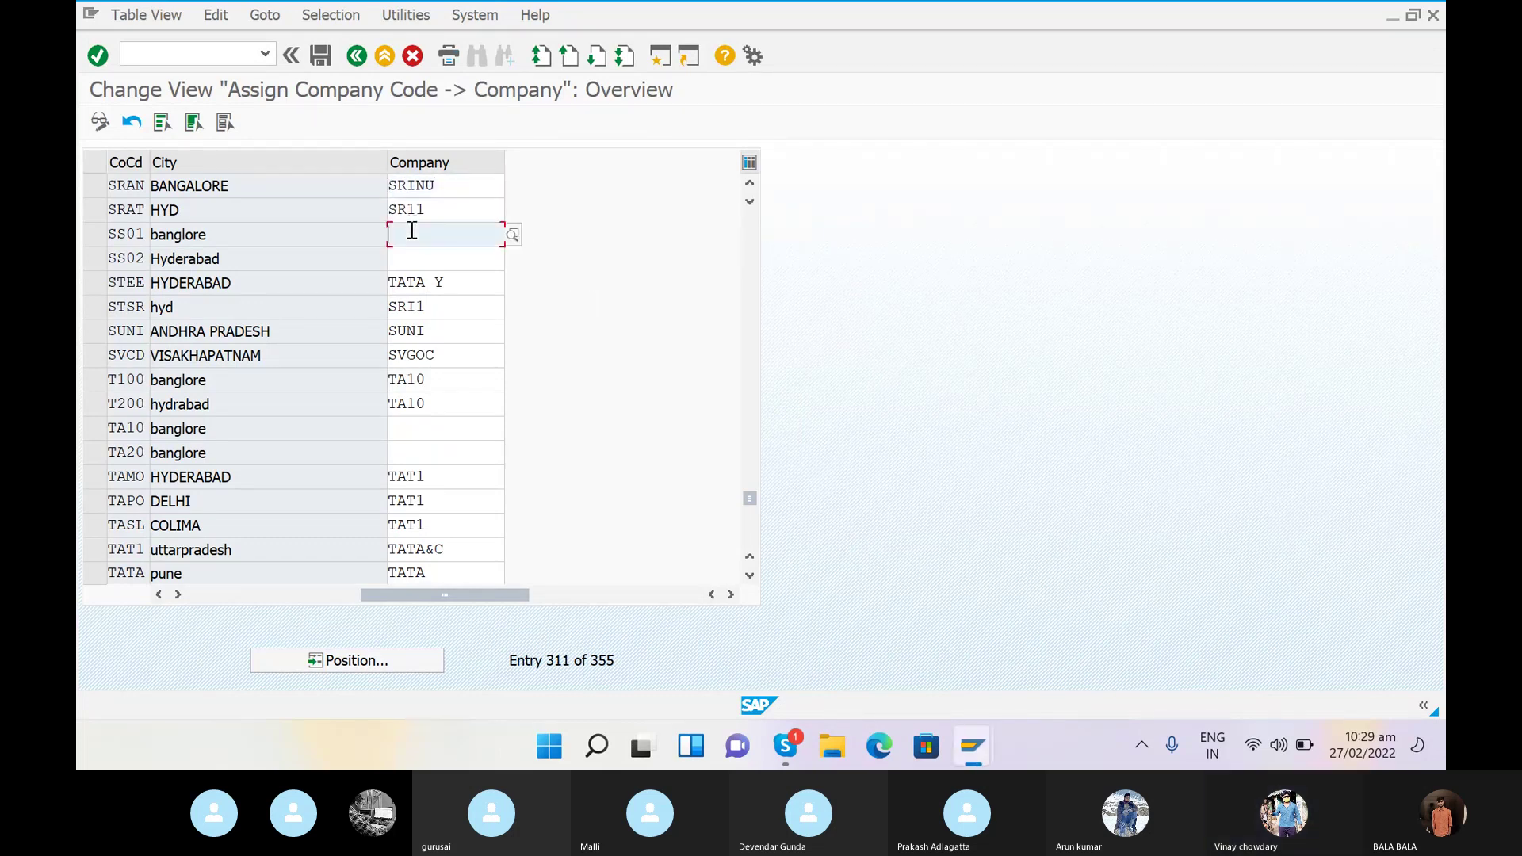
- Save the SRAN-to-SRINU assignment under a new customizing request 'ASSIGN COMPANY TO COMPANY CODE'
{"action": "left_click", "coordinate": [321, 55]}
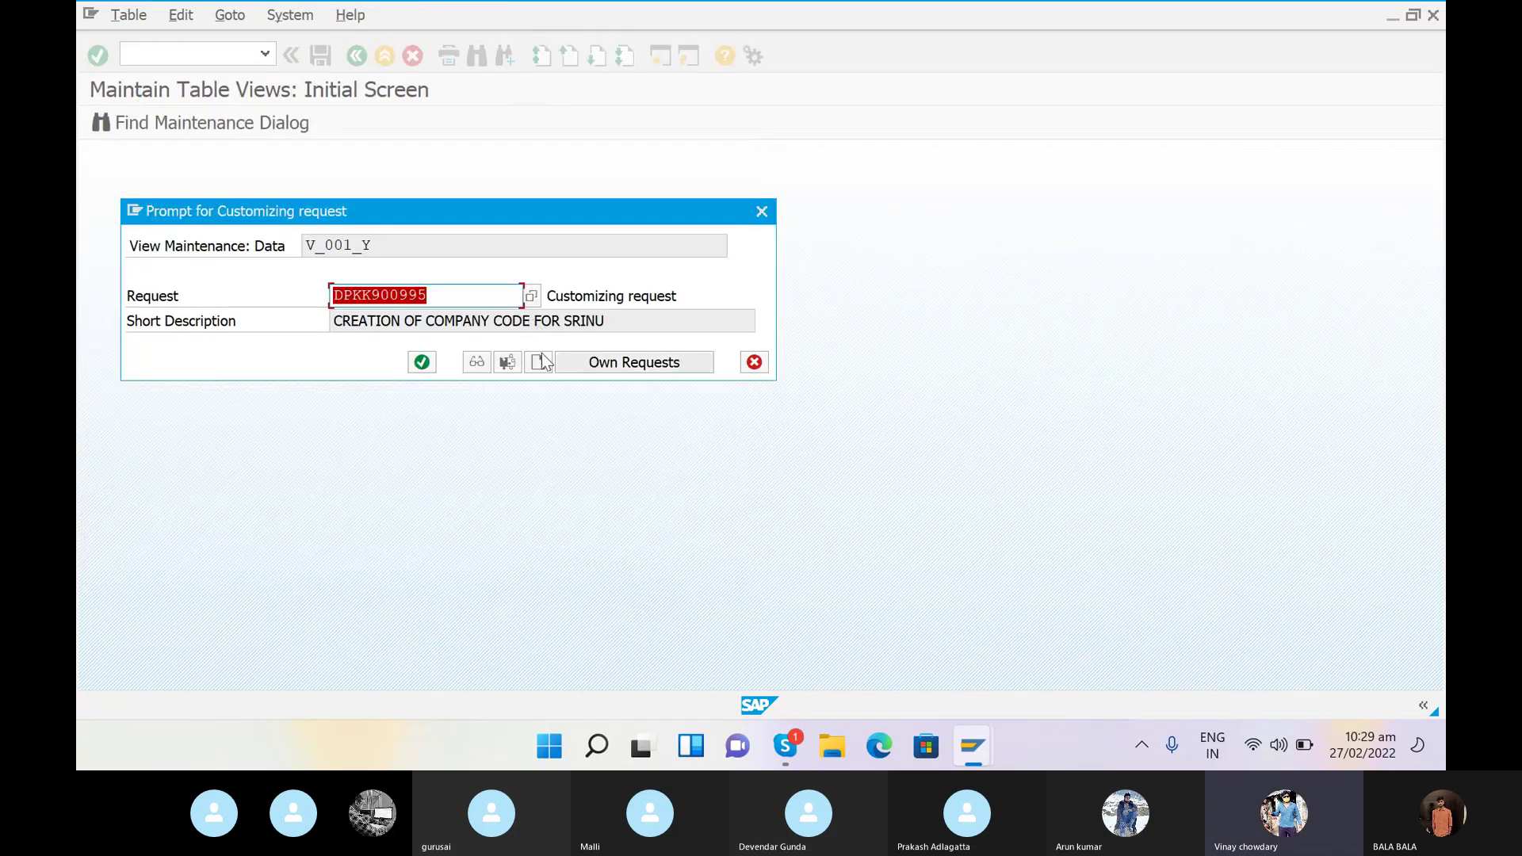
{"action": "left_click", "coordinate": [539, 363]}
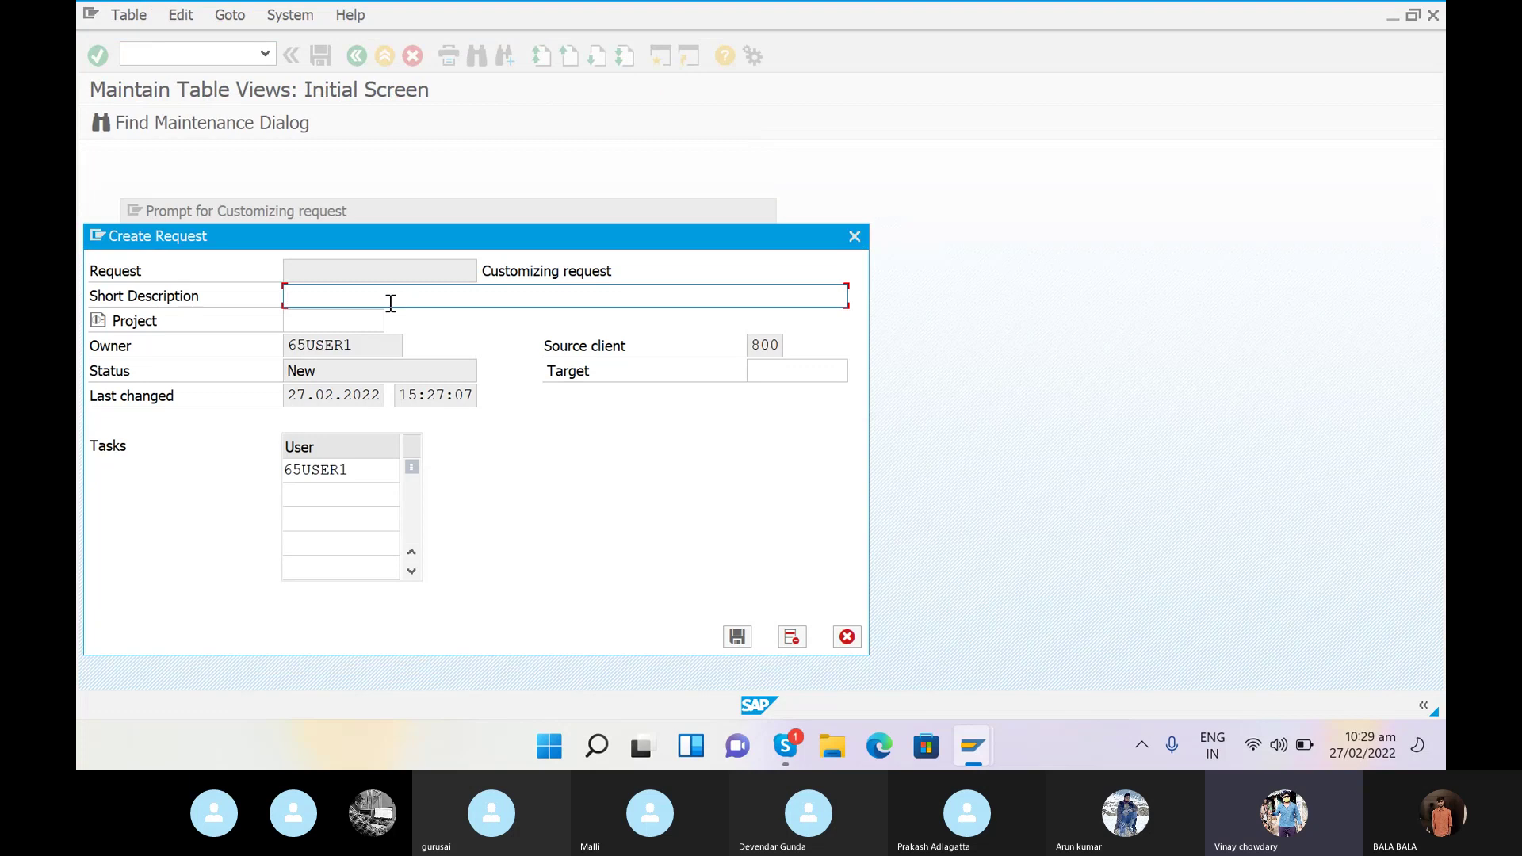
{"action": "type", "text": "ASSIGN COMPANY CODE"}
{"action": "key", "text": "BackSpace"}
{"action": "key", "text": "BackSpace"}
{"action": "key", "text": "BackSpace"}
{"action": "key", "text": "BackSpace"}
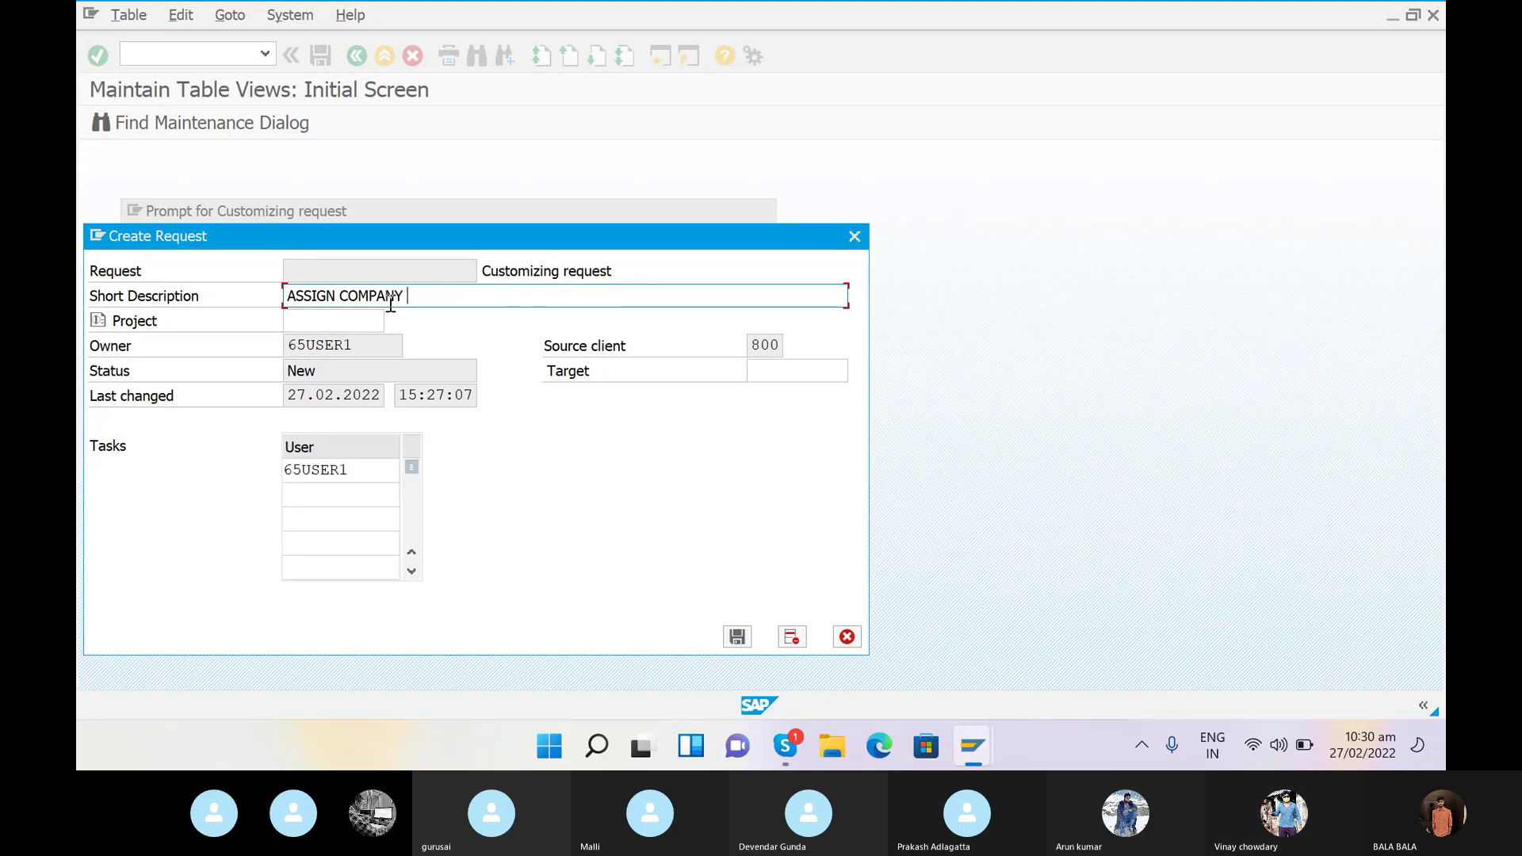
{"action": "type", "text": "TO"}
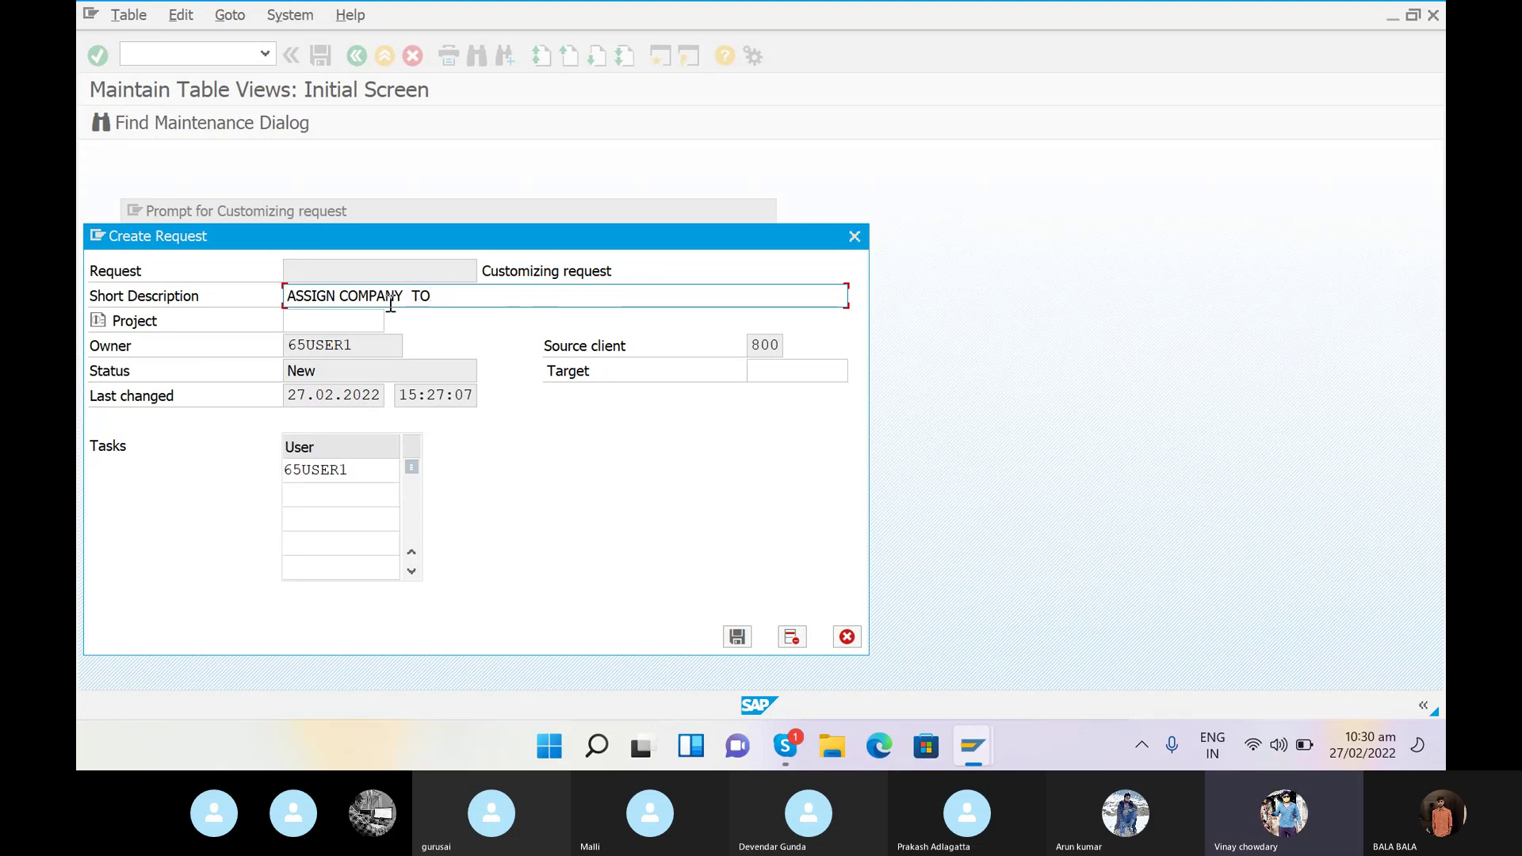
{"action": "type", "text": " COMPANY CODE"}
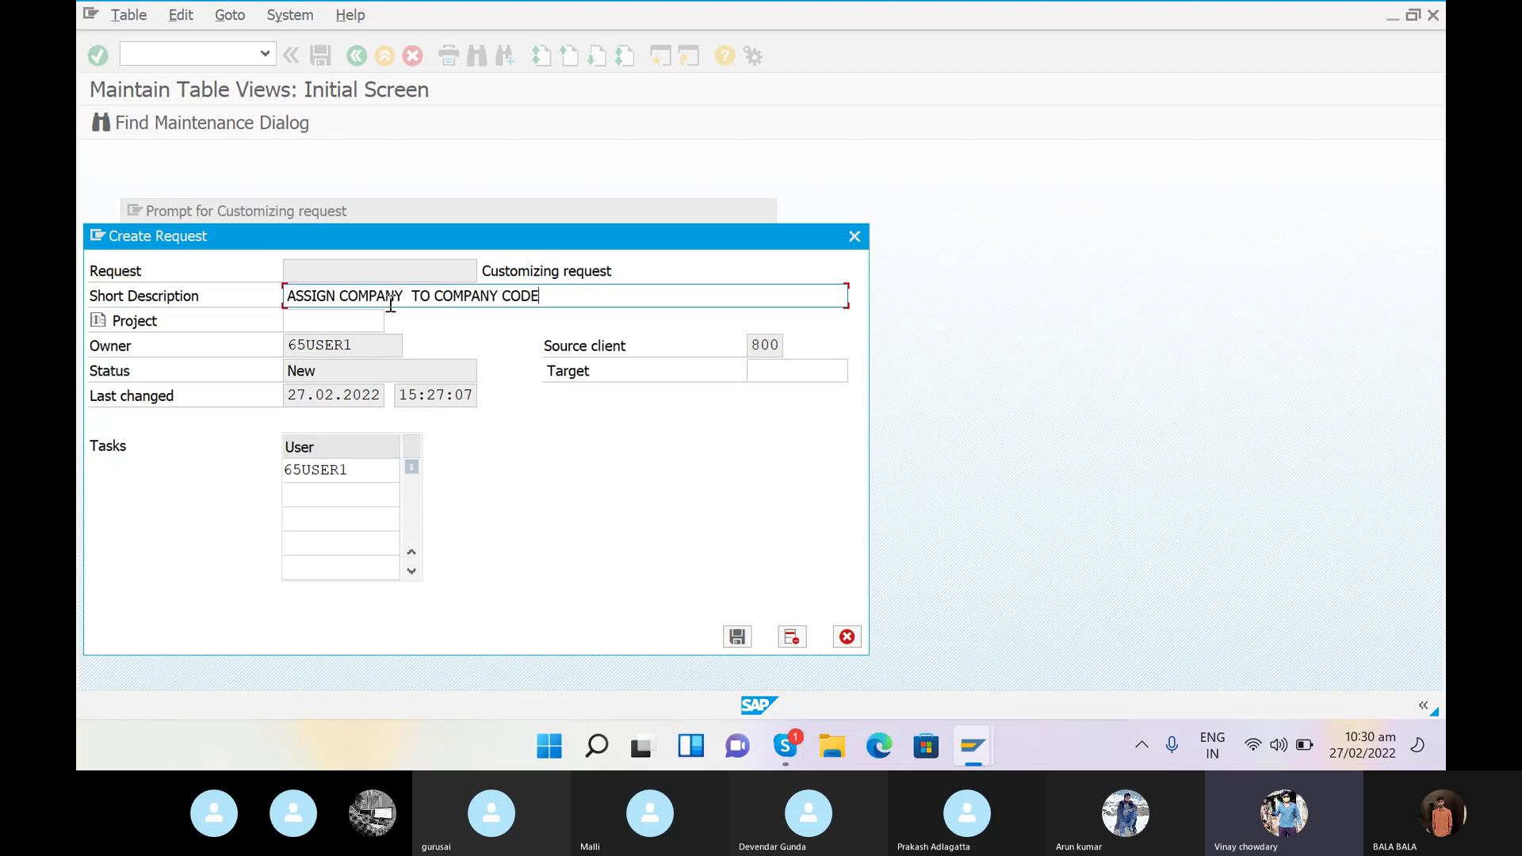
{"action": "left_click", "coordinate": [742, 642]}
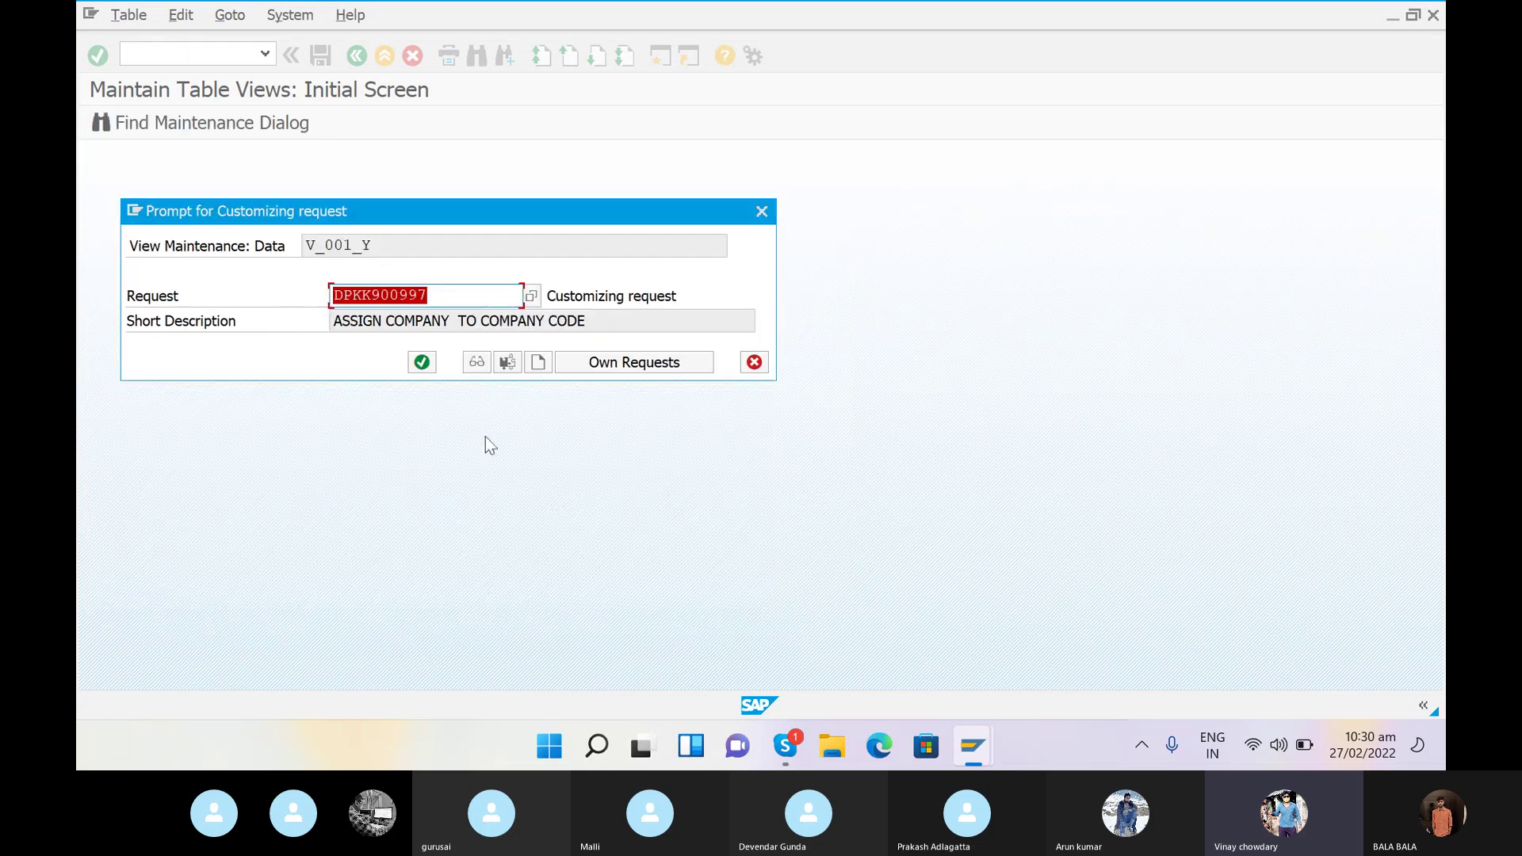
{"action": "left_click", "coordinate": [428, 370]}
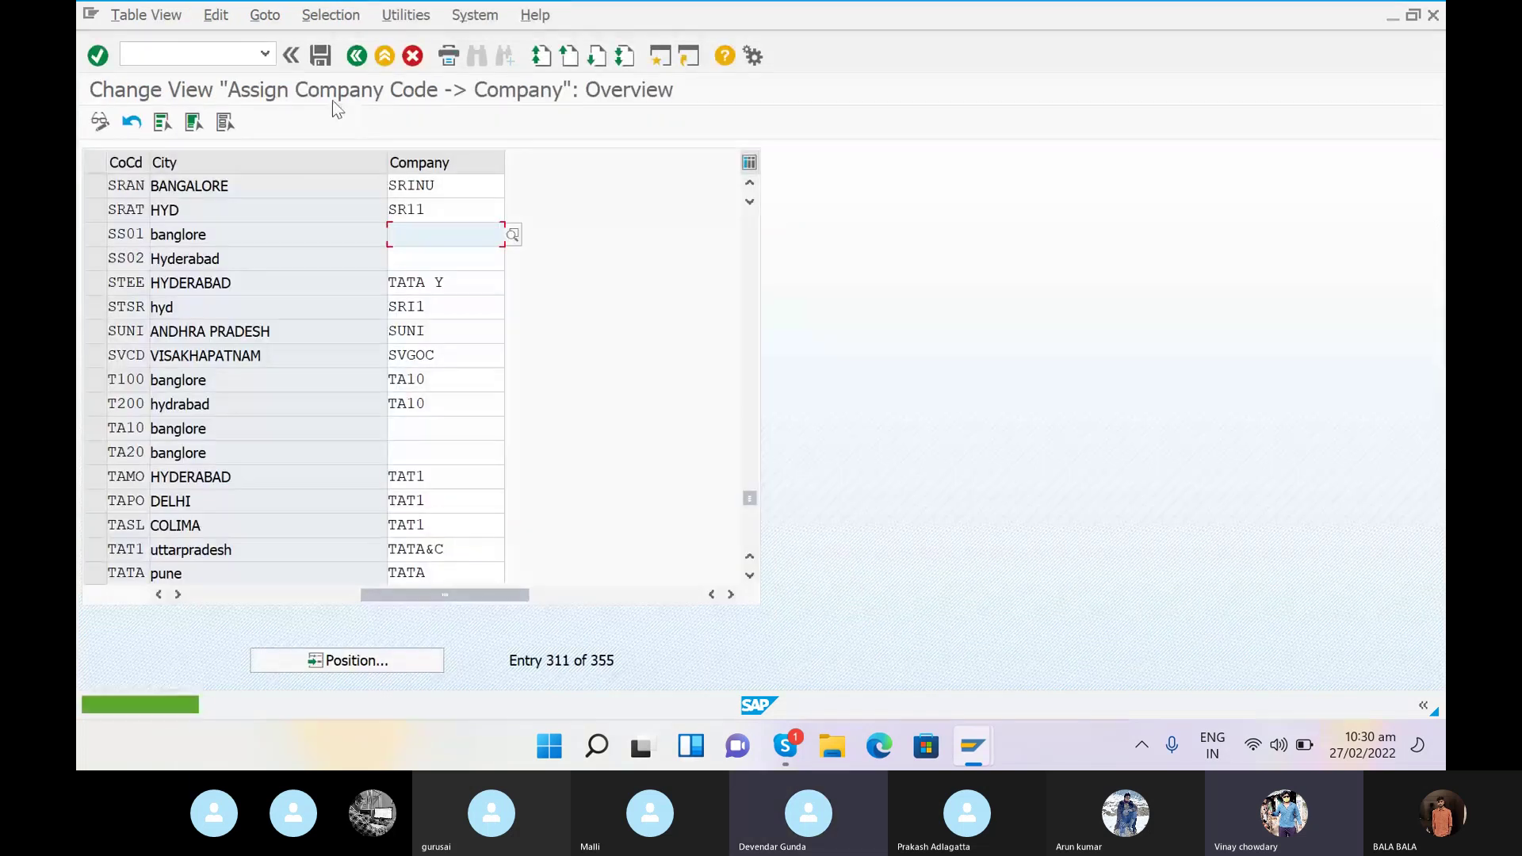
- Enter transaction /NOX03 in the command field
{"action": "left_click", "coordinate": [213, 53]}
{"action": "type", "text": "/N"}
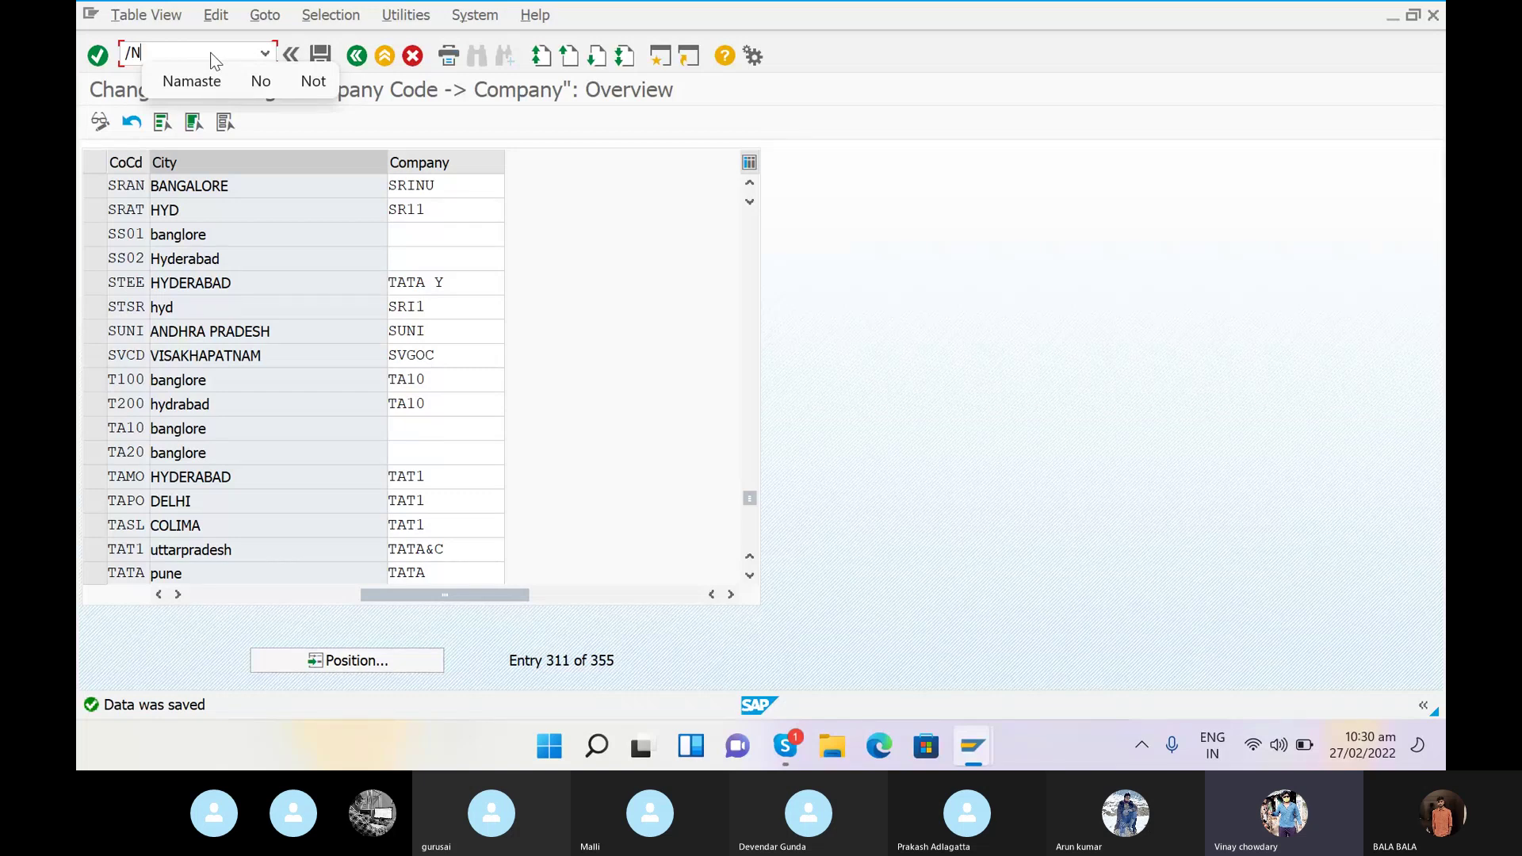
{"action": "type", "text": "O"}
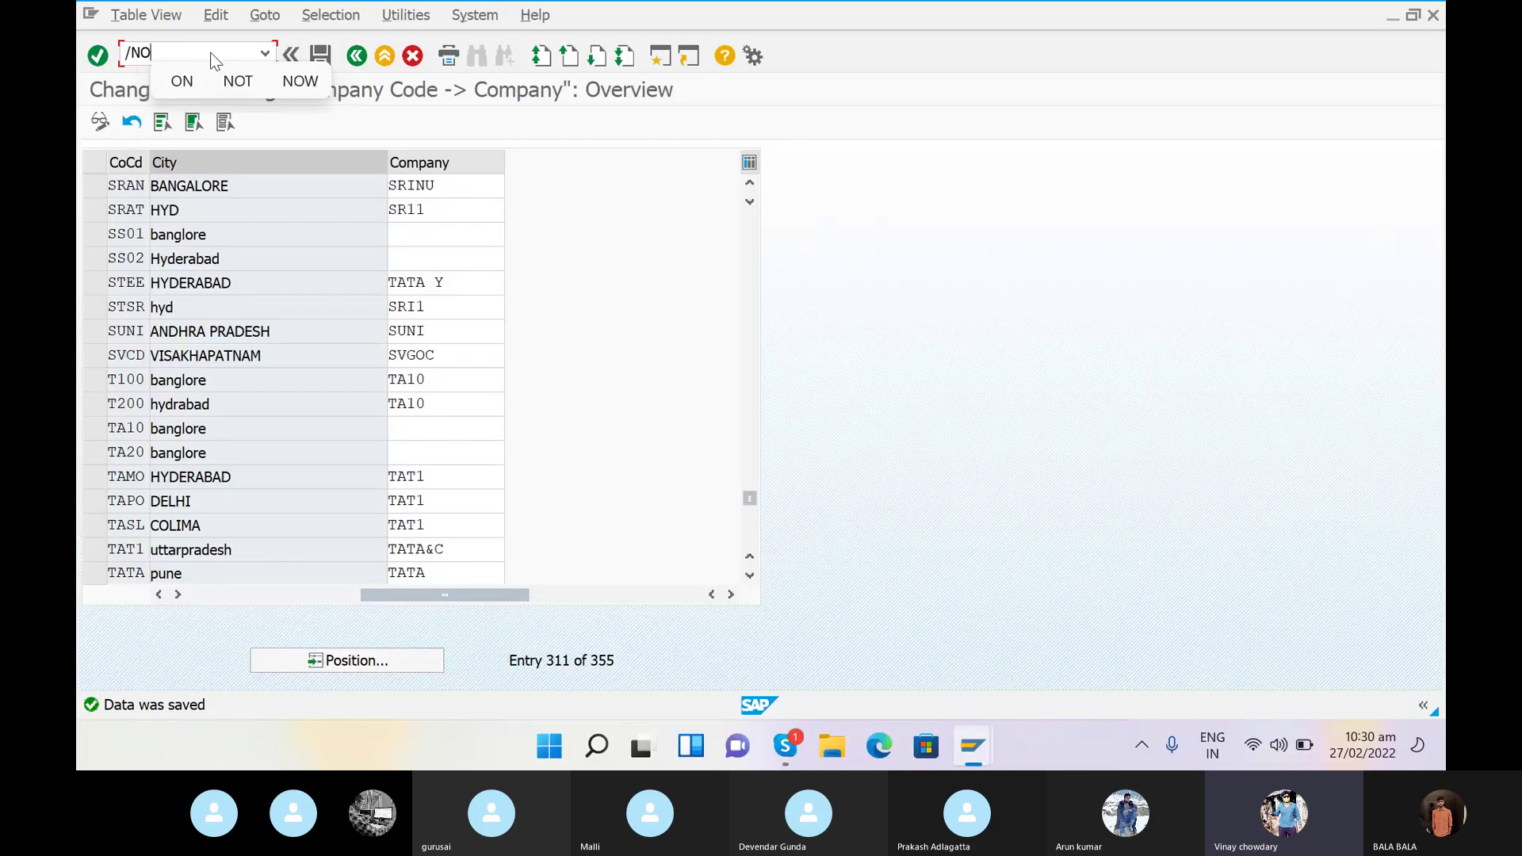
{"action": "type", "text": "X03"}
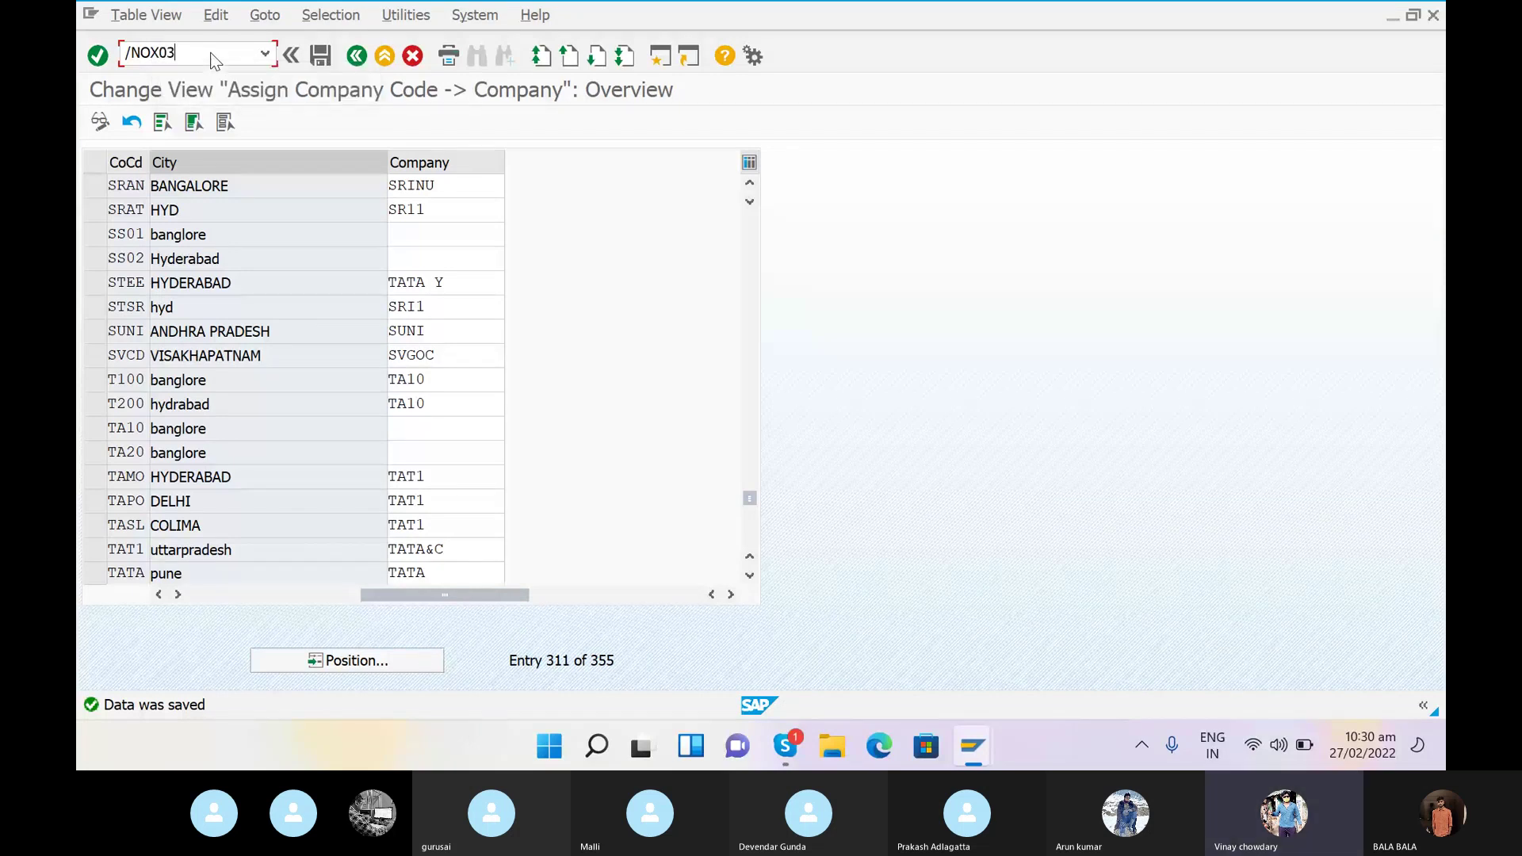
- Run OX03 to list business areas and start a New Entries row
{"action": "key", "text": "Return"}
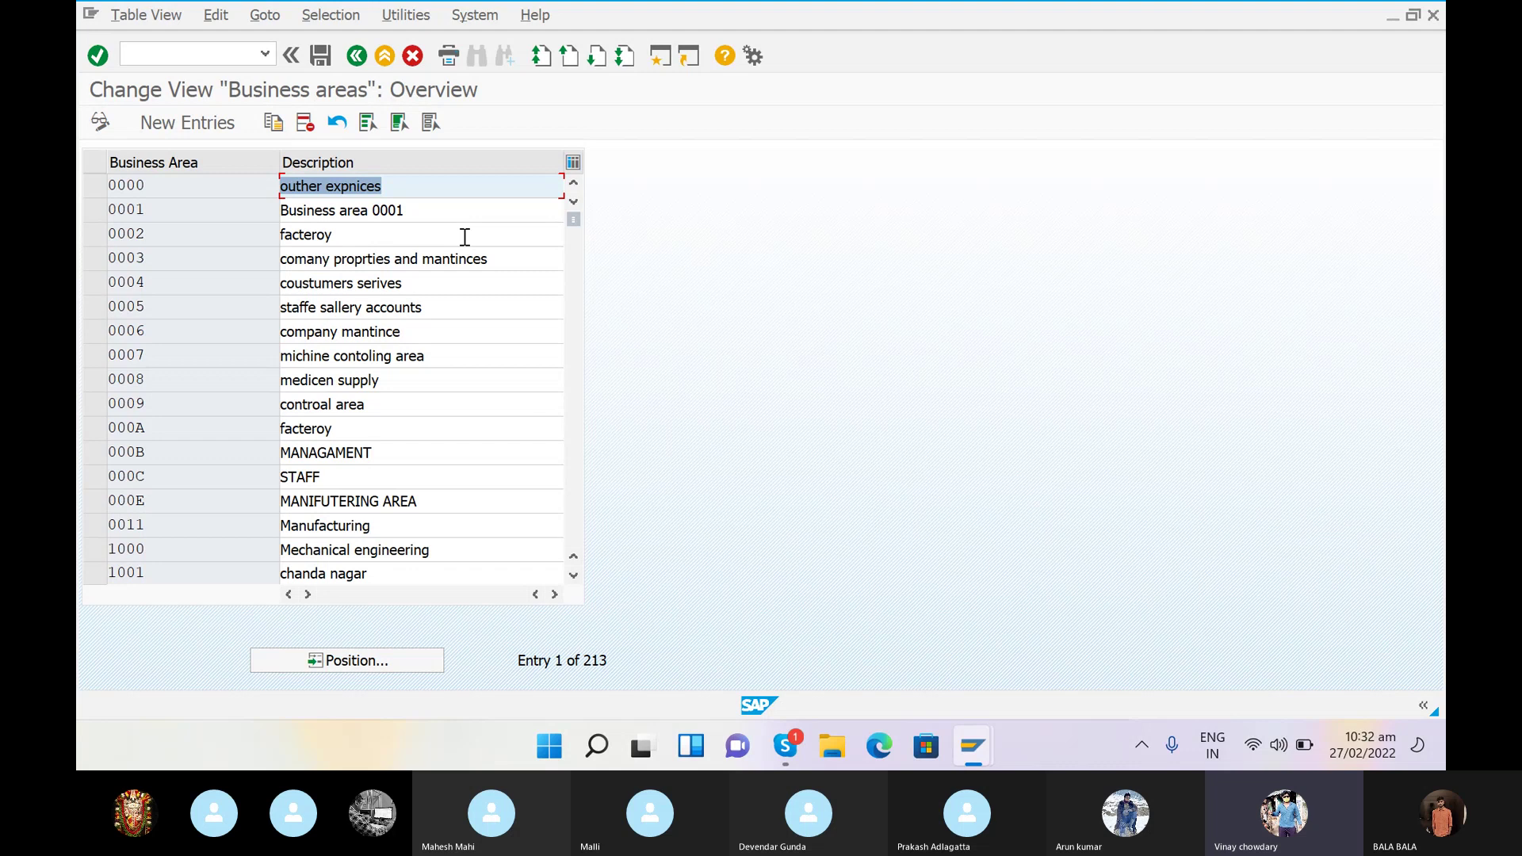
{"action": "left_click", "coordinate": [195, 132]}
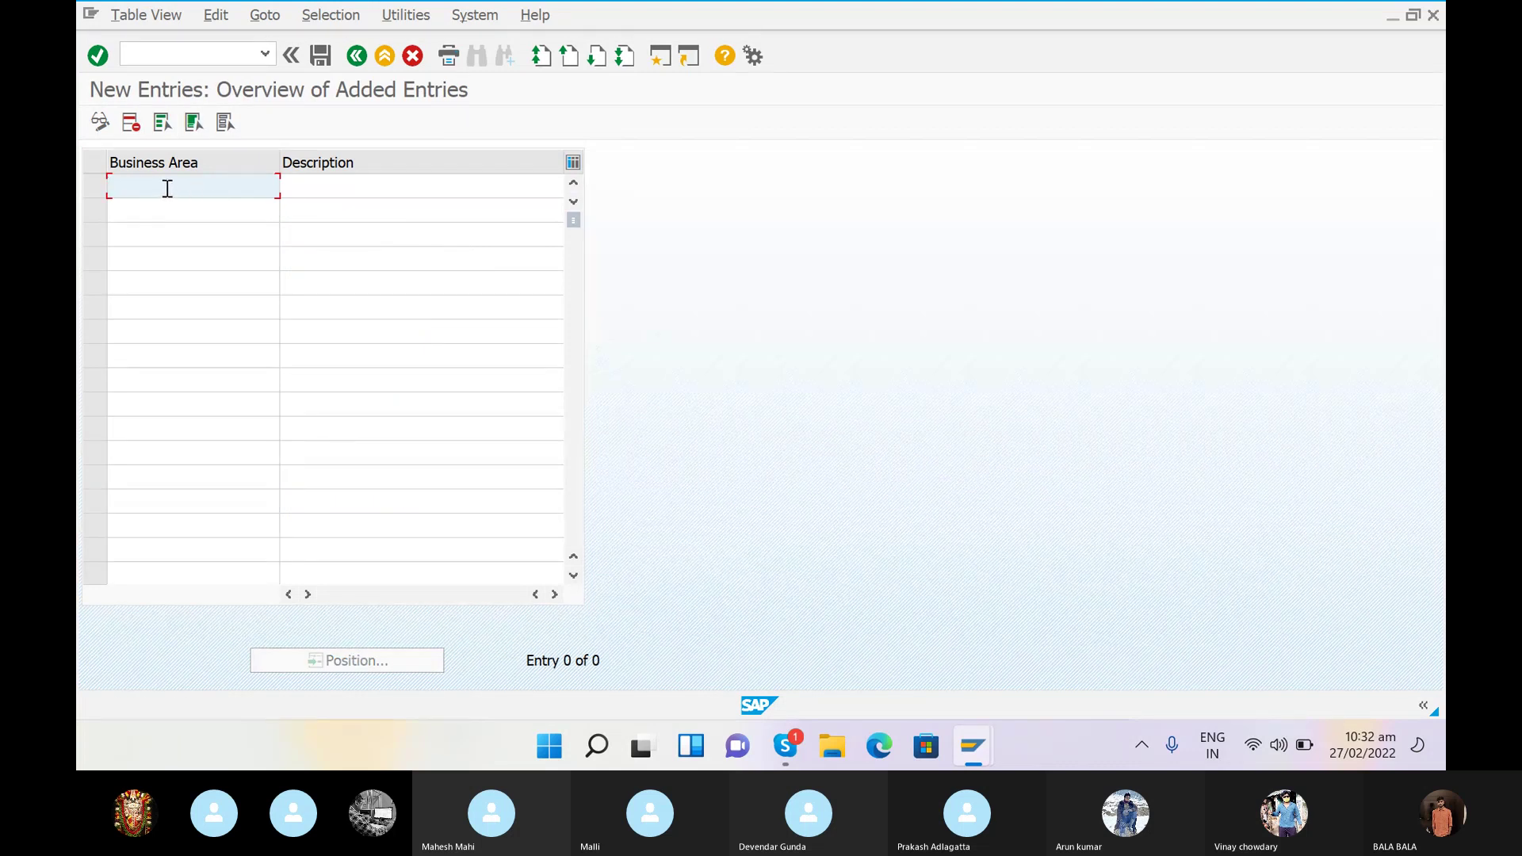
- Enter business area SRIK with description 'BUSINESS AREA FOR KANYAKUMARI' and save it
{"action": "type", "text": "SRI"}
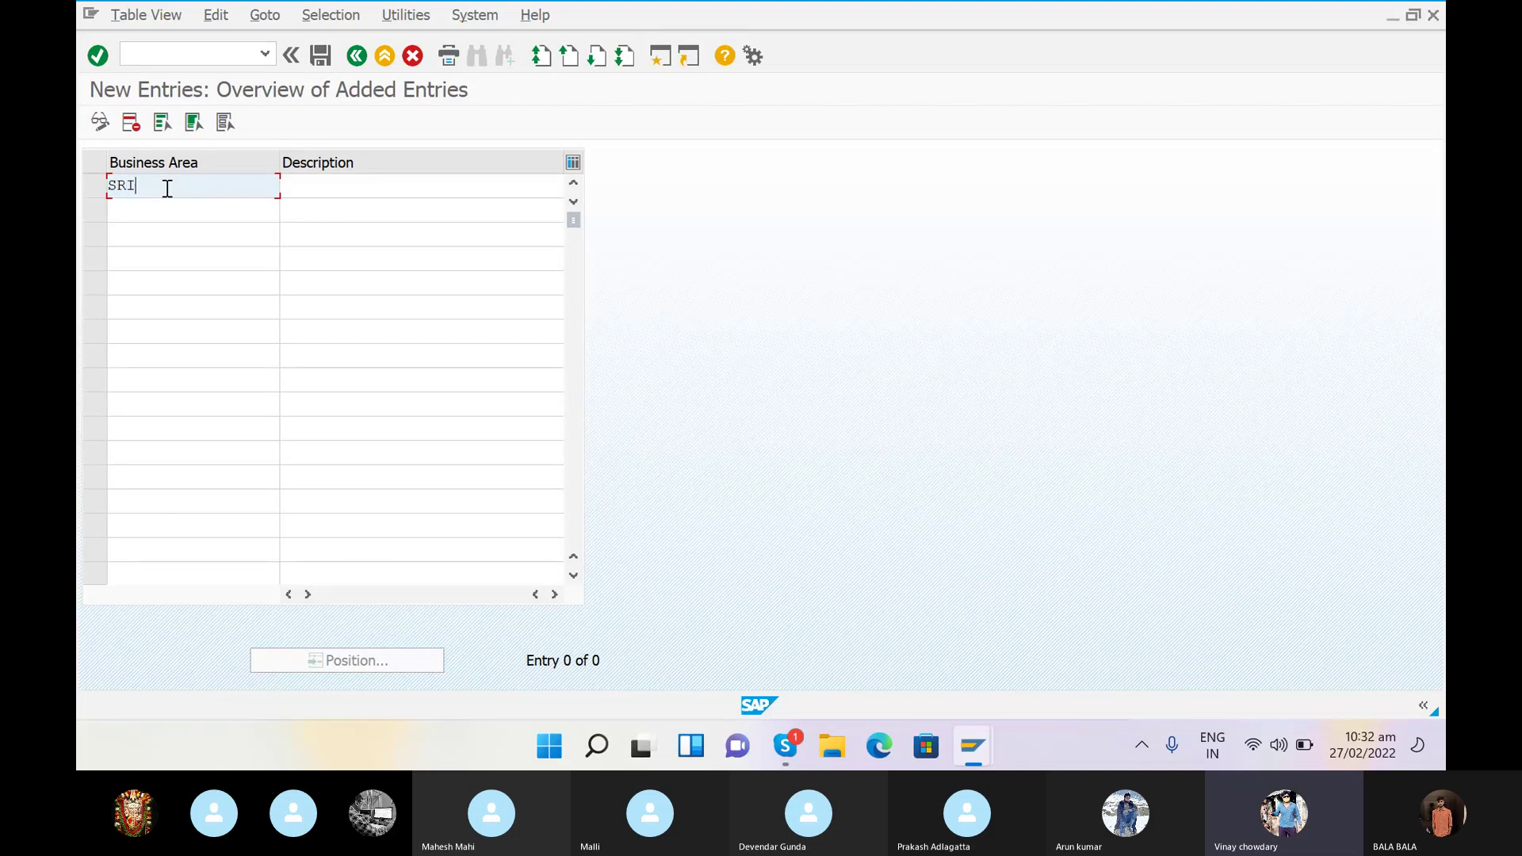
{"action": "type", "text": "N"}
{"action": "key", "text": "BackSpace"}
{"action": "key", "text": "BackSpace"}
{"action": "type", "text": "IK"}
{"action": "left_click", "coordinate": [327, 190]}
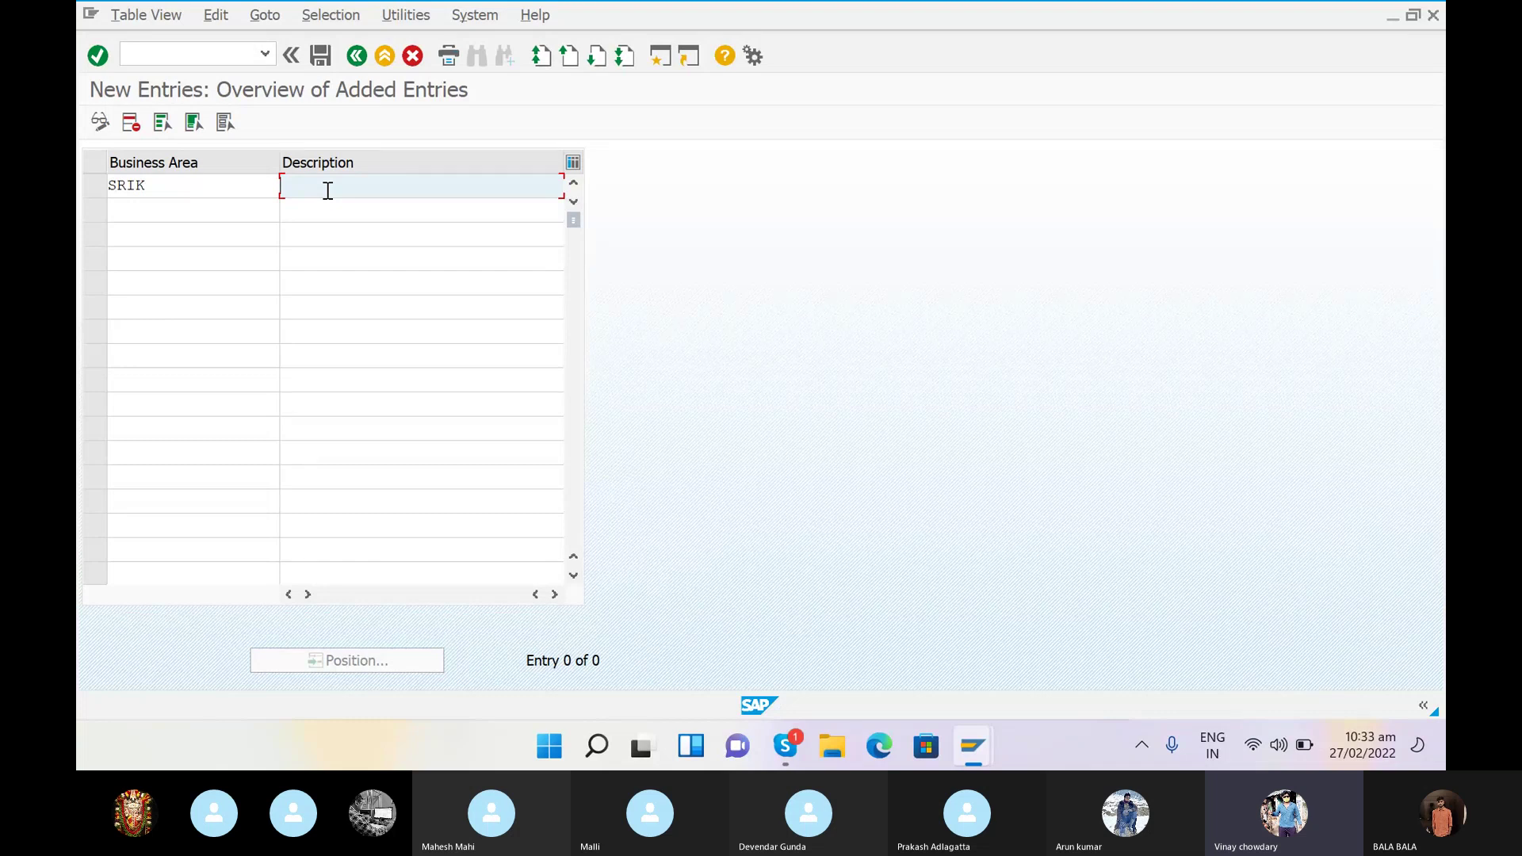
{"action": "type", "text": "BUSINESS AREA FOR KANYAKUMARI"}
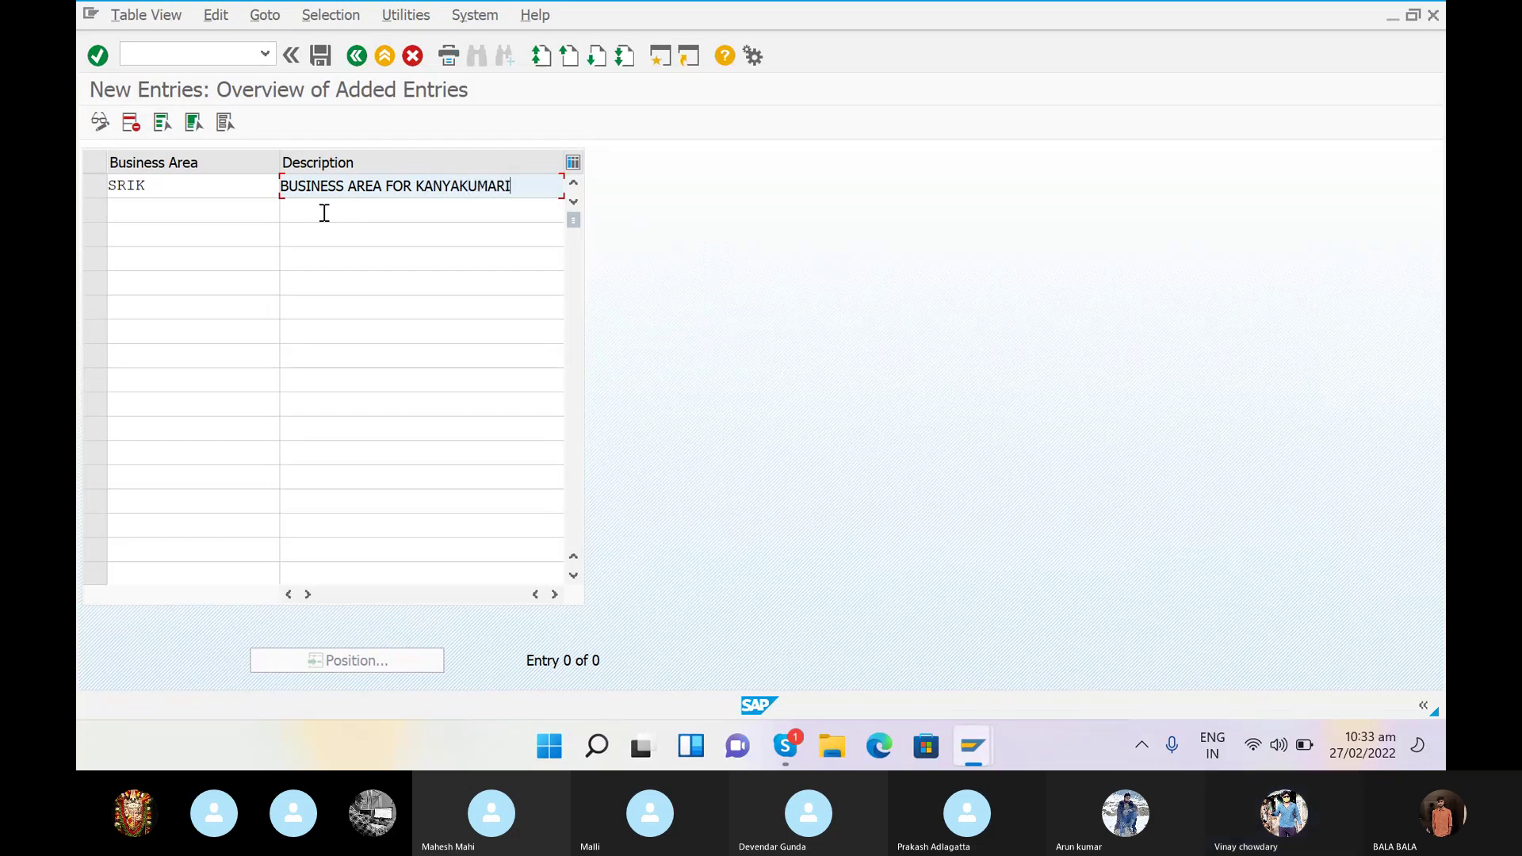
{"action": "left_click", "coordinate": [321, 55]}
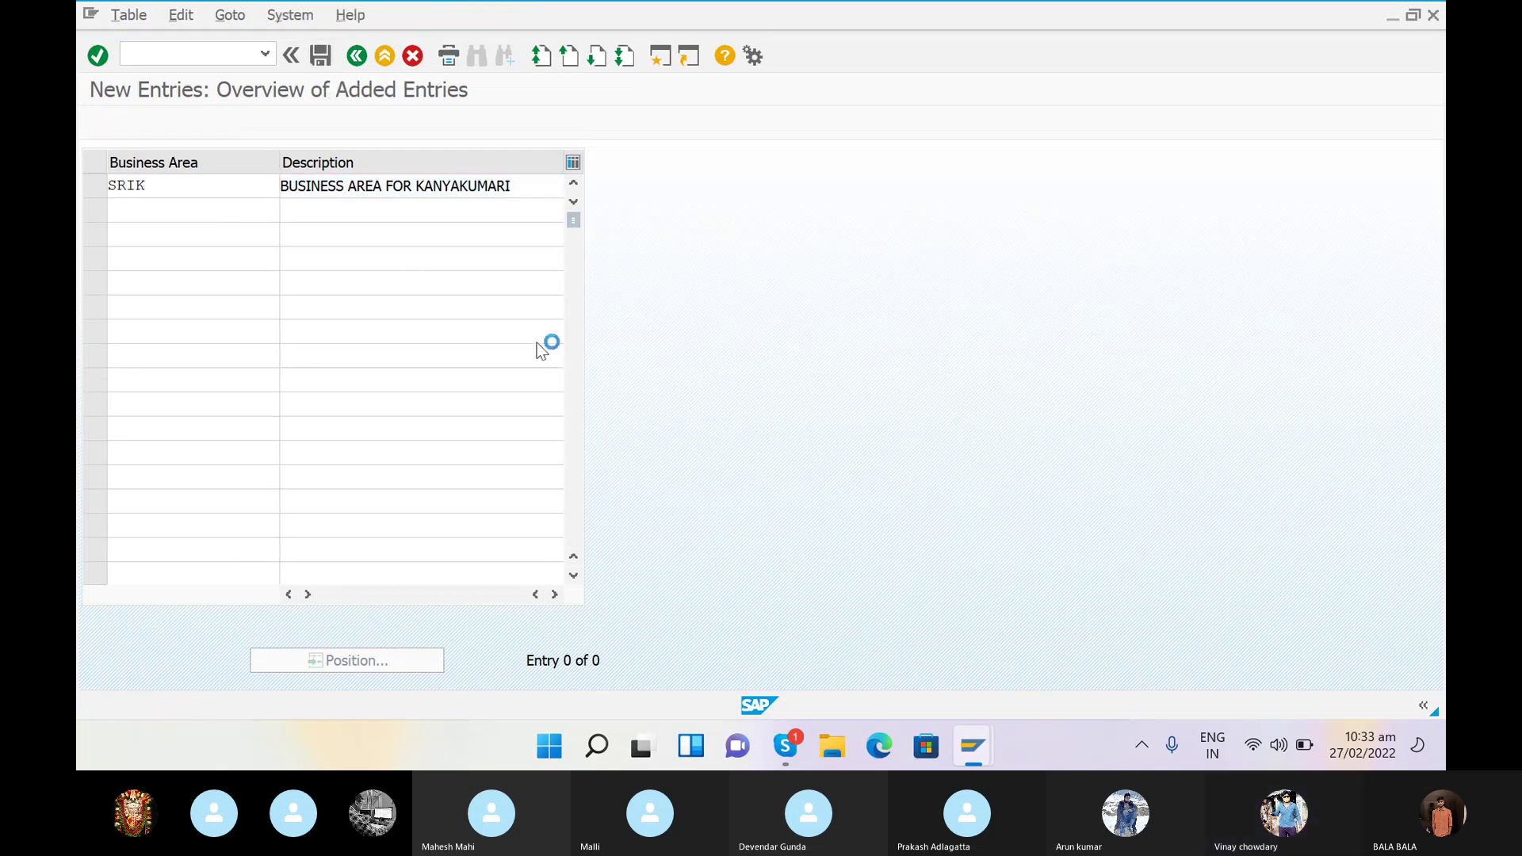
- Store business area SRIK under new customizing request 'CREATION OF BUSNIESS AREA' and confirm
{"action": "left_click", "coordinate": [542, 364]}
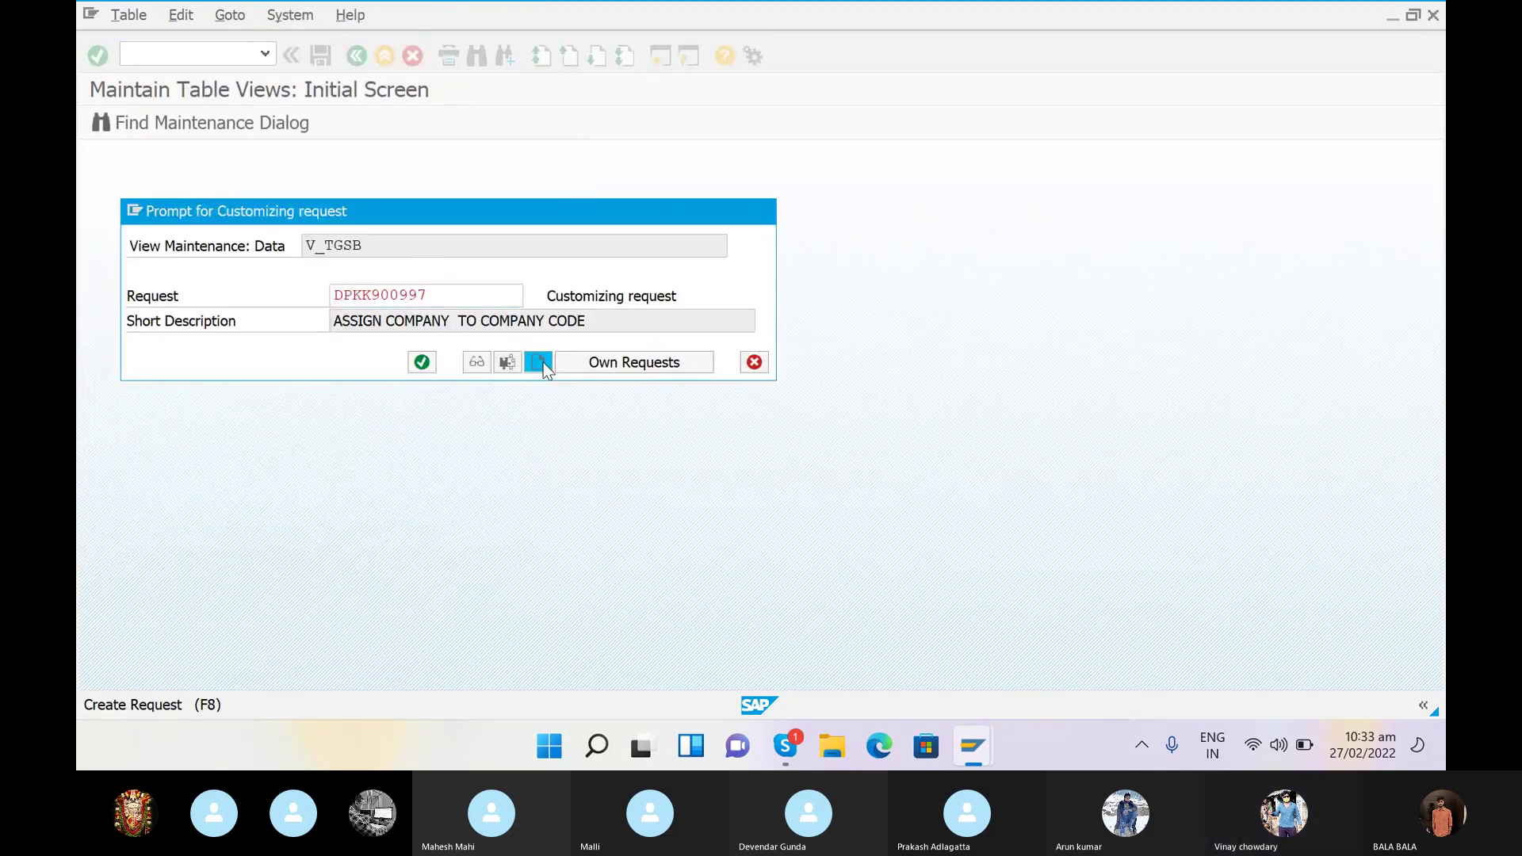
{"action": "type", "text": "CREATION"}
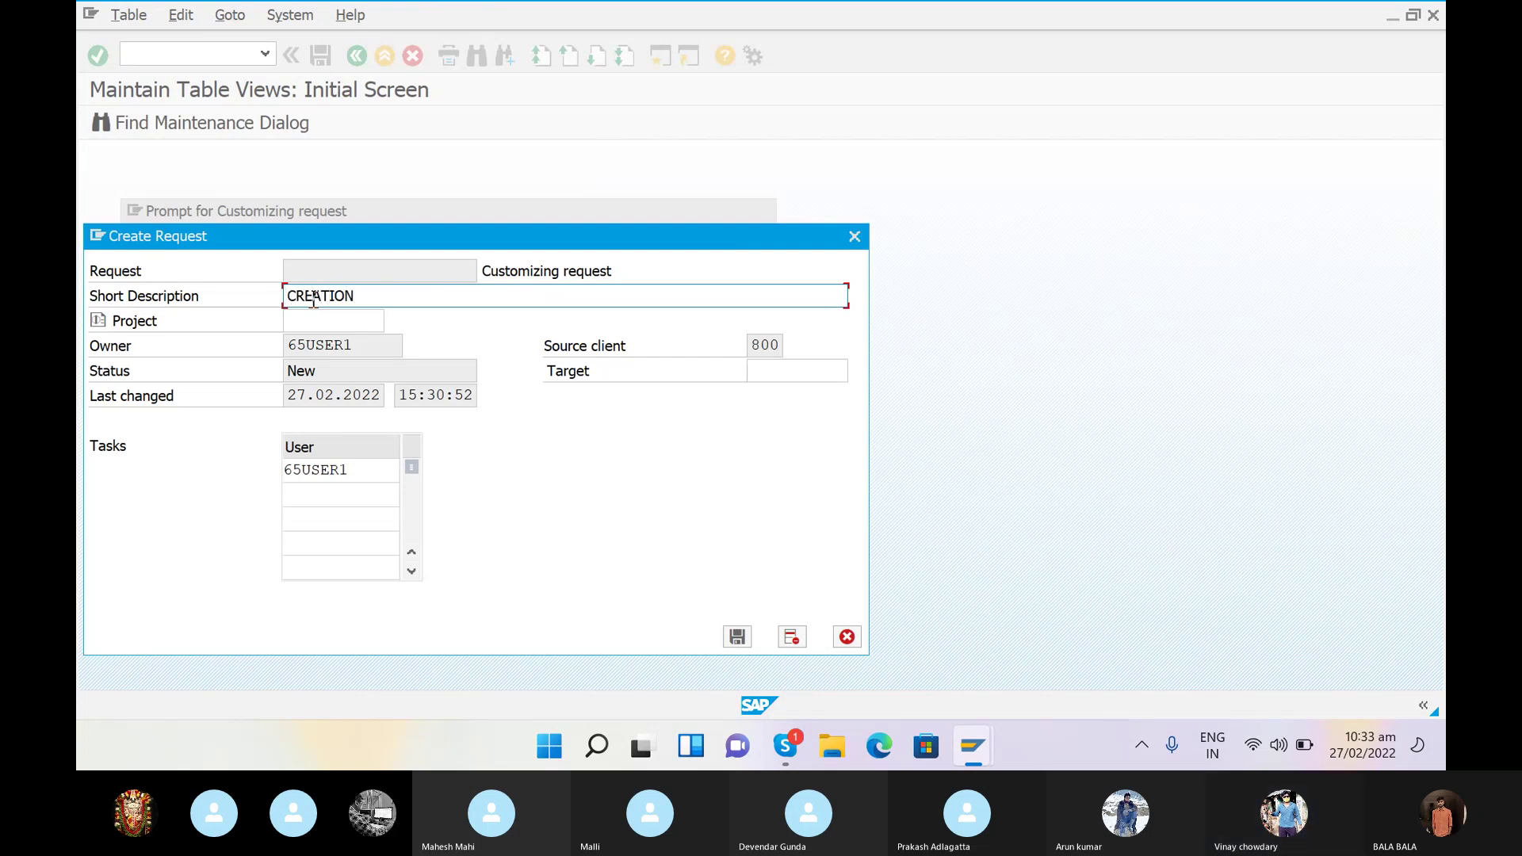
{"action": "type", "text": " OF BUSNIESS AREA"}
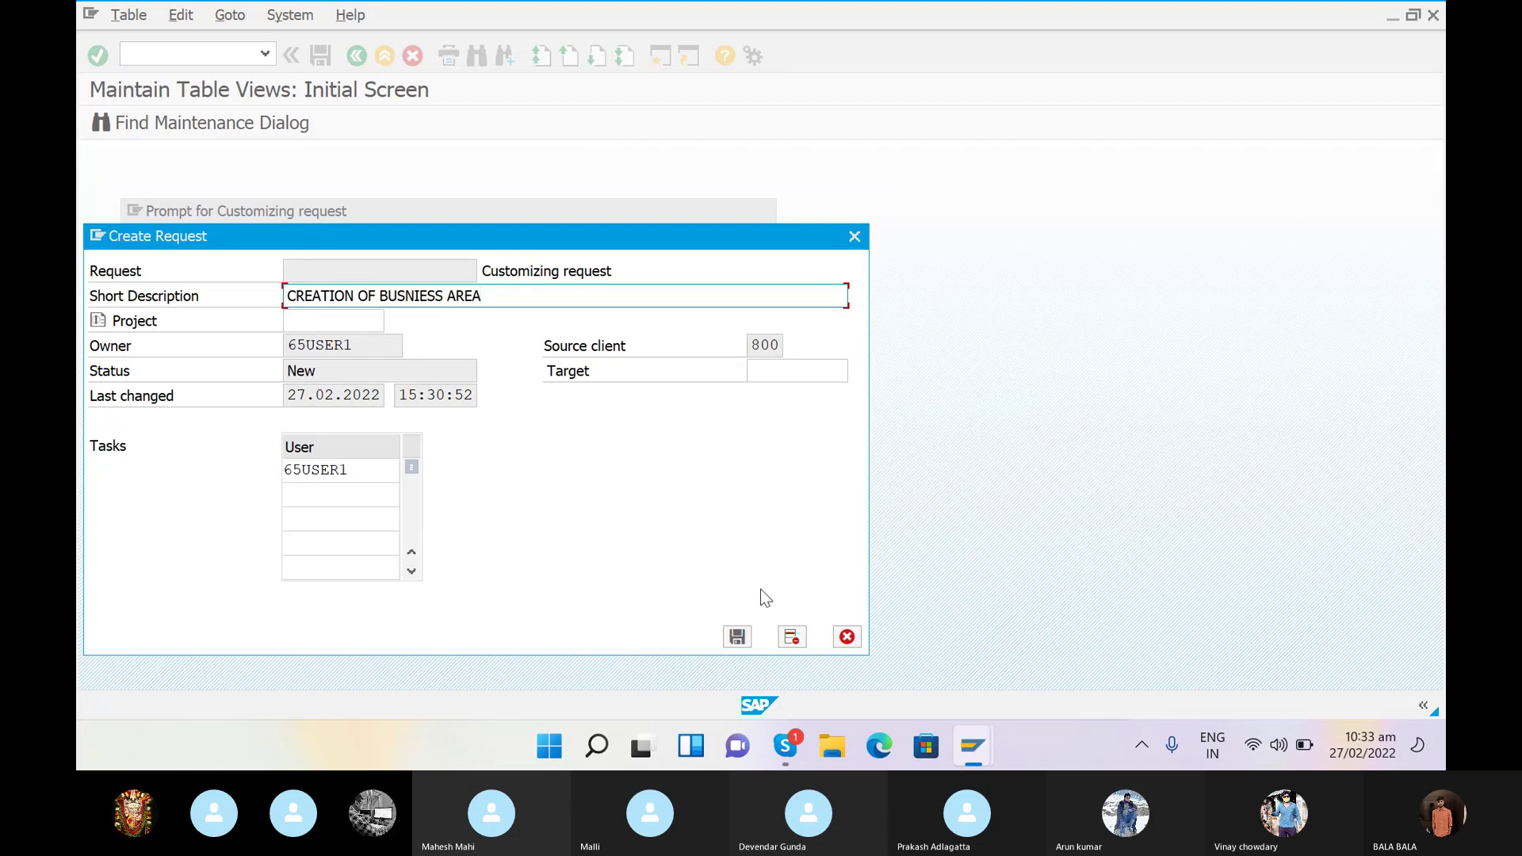
{"action": "left_click", "coordinate": [737, 638]}
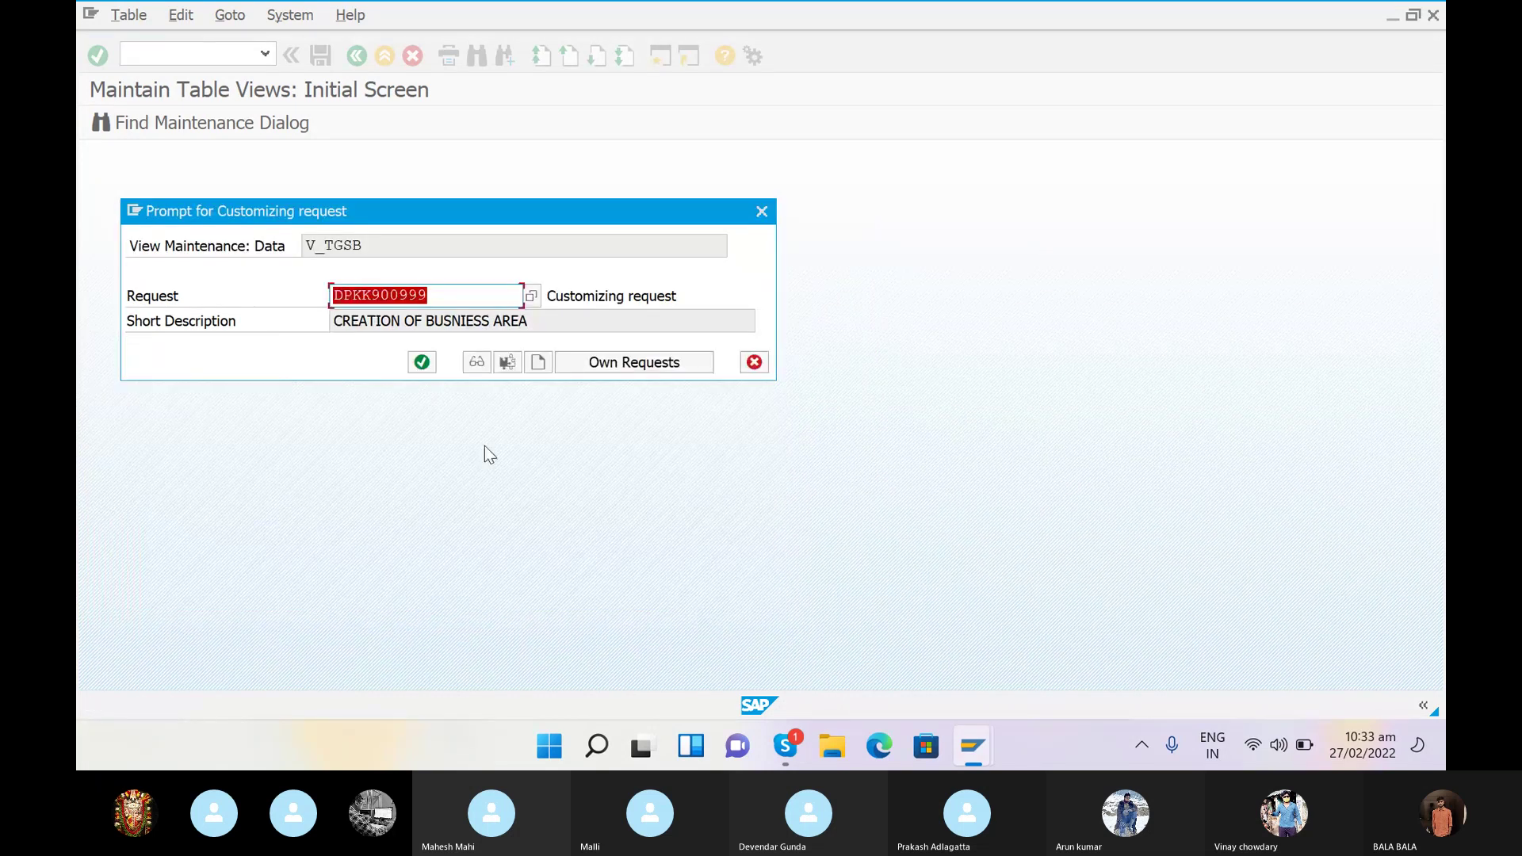
{"action": "left_click", "coordinate": [422, 362]}
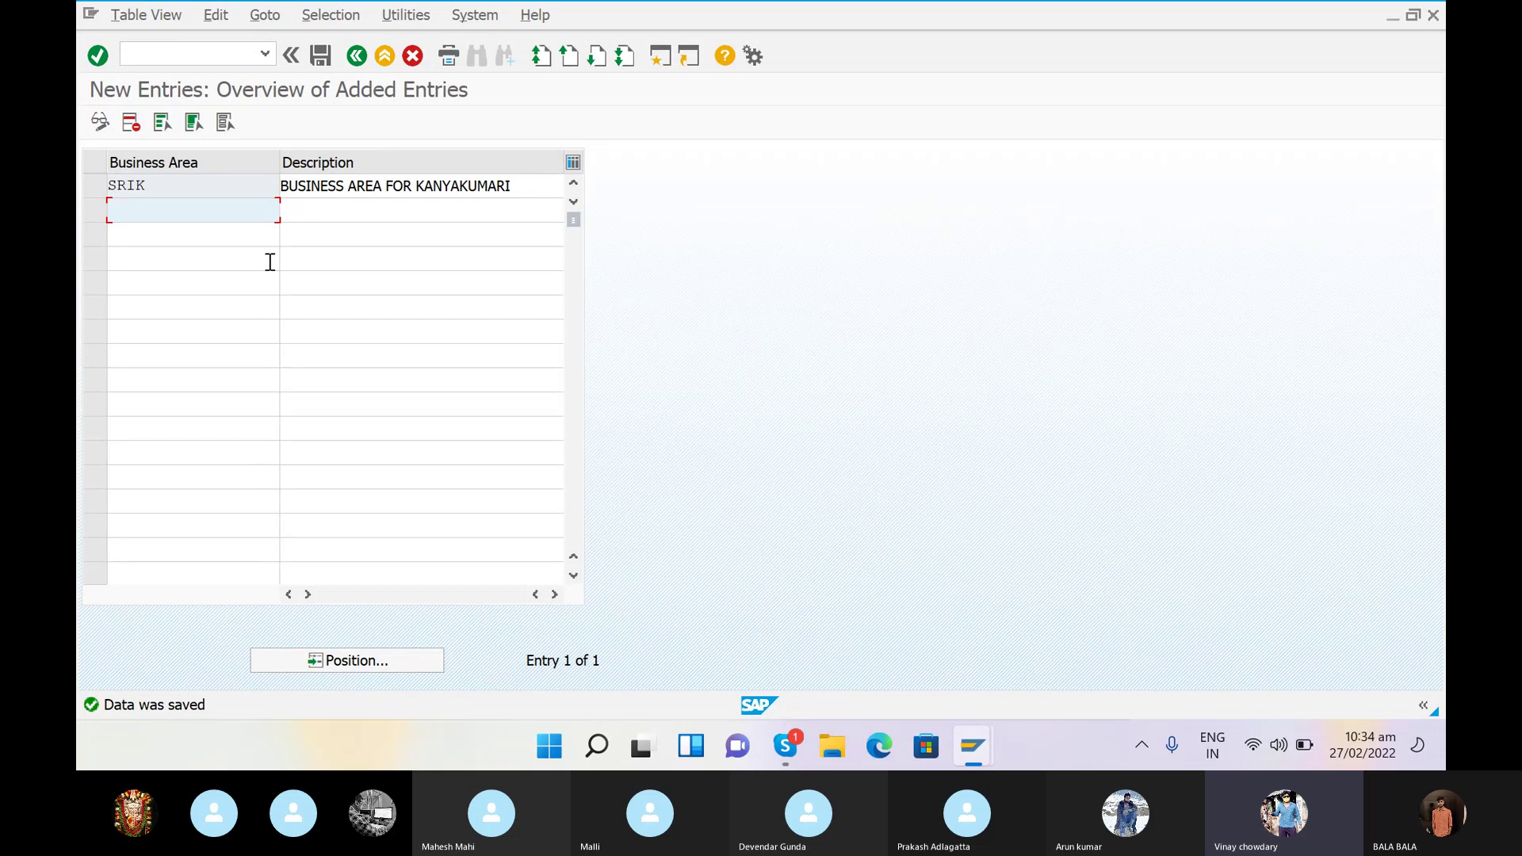
- Run transaction /NFM_FUNCTION after correcting a mistyped first attempt
{"action": "left_click", "coordinate": [206, 55]}
{"action": "type", "text": "FM"}
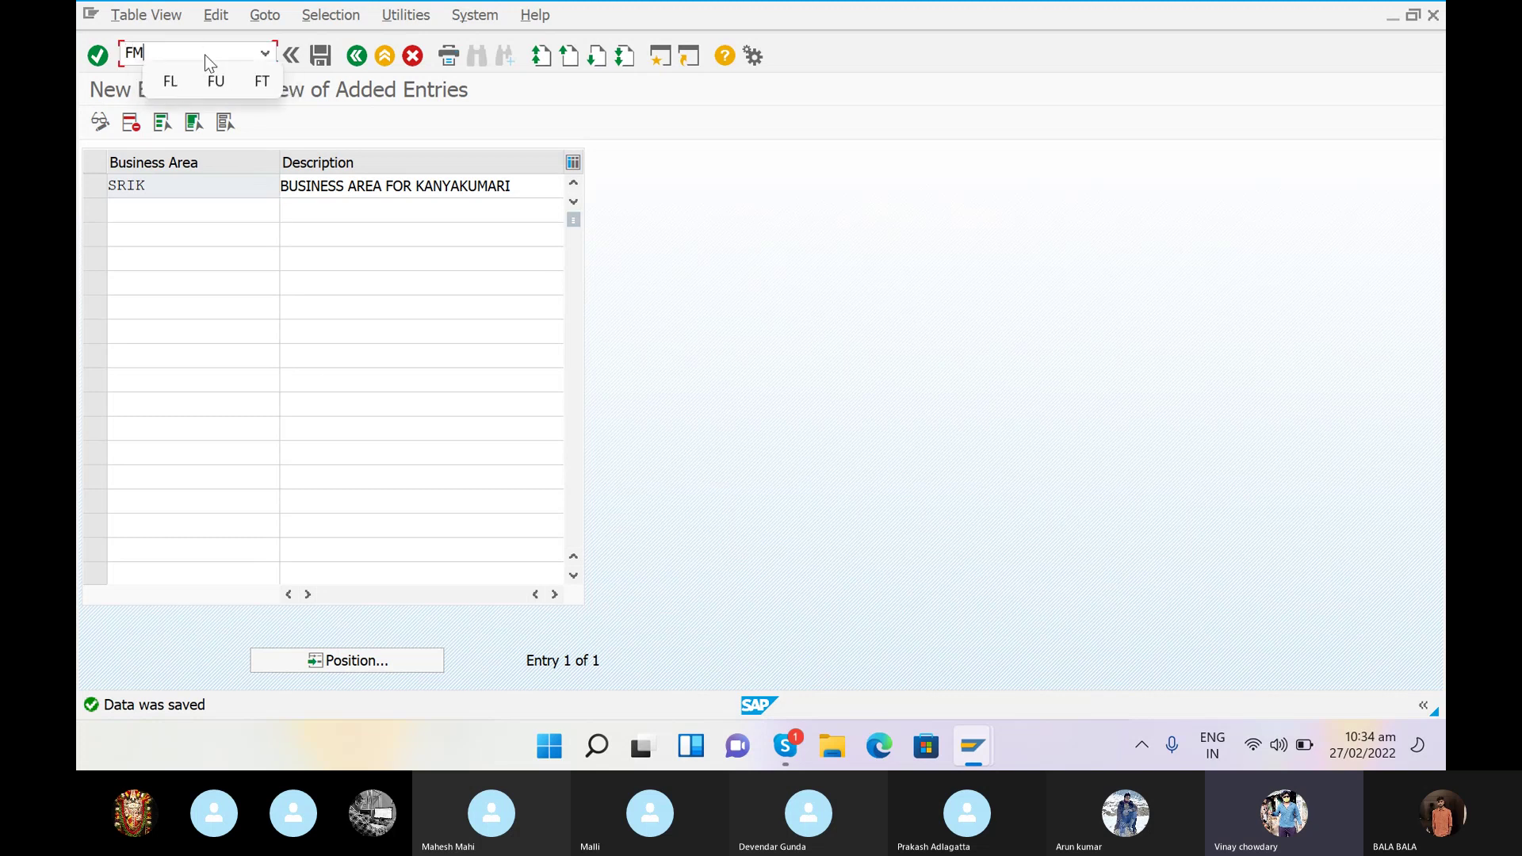
{"action": "type", "text": "-"}
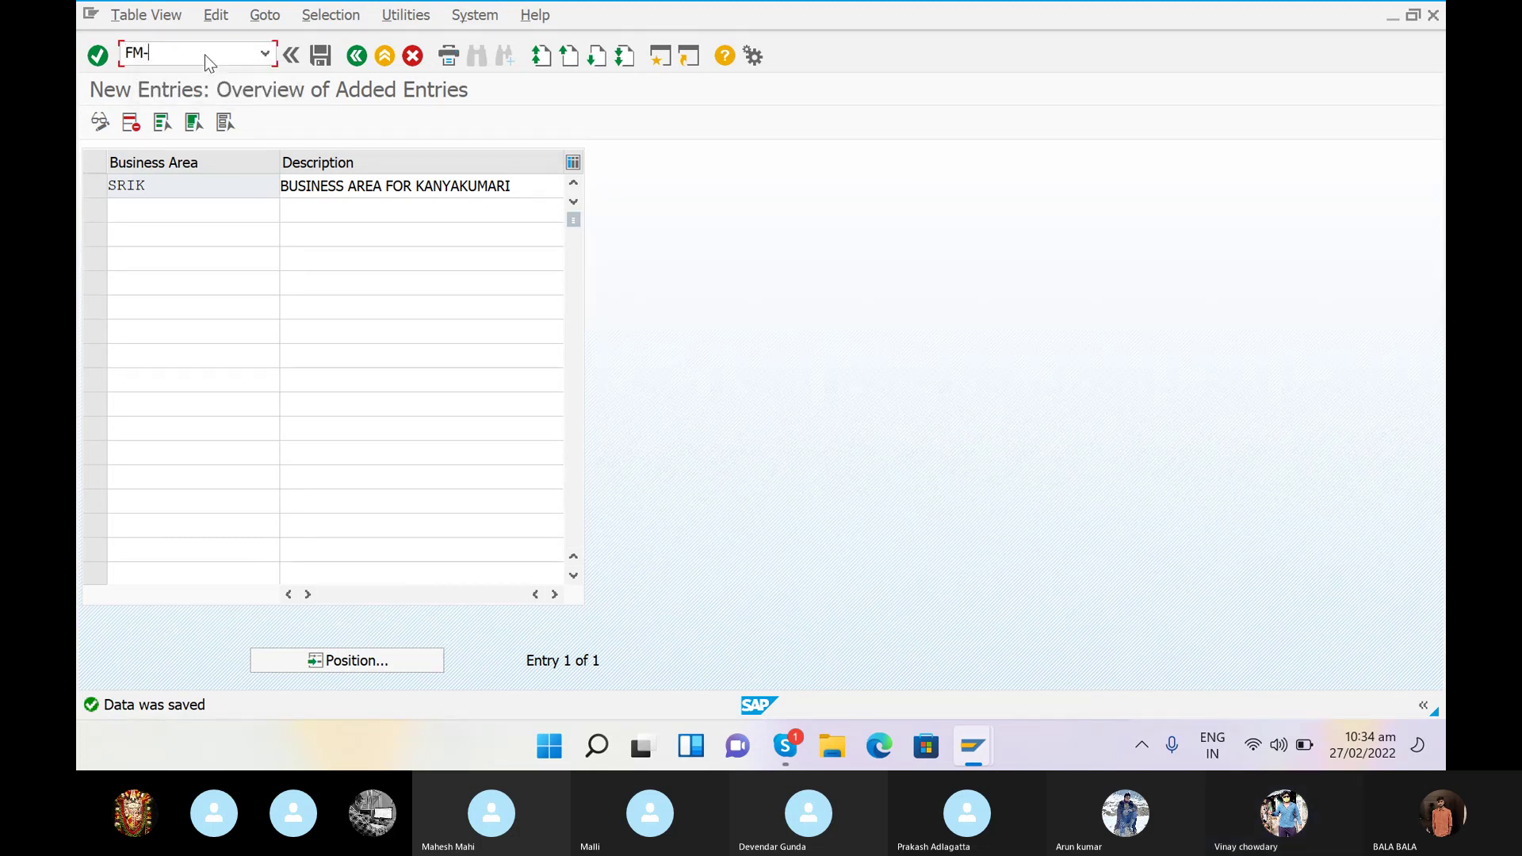
{"action": "type", "text": "_"}
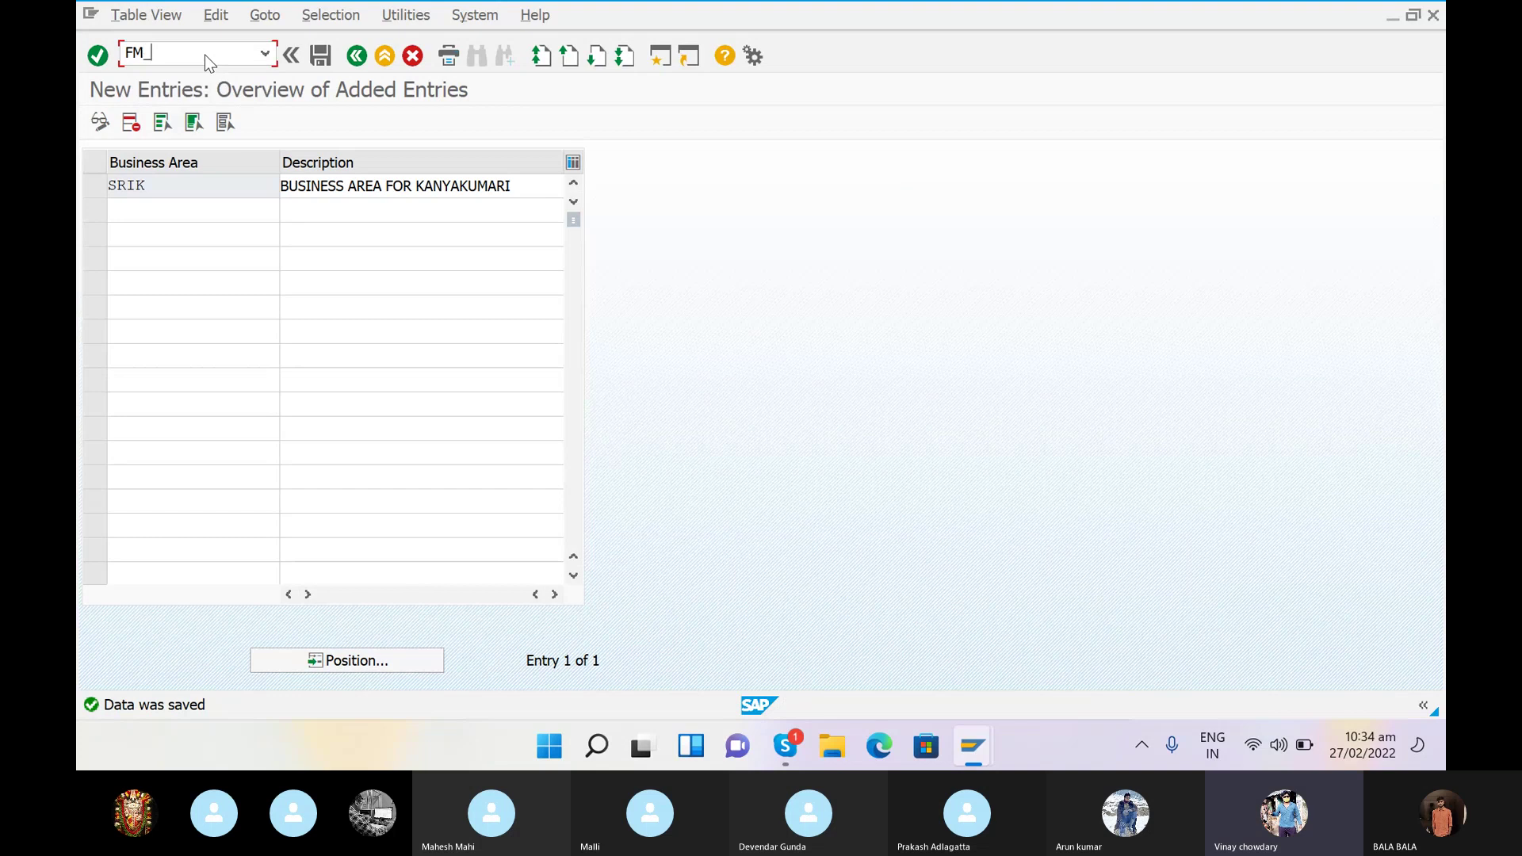
{"action": "type", "text": "FUNCTI"}
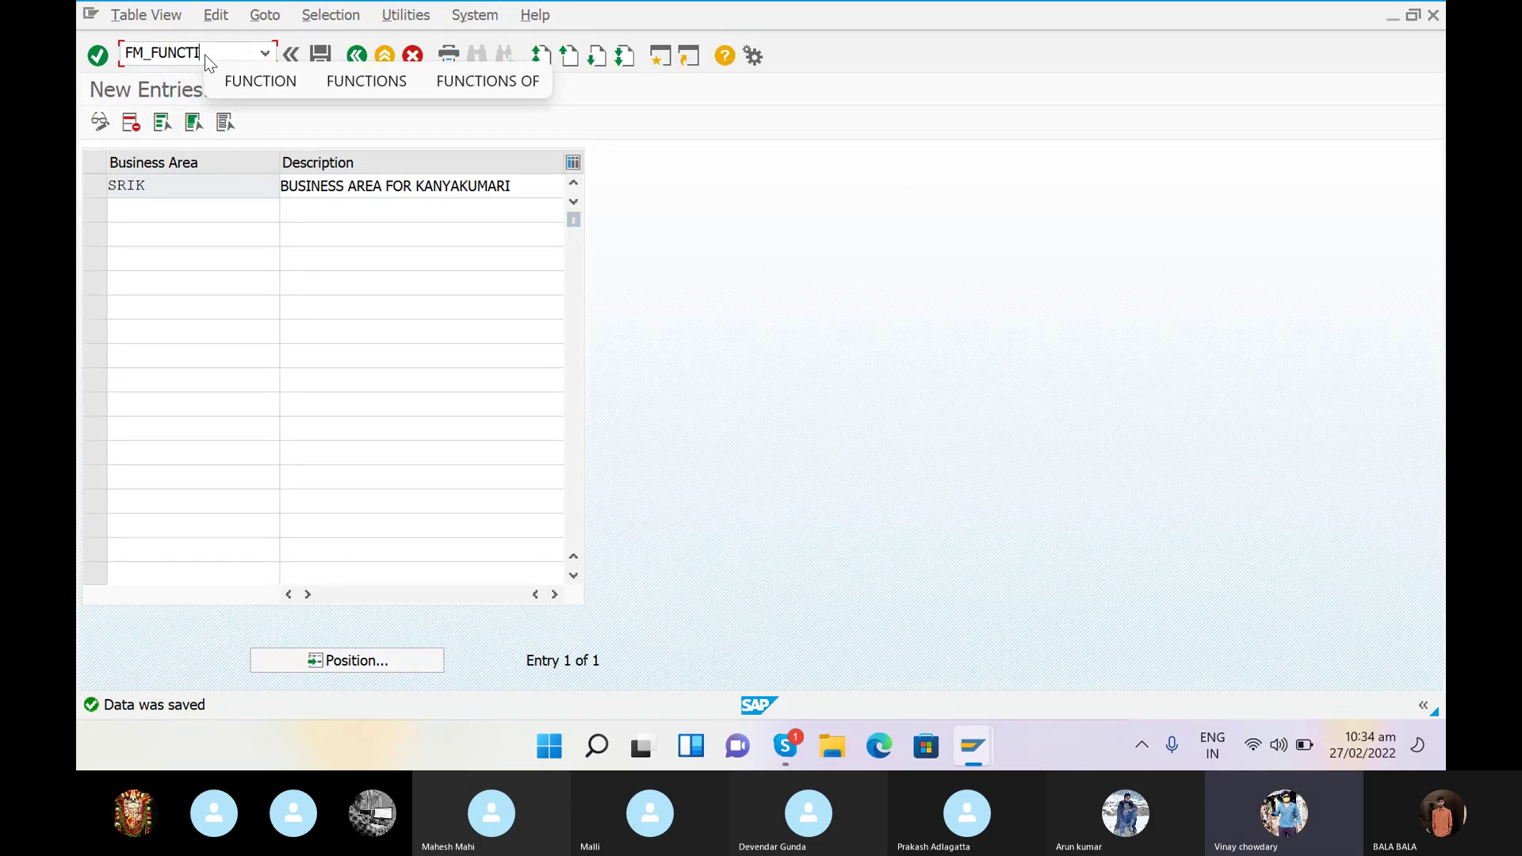
{"action": "type", "text": "ON"}
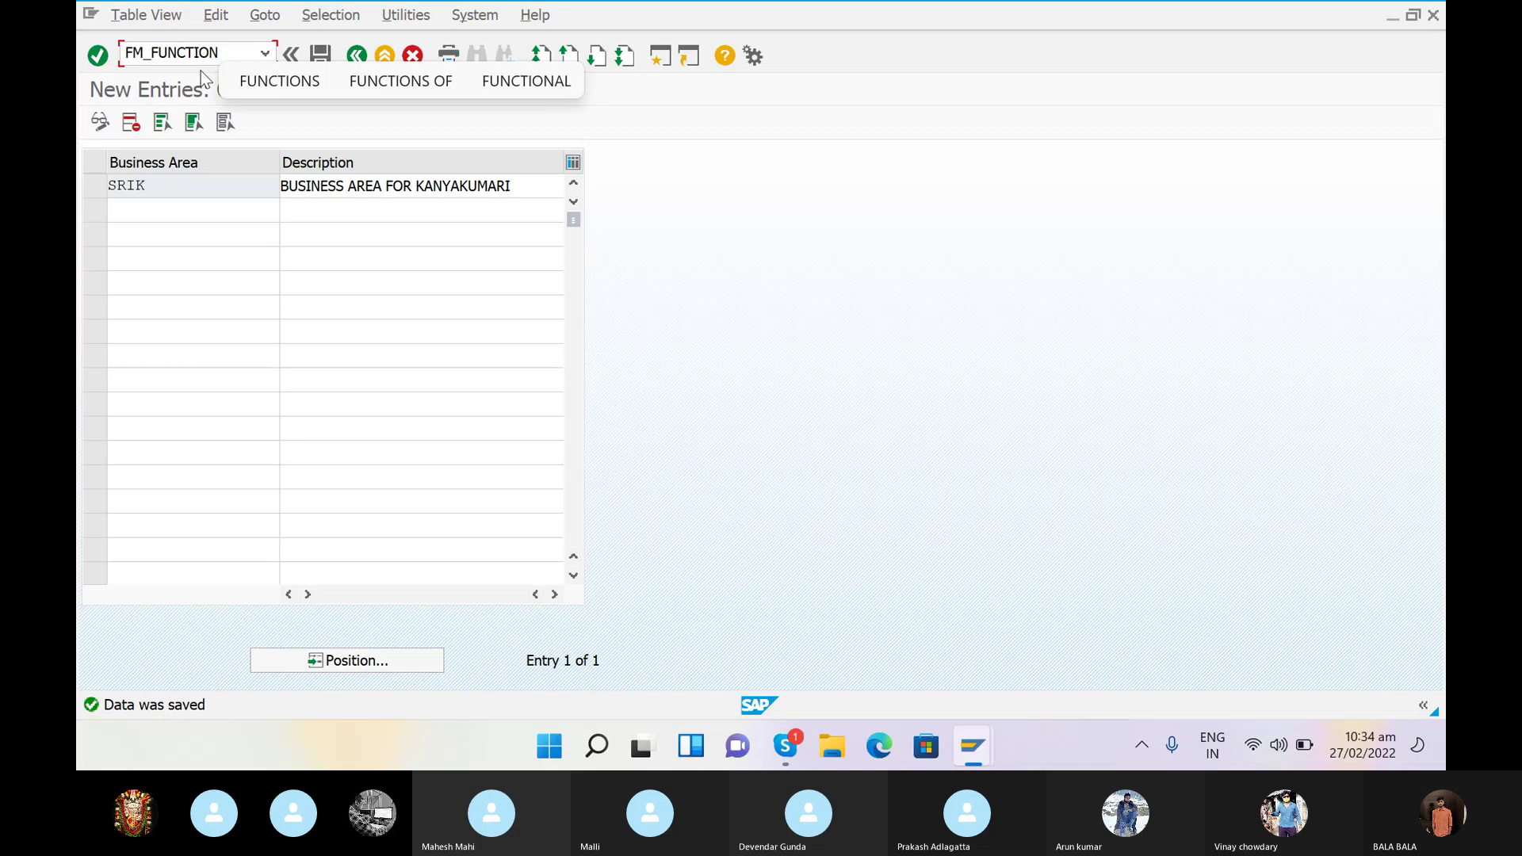
{"action": "key", "text": "Return"}
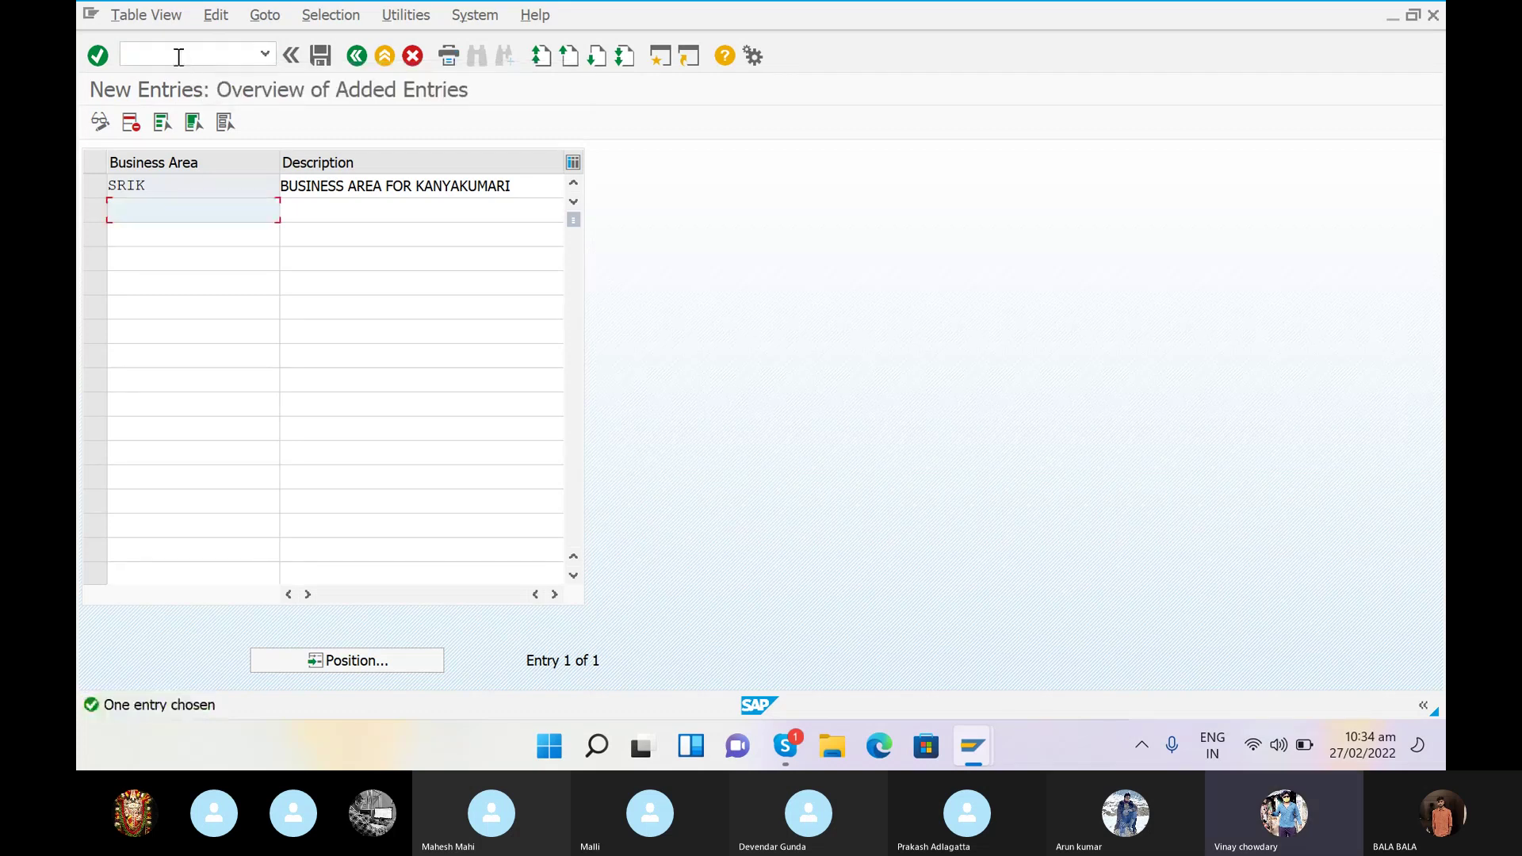
{"action": "left_click", "coordinate": [179, 57]}
{"action": "type", "text": "/N"}
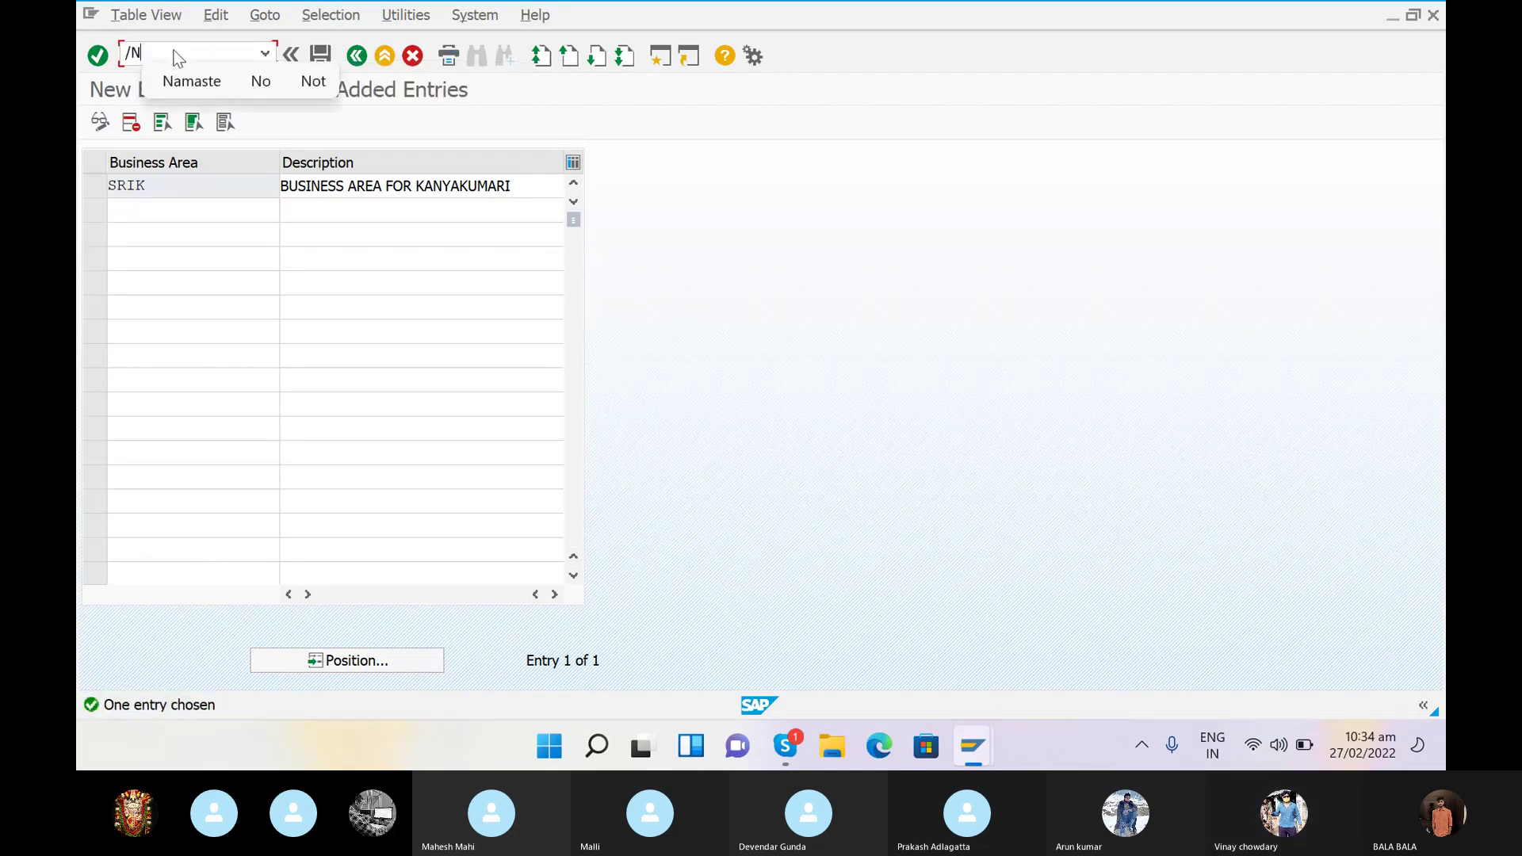
{"action": "type", "text": " F"}
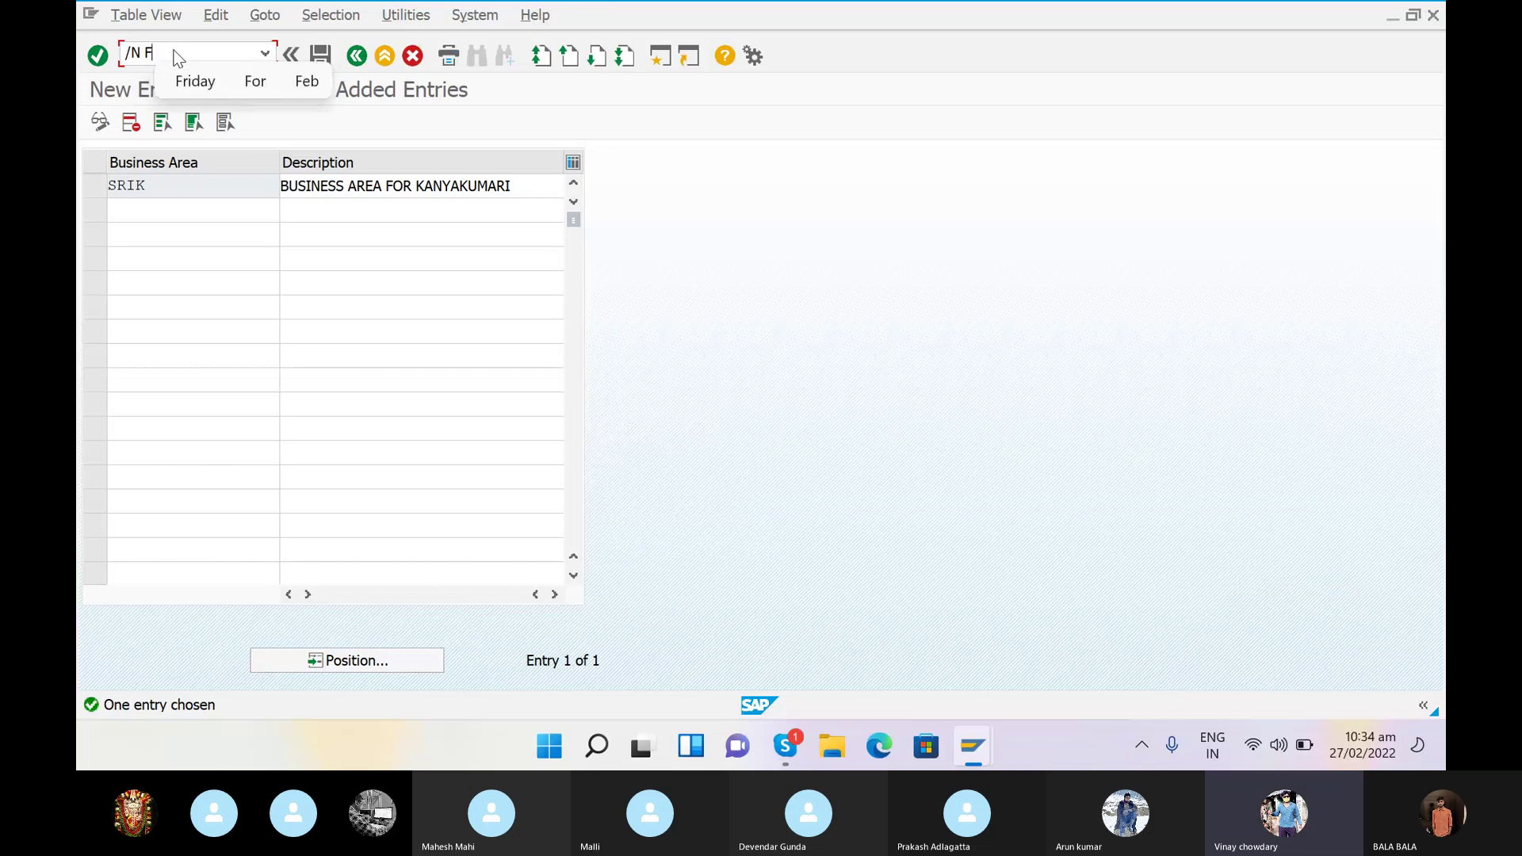
{"action": "key", "text": "BackSpace"}
{"action": "key", "text": "BackSpace"}
{"action": "type", "text": "FM"}
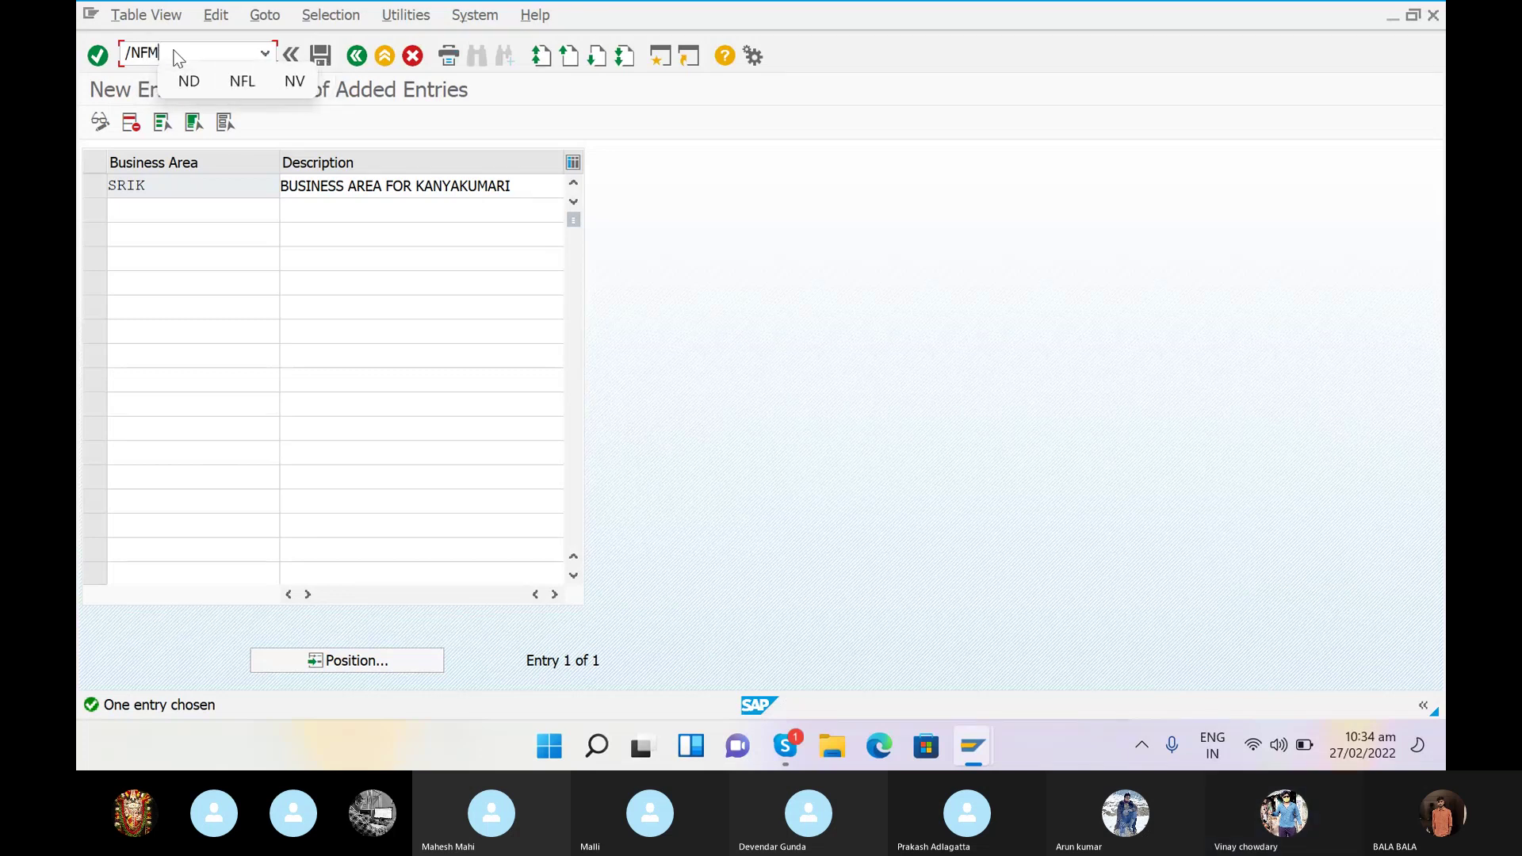
{"action": "type", "text": "_"}
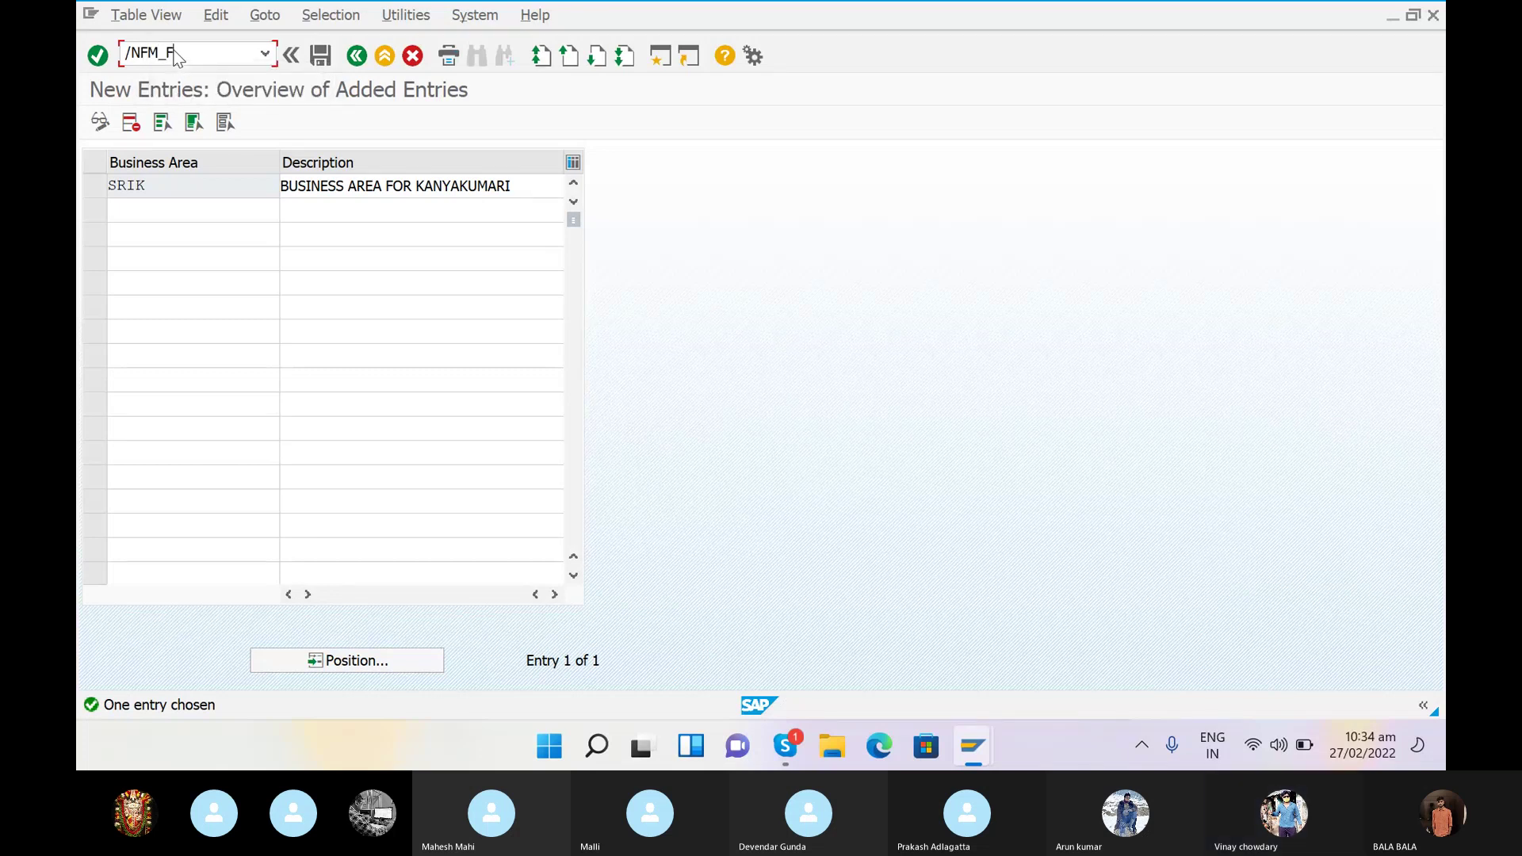
{"action": "type", "text": "FUNCTION"}
{"action": "key", "text": "Return"}
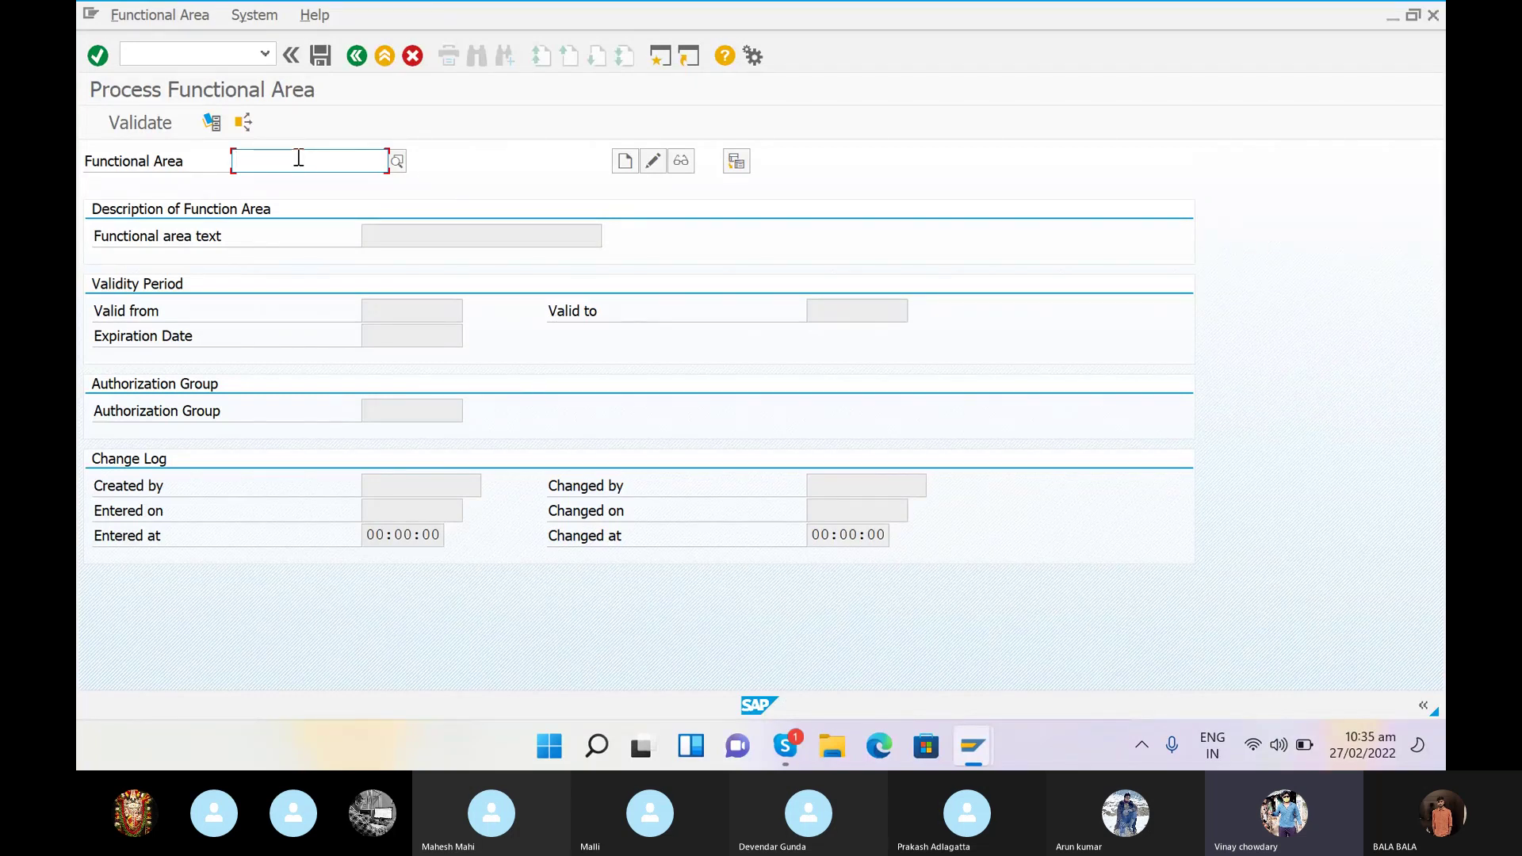
- Leave Process Functional Area and return to SAP Easy Access with the /N command
{"action": "left_click", "coordinate": [176, 58]}
{"action": "type", "text": "/N"}
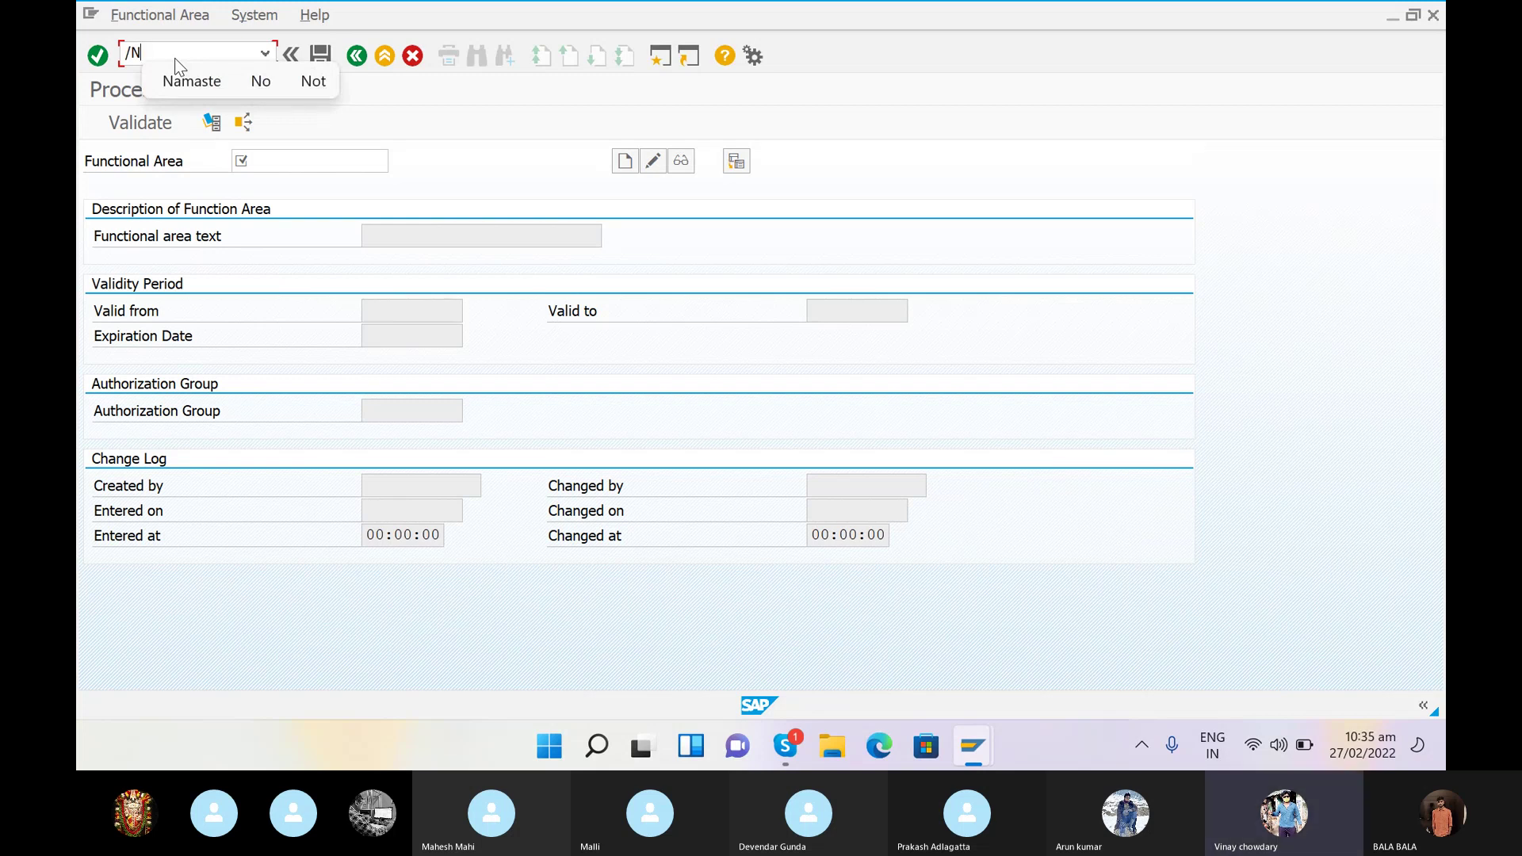
{"action": "key", "text": "Return"}
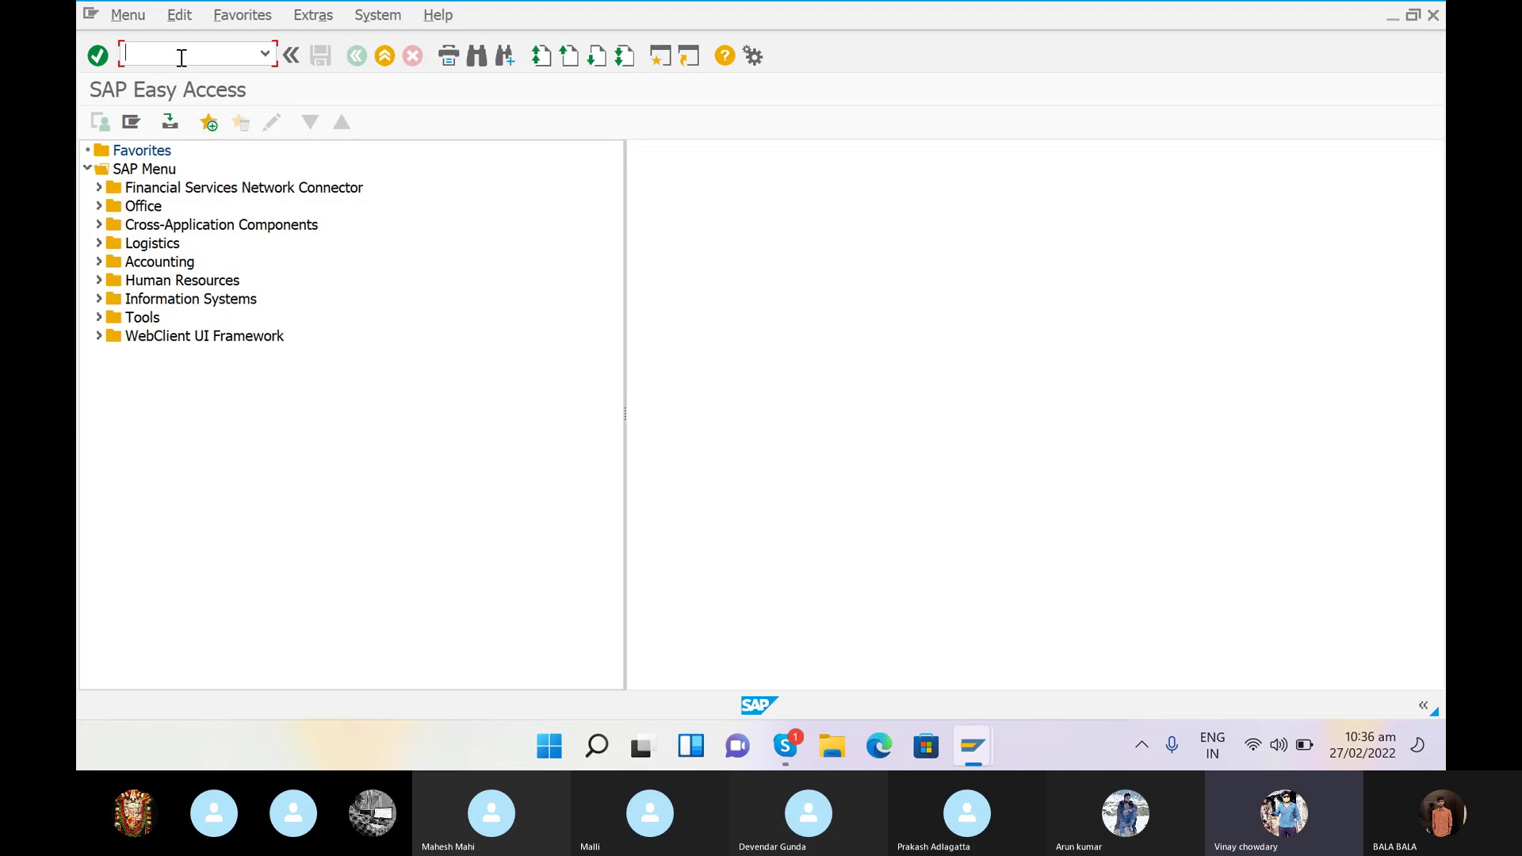
- Run transaction OB45 to show the Credit Control Areas overview
{"action": "type", "text": "O"}
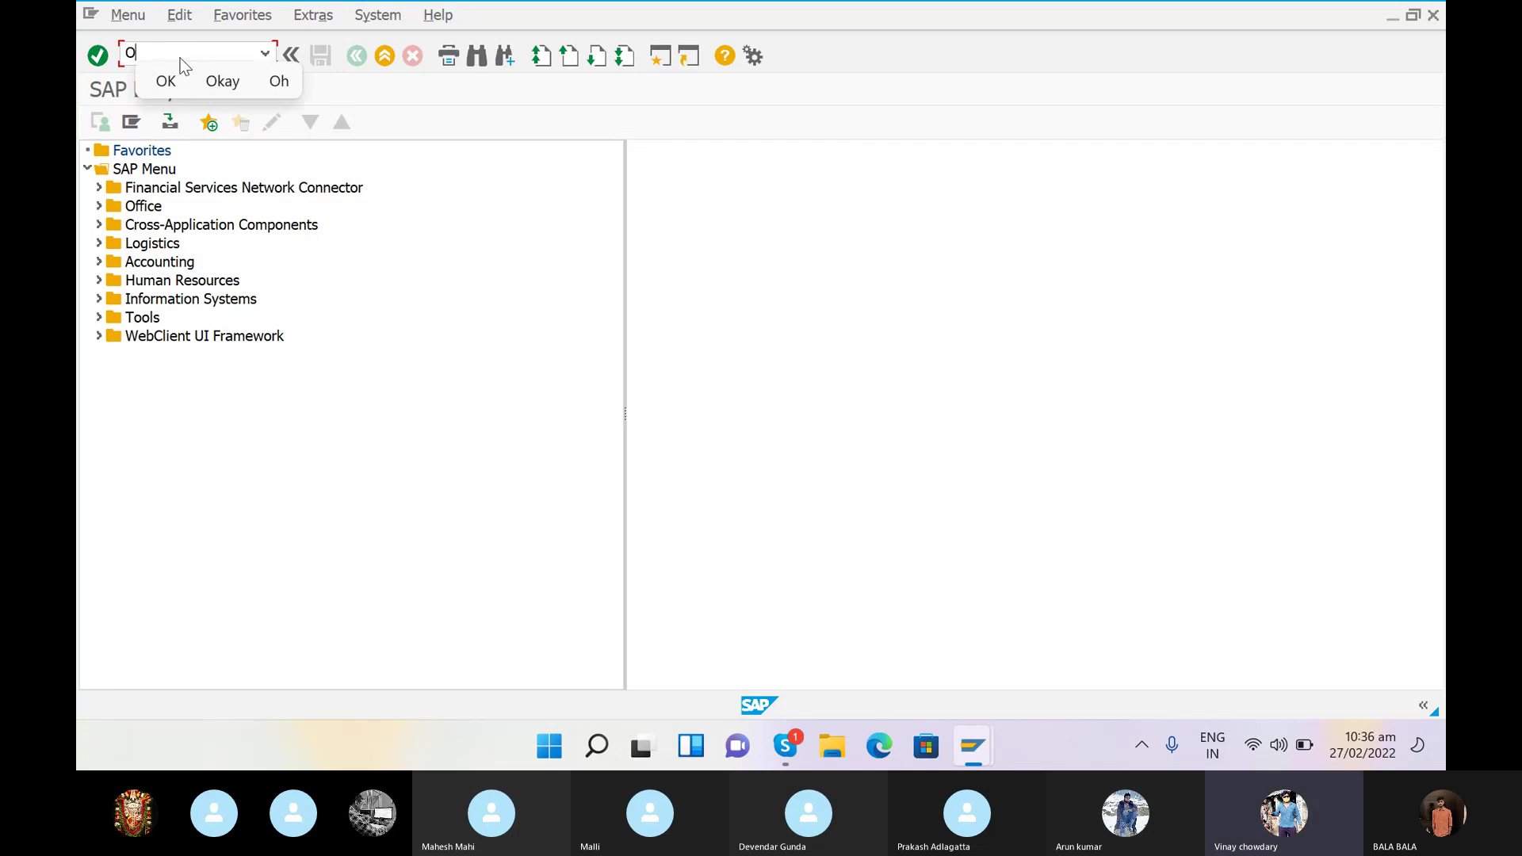
{"action": "type", "text": "B45"}
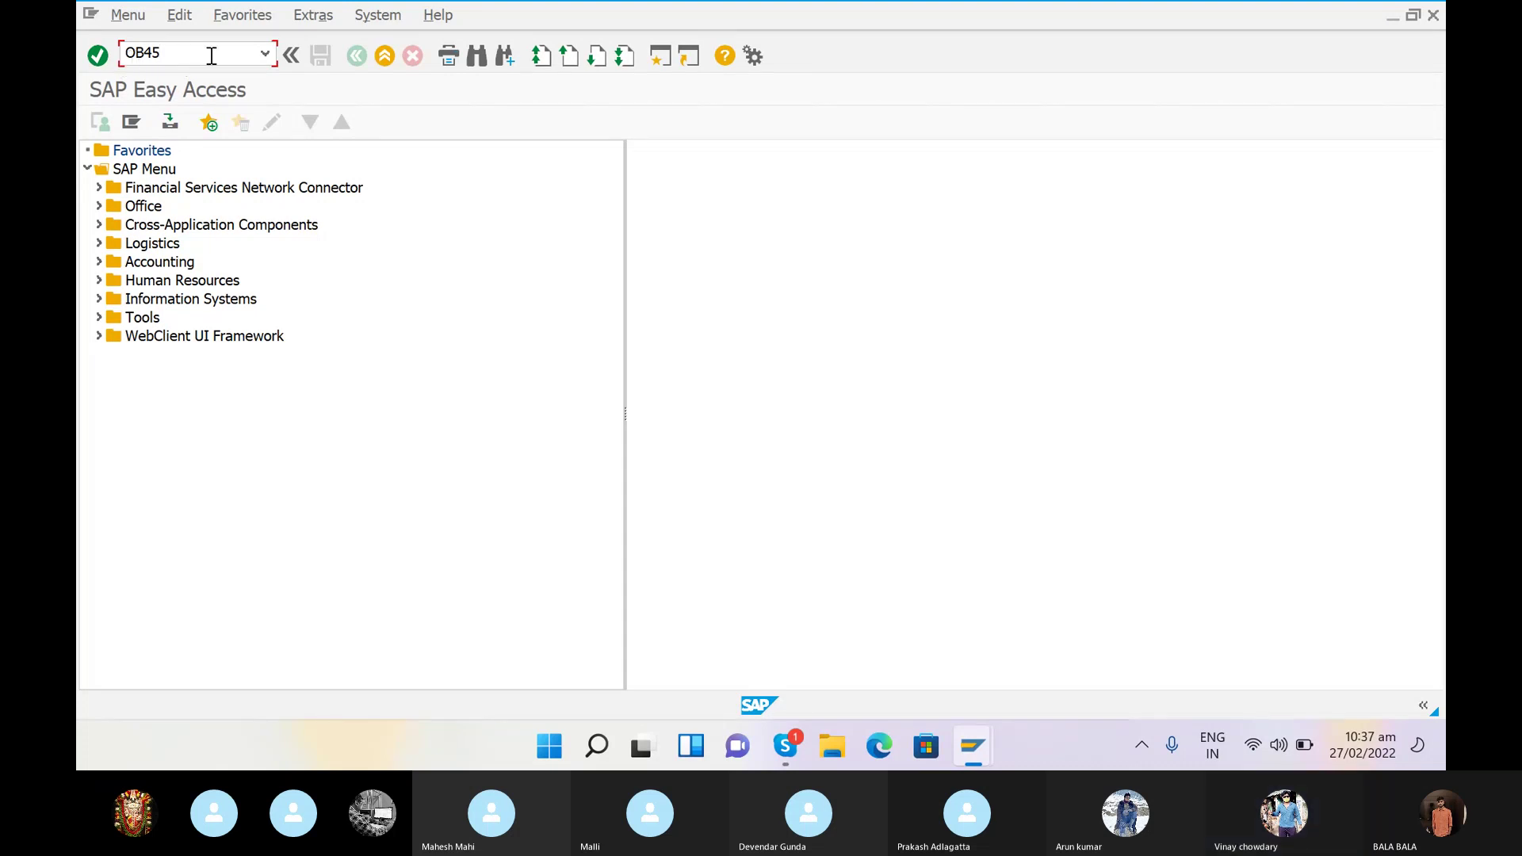
{"action": "key", "text": "Return"}
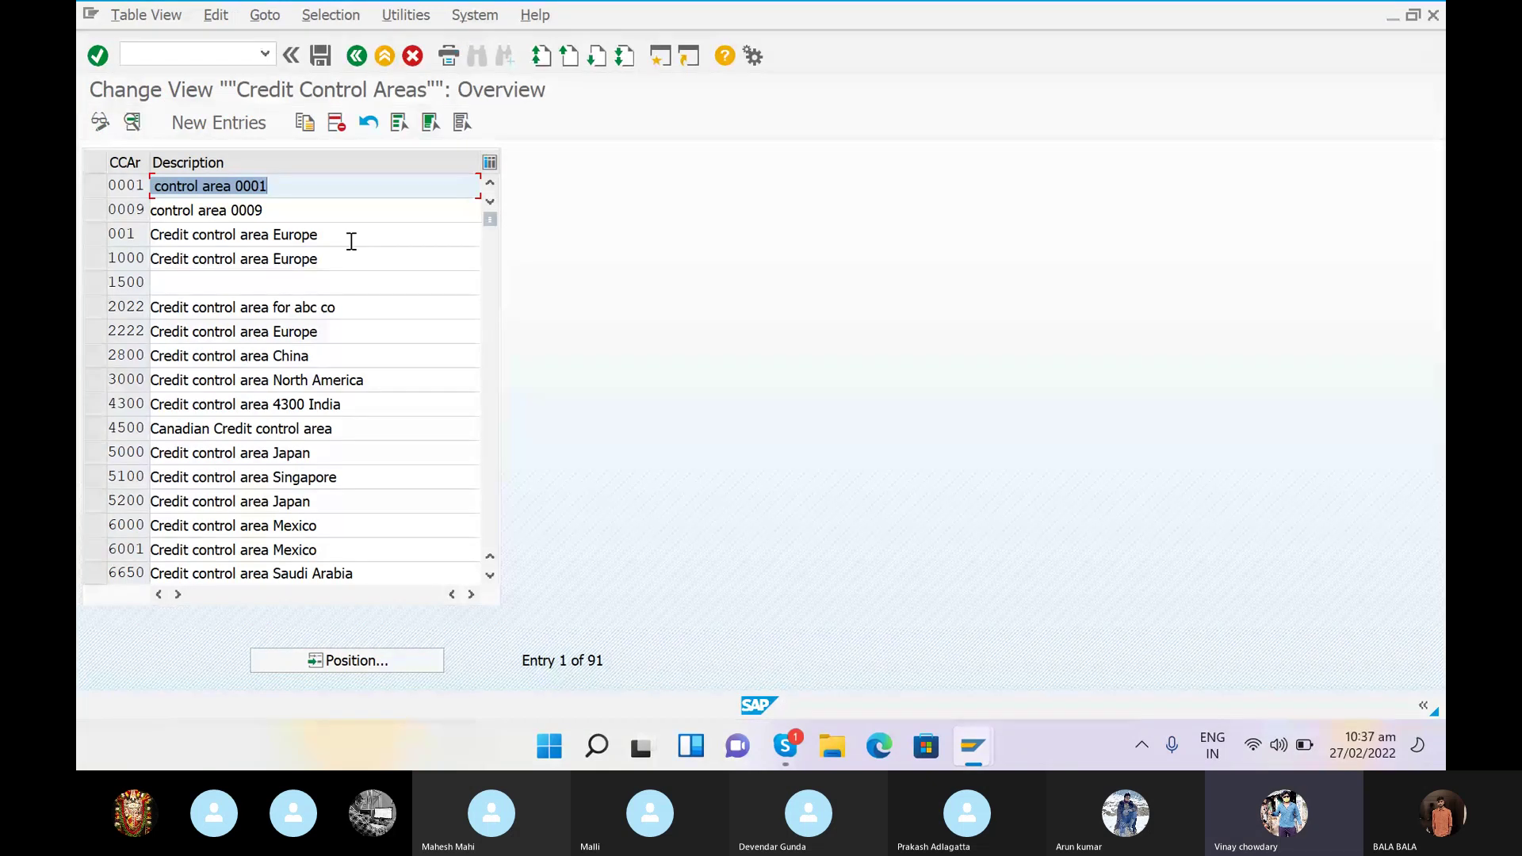
- Start a New Entries form for a credit control area
{"action": "left_click", "coordinate": [208, 122]}
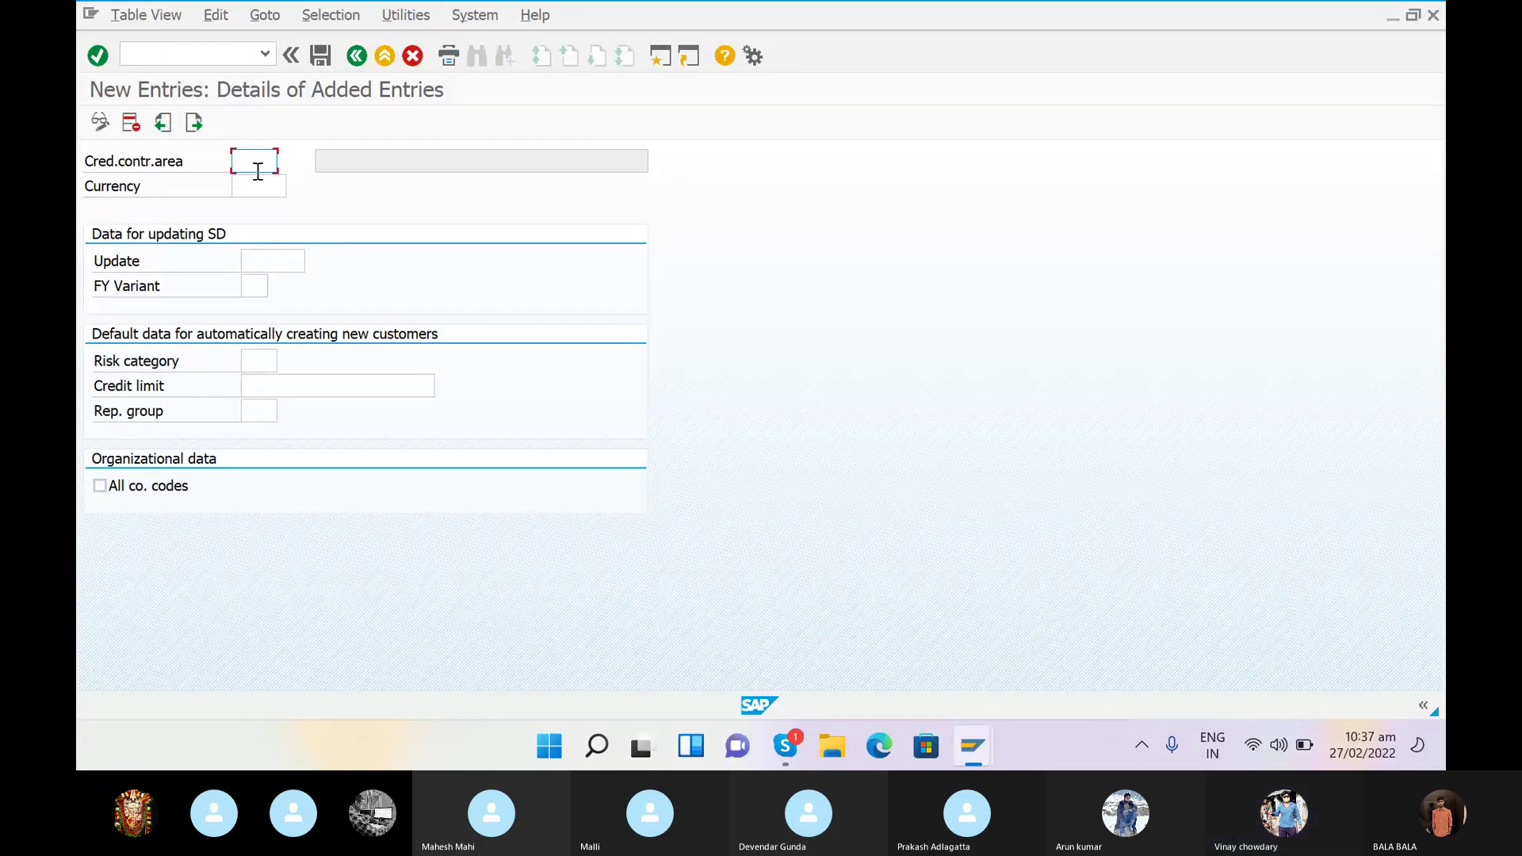
- Enter credit control area SRCA with currency INR and default credit limit 999999999
{"action": "type", "text": "SRCA"}
{"action": "left_click", "coordinate": [260, 188]}
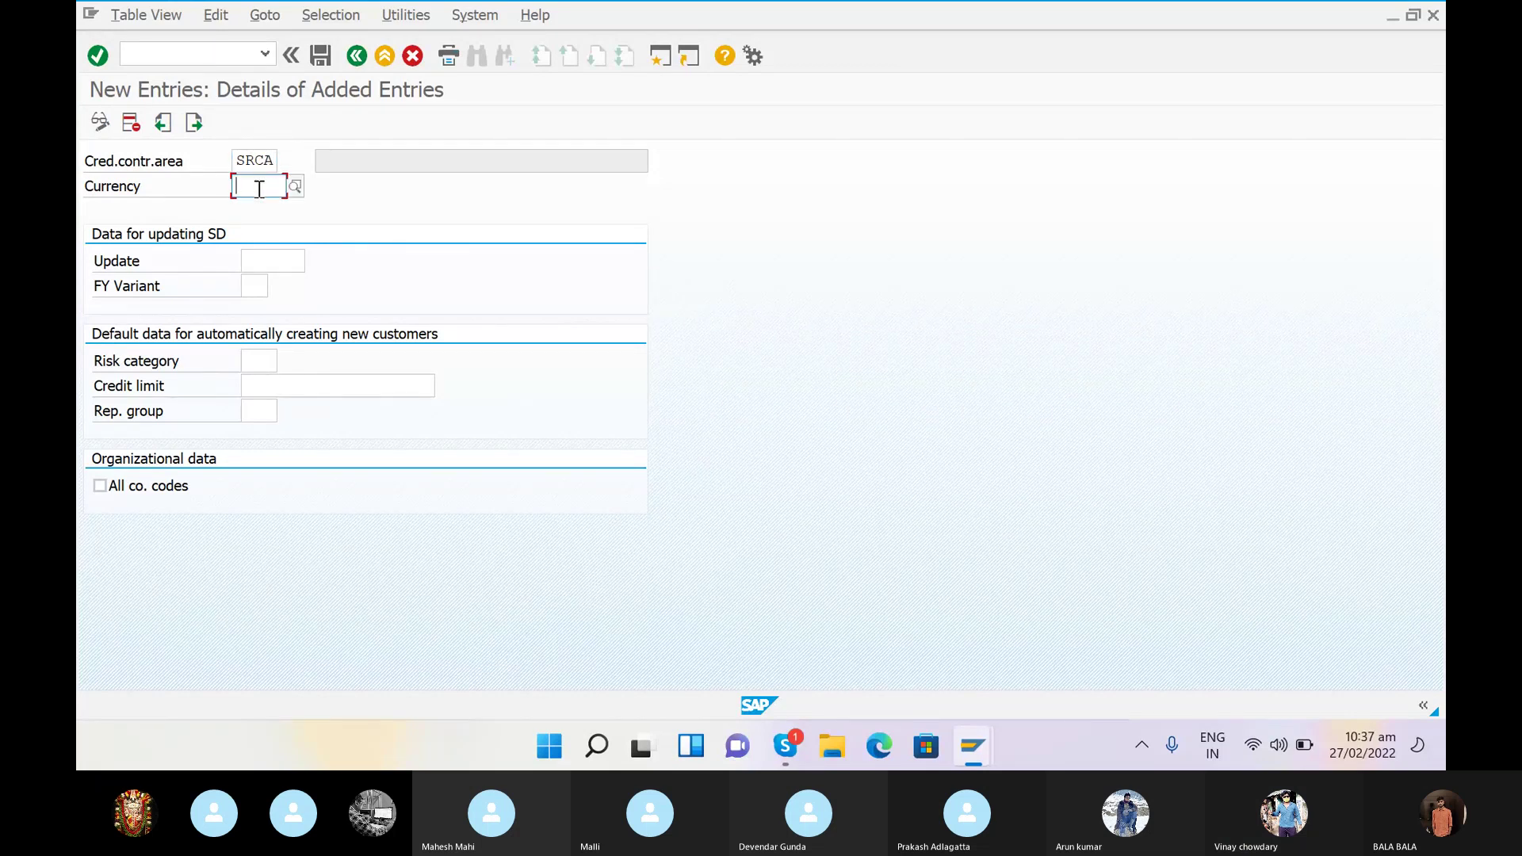
{"action": "type", "text": "INR"}
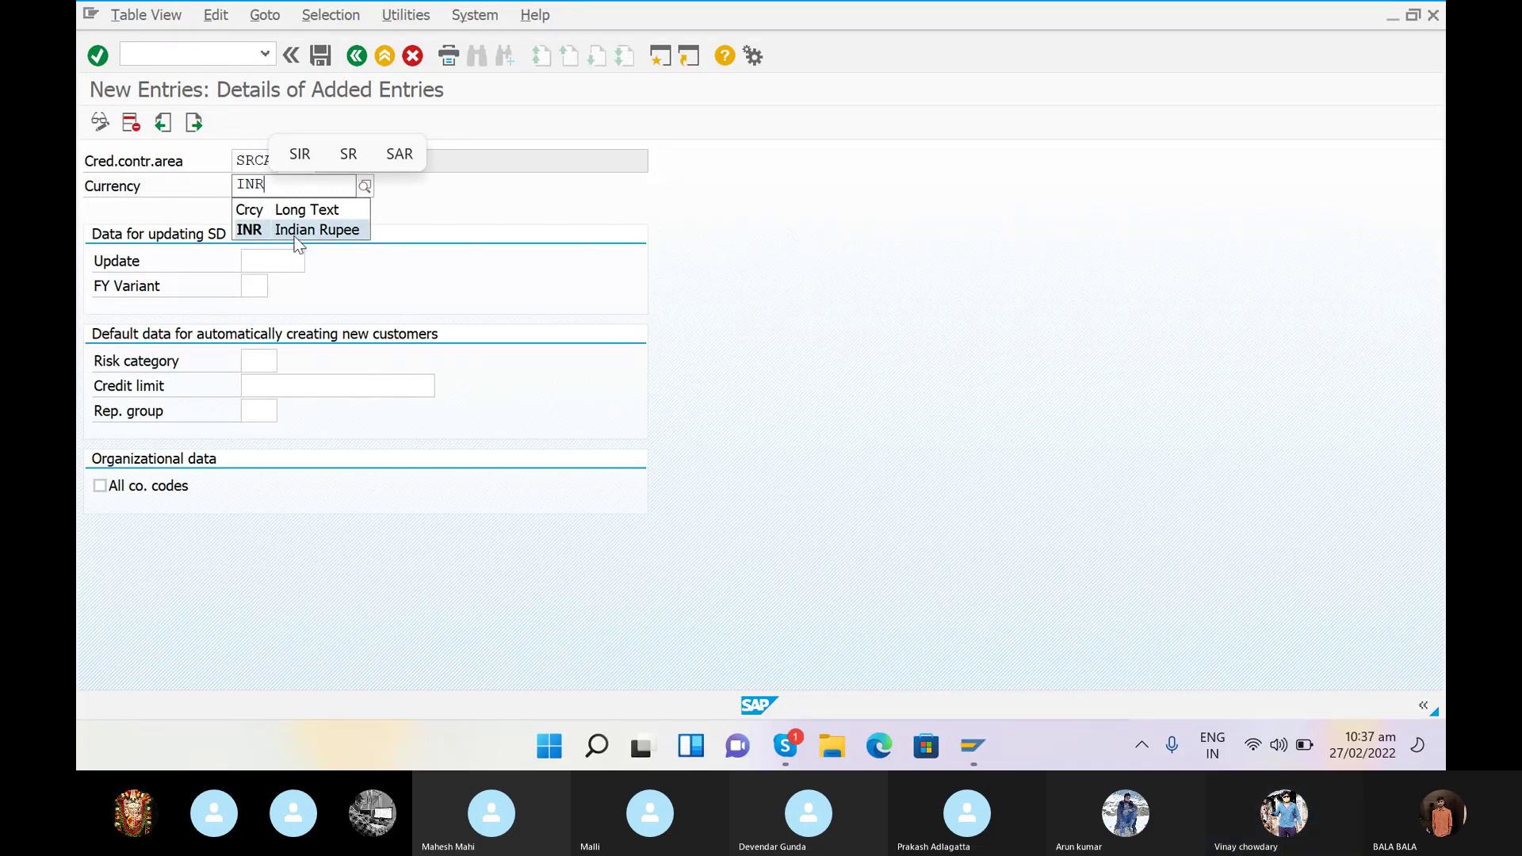
{"action": "left_click", "coordinate": [292, 230]}
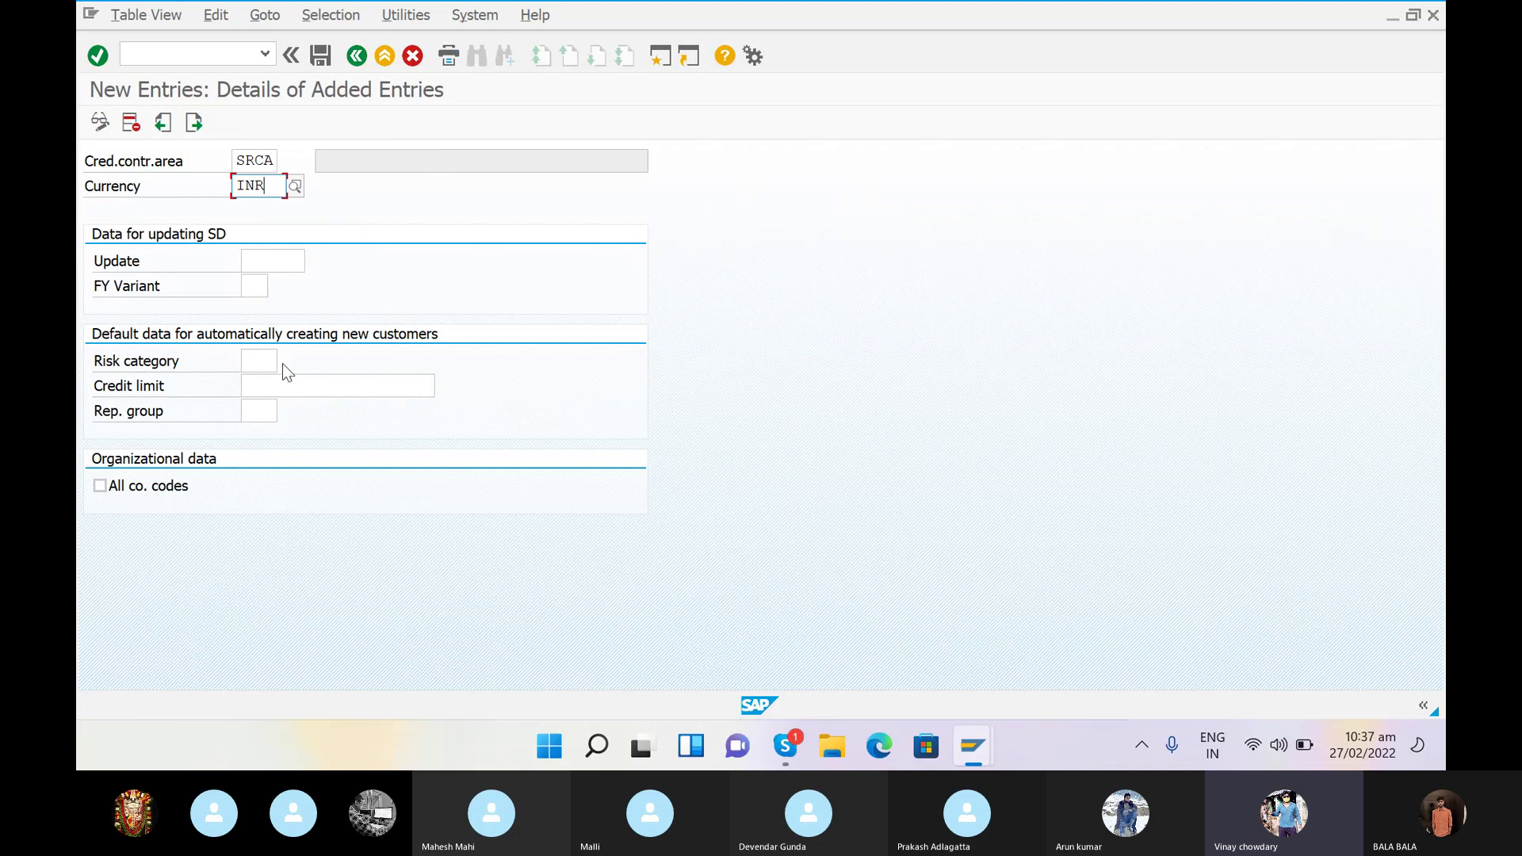
{"action": "left_click", "coordinate": [292, 388]}
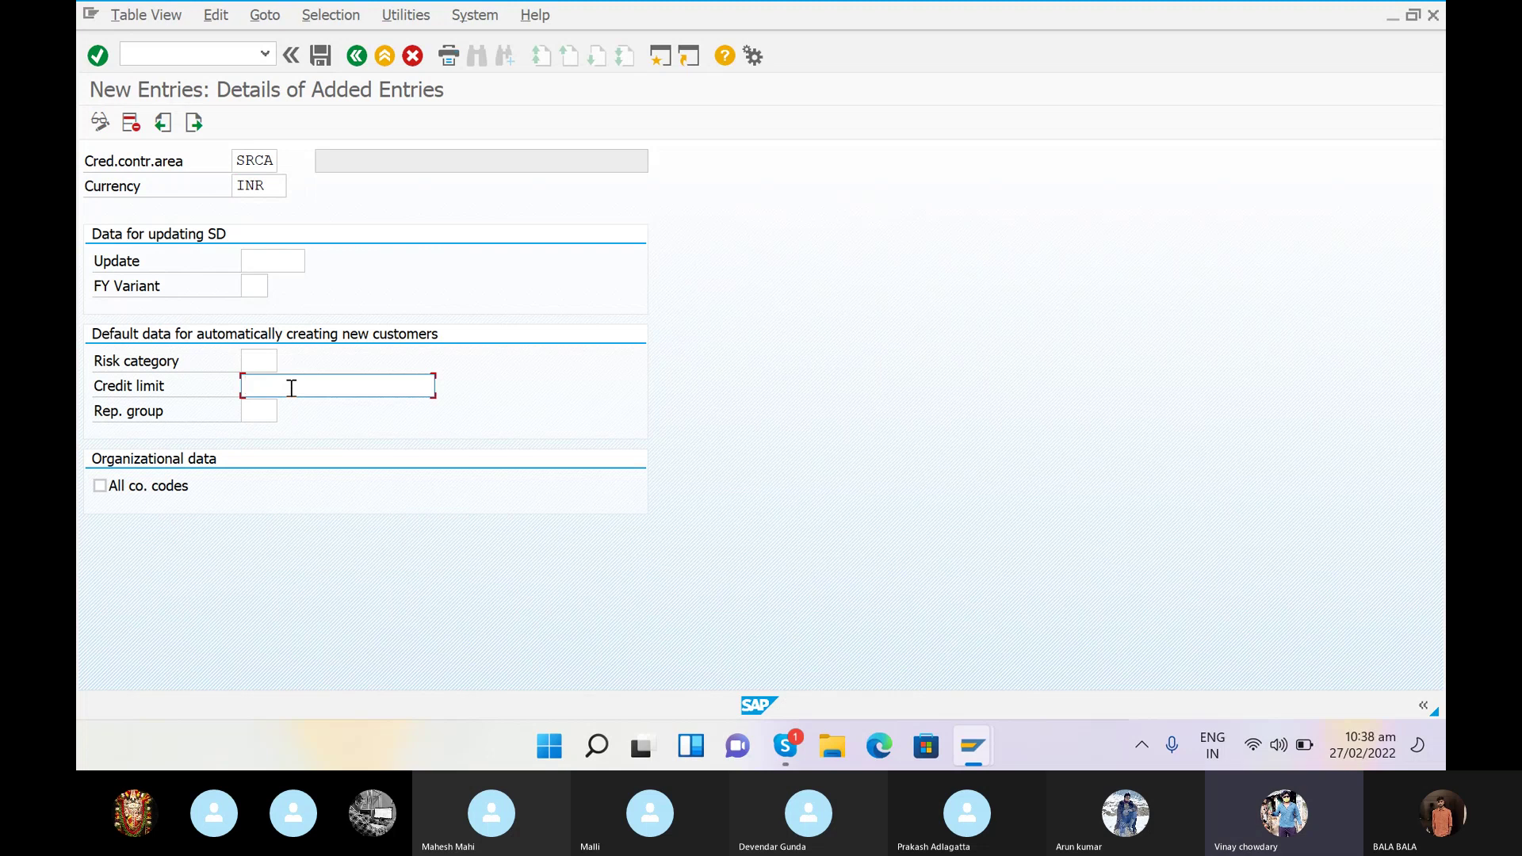
{"action": "type", "text": "9"}
{"action": "key", "text": "BackSpace"}
{"action": "left_click", "coordinate": [303, 414]}
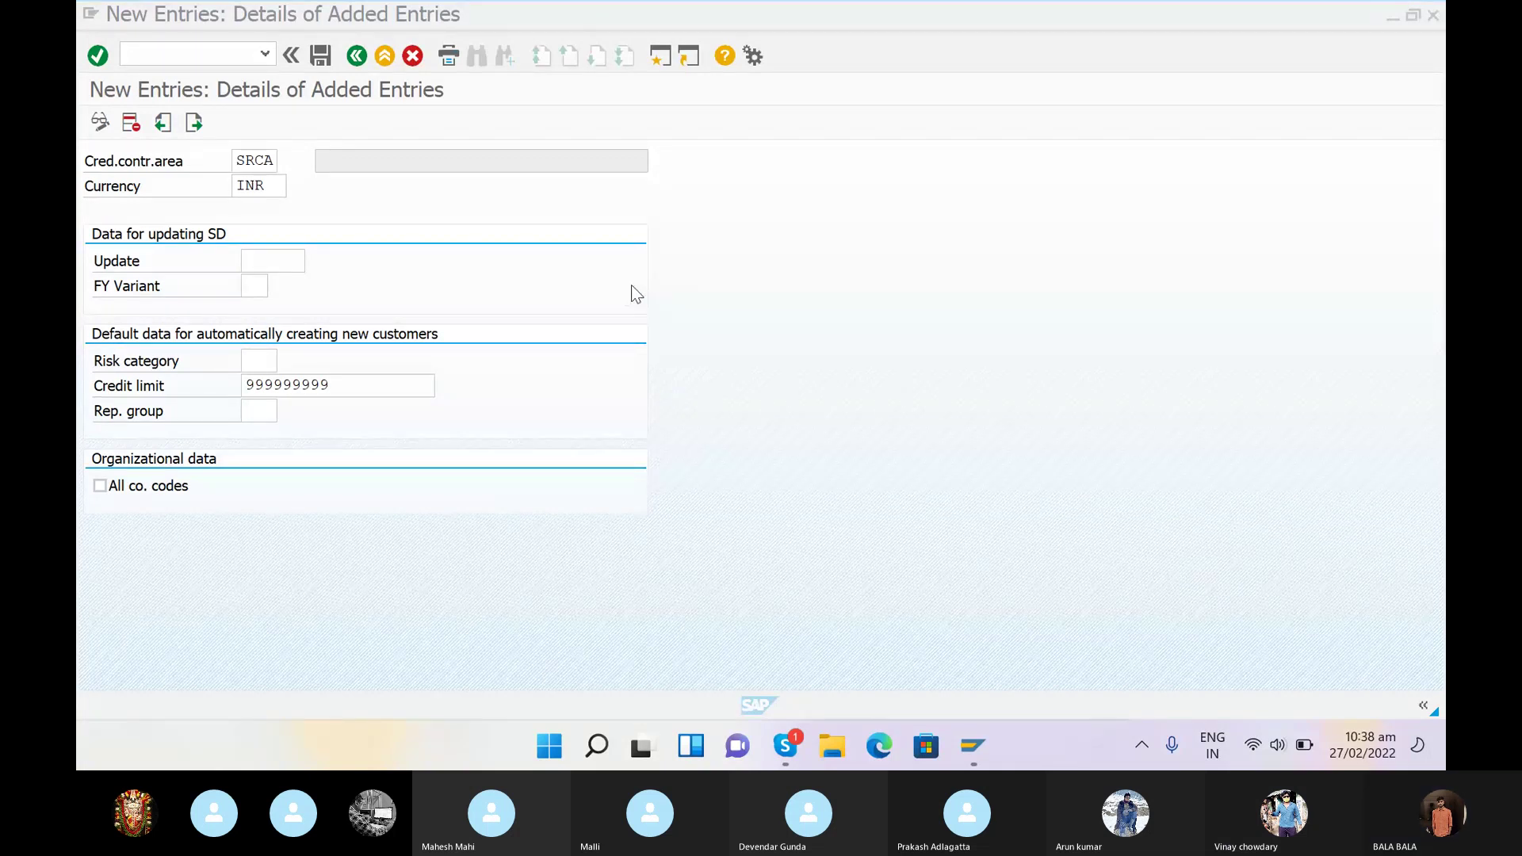
- Save credit control area SRCA with currency INR and limit 999999999
{"action": "left_click", "coordinate": [321, 57]}
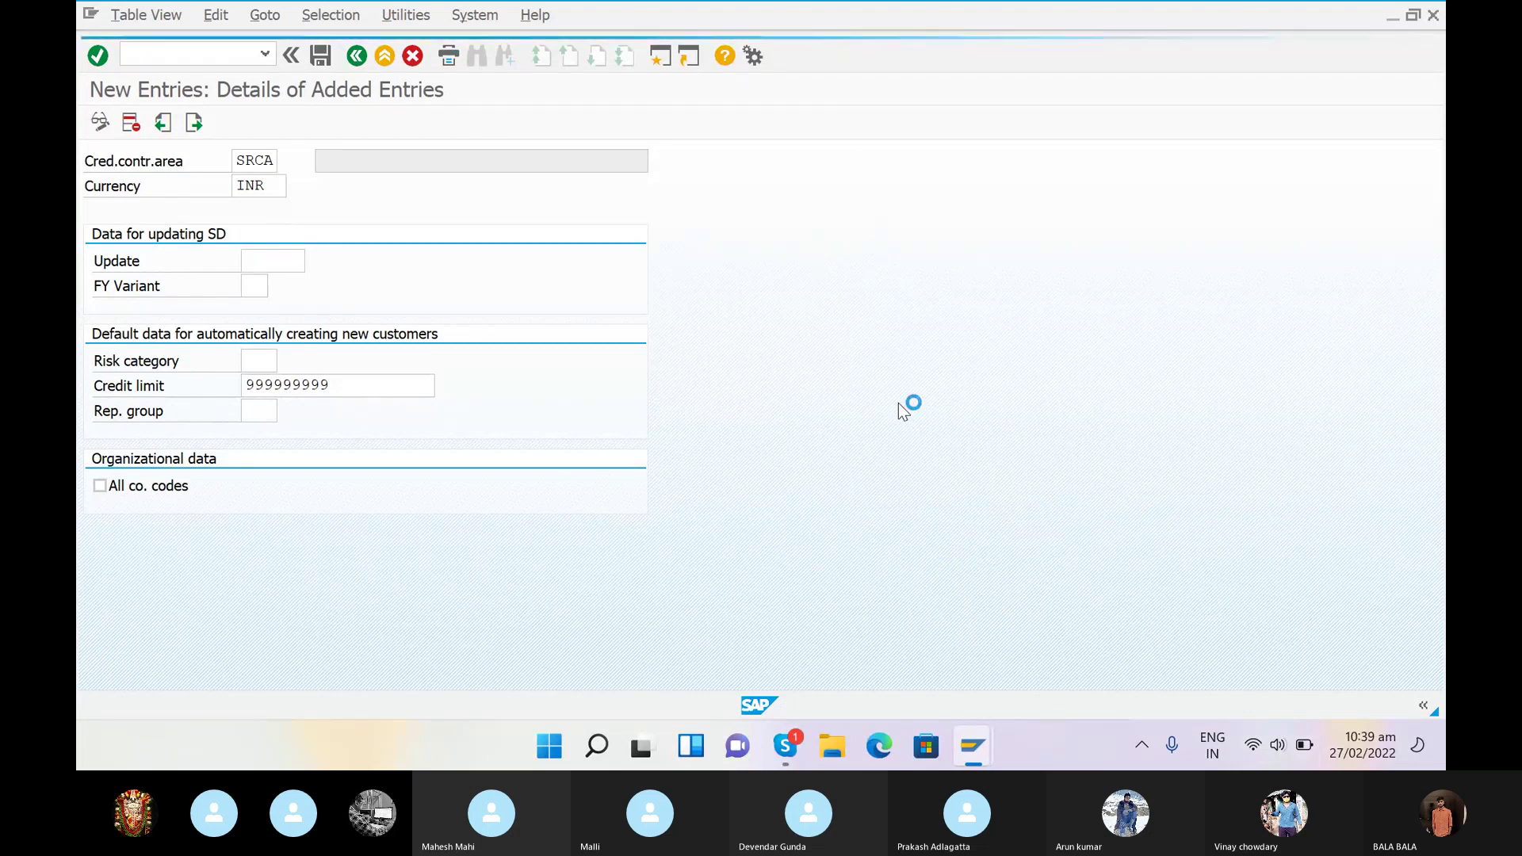
- Switch the PC's Wi-Fi from NR PG1 to another available network
{"action": "left_click", "coordinate": [1284, 753]}
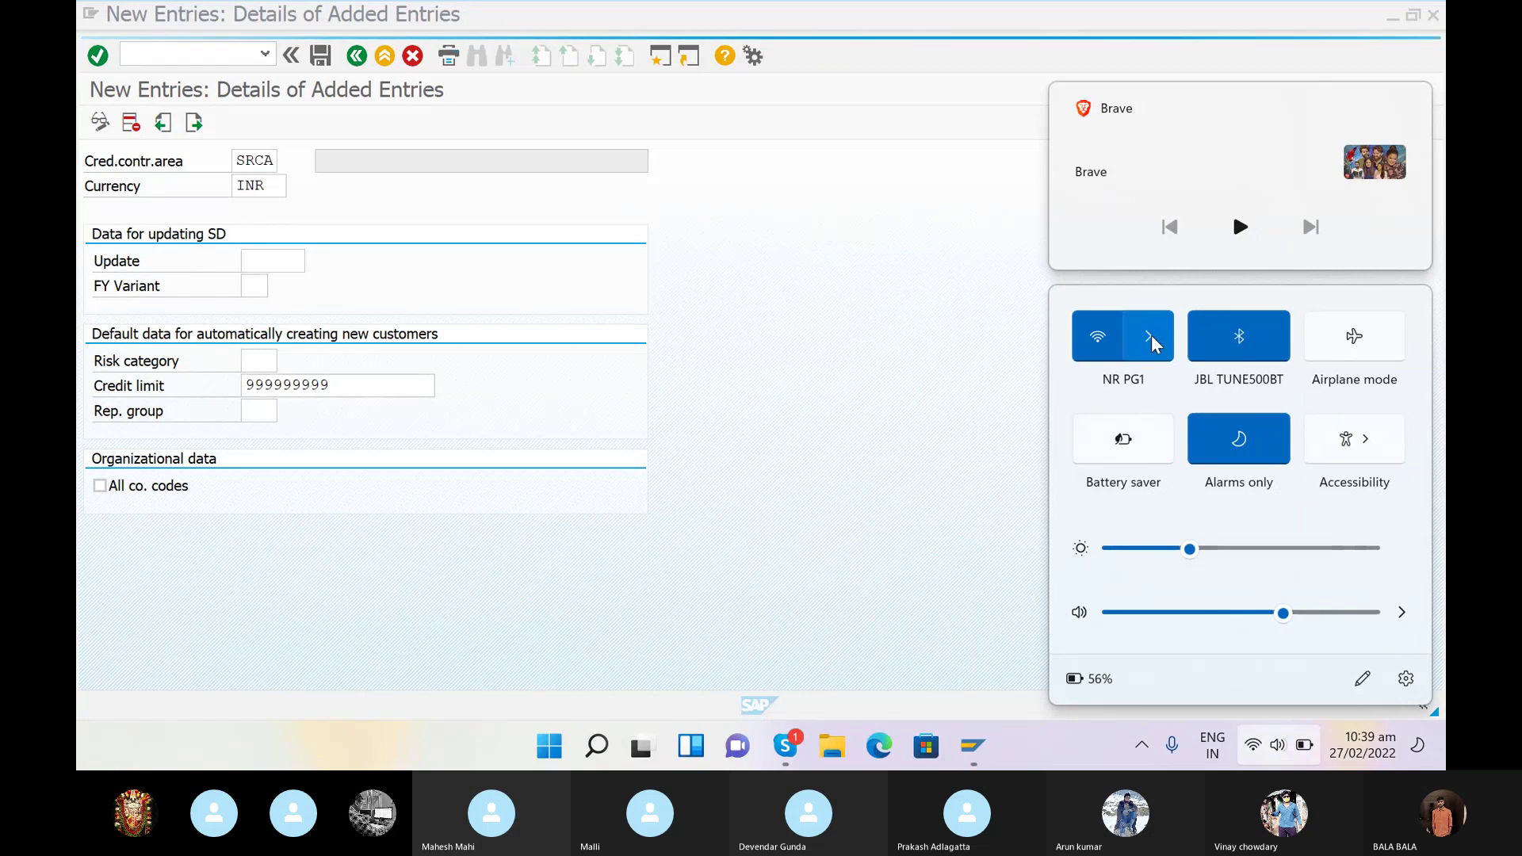
{"action": "left_click", "coordinate": [1148, 336]}
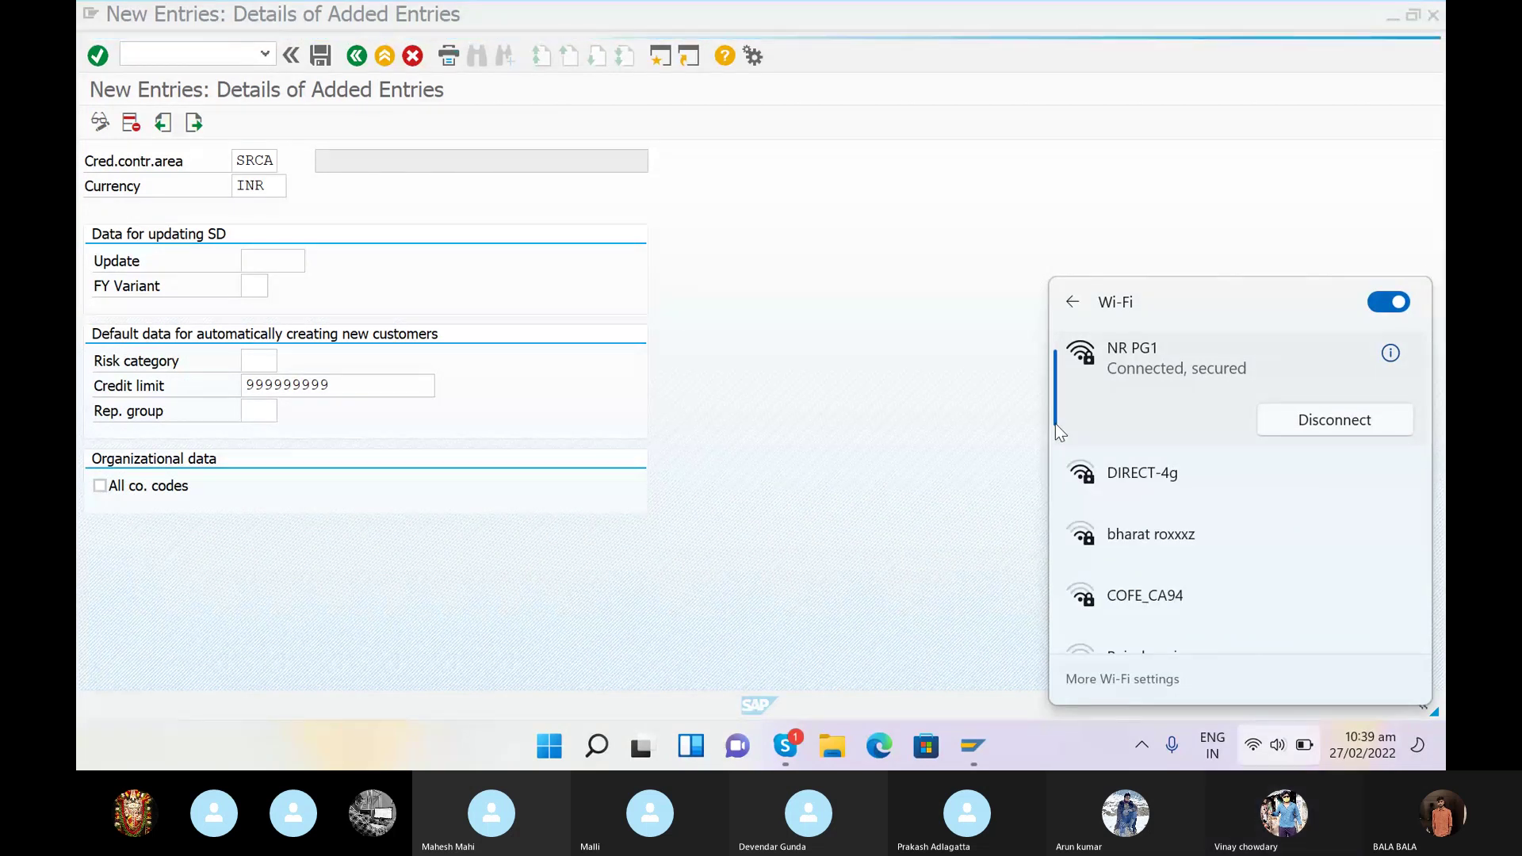
{"action": "left_click", "coordinate": [961, 374]}
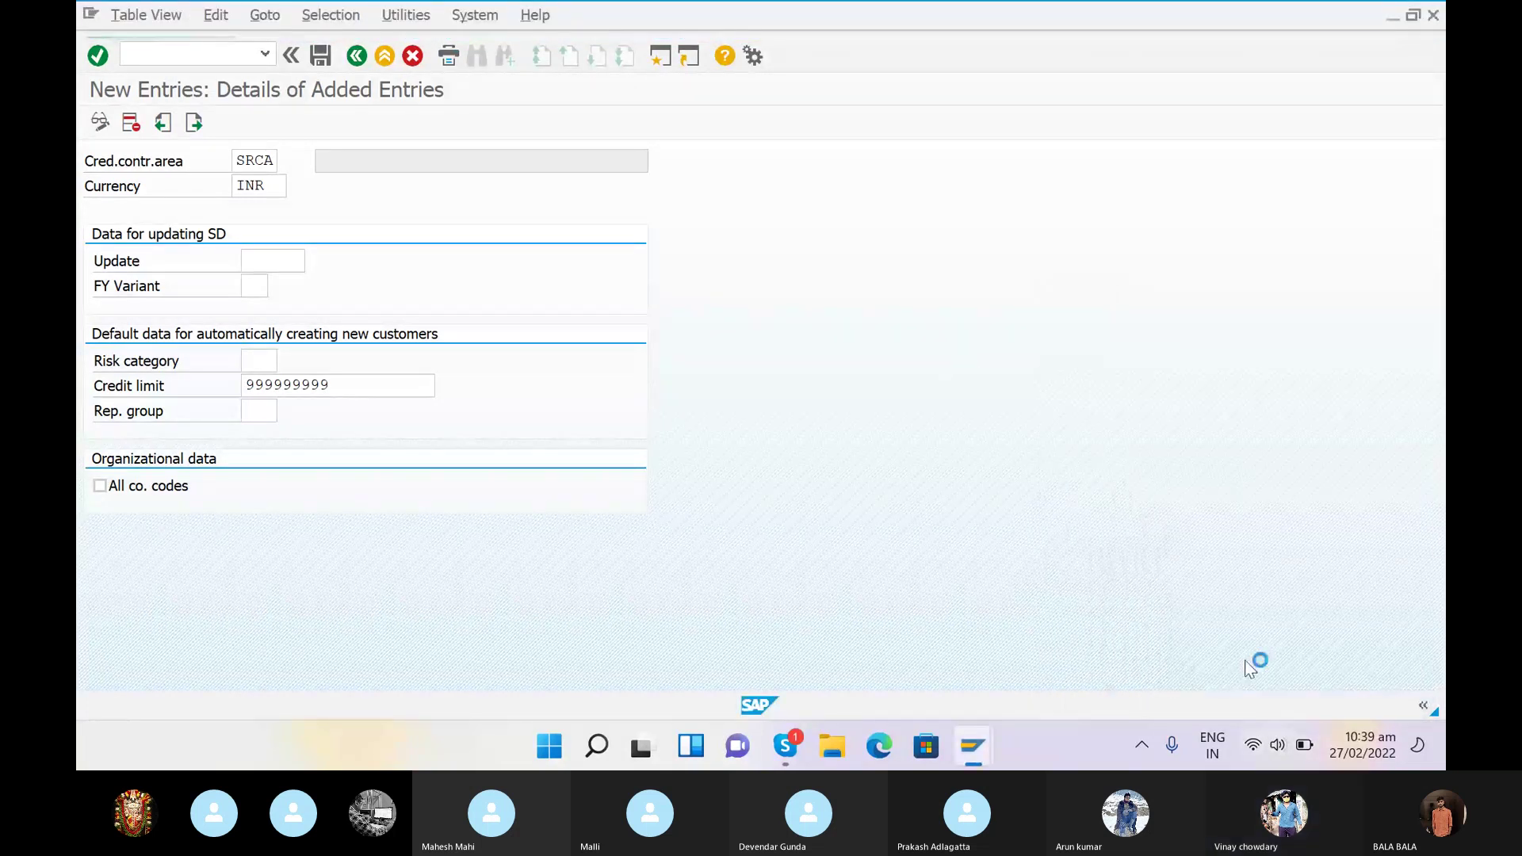
{"action": "left_click", "coordinate": [1277, 745]}
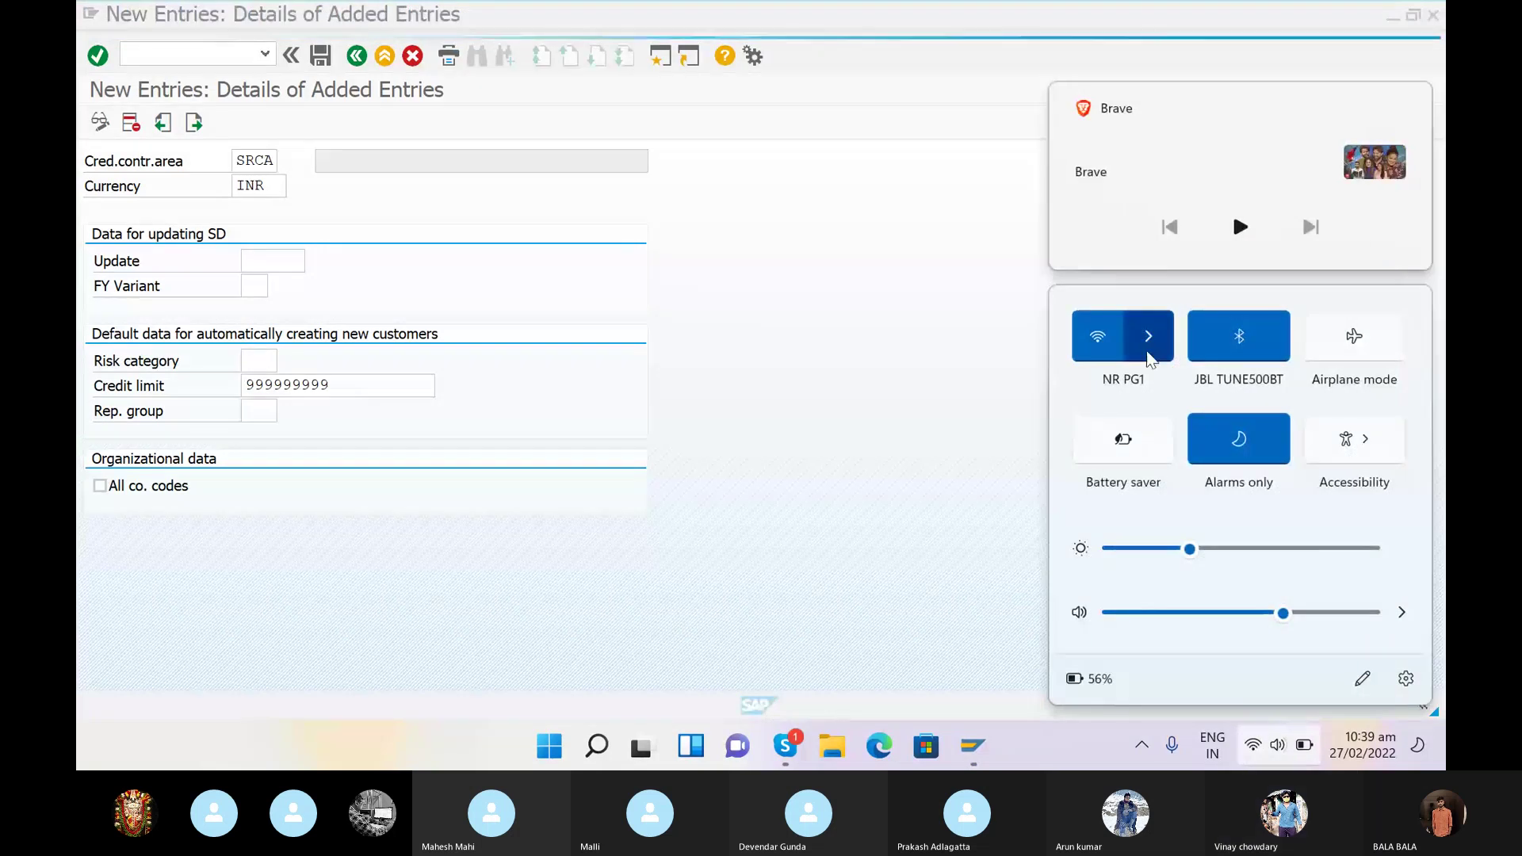
{"action": "left_click", "coordinate": [1148, 349]}
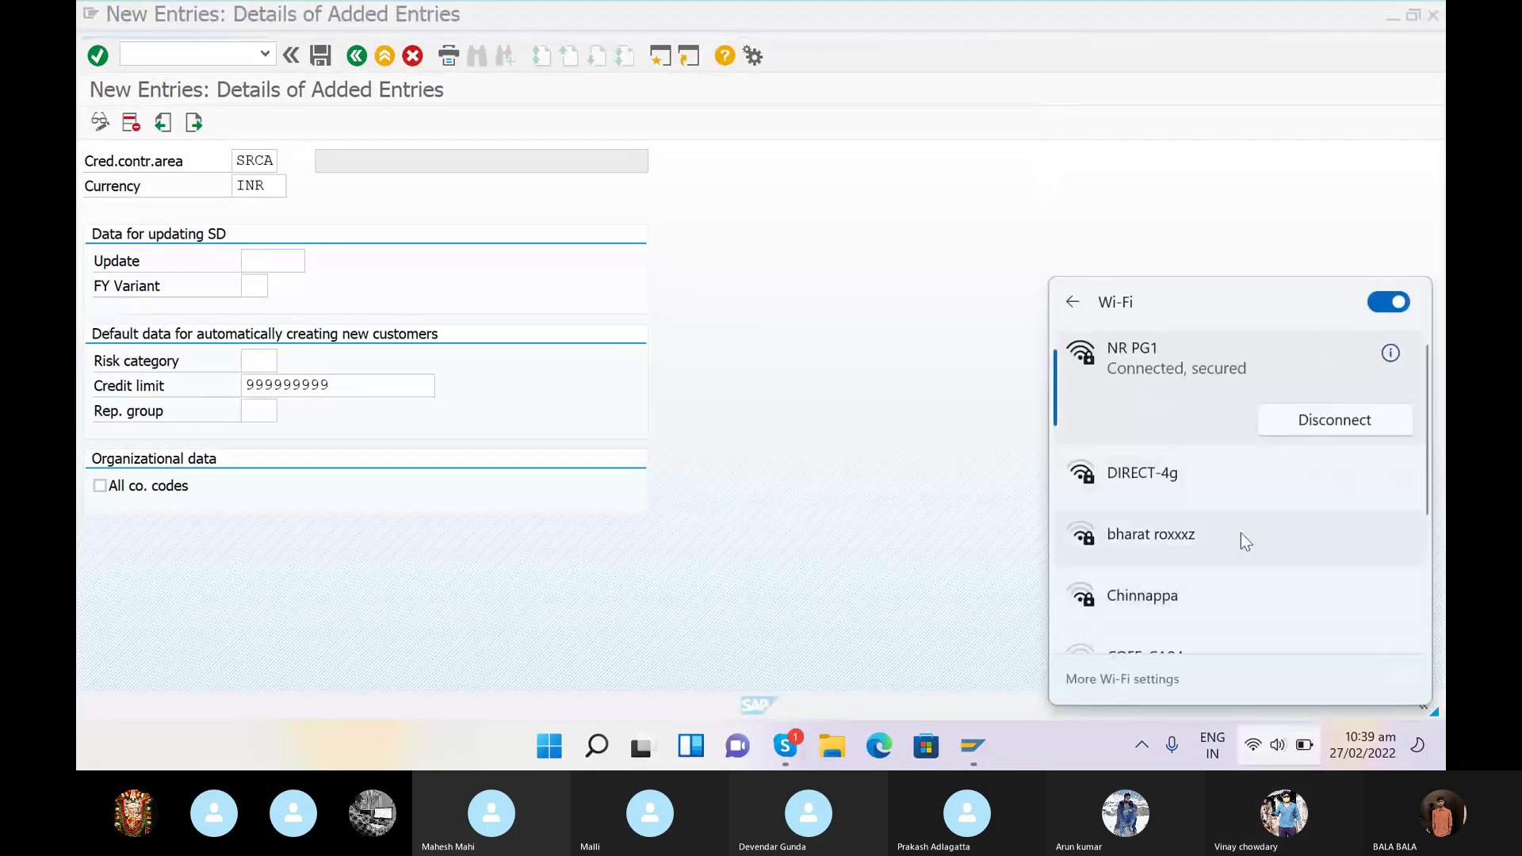
{"action": "left_click", "coordinate": [1301, 475]}
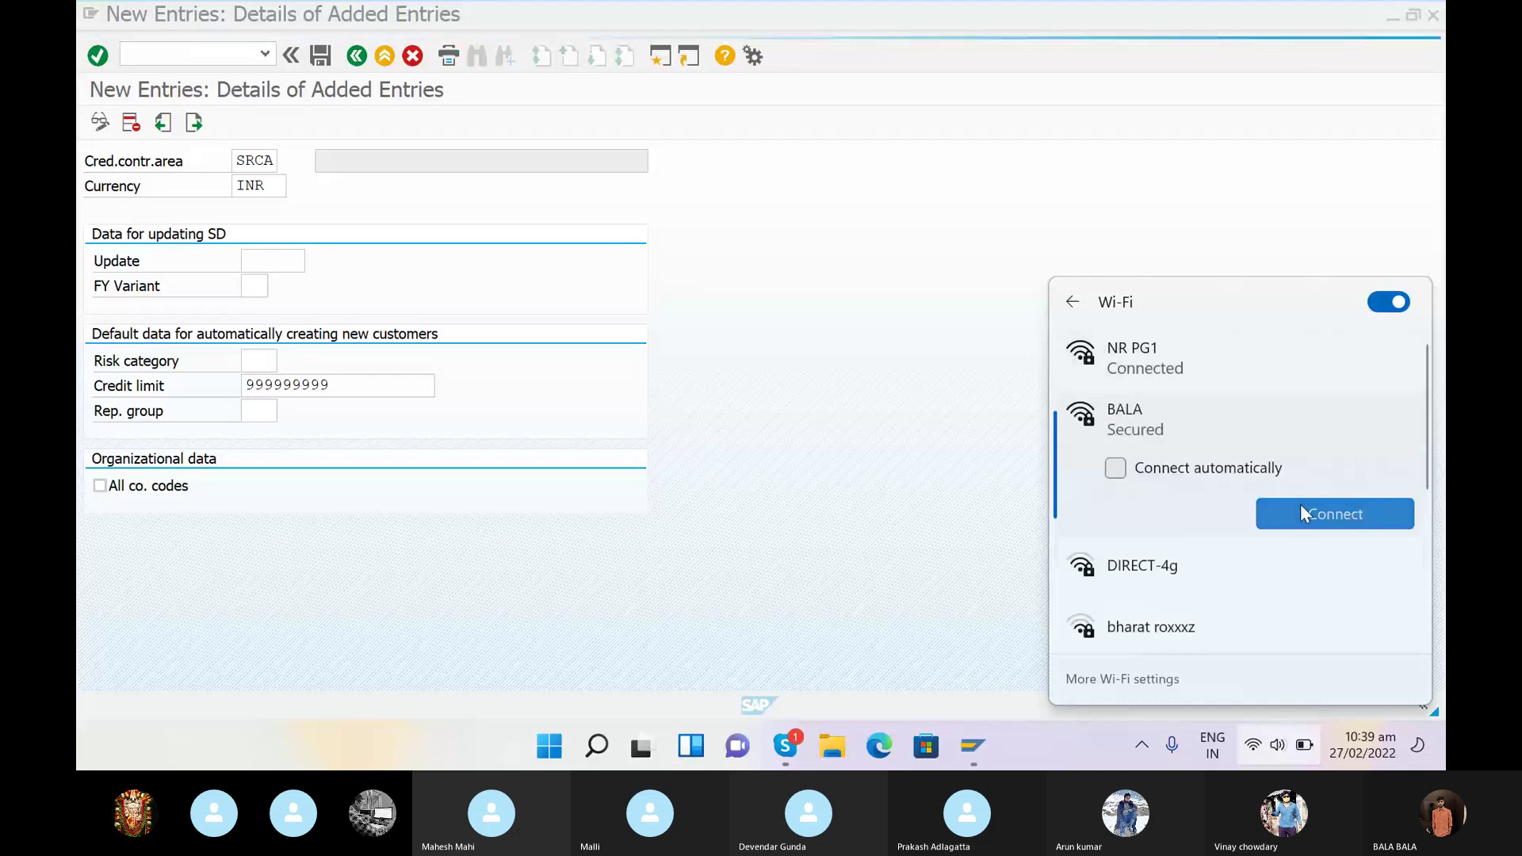
{"action": "left_click", "coordinate": [1301, 505]}
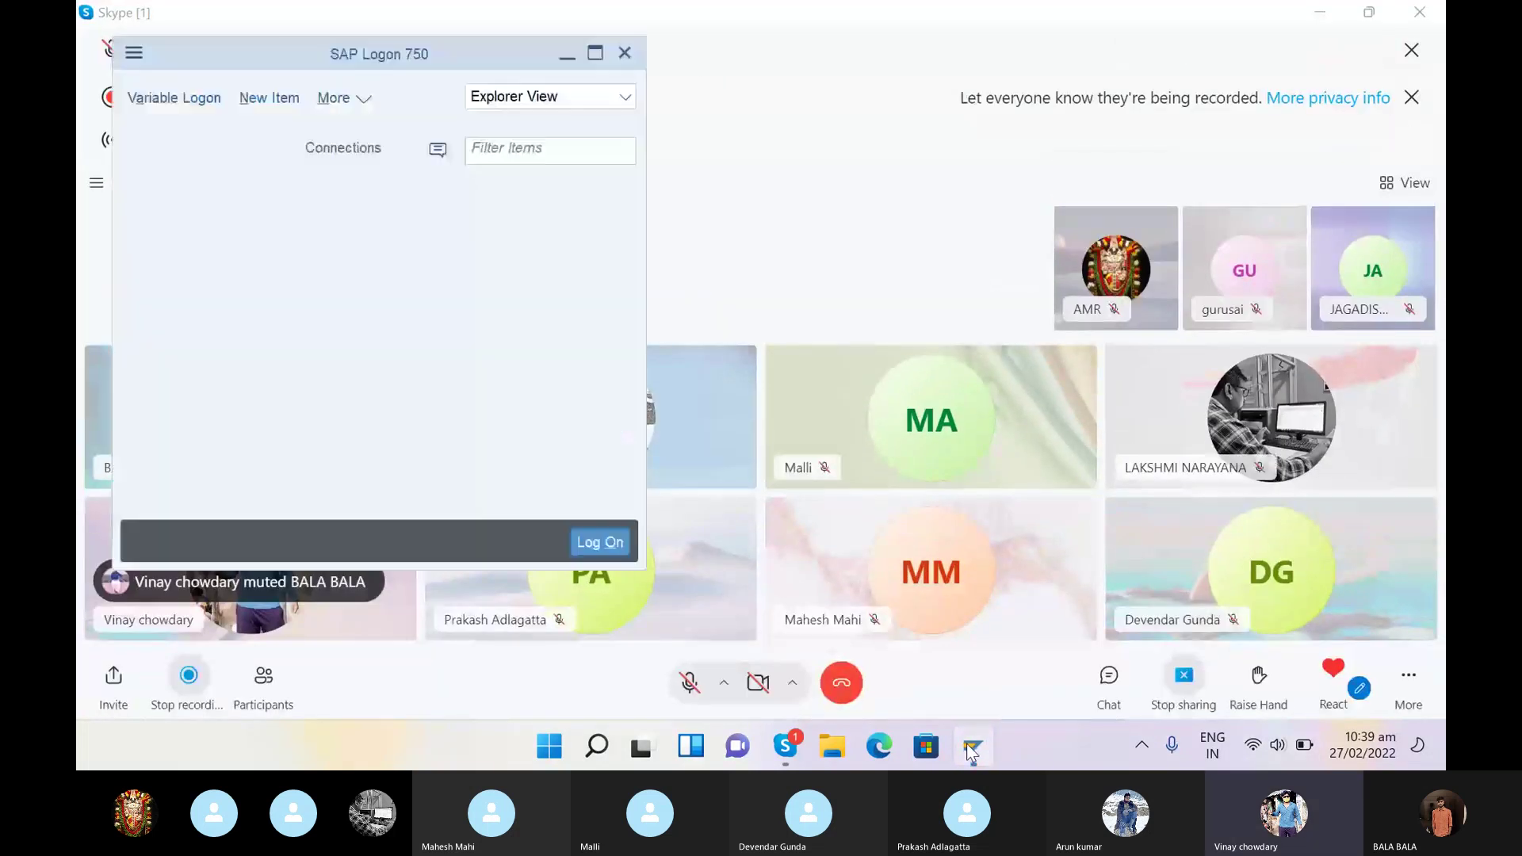
- Log on to the TEST system with the saved user name and the account password
{"action": "left_click", "coordinate": [613, 542]}
{"action": "left_click", "coordinate": [306, 210]}
{"action": "left_click", "coordinate": [292, 232]}
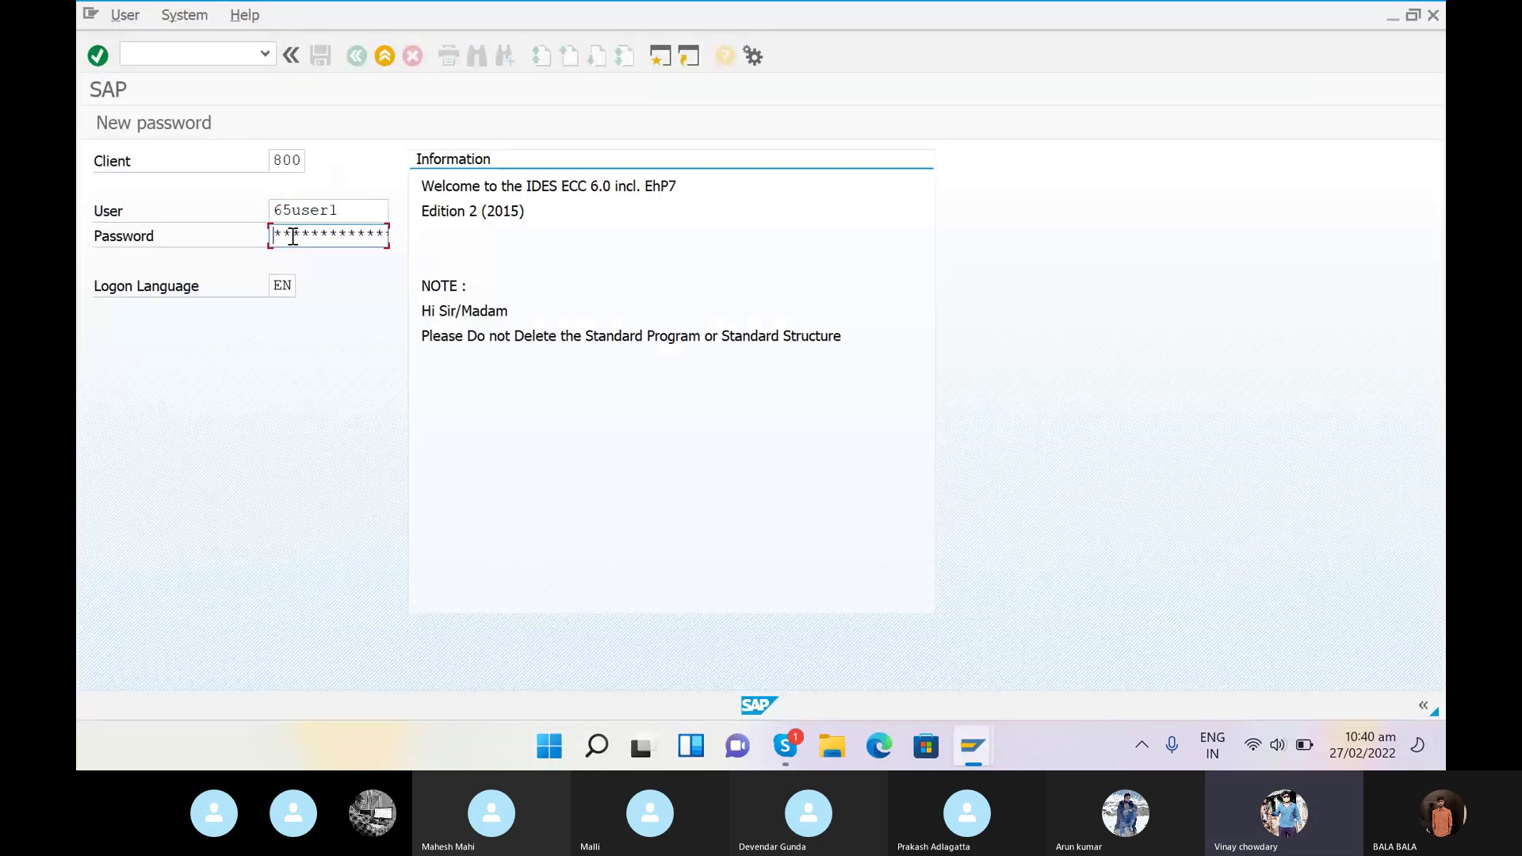
{"action": "type", "text": "****"}
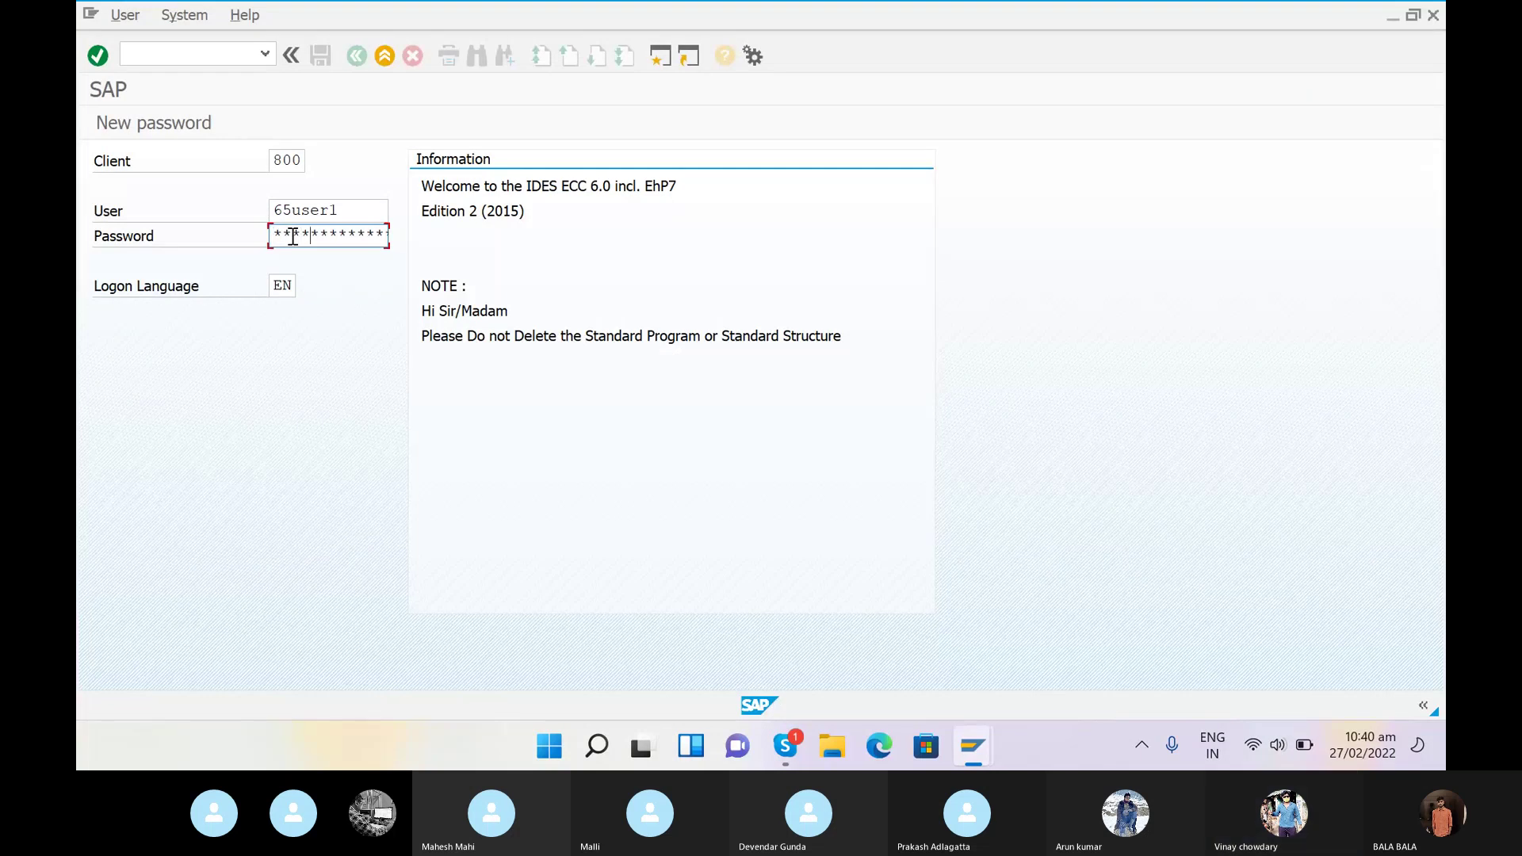
{"action": "key", "text": "Return"}
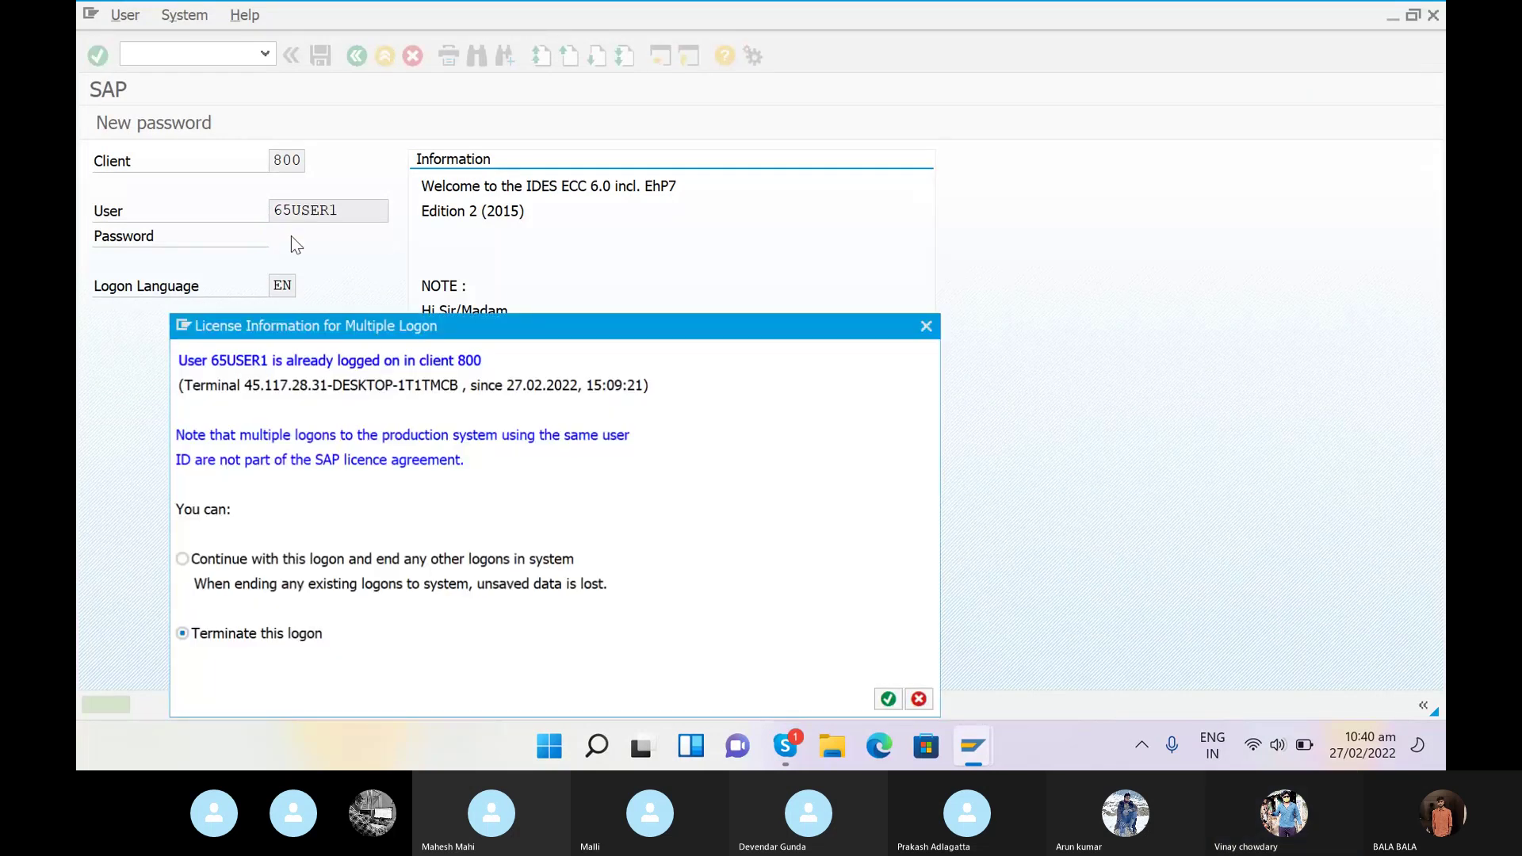
- Continue with this logon, ending other sessions, to reach SAP Easy Access
{"action": "left_click", "coordinate": [273, 559]}
{"action": "left_click", "coordinate": [891, 700]}
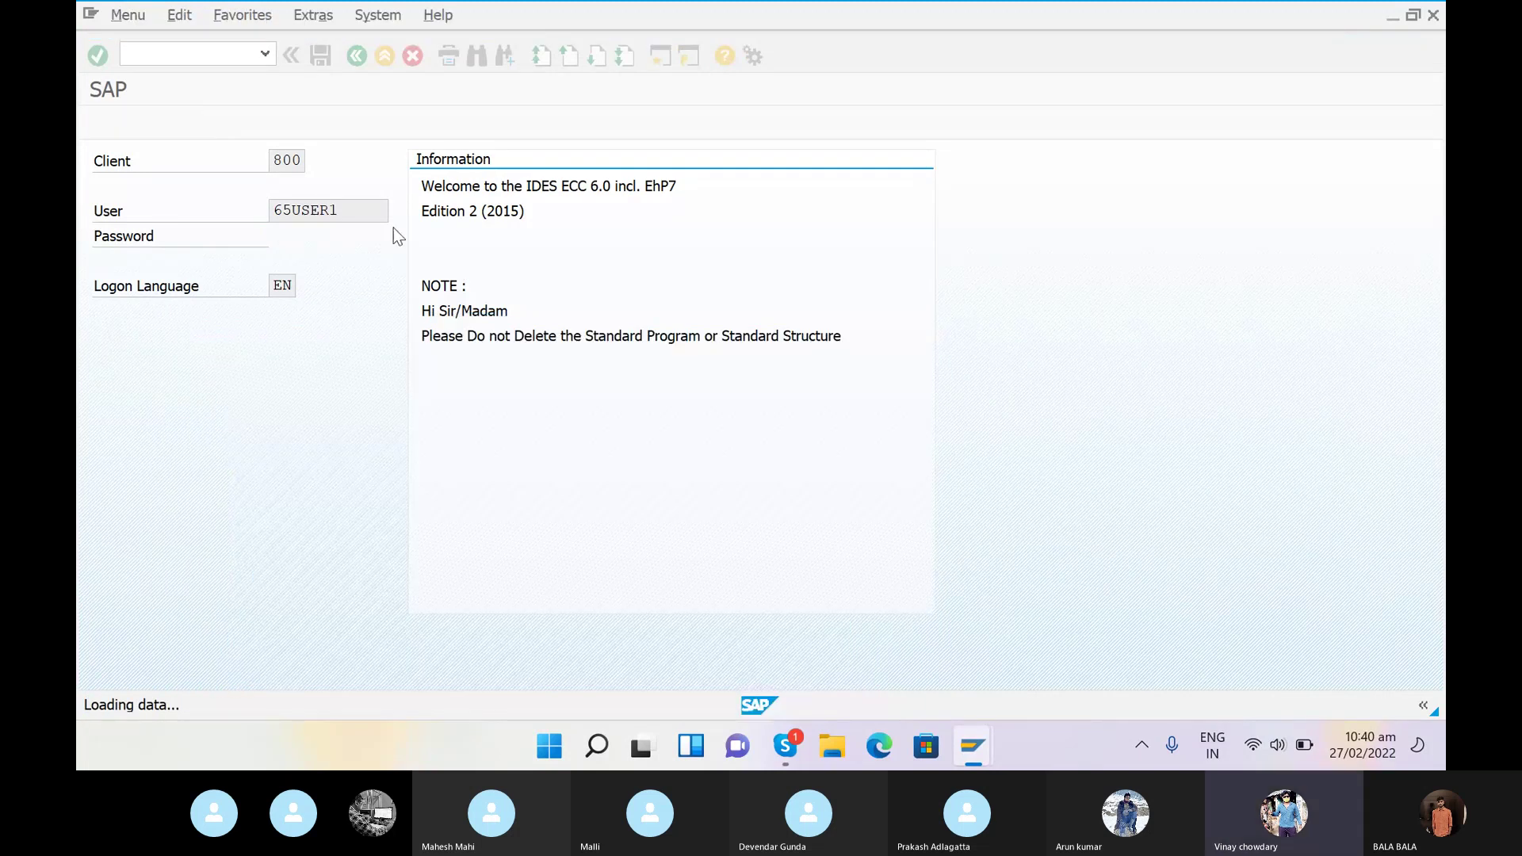
{"action": "left_click", "coordinate": [161, 59]}
- Open OB45 and position the Credit Control Areas list on entry SRCA
{"action": "type", "text": "ob45"}
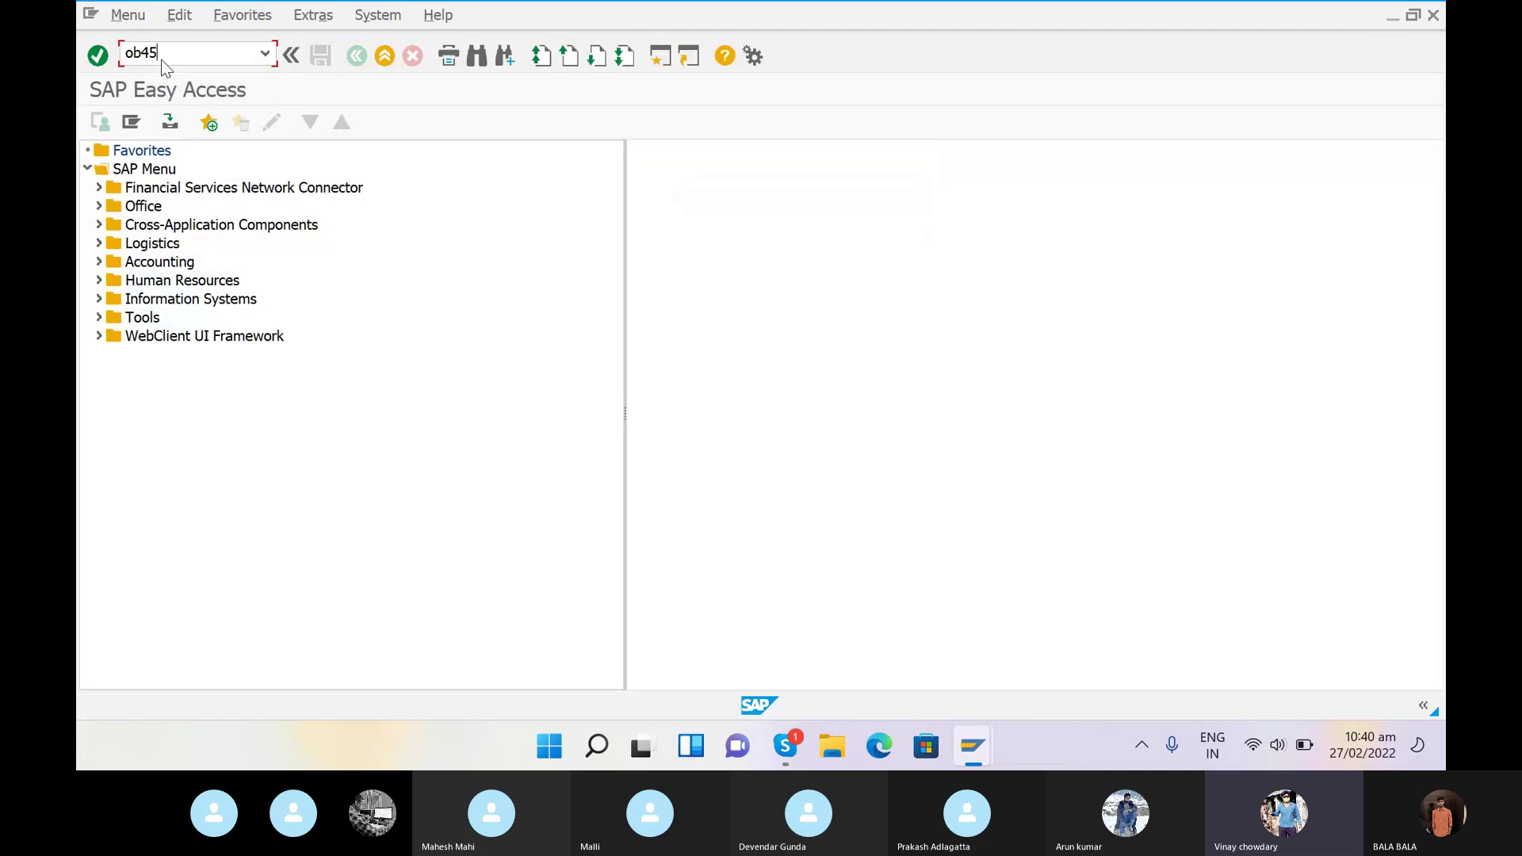
{"action": "key", "text": "Return"}
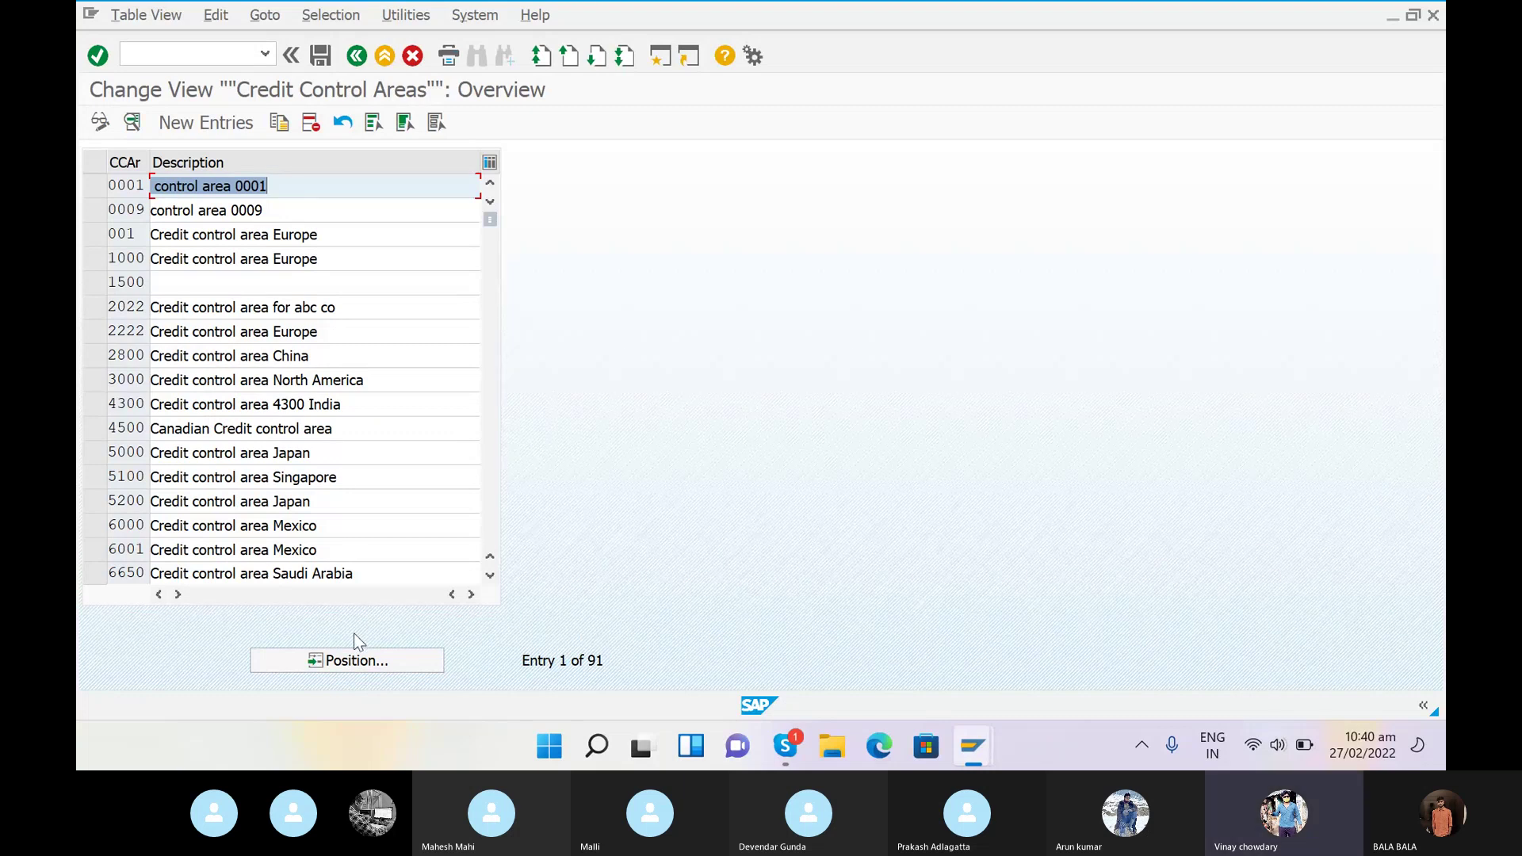
{"action": "left_click", "coordinate": [343, 663]}
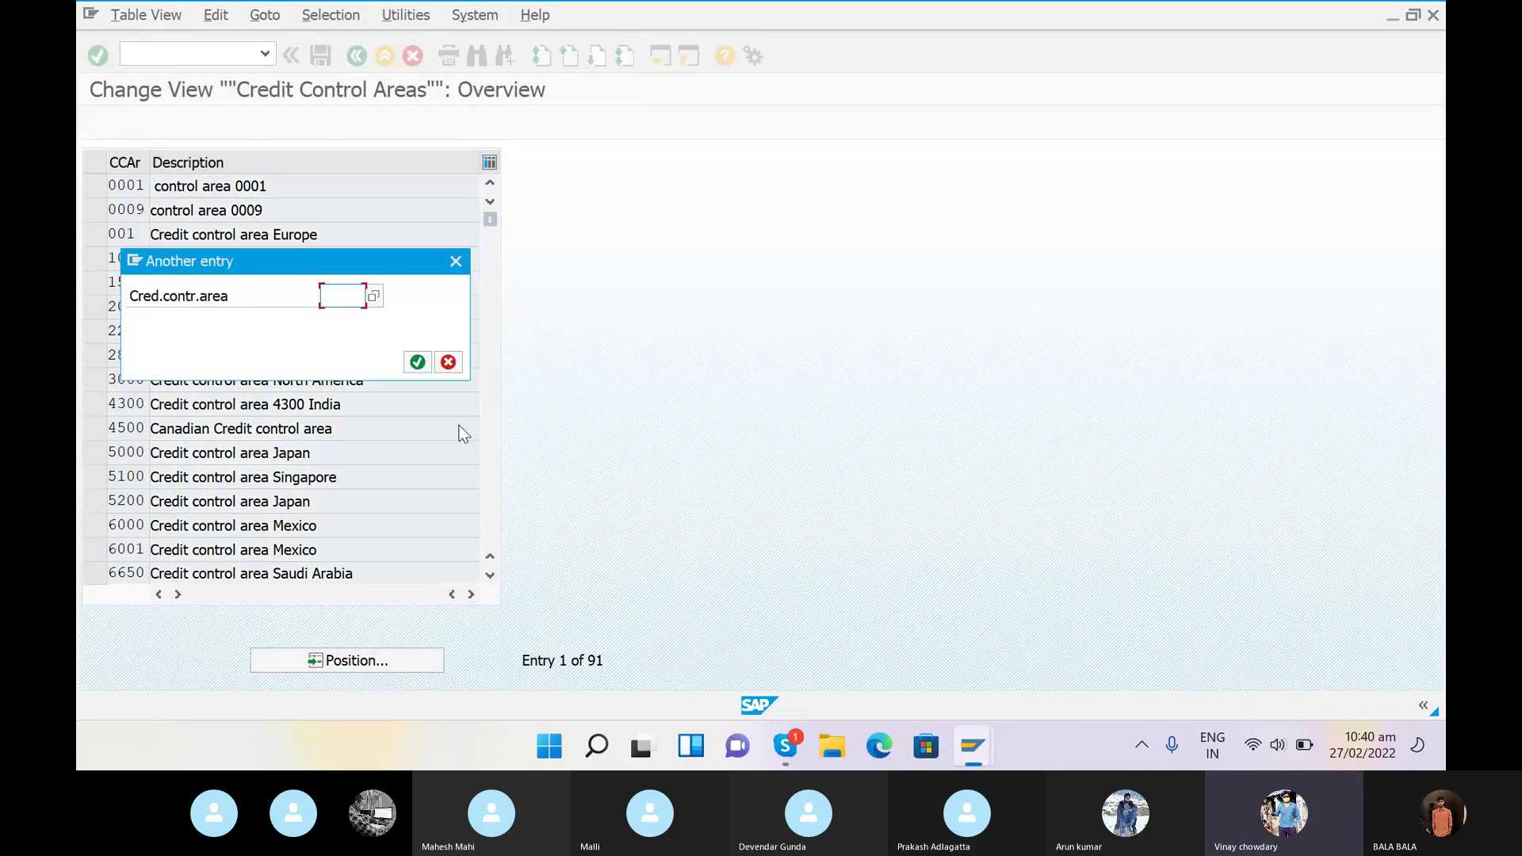
{"action": "type", "text": "SRCA"}
{"action": "left_click", "coordinate": [418, 362]}
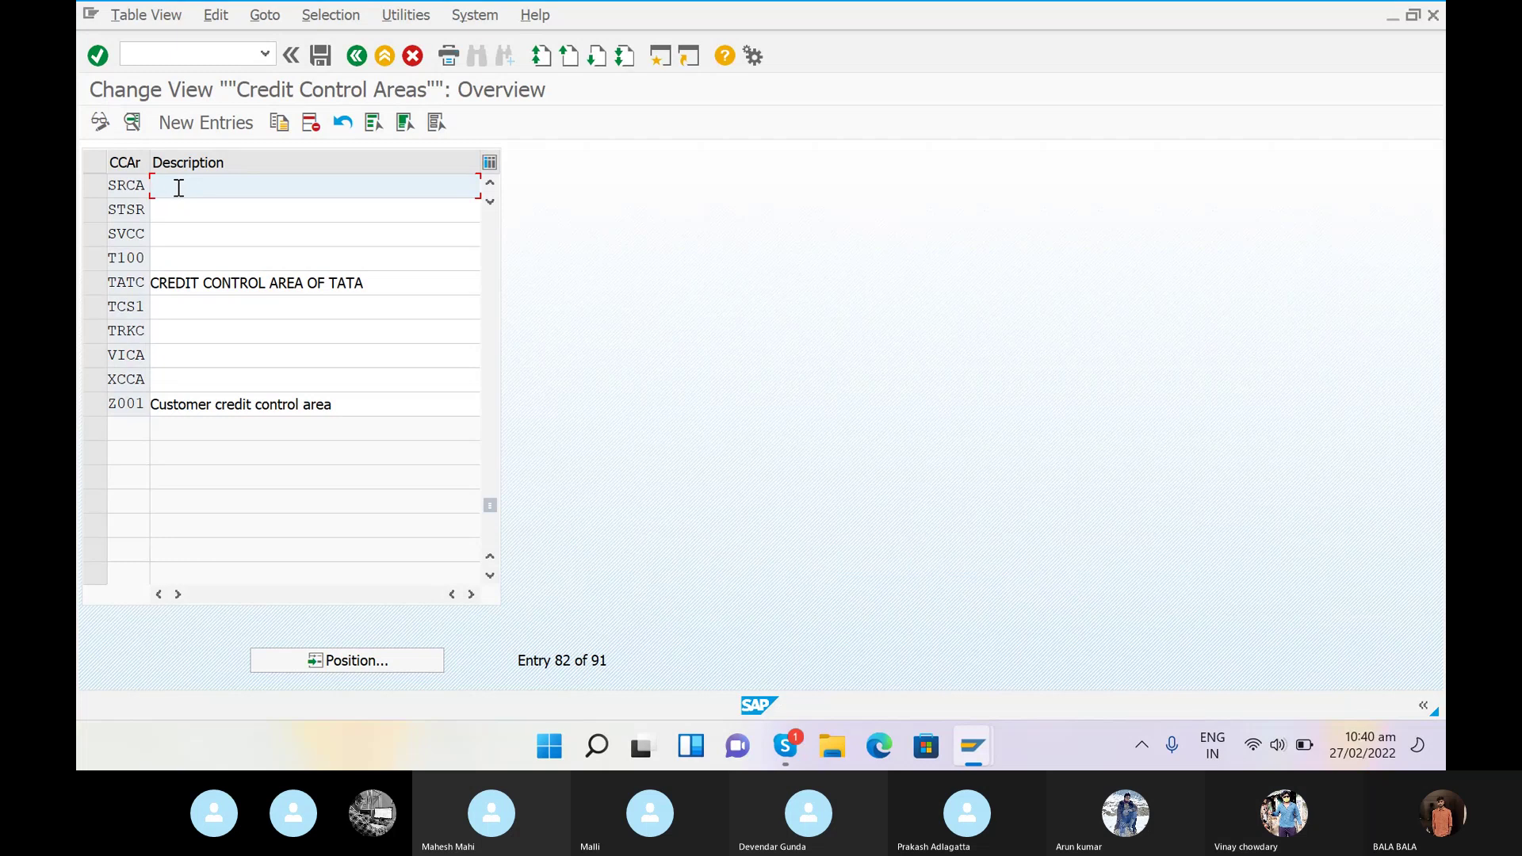
- Type SRCA's description as 'CREDIT CONTROL AREA OF' followed by the owner's name
{"action": "type", "text": "CREDIT"}
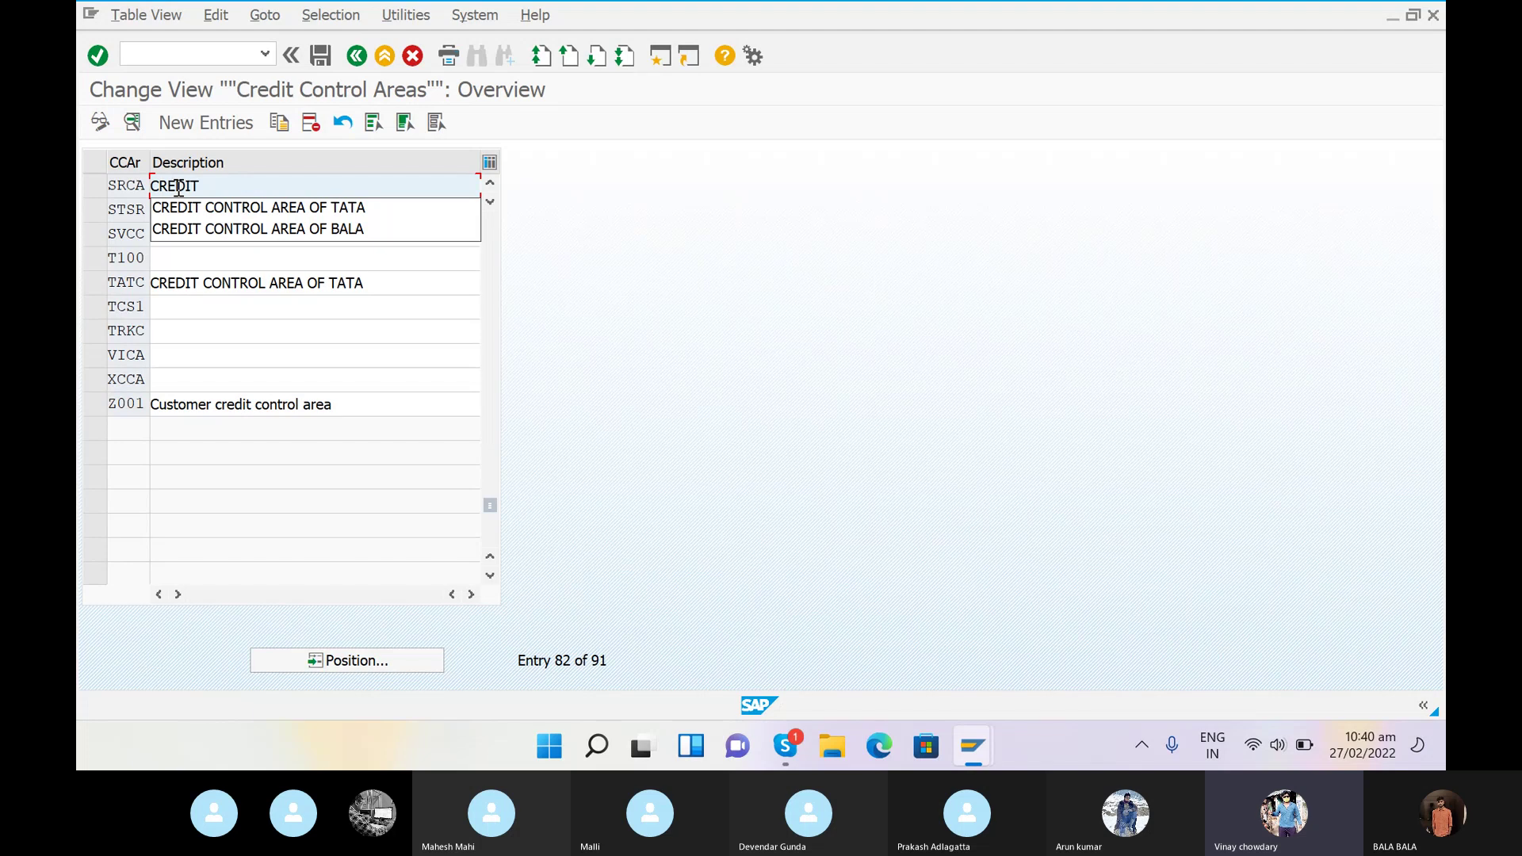
{"action": "left_click", "coordinate": [198, 208]}
{"action": "key", "text": "BackSpace"}
{"action": "key", "text": "BackSpace"}
{"action": "key", "text": "BackSpace"}
{"action": "key", "text": "BackSpace"}
{"action": "type", "text": "S"}
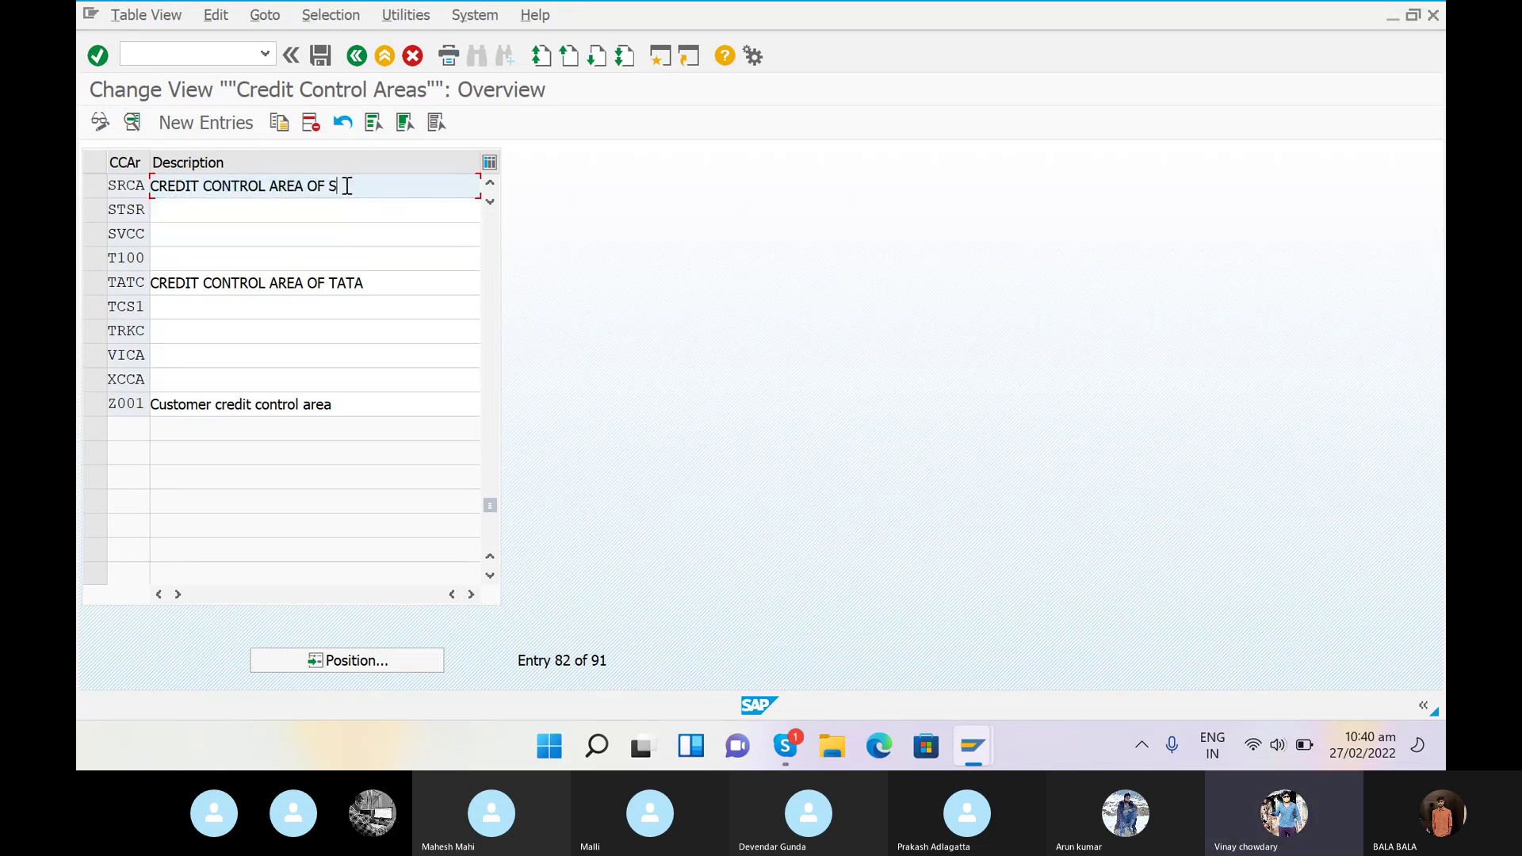
{"action": "type", "text": "RINU"}
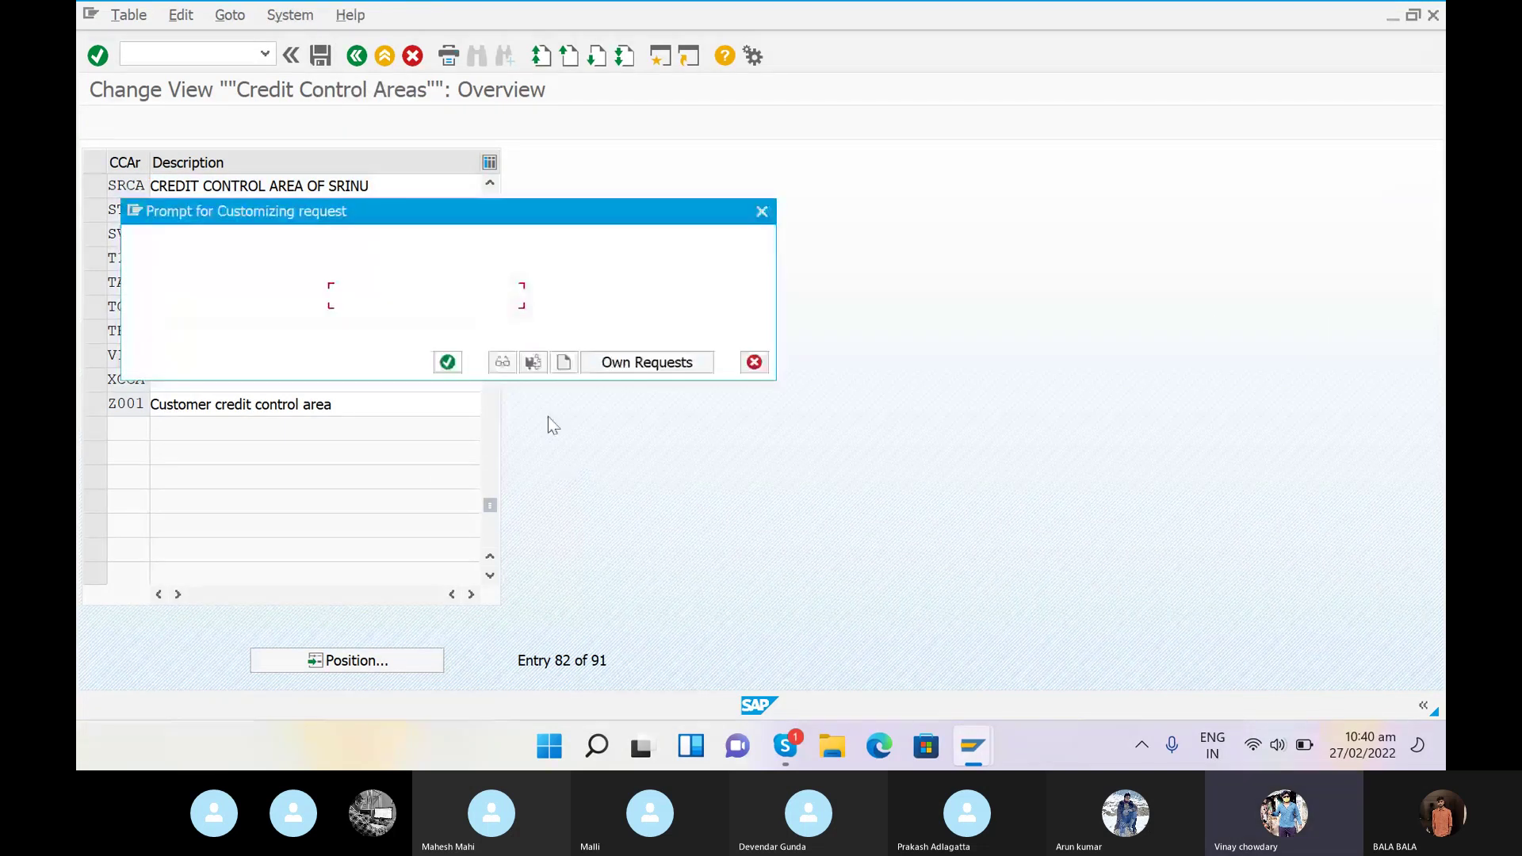
- Create customizing request 'CREDIT CONTROL AREA' and save the SRCA entry into it
{"action": "left_click", "coordinate": [562, 363]}
{"action": "type", "text": "CREDIR"}
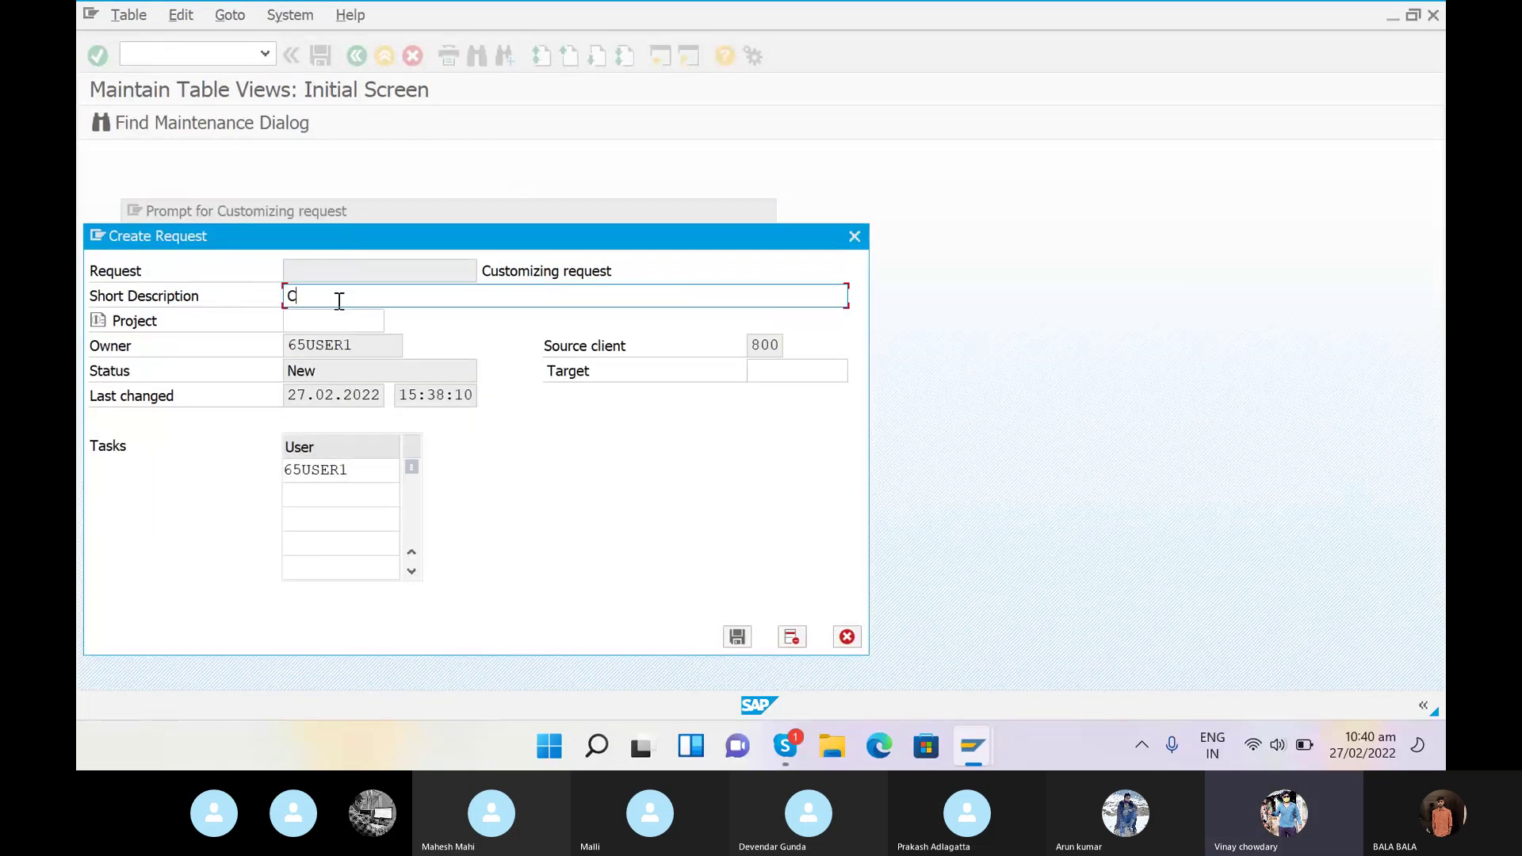
{"action": "key", "text": "BackSpace"}
{"action": "type", "text": "T CONTAOL"}
{"action": "key", "text": "BackSpace"}
{"action": "key", "text": "BackSpace"}
{"action": "key", "text": "BackSpace"}
{"action": "type", "text": "ROL"}
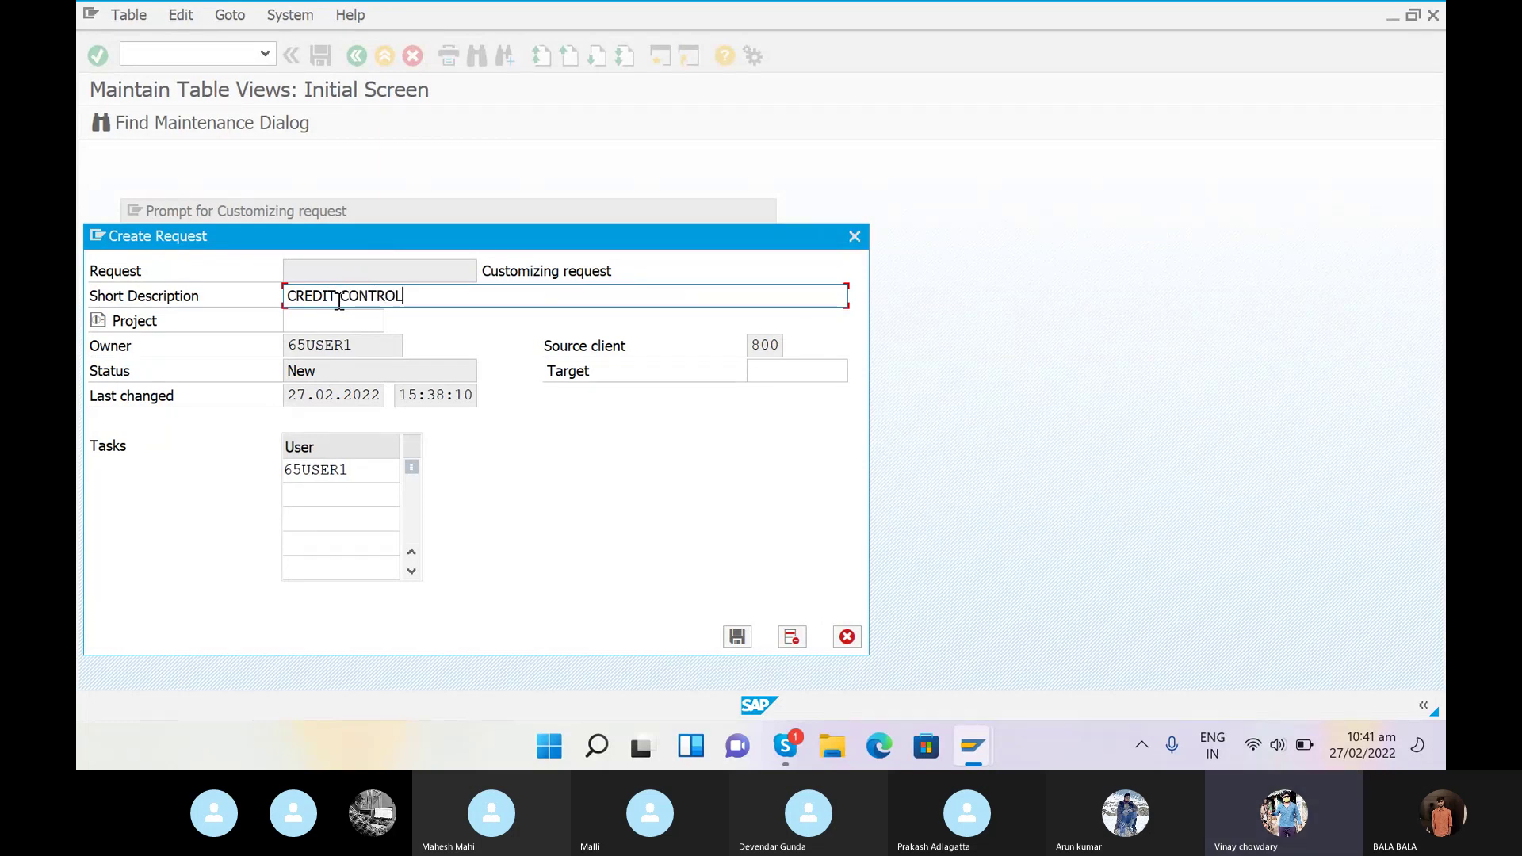
{"action": "type", "text": " AREA"}
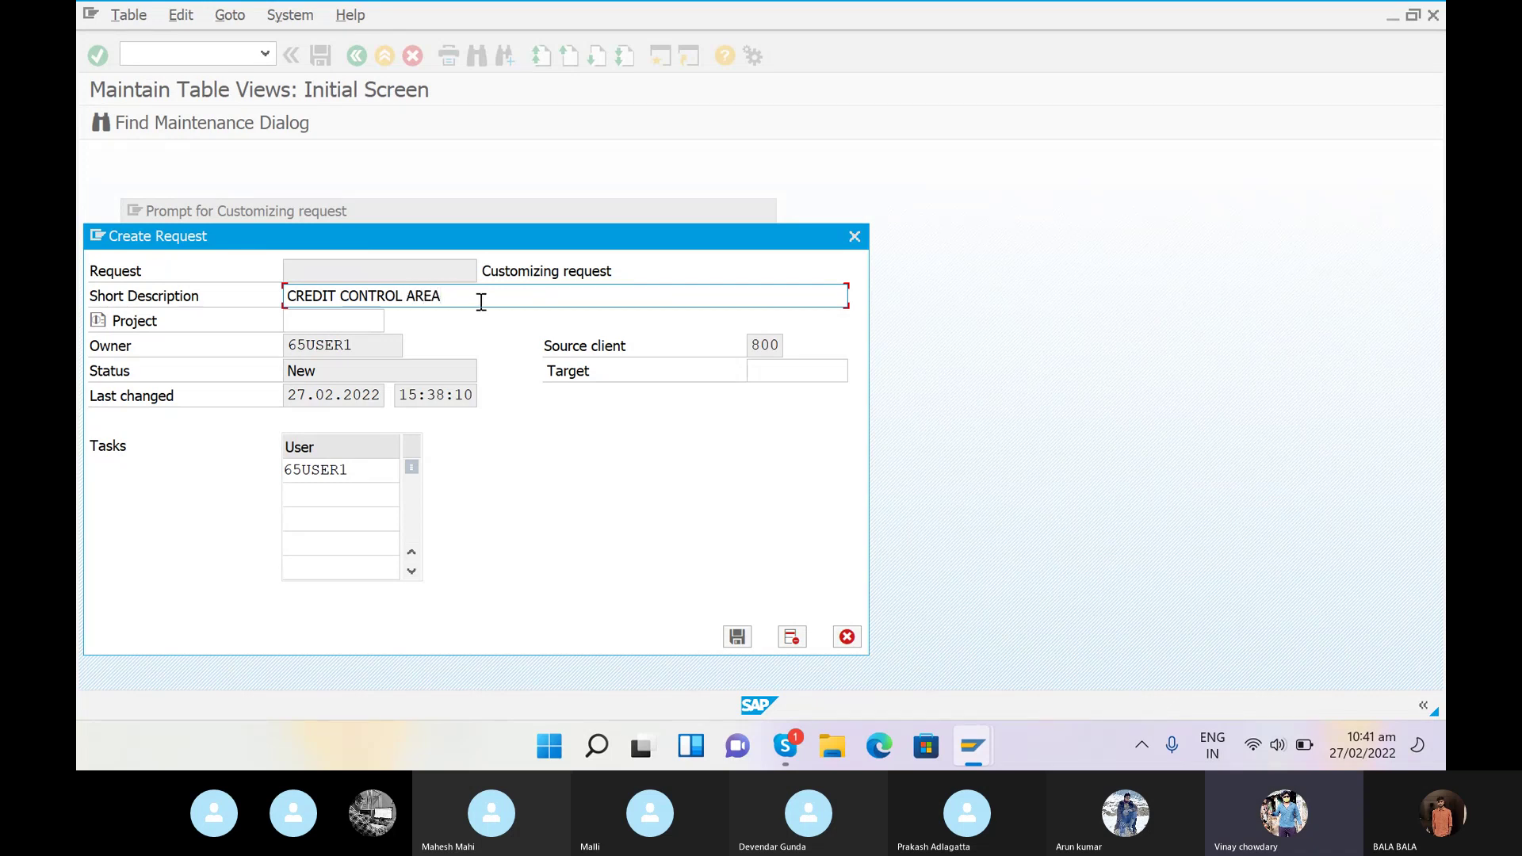
{"action": "type", "text": " FOR"}
{"action": "key", "text": "BackSpace"}
{"action": "key", "text": "BackSpace"}
{"action": "key", "text": "BackSpace"}
{"action": "key", "text": "BackSpace"}
{"action": "left_click", "coordinate": [733, 637]}
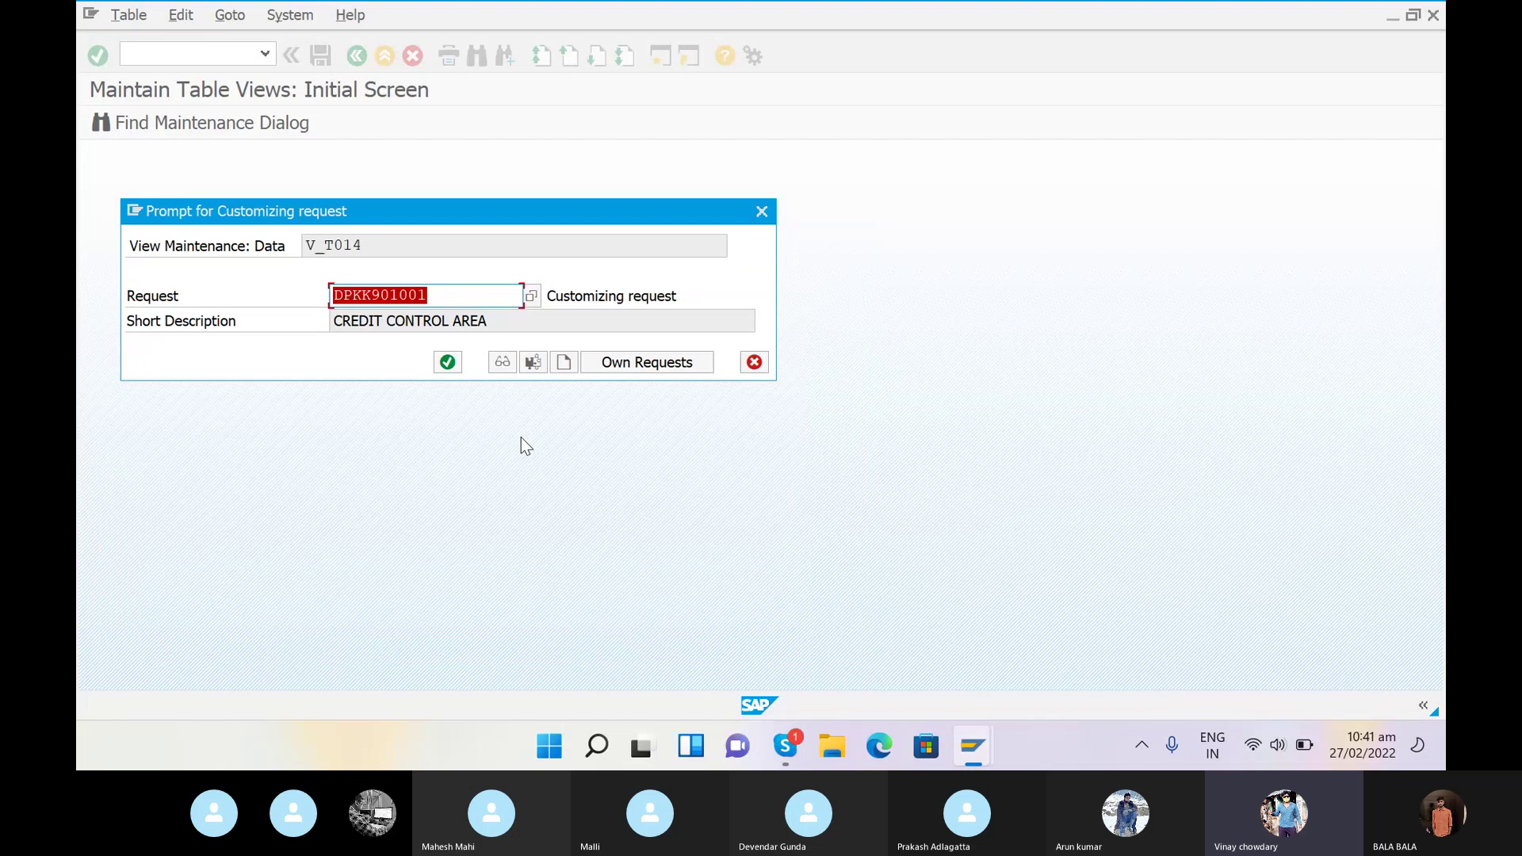
{"action": "left_click", "coordinate": [448, 363]}
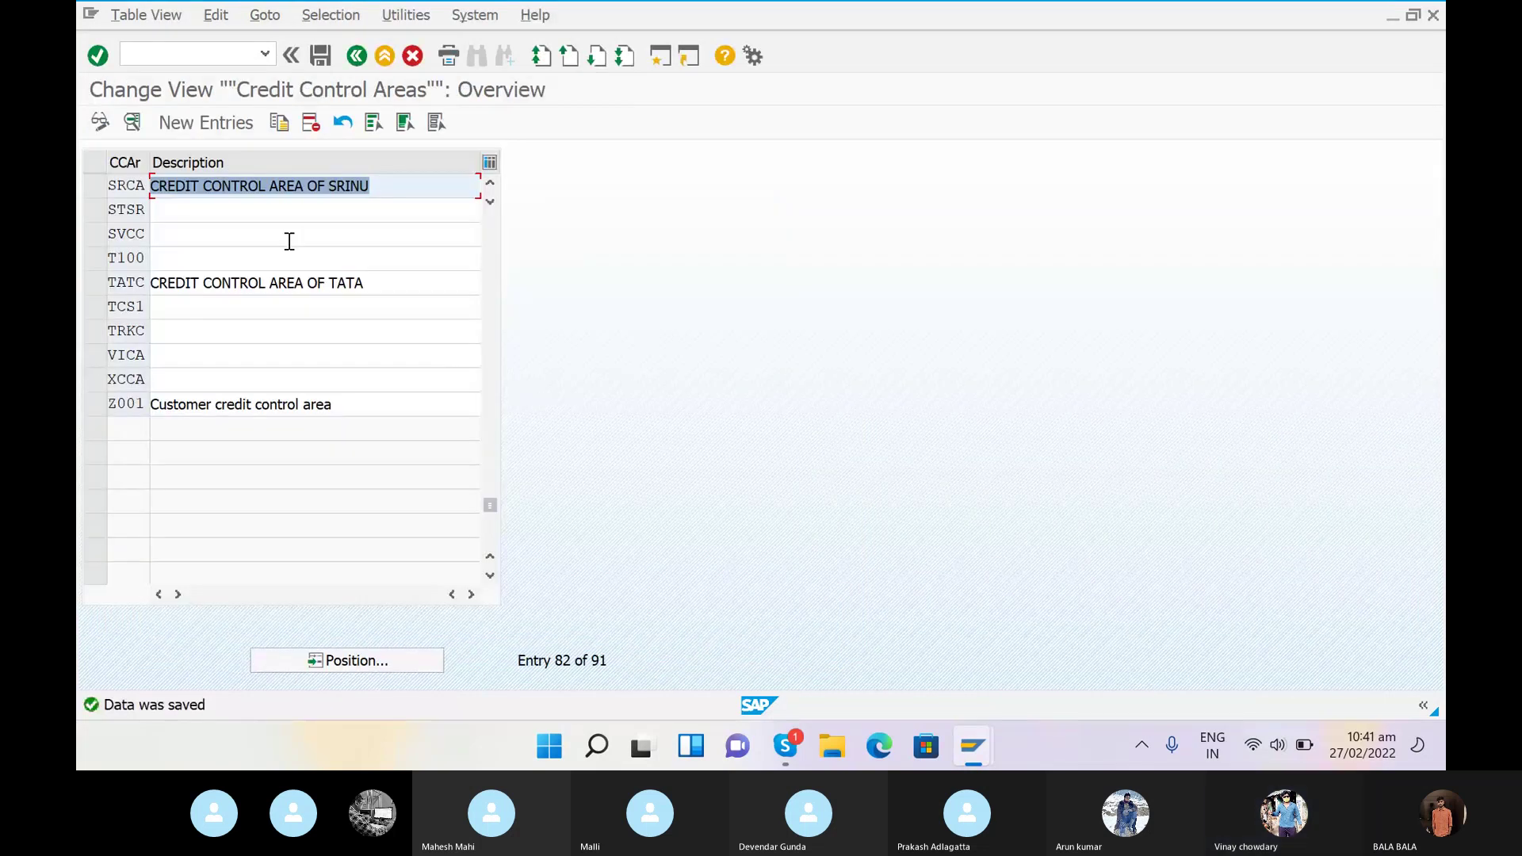
- Launch transaction OB38 with /NOB38 to assign company codes to credit control areas
{"action": "left_click", "coordinate": [222, 57]}
{"action": "type", "text": "/NOB38"}
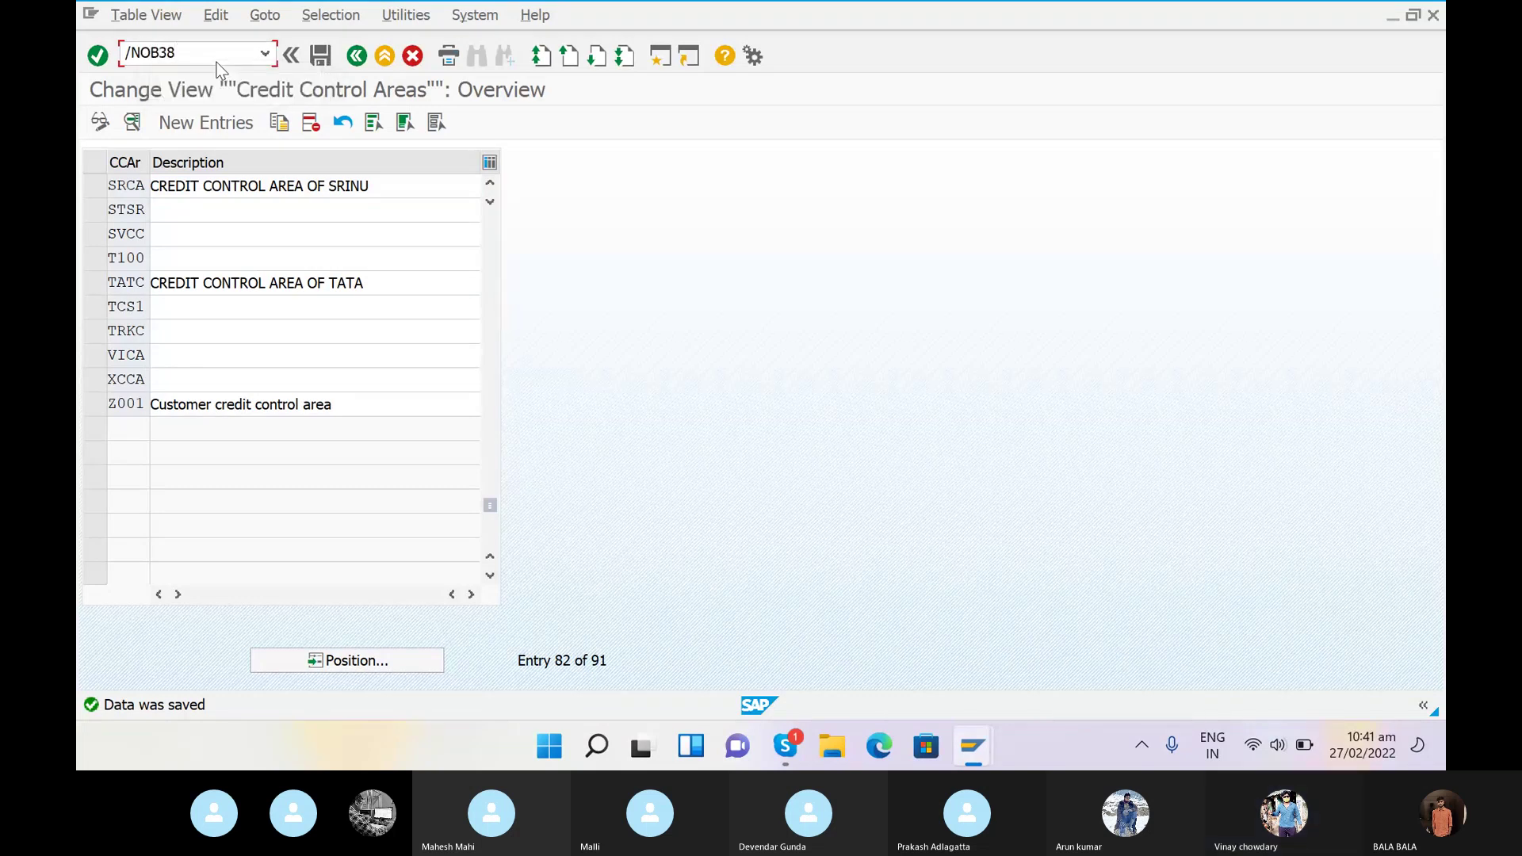
{"action": "key", "text": "Return"}
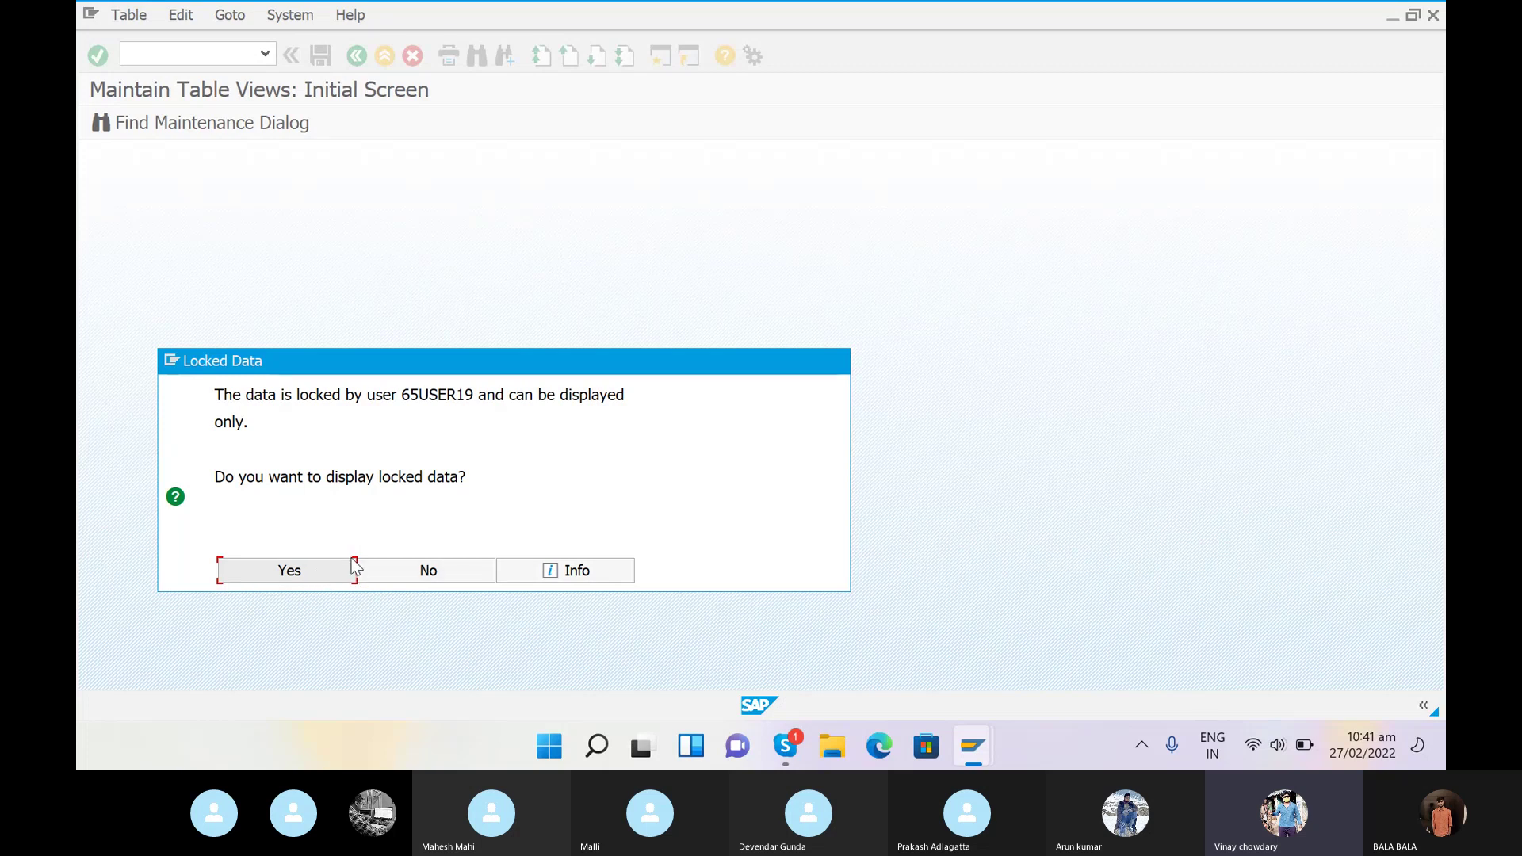
- Decline the read-only view and list all current lock entries in SM12 with the user filter cleared
{"action": "left_click", "coordinate": [441, 564]}
{"action": "left_click", "coordinate": [187, 55]}
{"action": "type", "text": "SM12"}
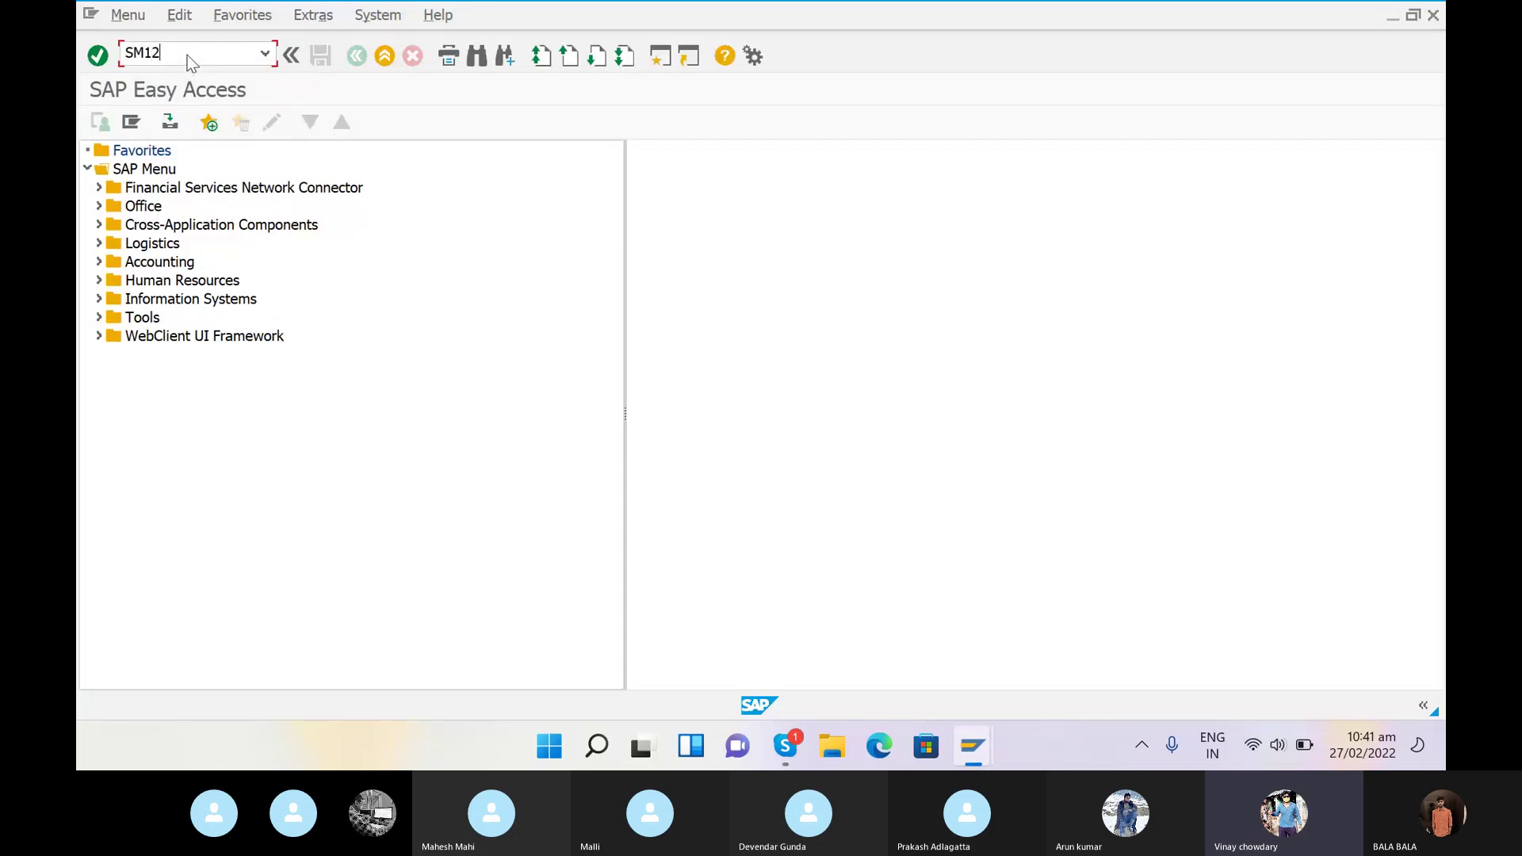
{"action": "key", "text": "Return"}
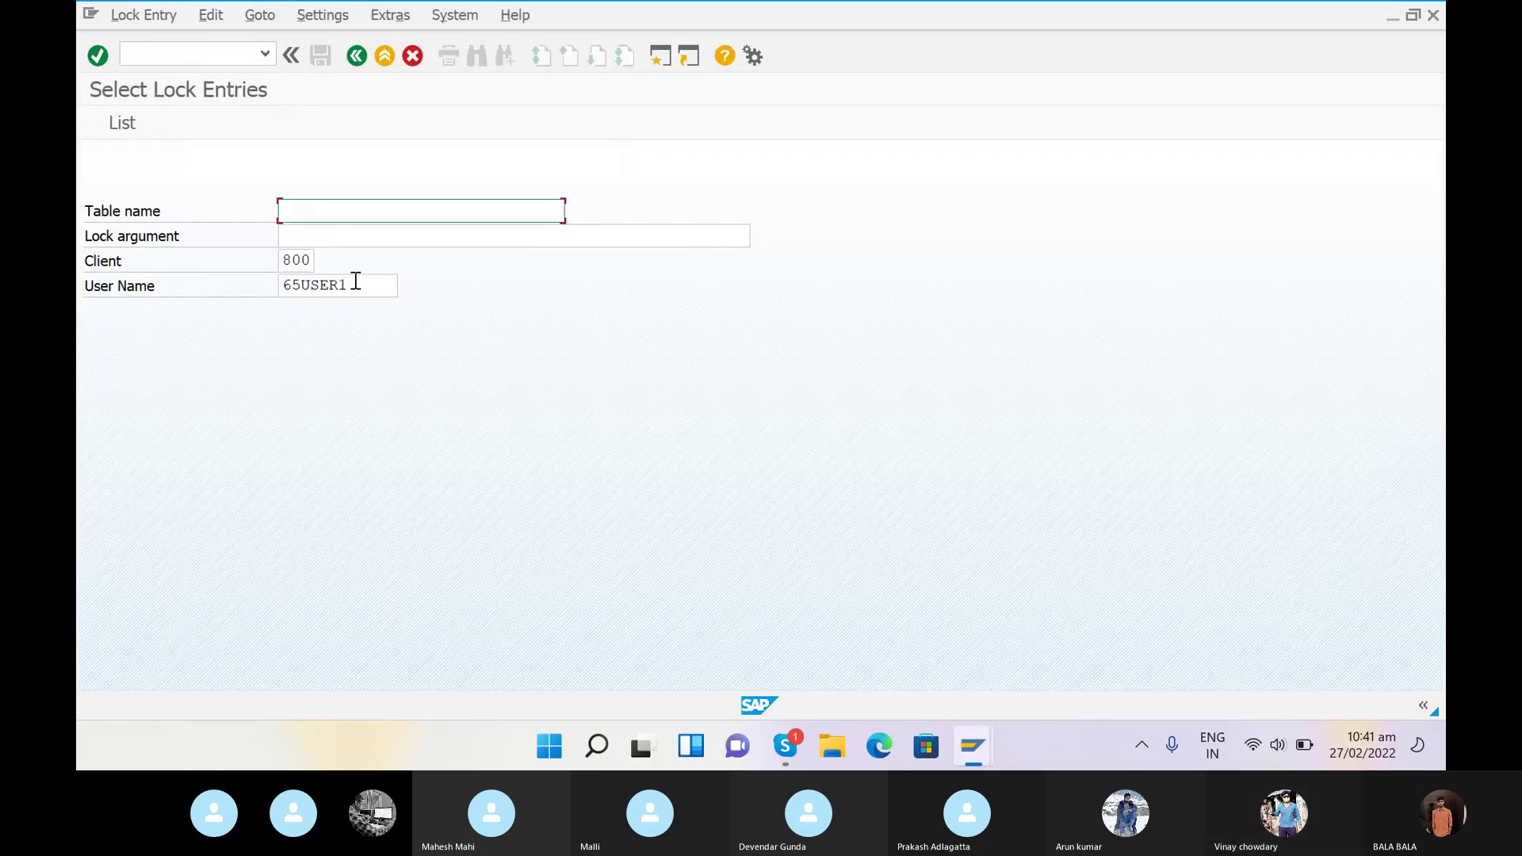
{"action": "left_click", "coordinate": [356, 282]}
{"action": "key", "text": "BackSpace"}
{"action": "key", "text": "BackSpace"}
{"action": "key", "text": "BackSpace"}
{"action": "key", "text": "BackSpace"}
{"action": "key", "text": "BackSpace"}
{"action": "key", "text": "BackSpace"}
{"action": "key", "text": "BackSpace"}
{"action": "key", "text": "BackSpace"}
{"action": "key", "text": "BackSpace"}
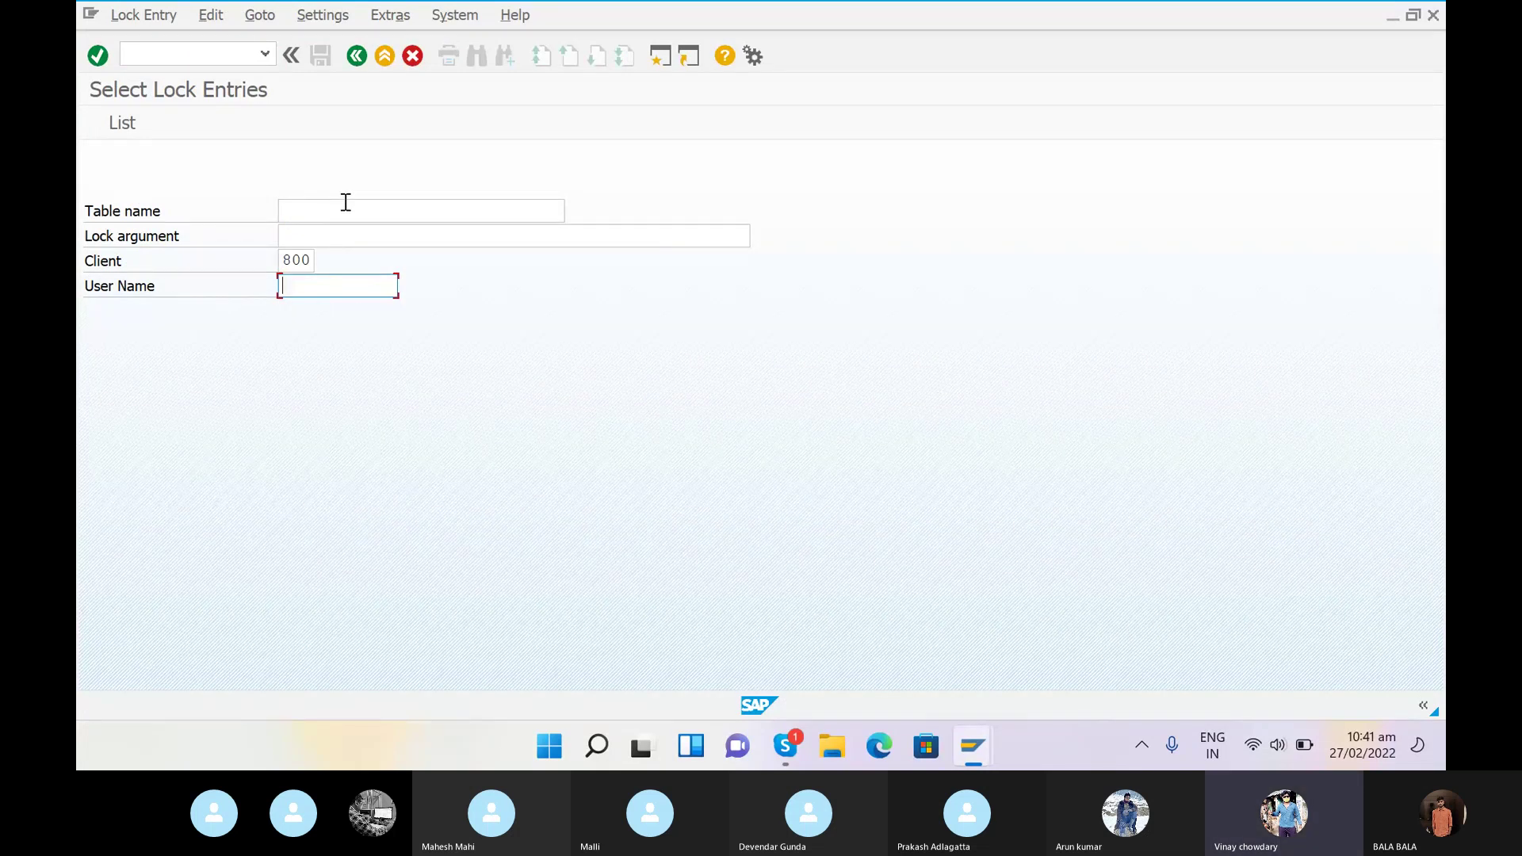
{"action": "key", "text": "Return"}
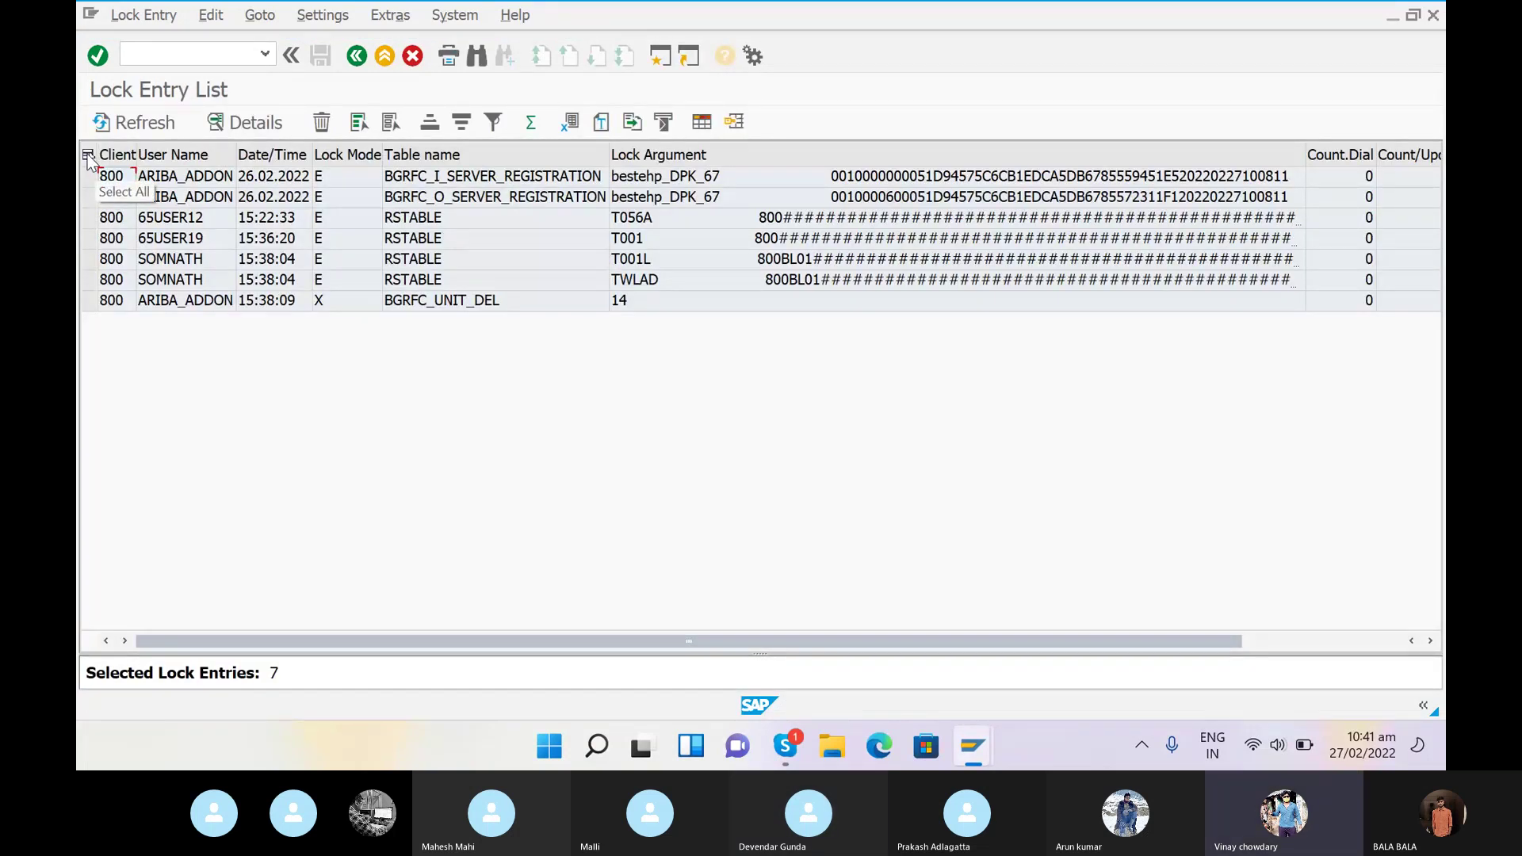
- Delete all seven lock entries and close the lock-deletion help text
{"action": "left_click", "coordinate": [88, 156]}
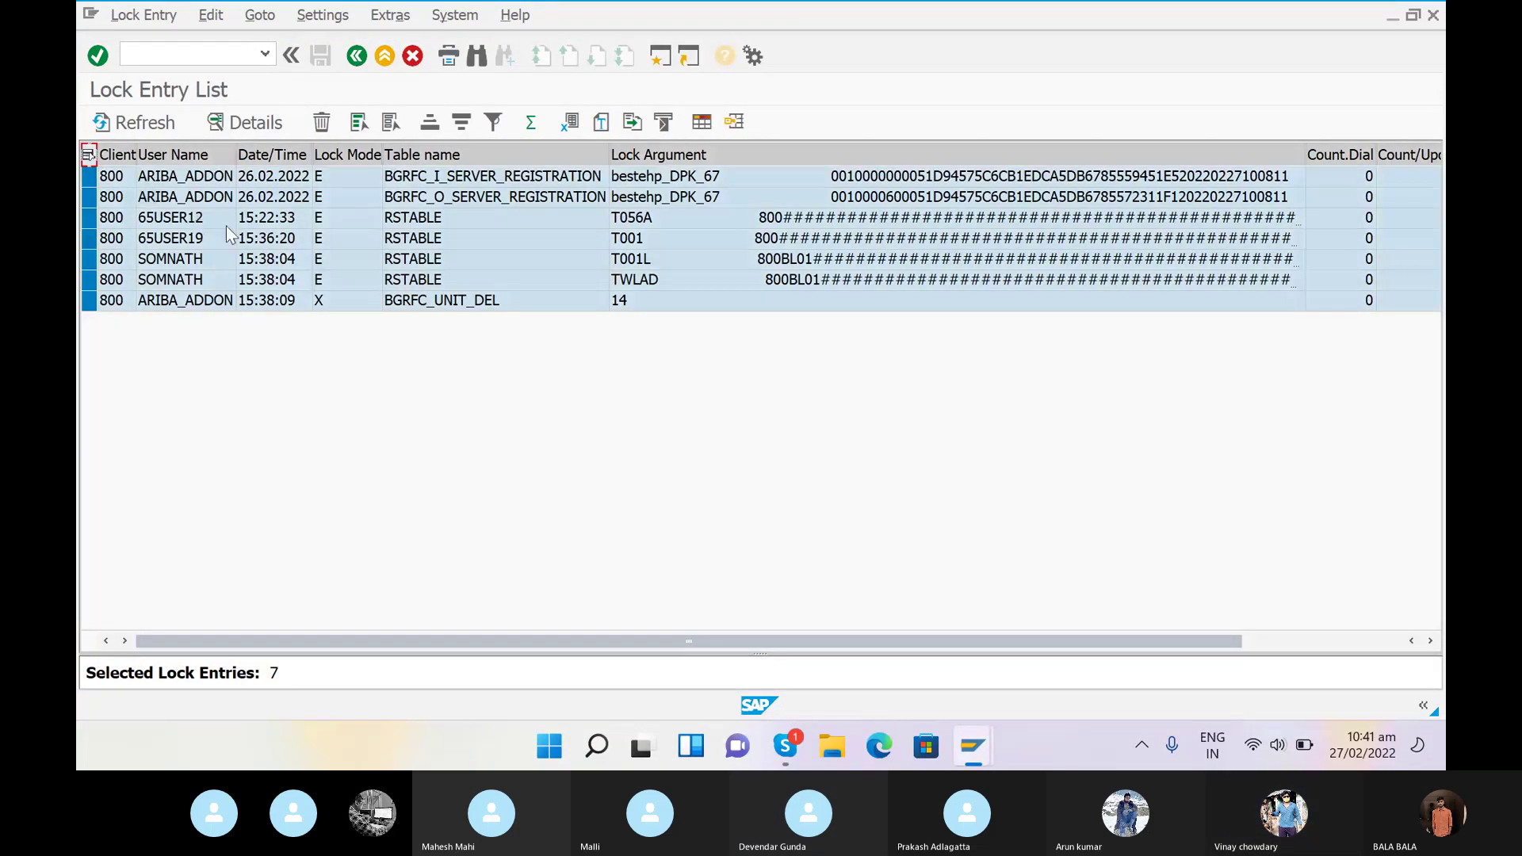
{"action": "left_click", "coordinate": [322, 123]}
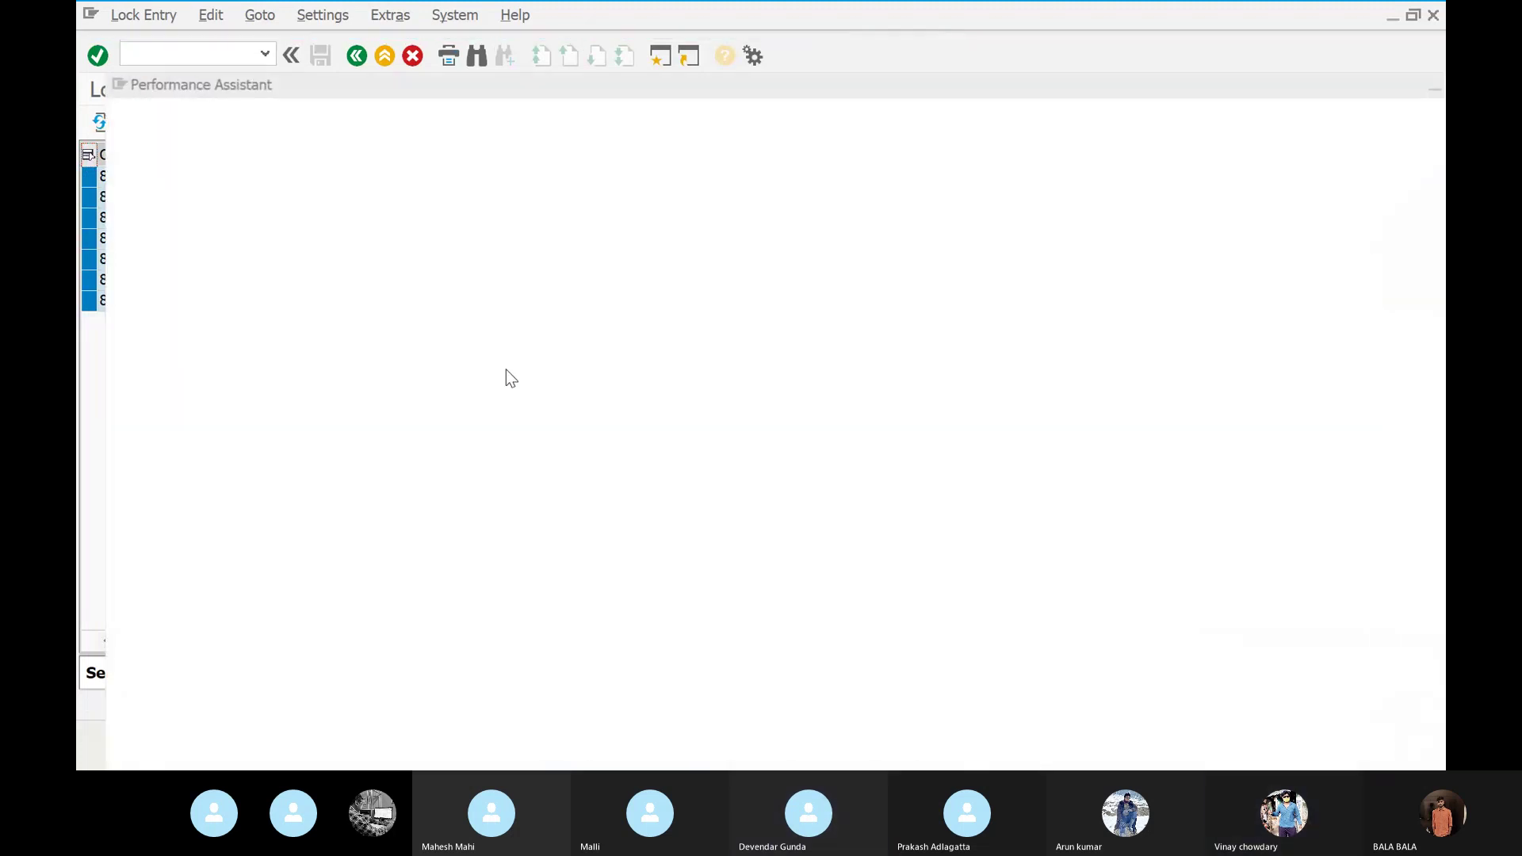
{"action": "left_click", "coordinate": [440, 392]}
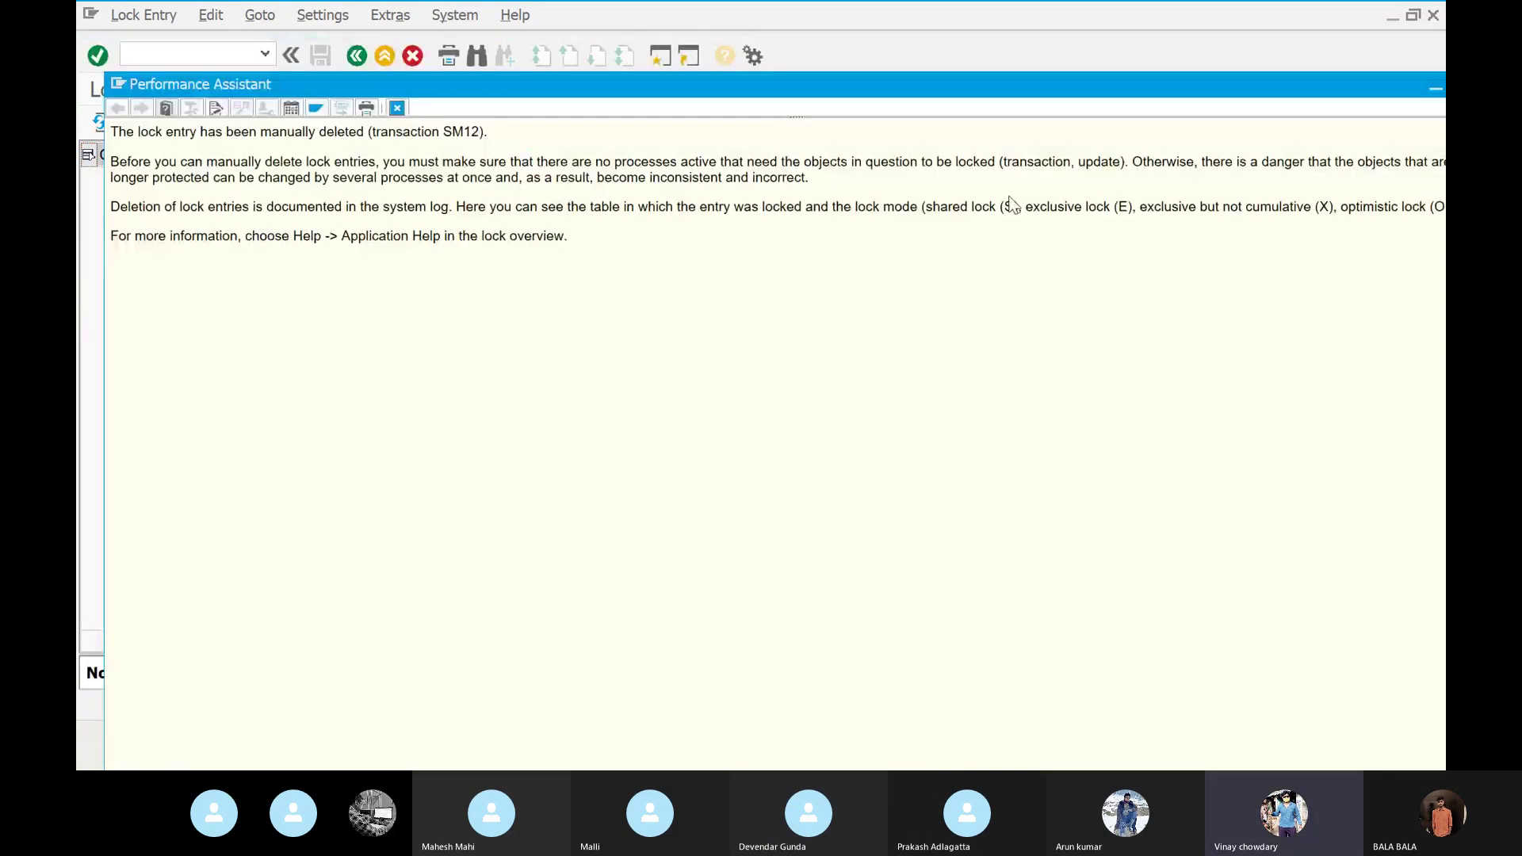
{"action": "left_click", "coordinate": [1435, 88]}
{"action": "left_click", "coordinate": [184, 52]}
- Run OB38 to reach the company code to credit control area overview, then switch to the Skype call
{"action": "type", "text": "/N"}
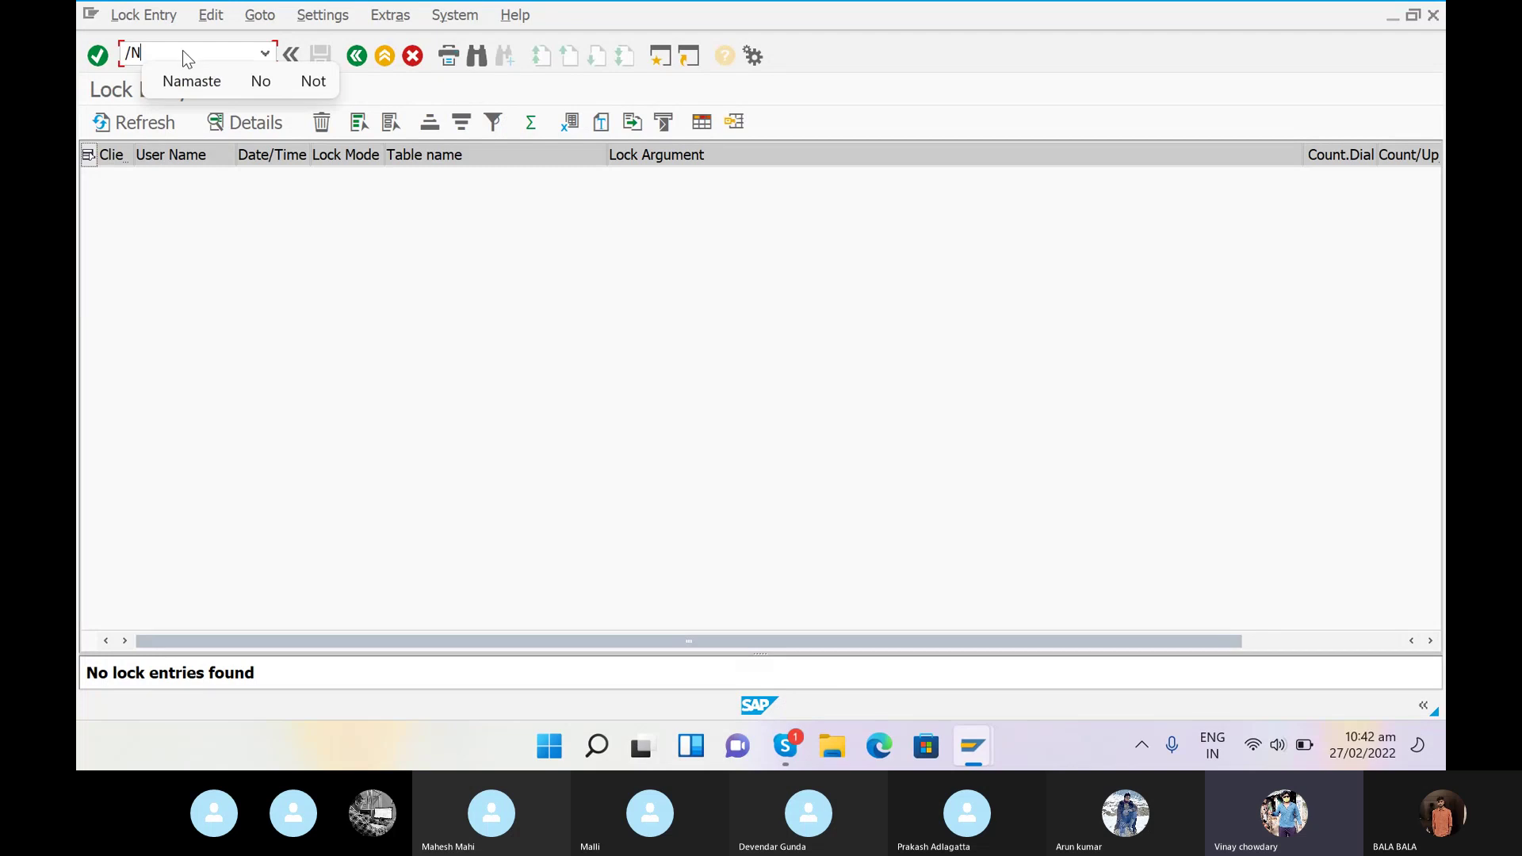
{"action": "type", "text": "OB"}
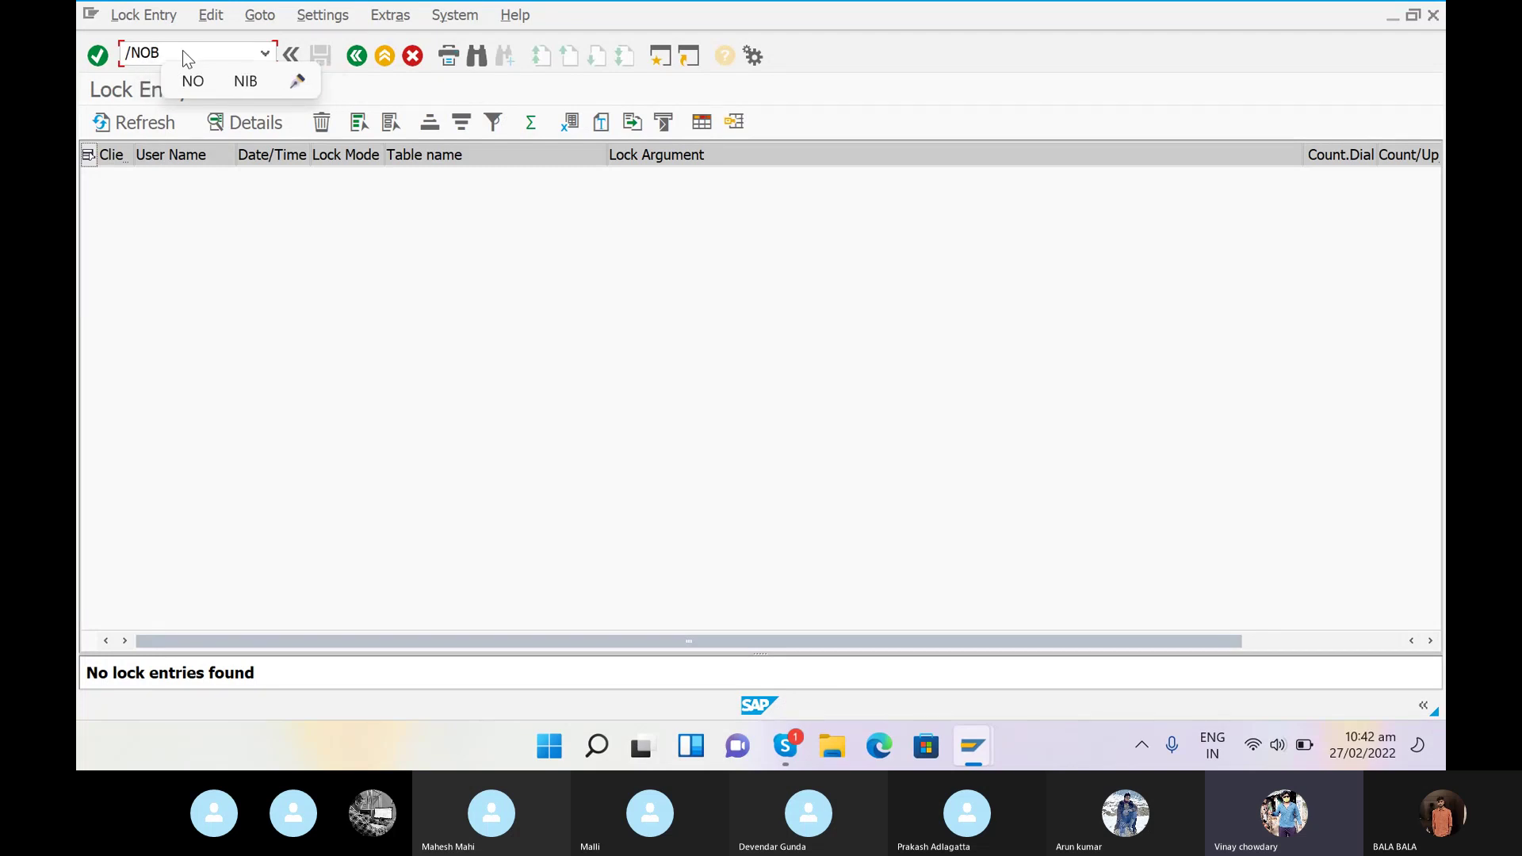
{"action": "type", "text": "38"}
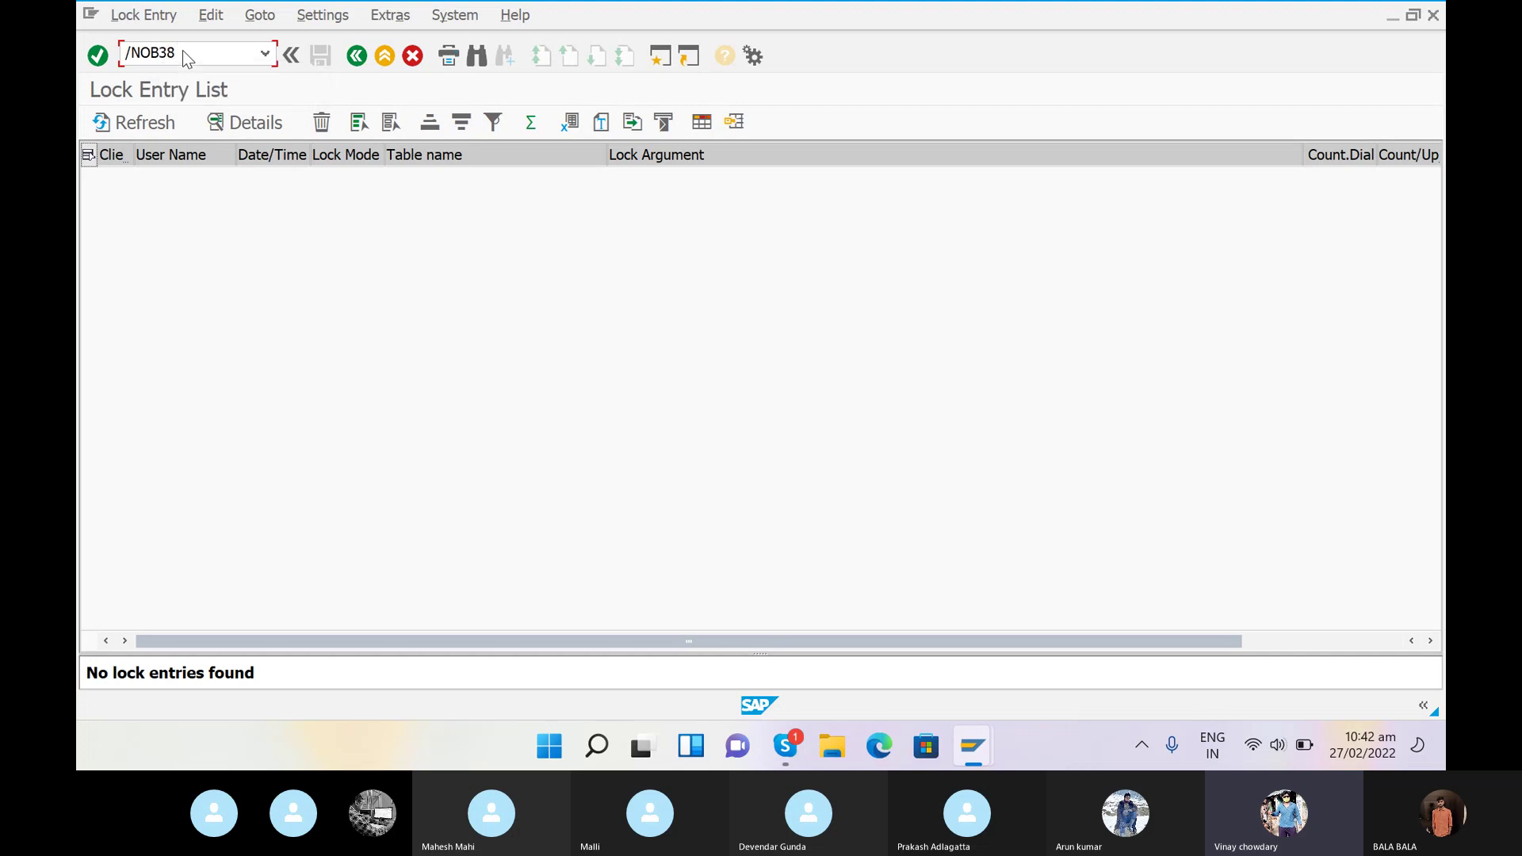
{"action": "key", "text": "Return"}
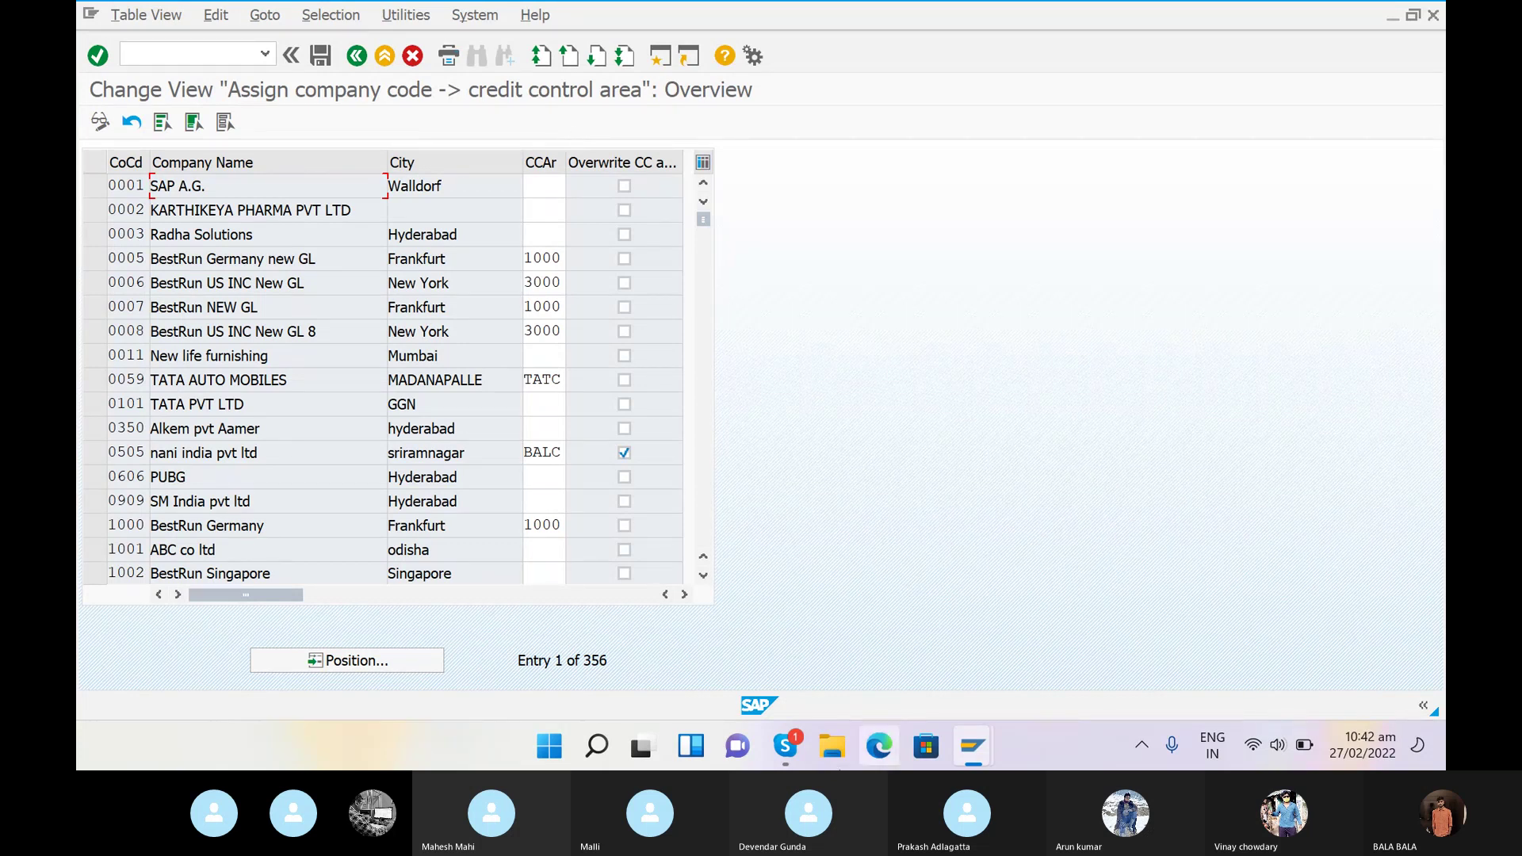
{"action": "left_click", "coordinate": [785, 746]}
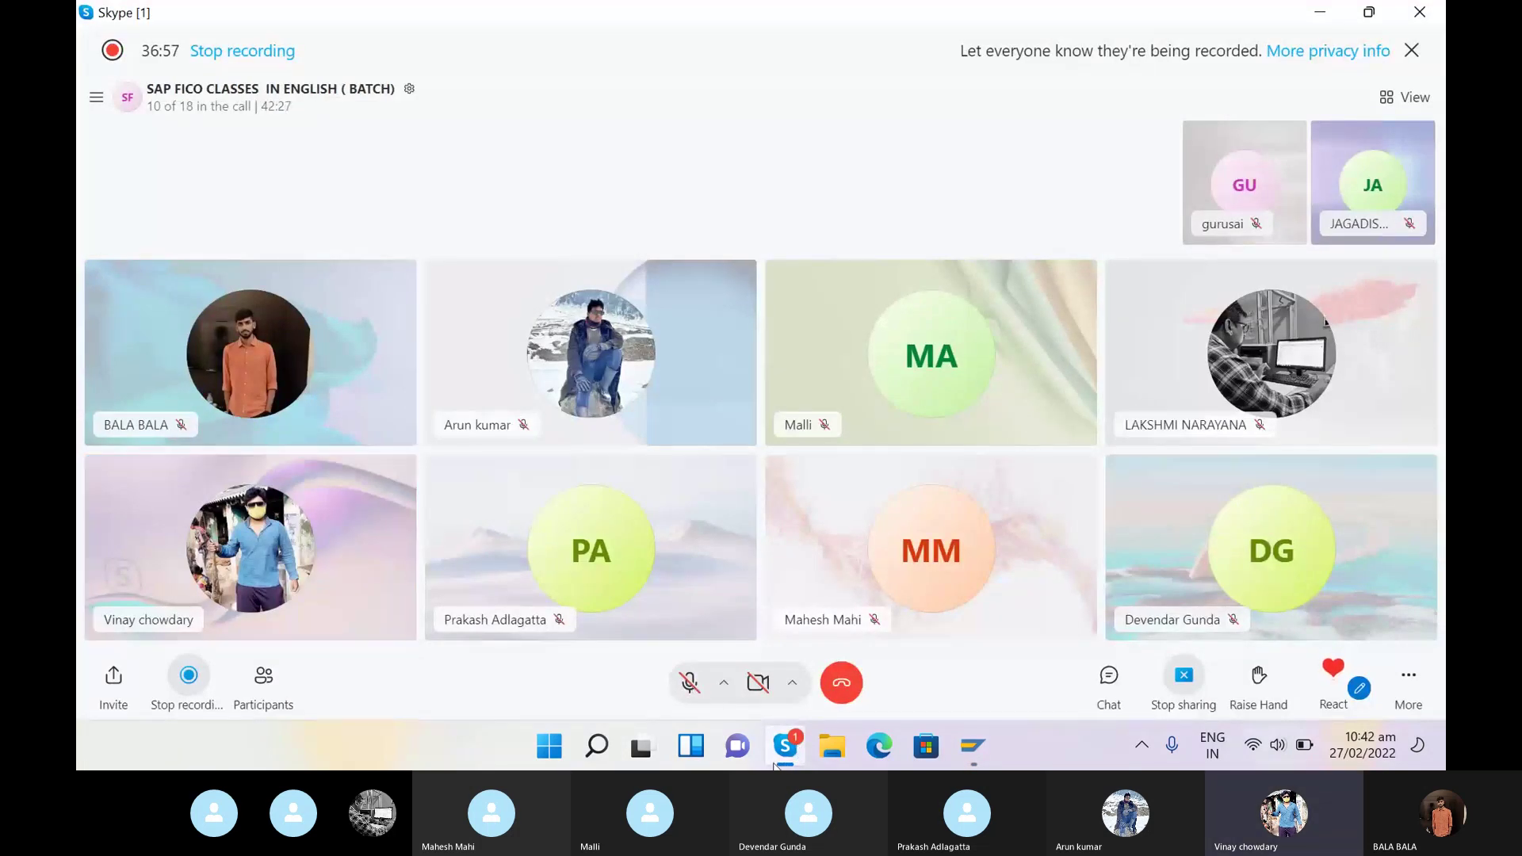
- Unmute the microphone in the Skype class call and return to the SAP assignment table
{"action": "left_click", "coordinate": [689, 688]}
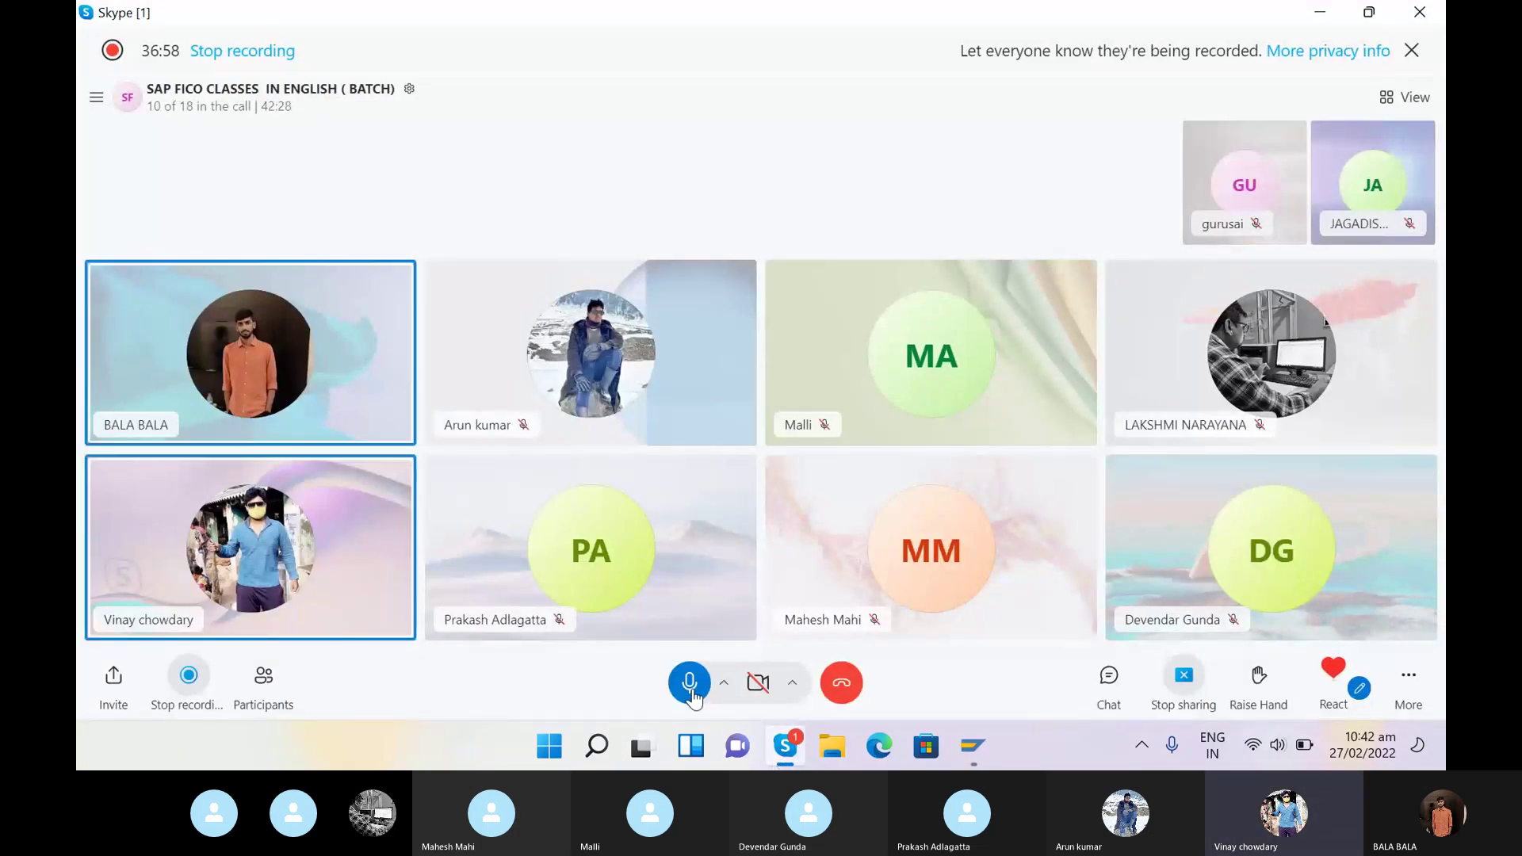
{"action": "left_click", "coordinate": [785, 745]}
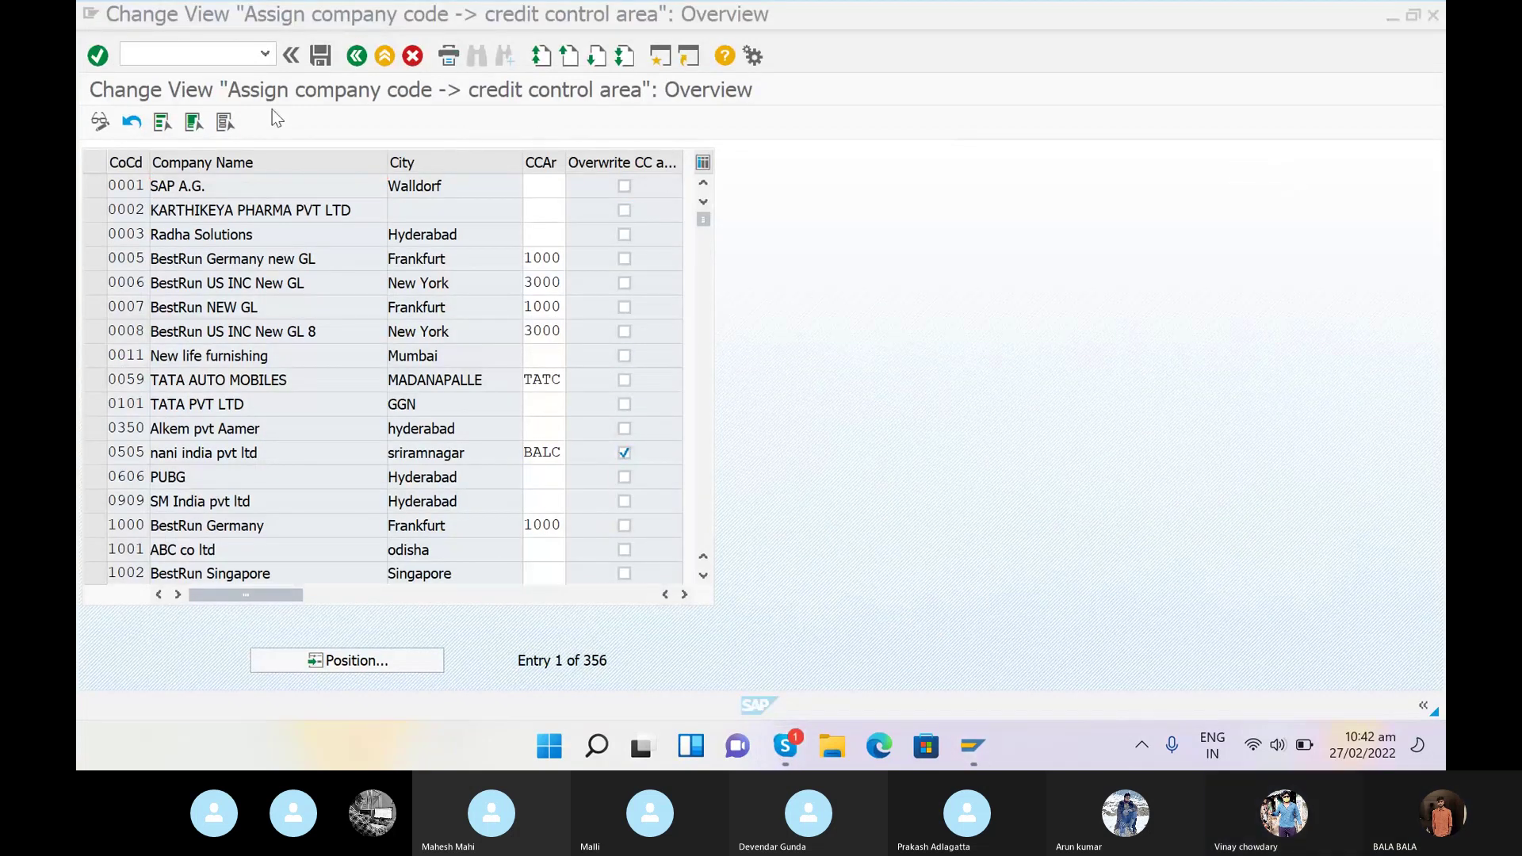
- Position the overview on company code SRAN and enter SRCA as its credit control area
{"action": "left_click", "coordinate": [353, 661]}
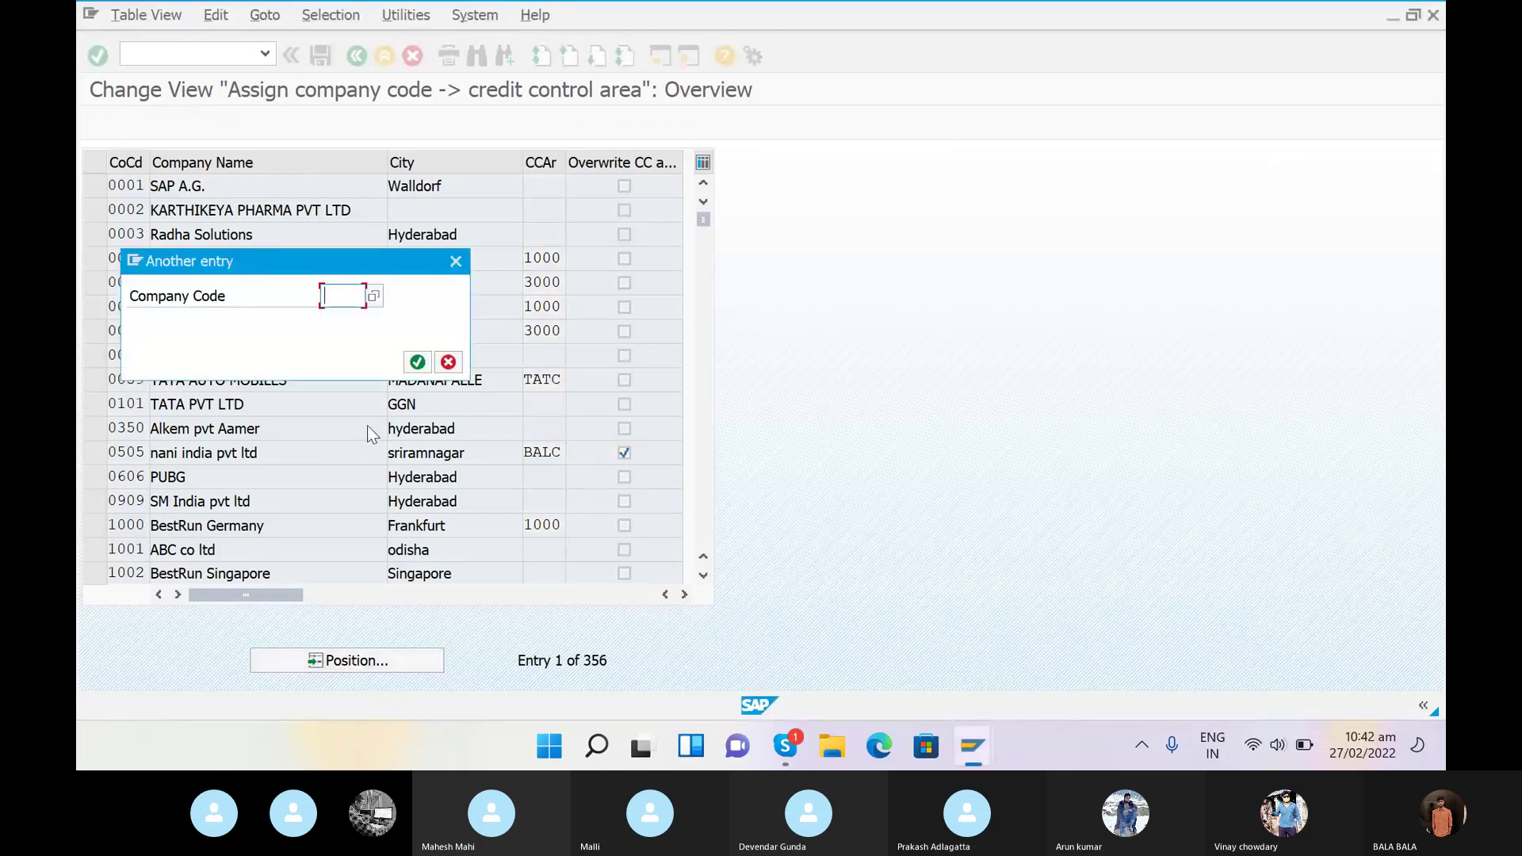
{"action": "type", "text": "SRAN"}
{"action": "left_click", "coordinate": [418, 362]}
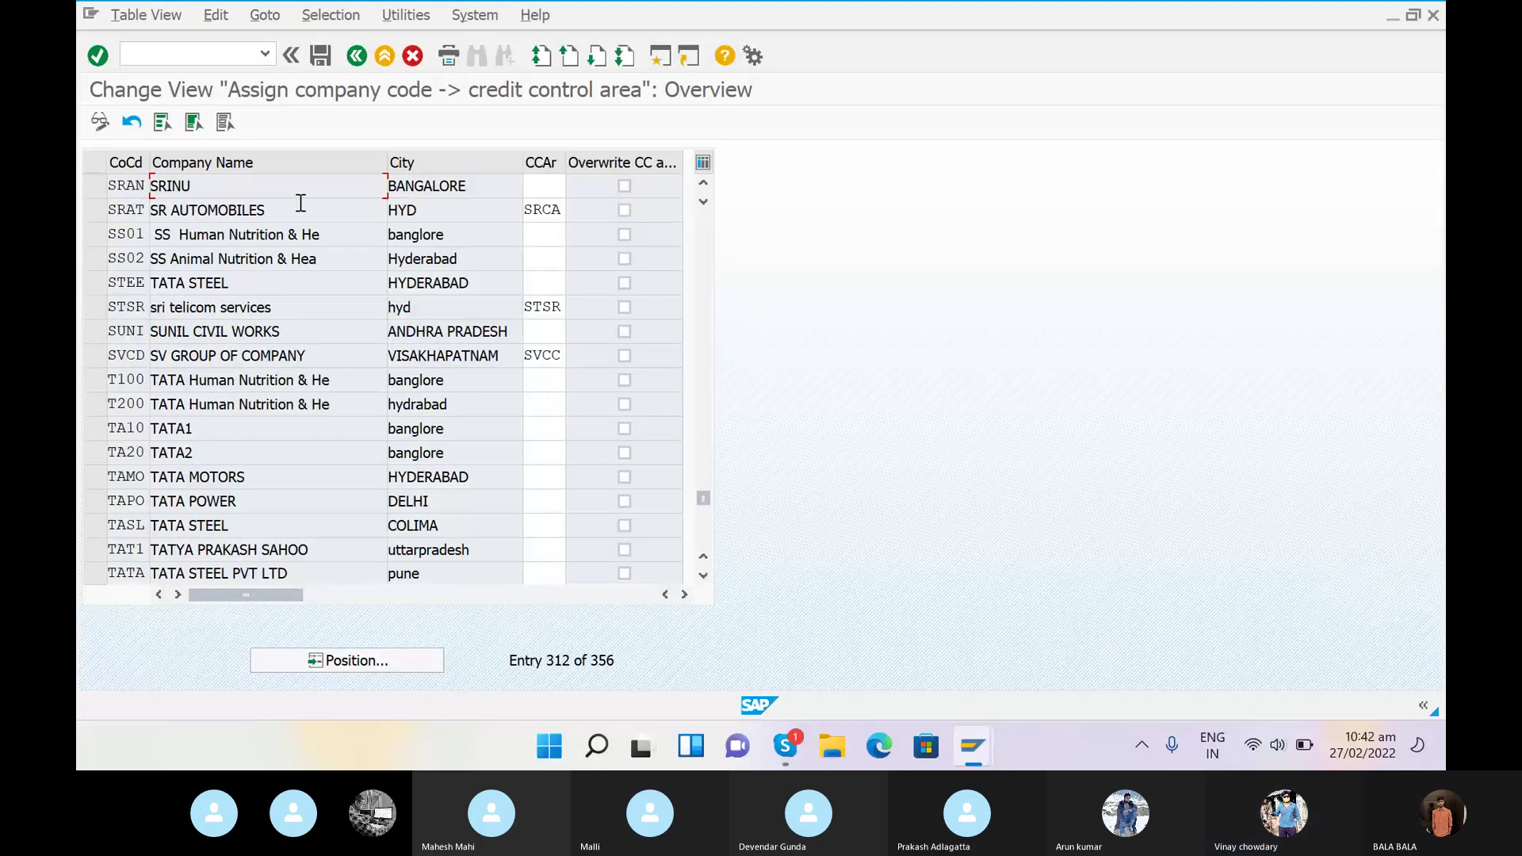
{"action": "left_click", "coordinate": [548, 191]}
{"action": "type", "text": "SRCA"}
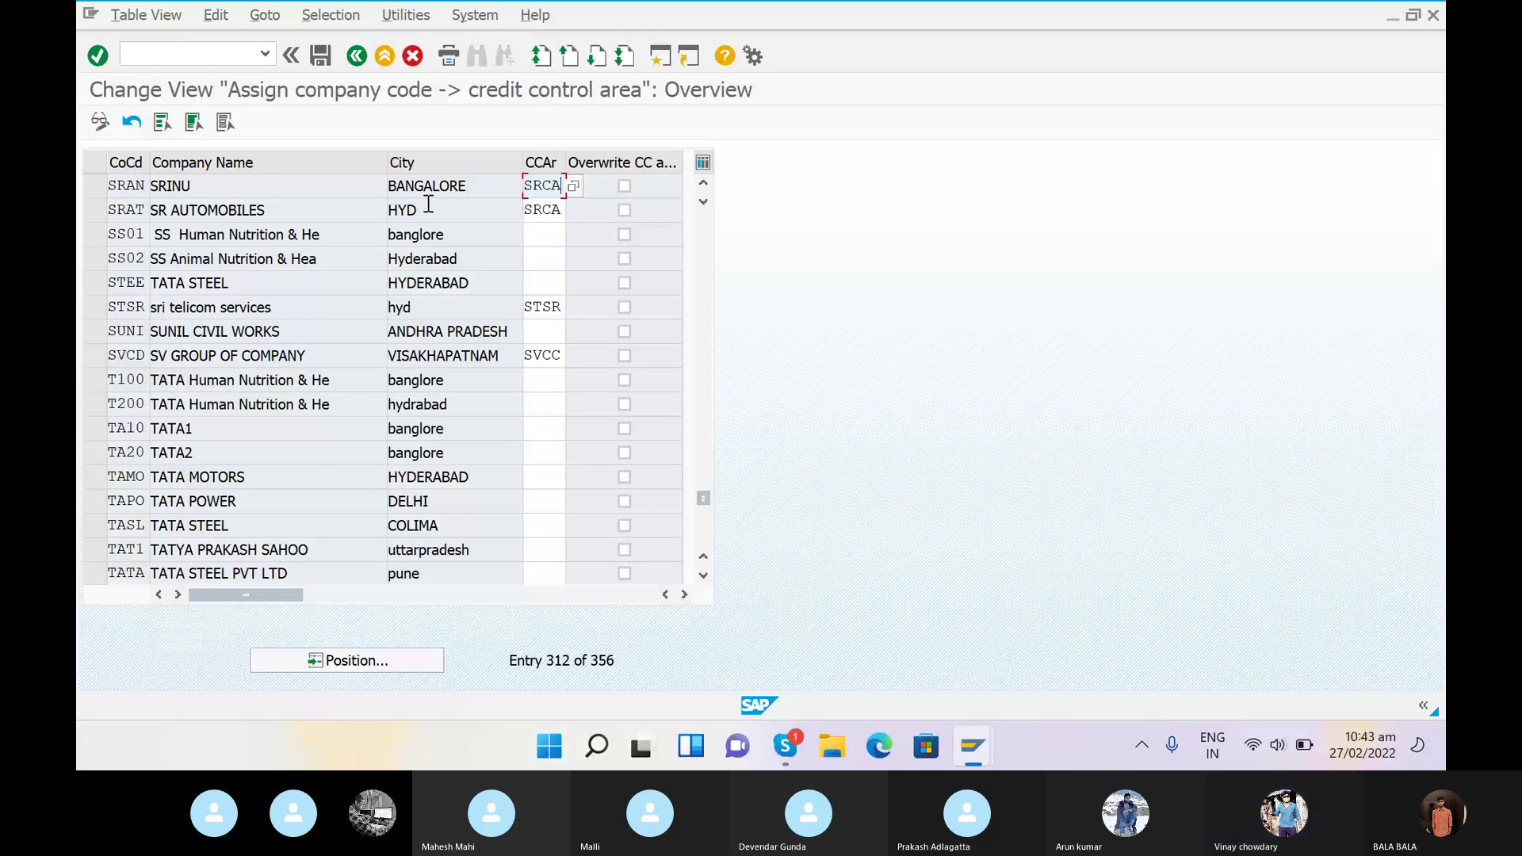
- Save the assignment in a new customizing request titled 'ASSIGN CREDIT CONTROL AREA TO COMAPNY CODE'
{"action": "left_click", "coordinate": [321, 56]}
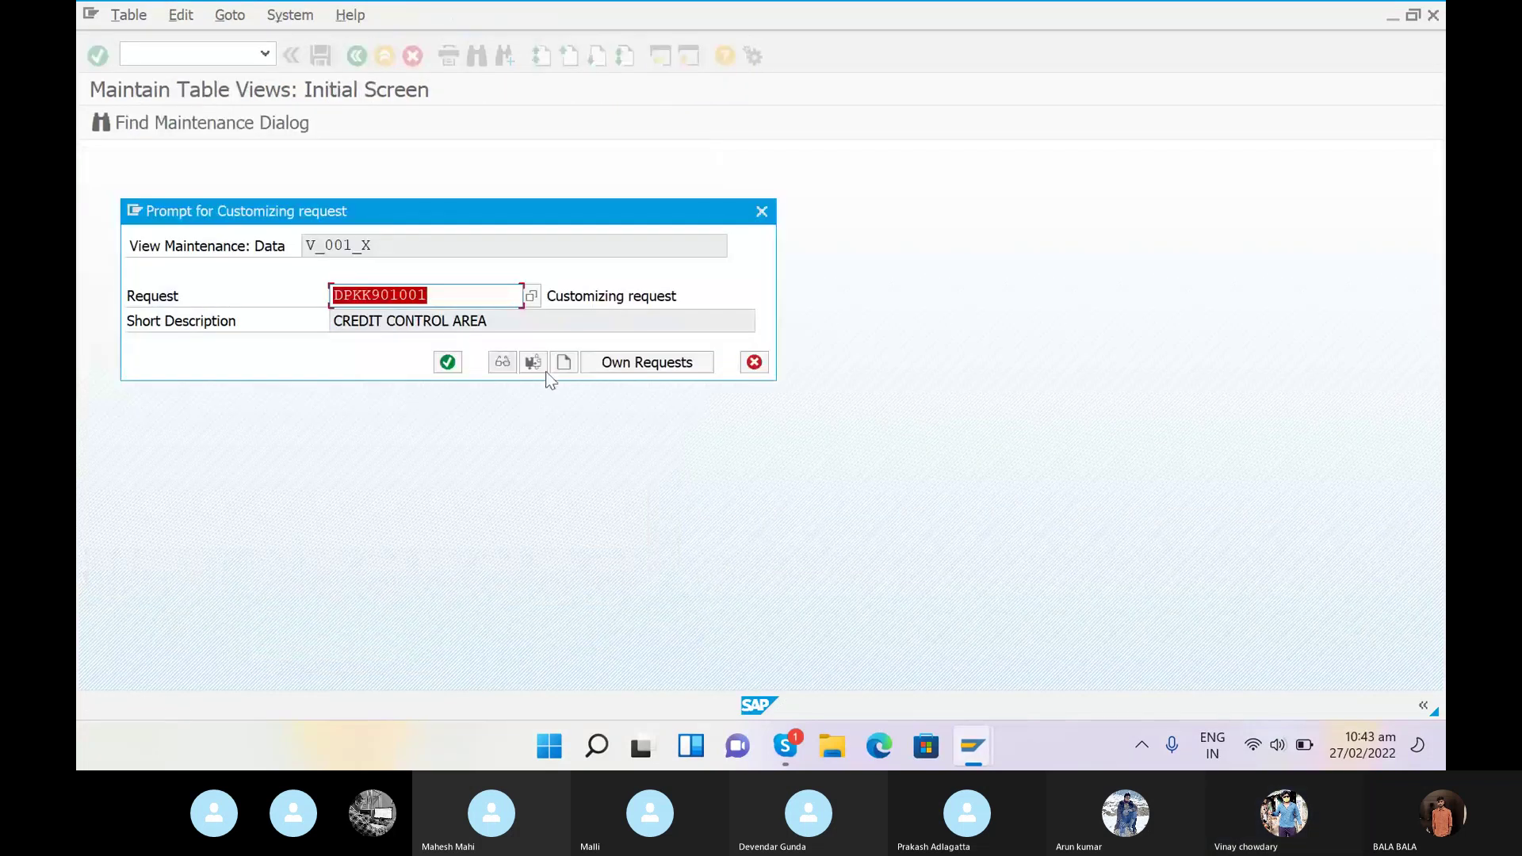
{"action": "left_click", "coordinate": [566, 362]}
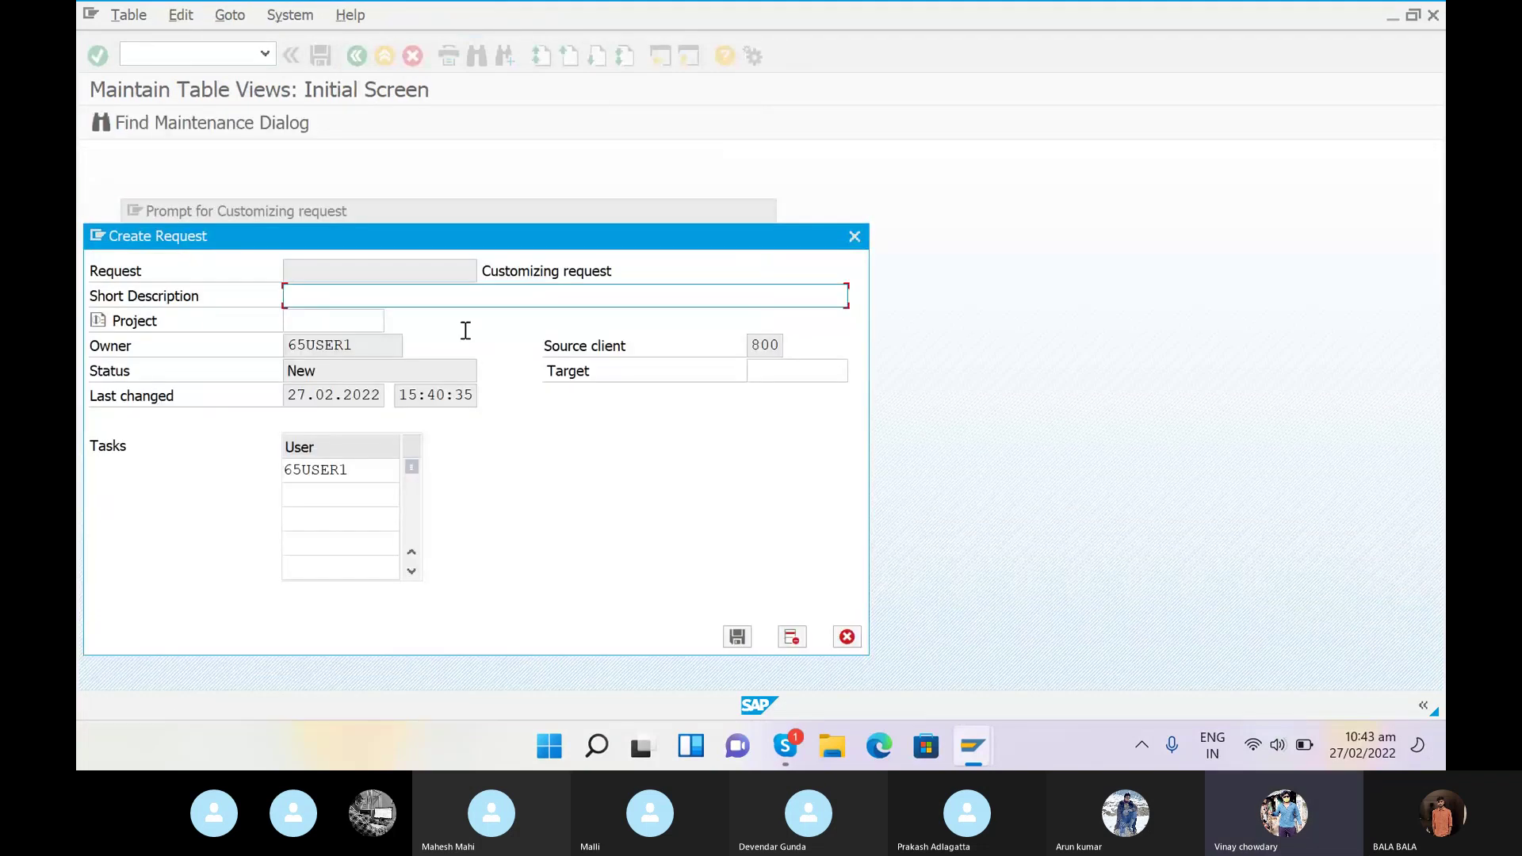
{"action": "type", "text": "ASSIGN"}
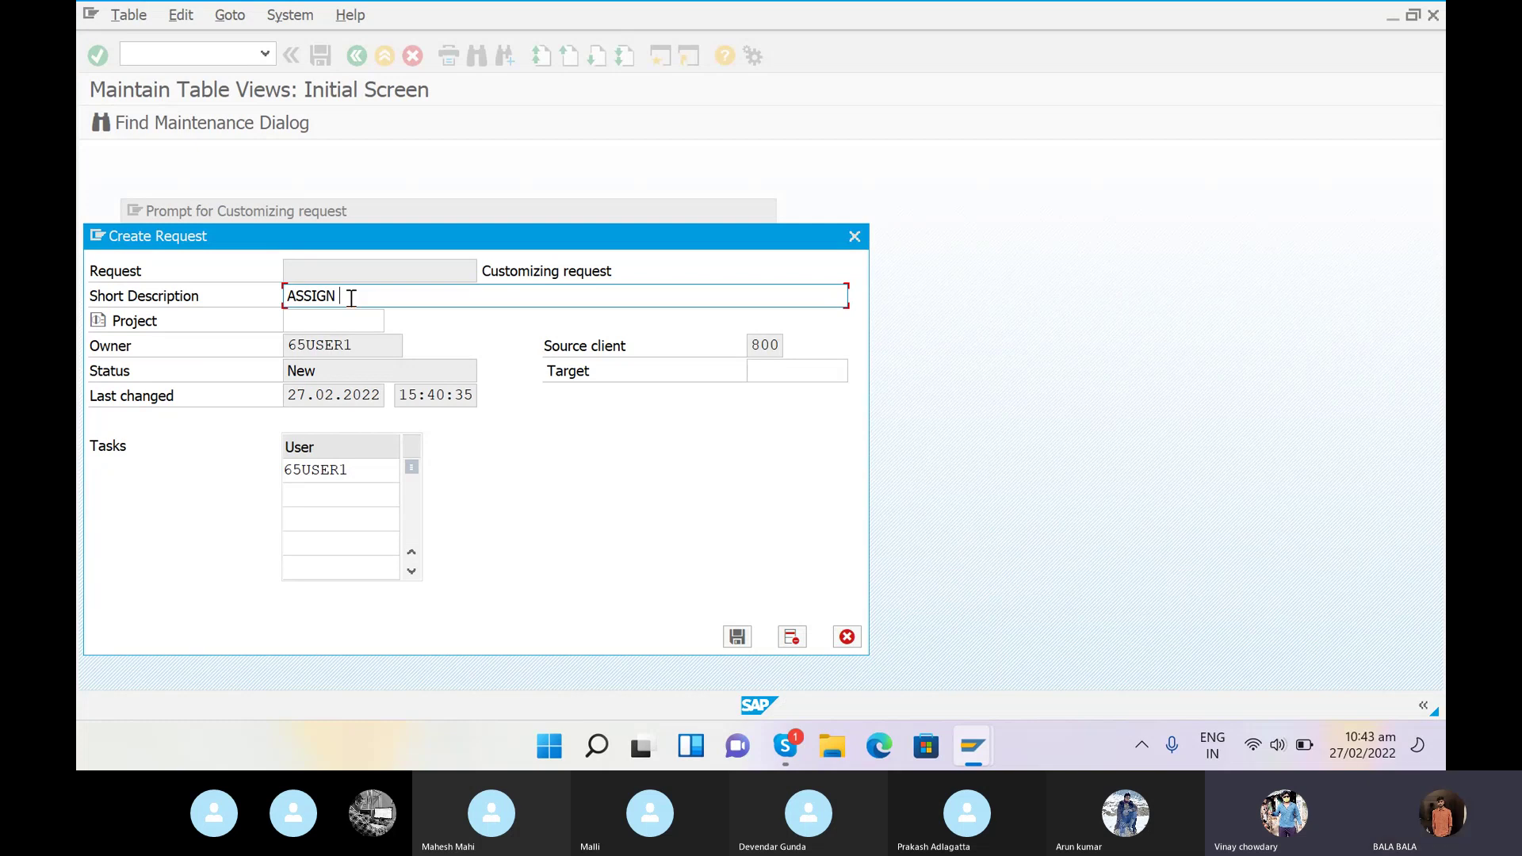
{"action": "type", "text": "COMPANY"}
{"action": "key", "text": "BackSpace"}
{"action": "key", "text": "BackSpace"}
{"action": "key", "text": "BackSpace"}
{"action": "key", "text": "BackSpace"}
{"action": "key", "text": "BackSpace"}
{"action": "key", "text": "BackSpace"}
{"action": "key", "text": "BackSpace"}
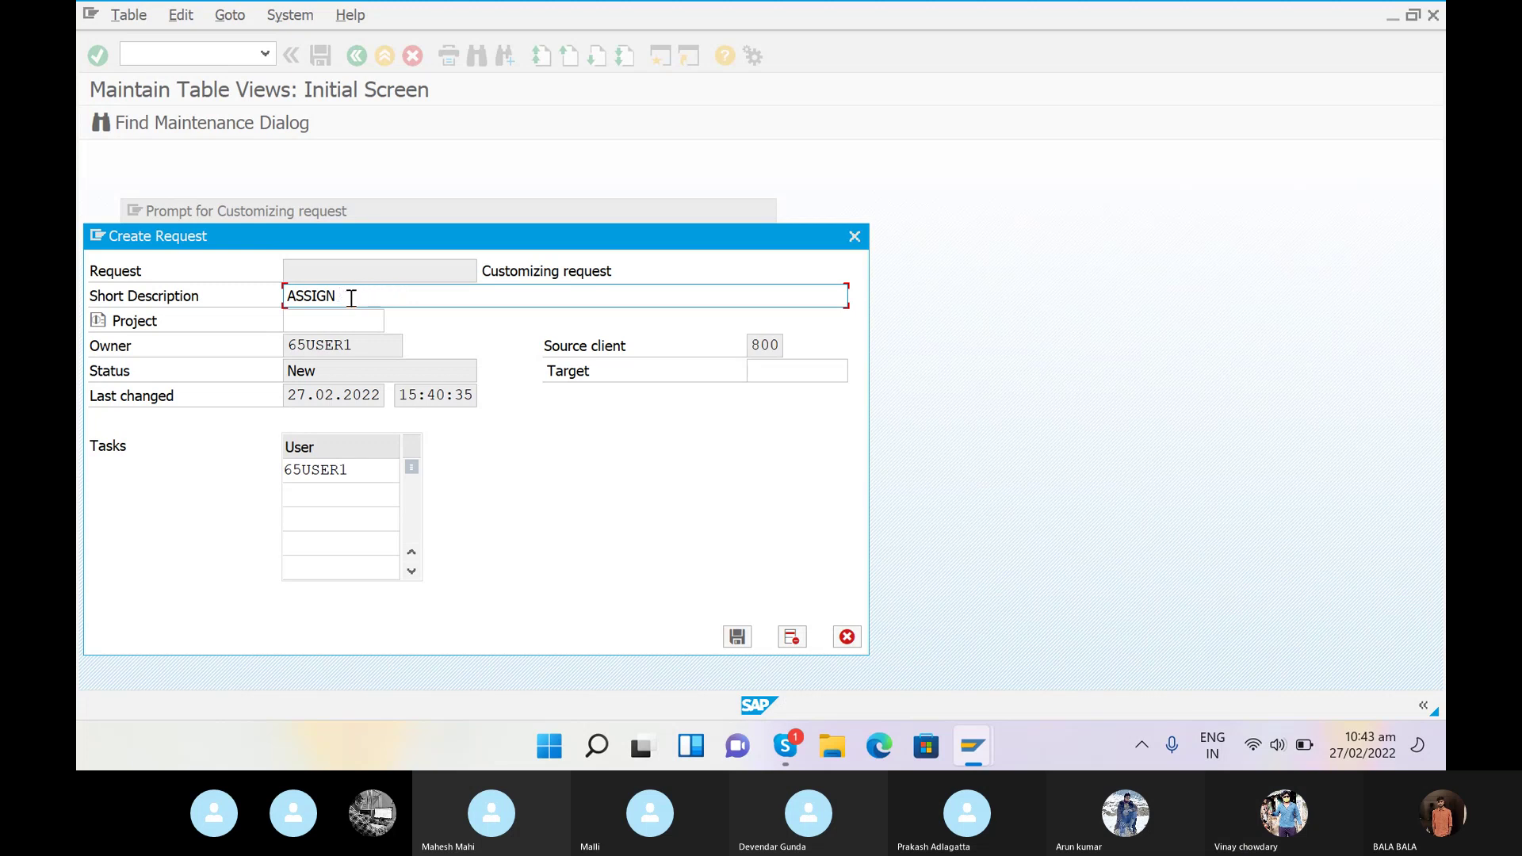
{"action": "type", "text": "CREDI"}
{"action": "key", "text": "BackSpace"}
{"action": "key", "text": "BackSpace"}
{"action": "key", "text": "BackSpace"}
{"action": "key", "text": "BackSpace"}
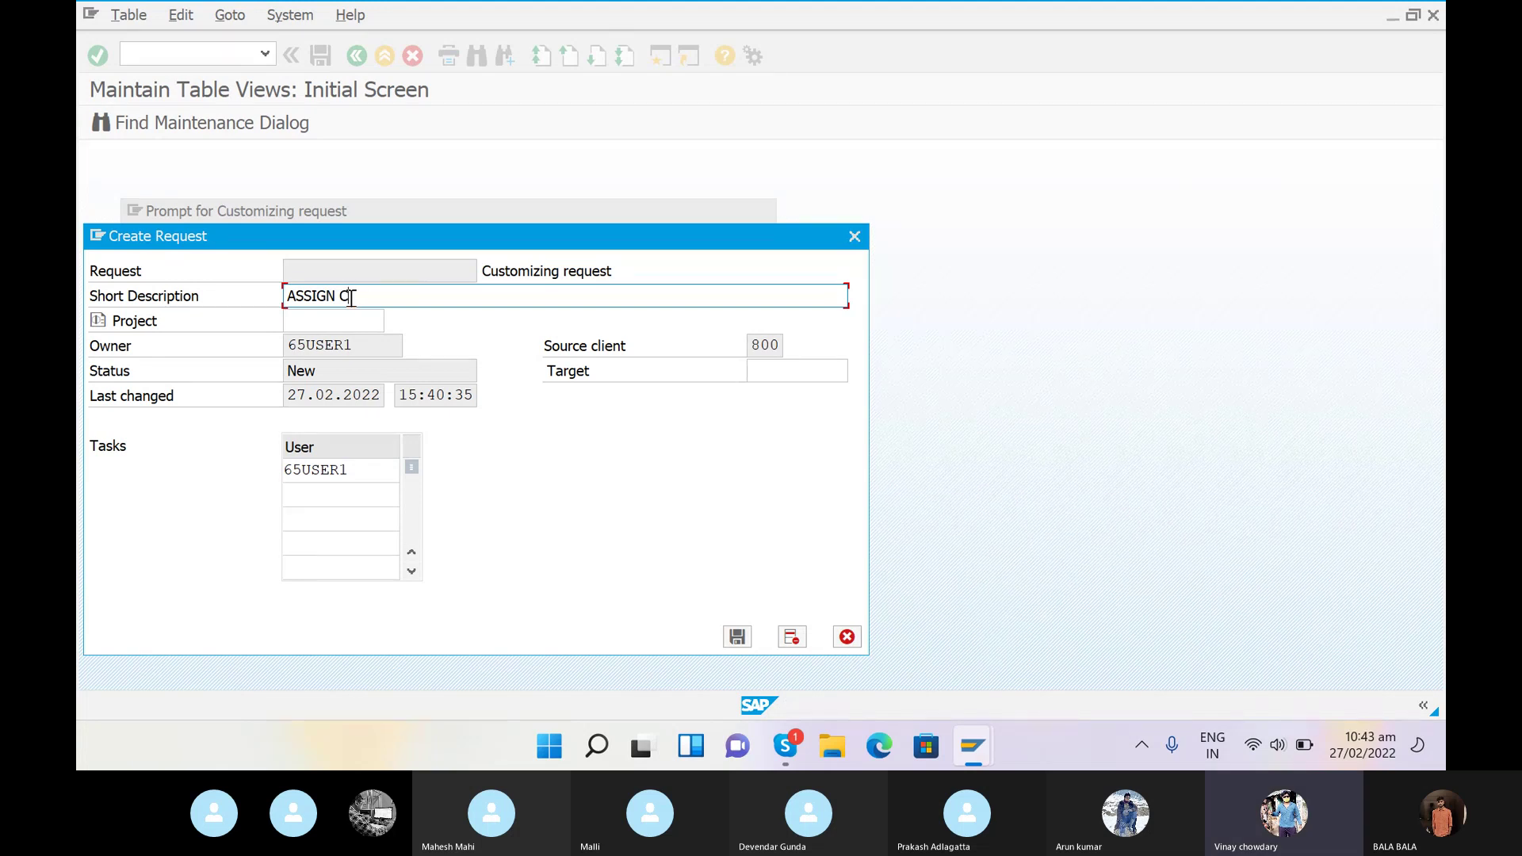
{"action": "type", "text": "REDIT"}
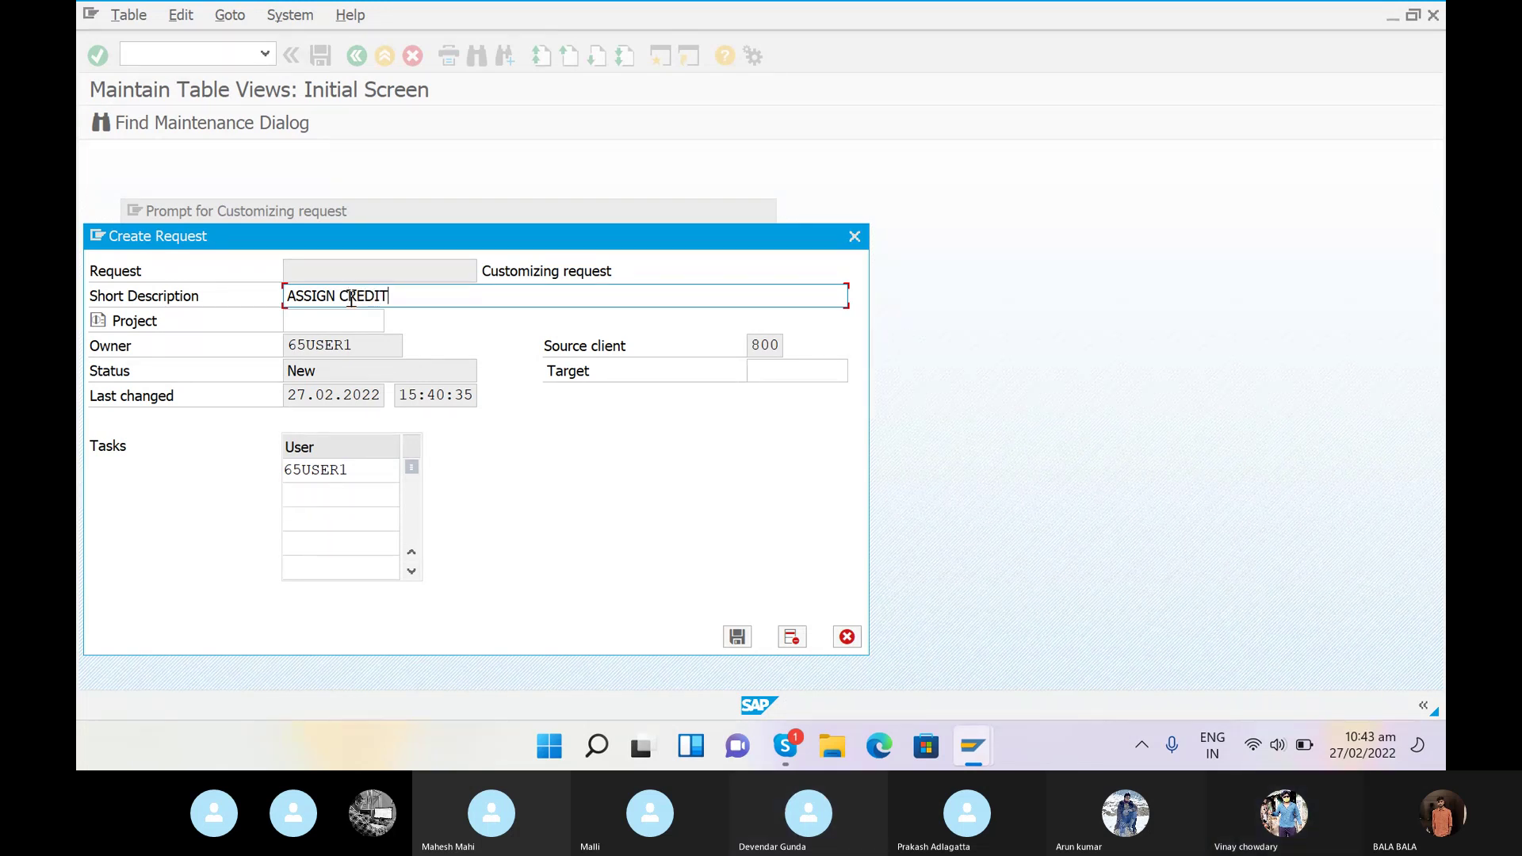
{"action": "type", "text": " CONTROL AREA TO COMAPNY CODE"}
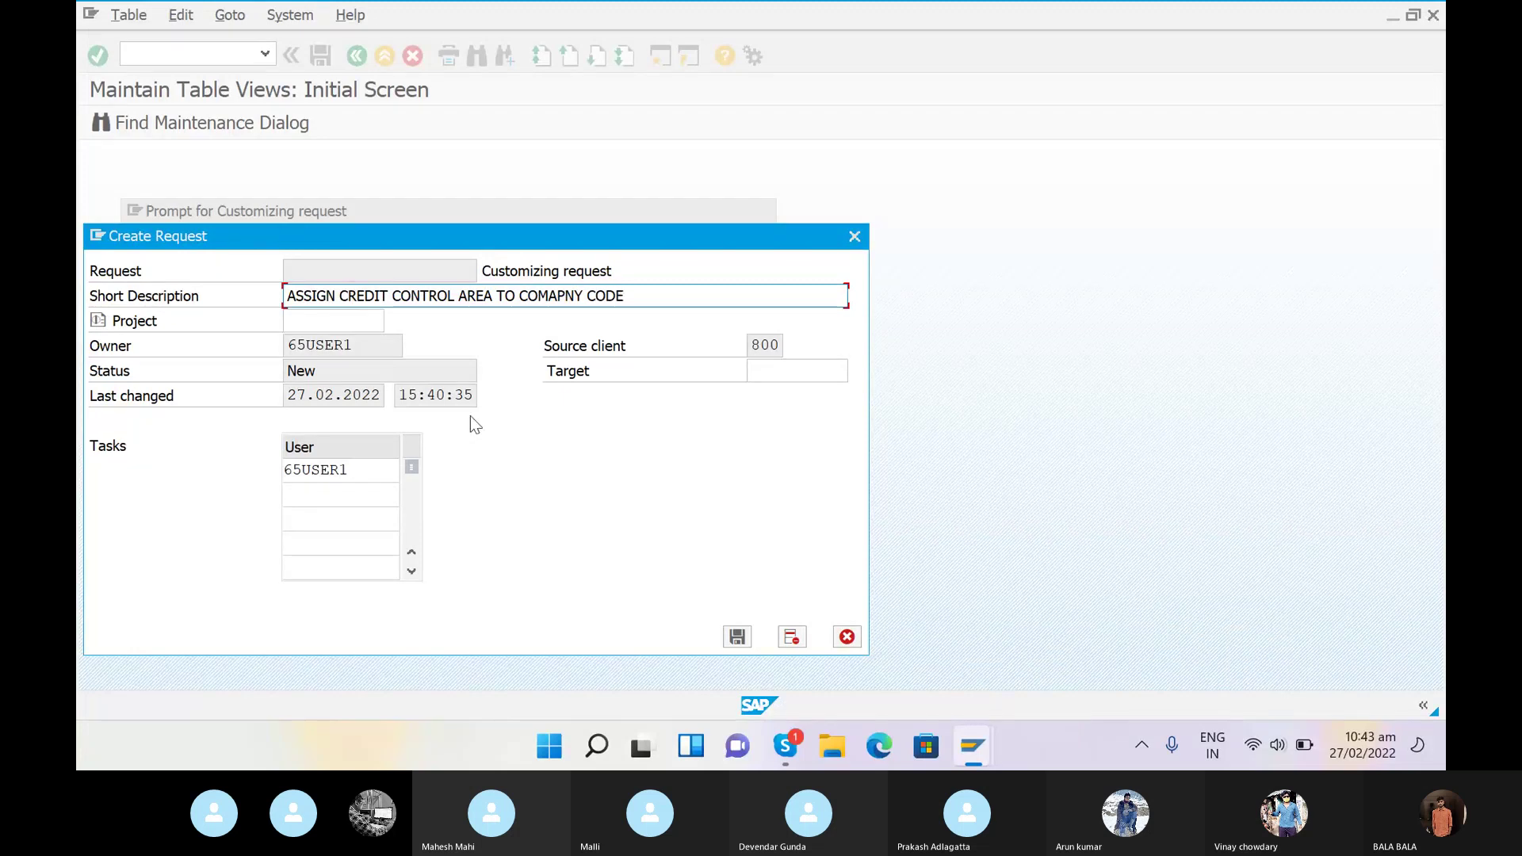
{"action": "left_click", "coordinate": [739, 639]}
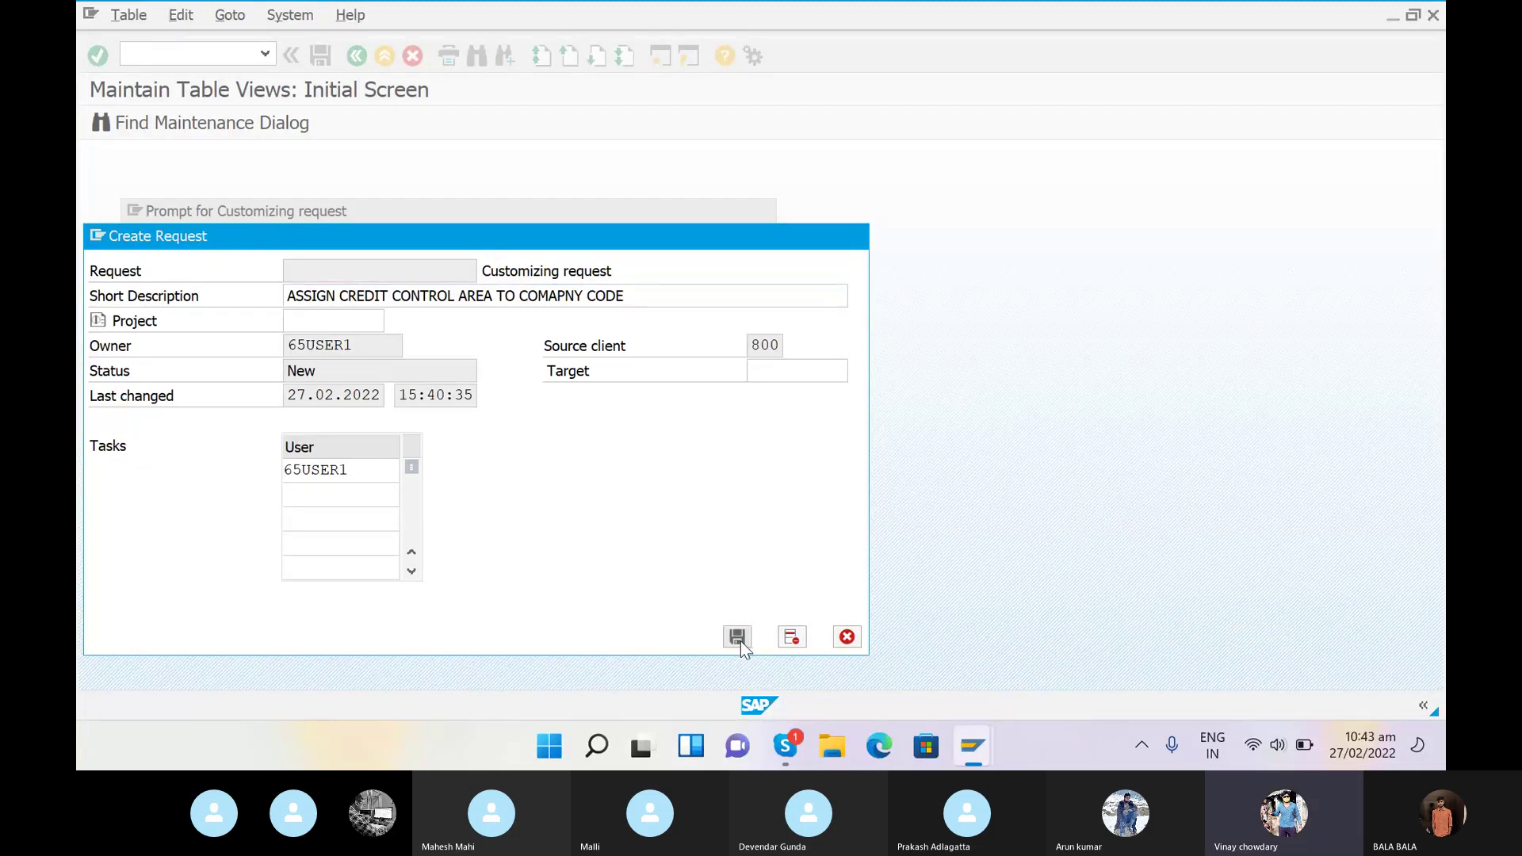
{"action": "left_click", "coordinate": [449, 363]}
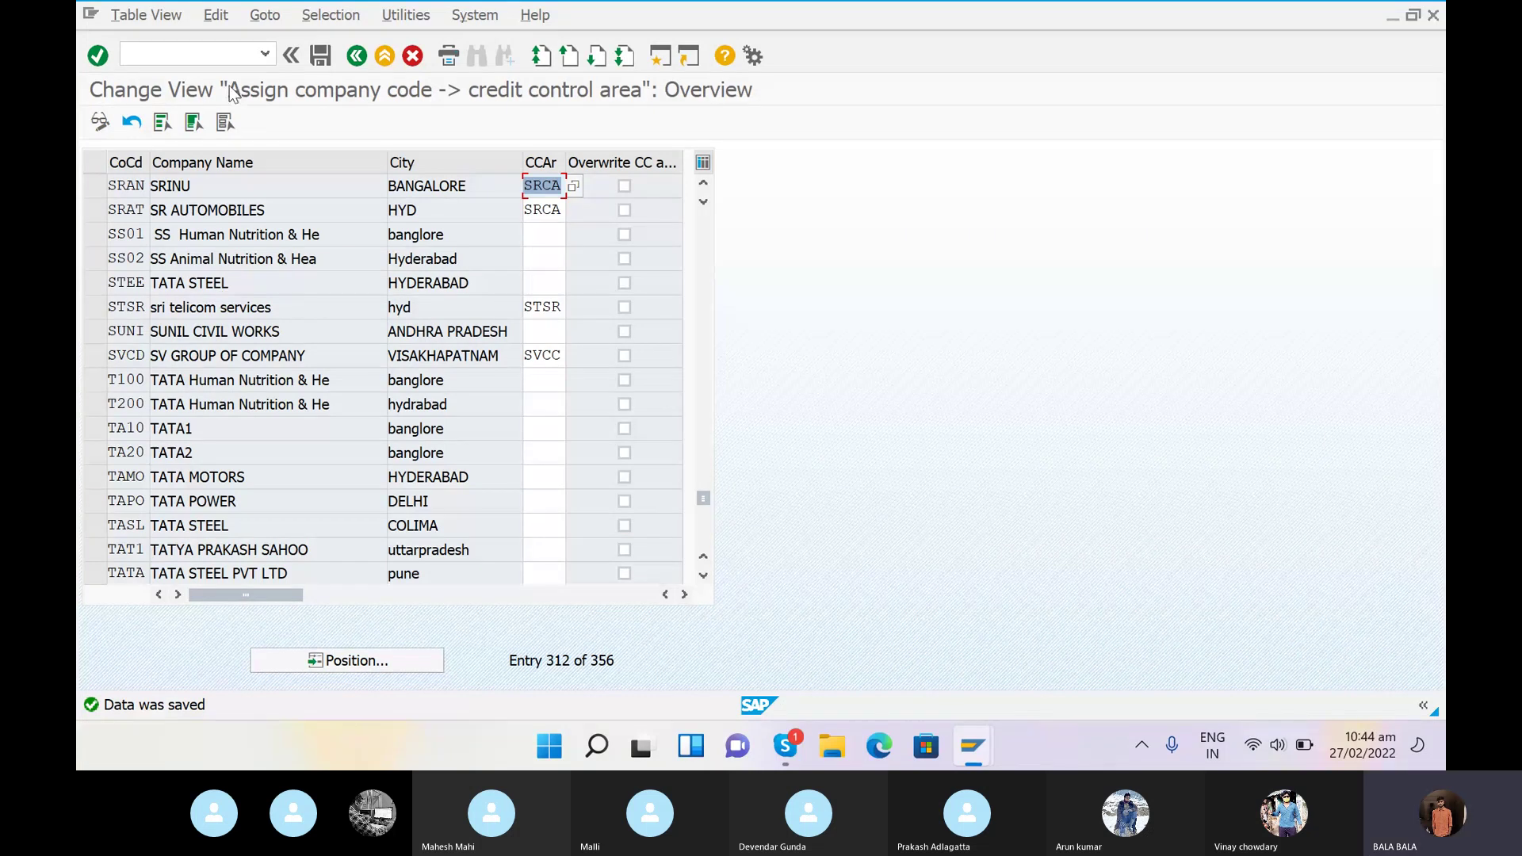
- Exit to the SAP Easy Access menu with /N and bring the Skype call forward
{"action": "left_click", "coordinate": [220, 56]}
{"action": "type", "text": "/N"}
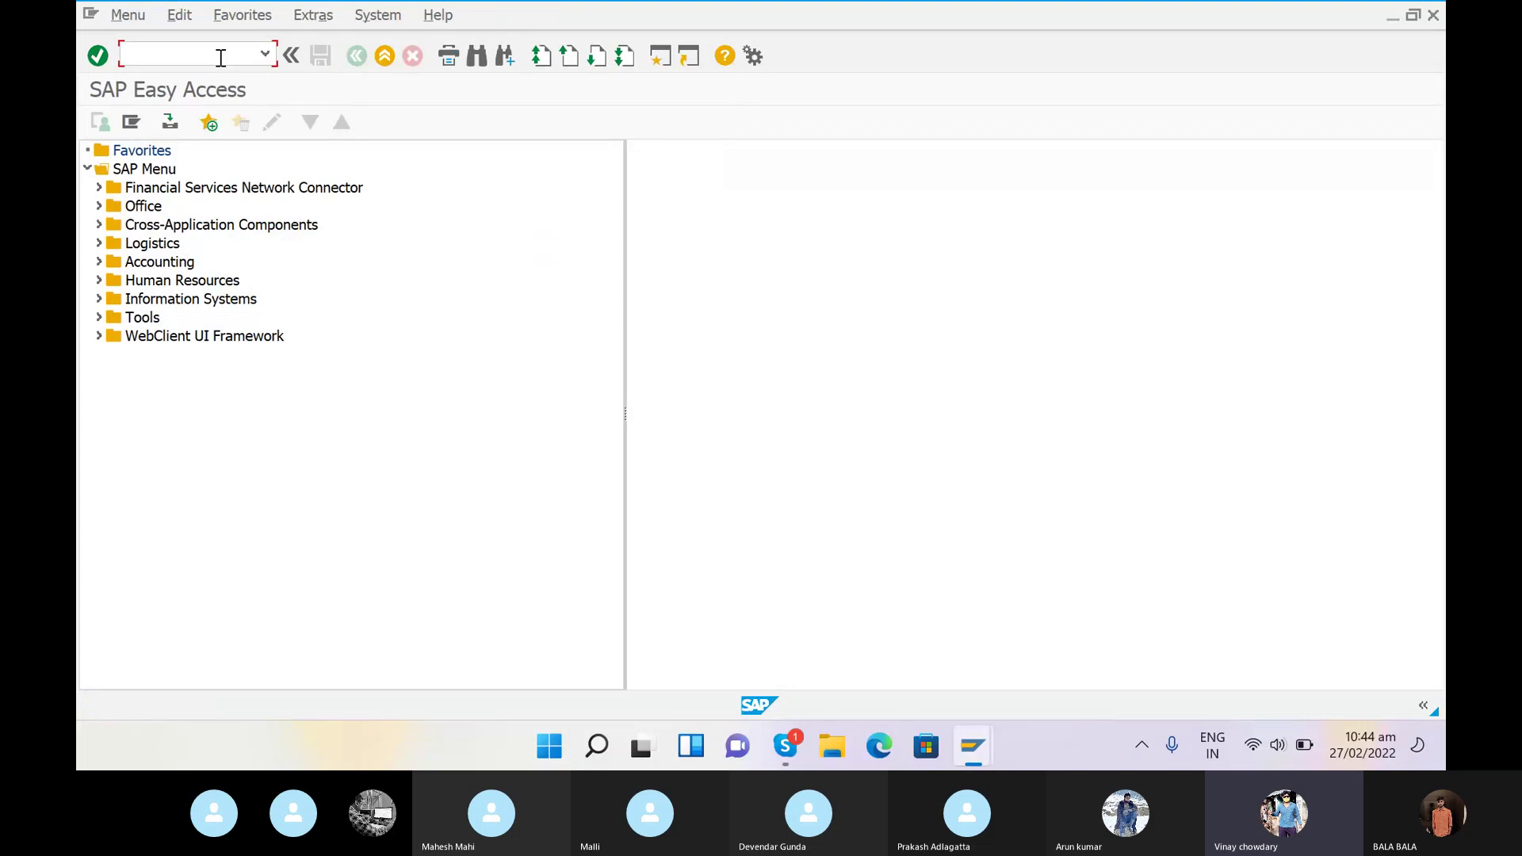
{"action": "left_click", "coordinate": [796, 734]}
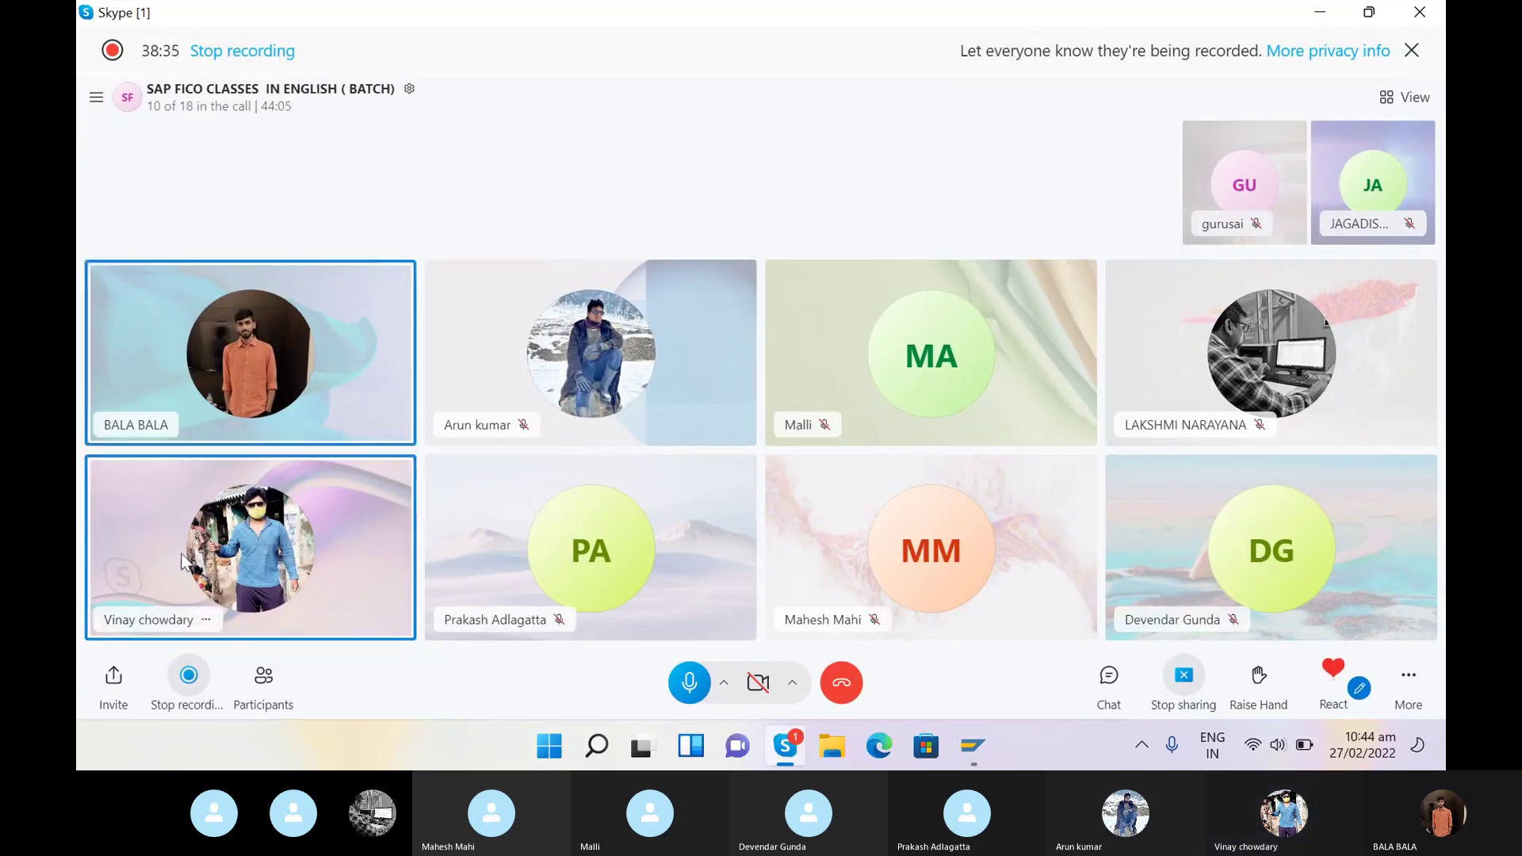